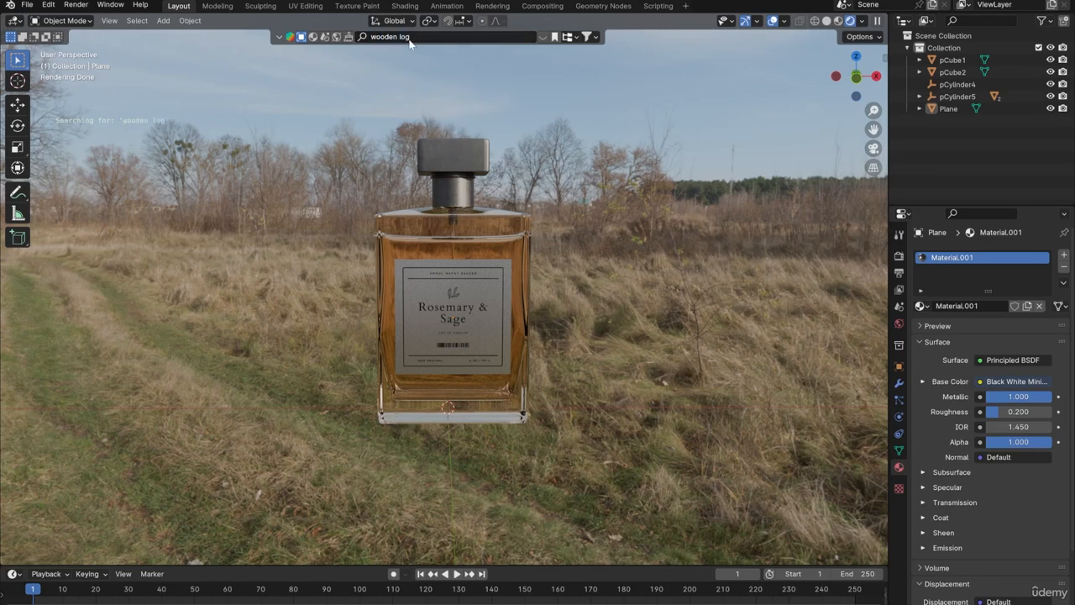
Browse the wooden log search results and place the Wood log asset at the base of the perfume bottle
click(543, 37)
mouse_move(74, 87)
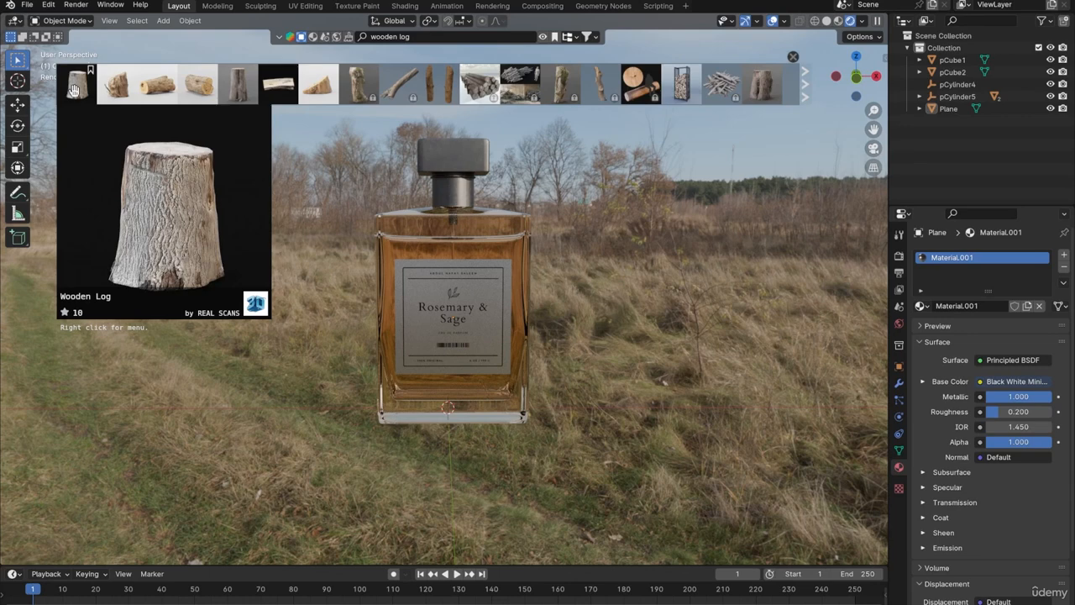
mouse_move(145, 95)
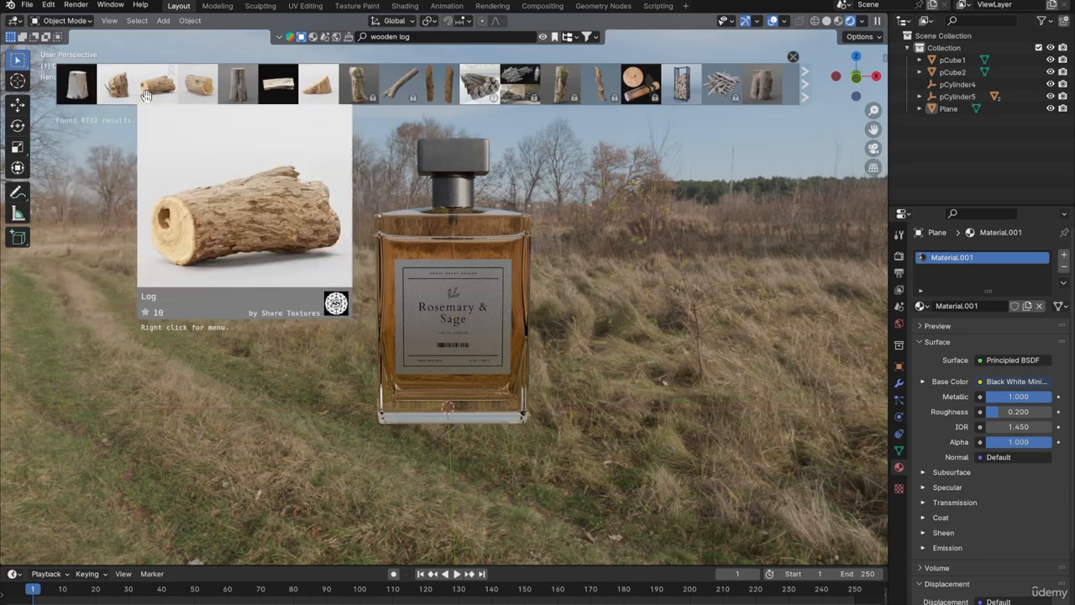
mouse_move(192, 87)
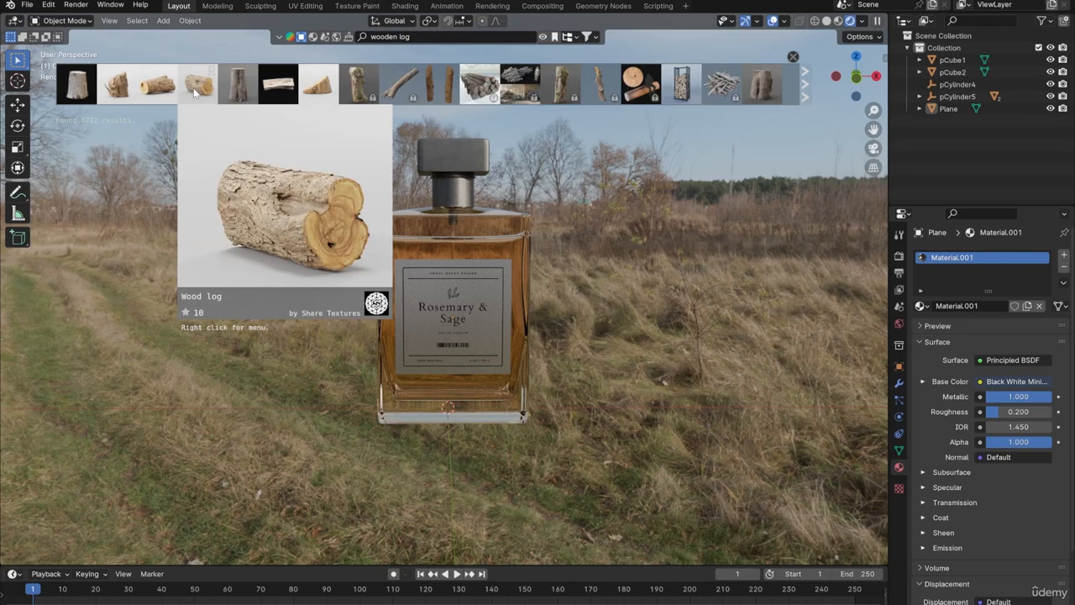
drag(214, 101, 423, 353)
scroll(449, 408, up, 2)
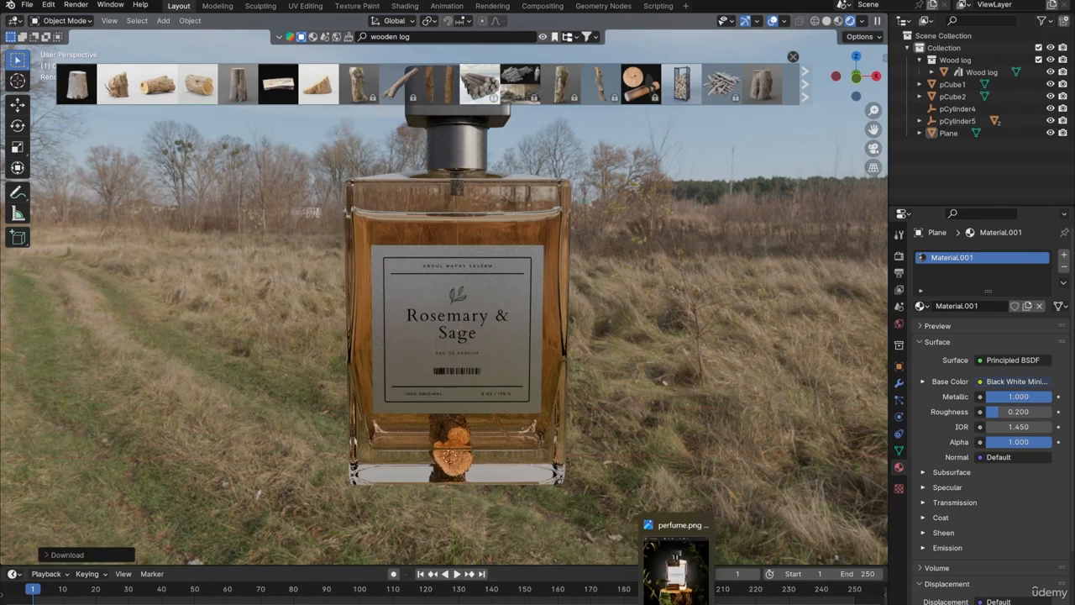
Check the perfume.png reference image and compare the alternative wooden log assets in the search results
click(676, 565)
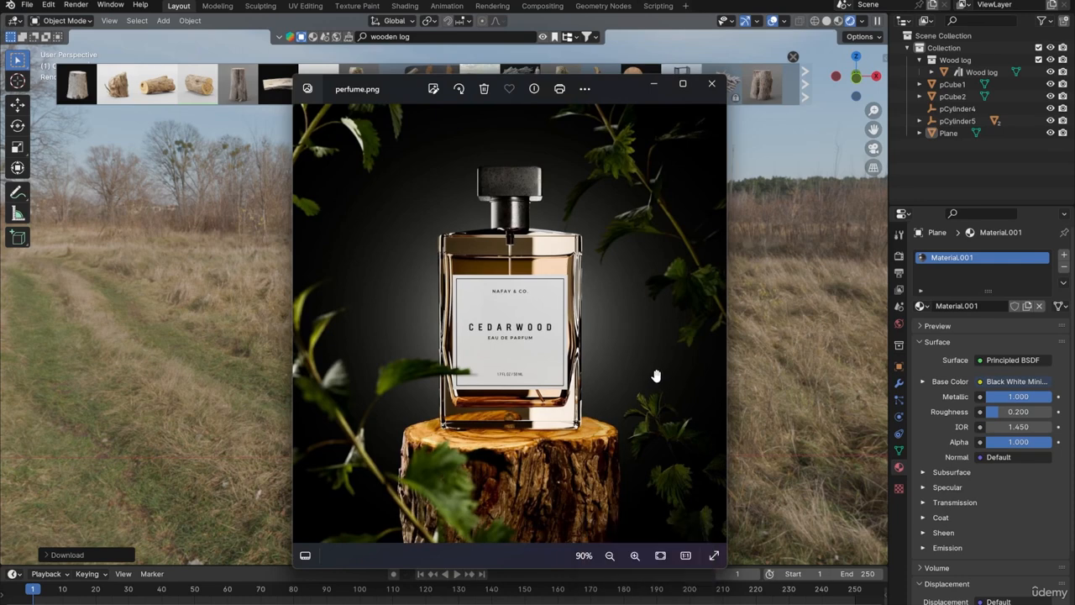
click(800, 278)
click(445, 472)
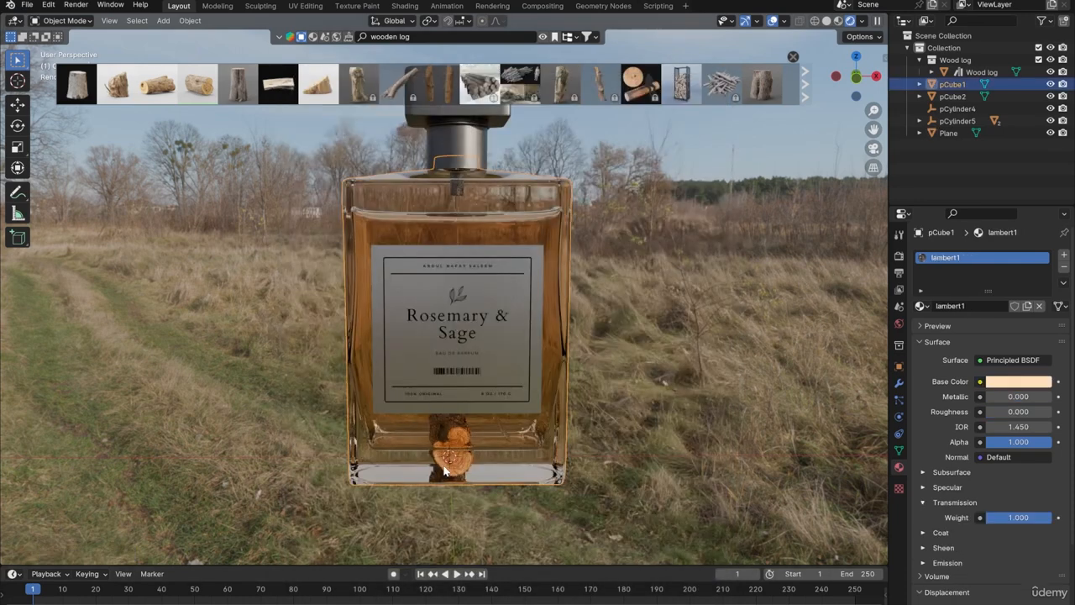
mouse_move(244, 88)
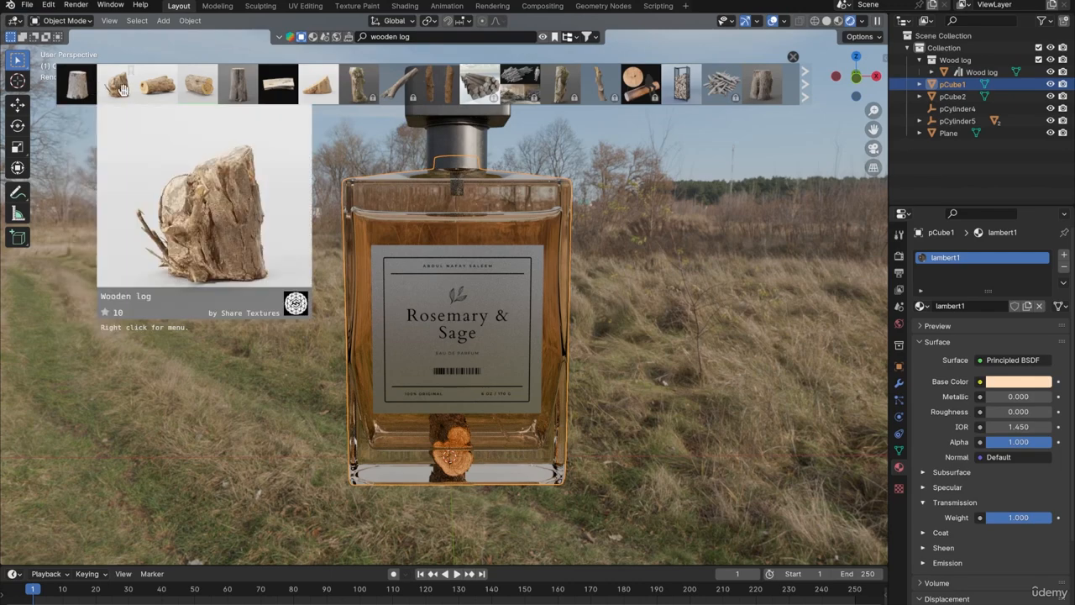
mouse_move(333, 67)
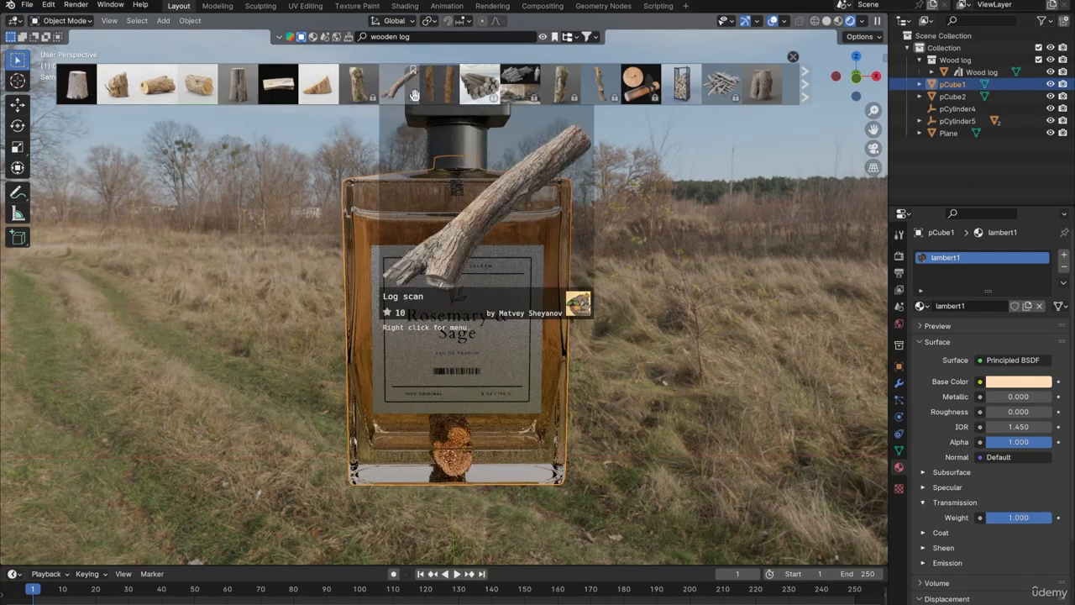
mouse_move(427, 96)
mouse_move(467, 93)
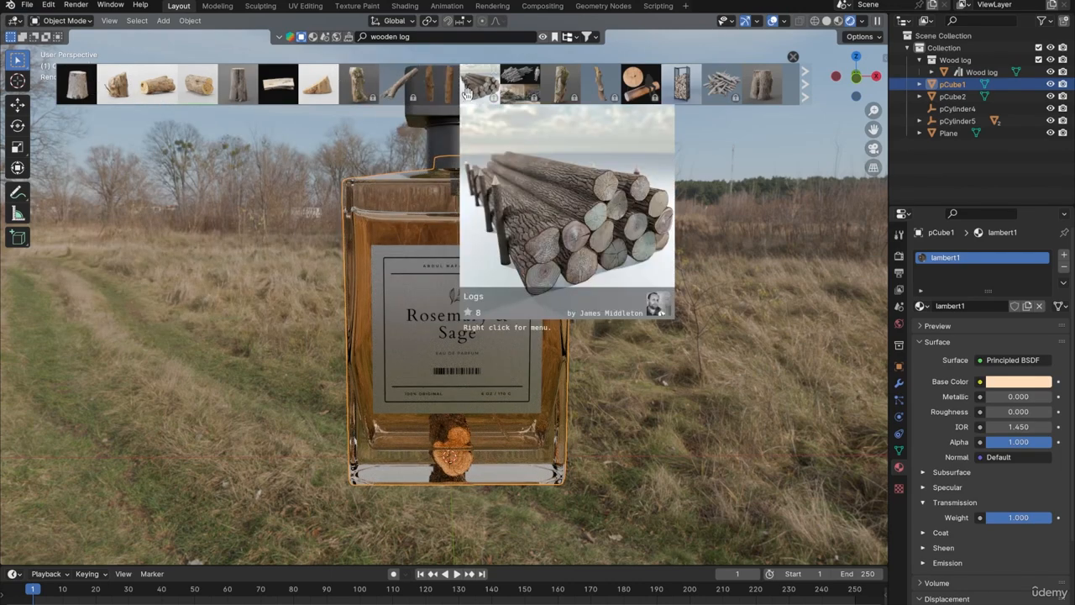
Select the objects in the Wood log collection and scale the log up about 4 times
right_click(954, 61)
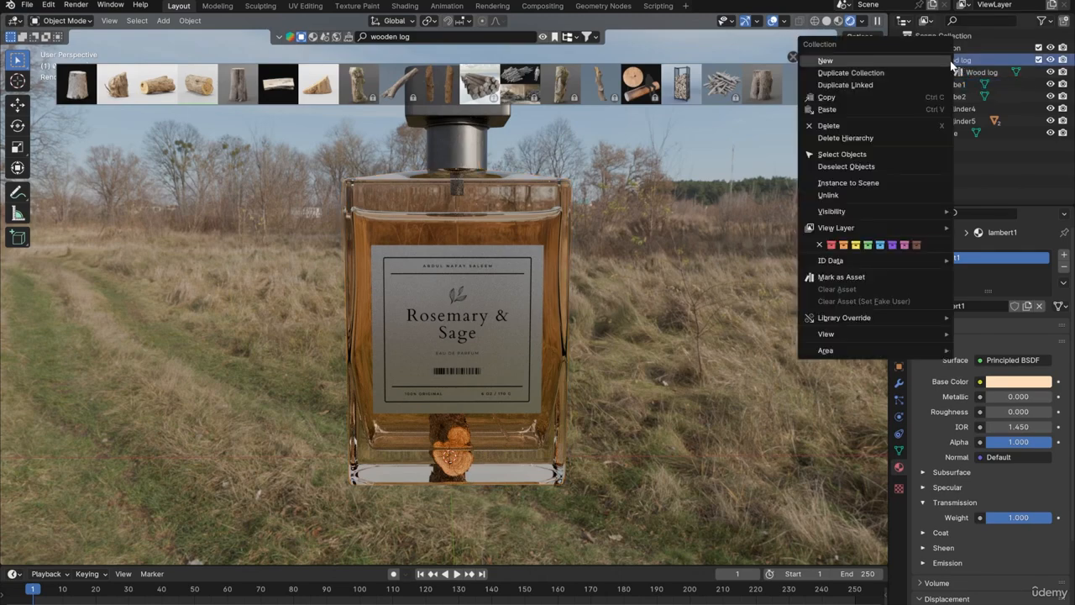
click(827, 154)
key(s)
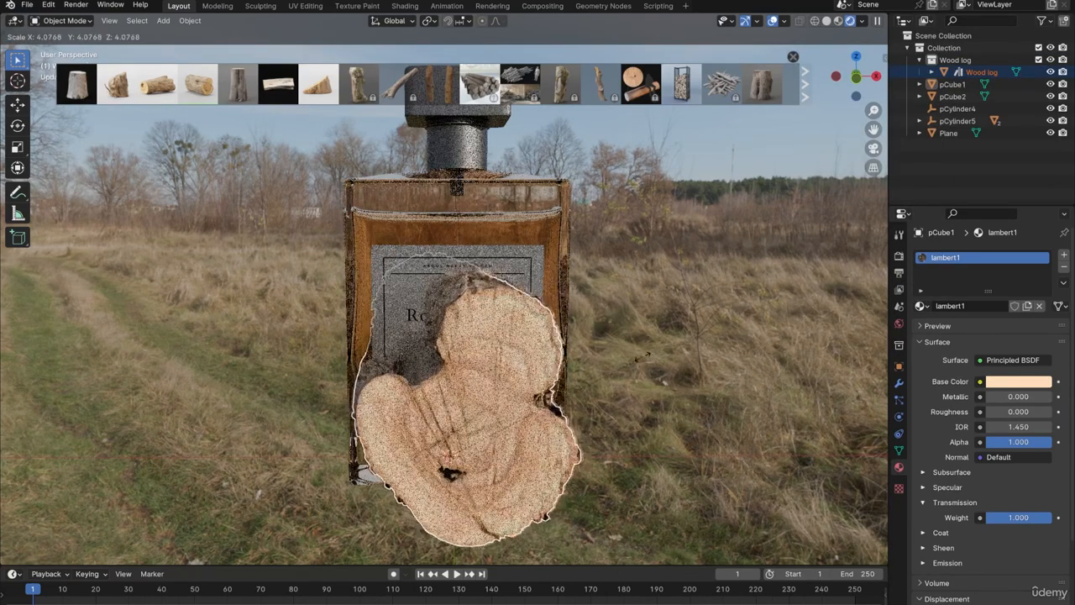
click(617, 359)
key(g)
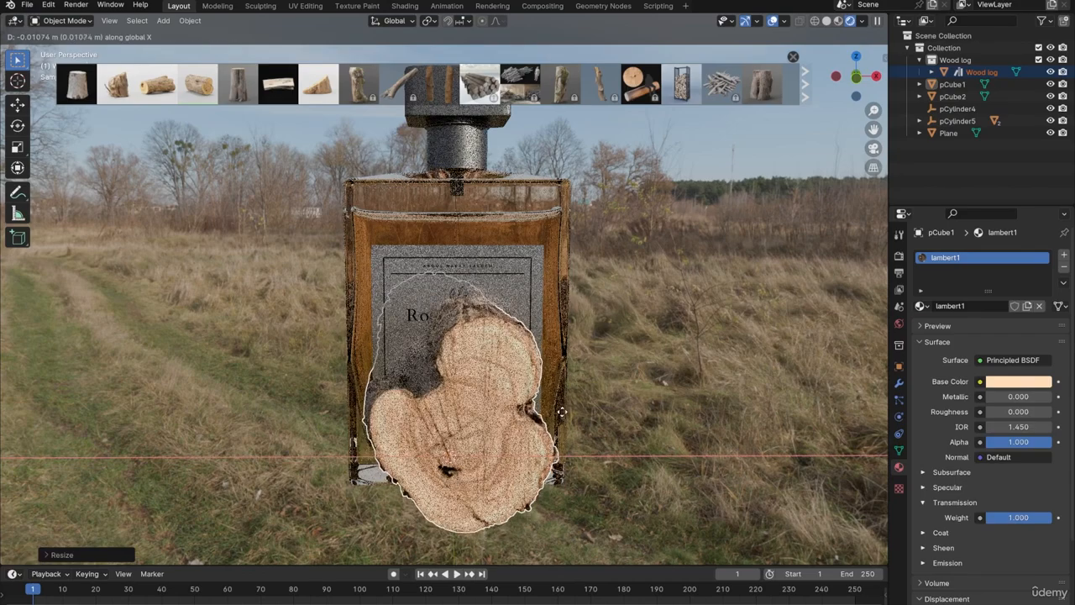
key(y)
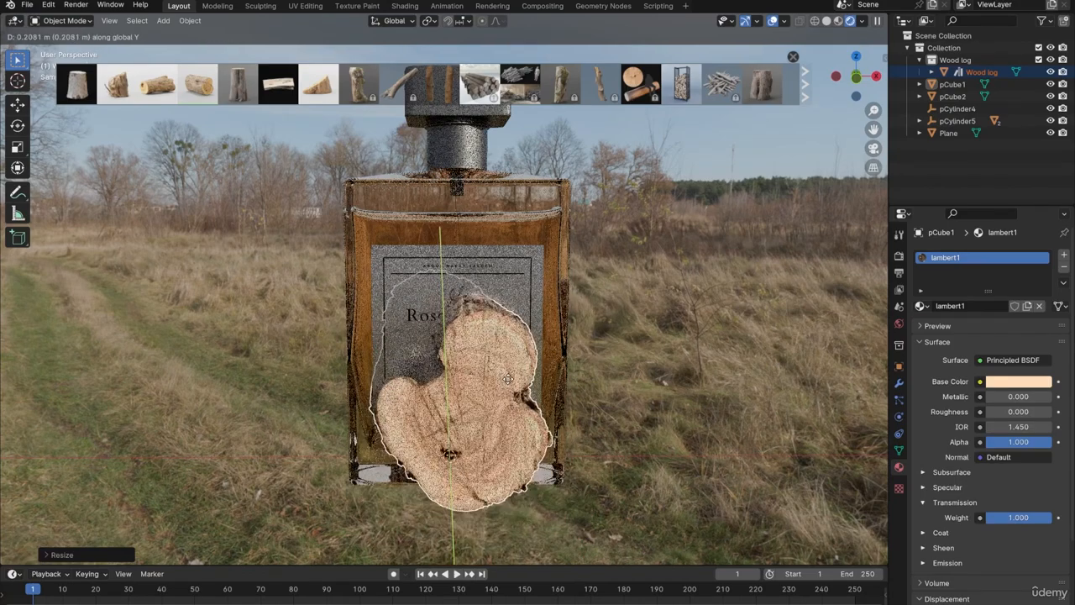
click(537, 331)
Rotate the log about the global X axis so its cut face turns upward and its bark faces the front
key(r)
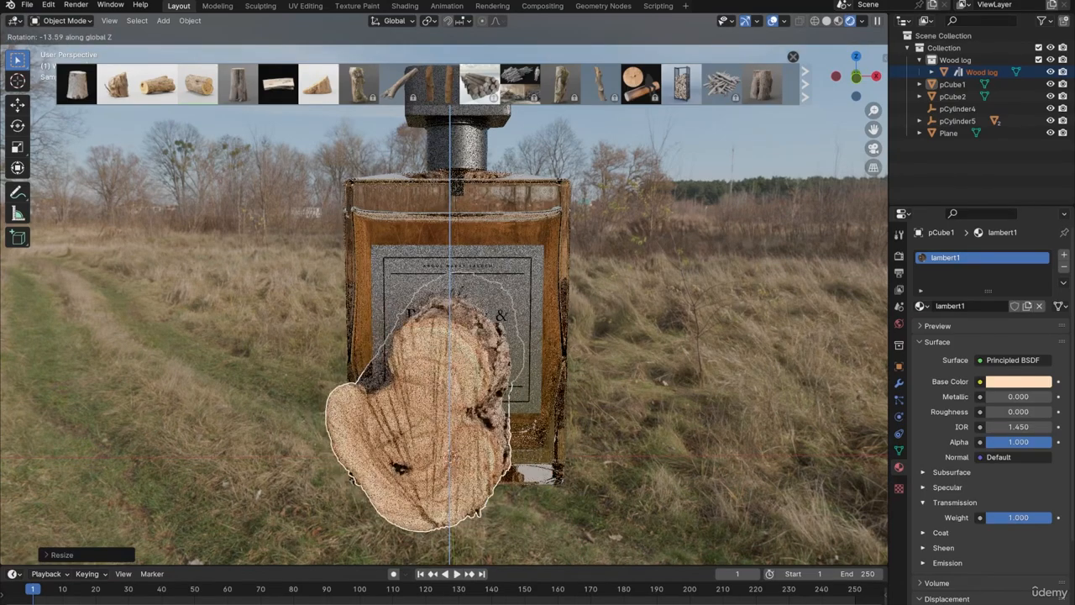
key(x)
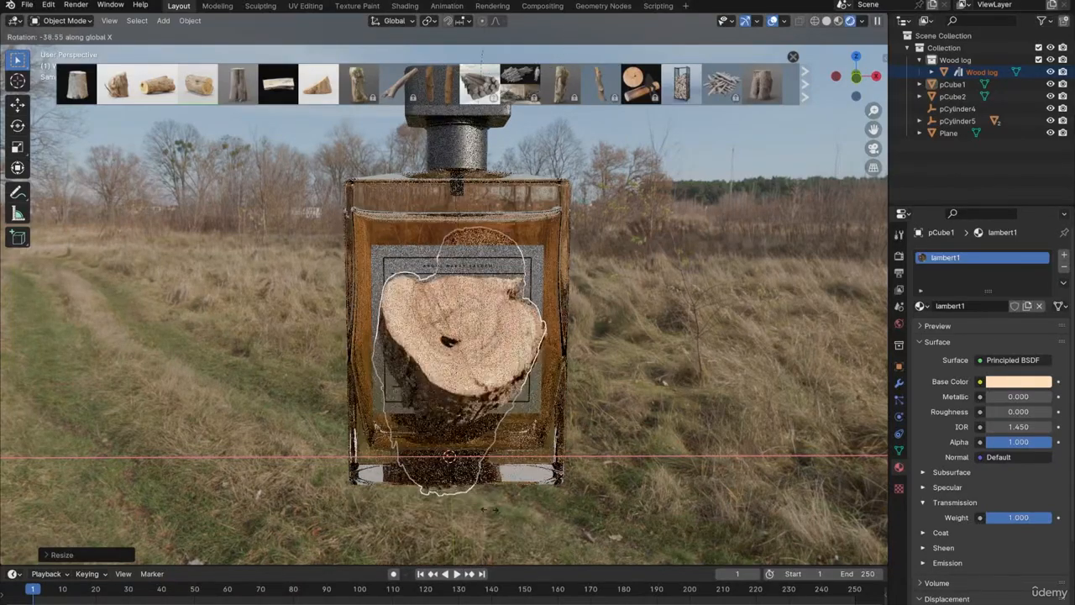
click(183, 385)
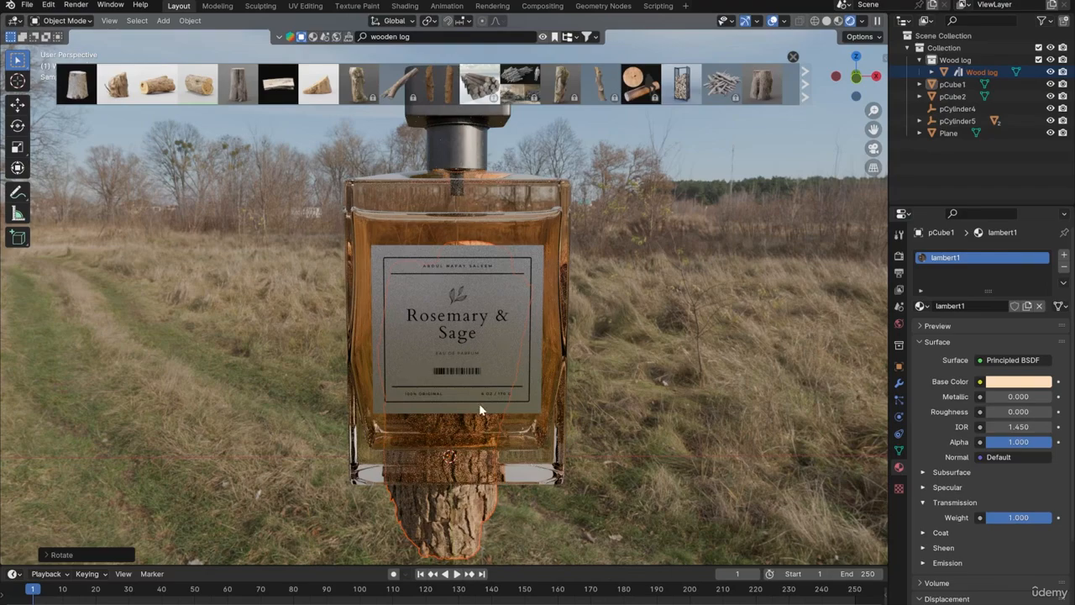
Shift the log along the global X axis towards the bottle's centre and bring it in front of the bottle
scroll(480, 410, down, 2)
key(g)
key(x)
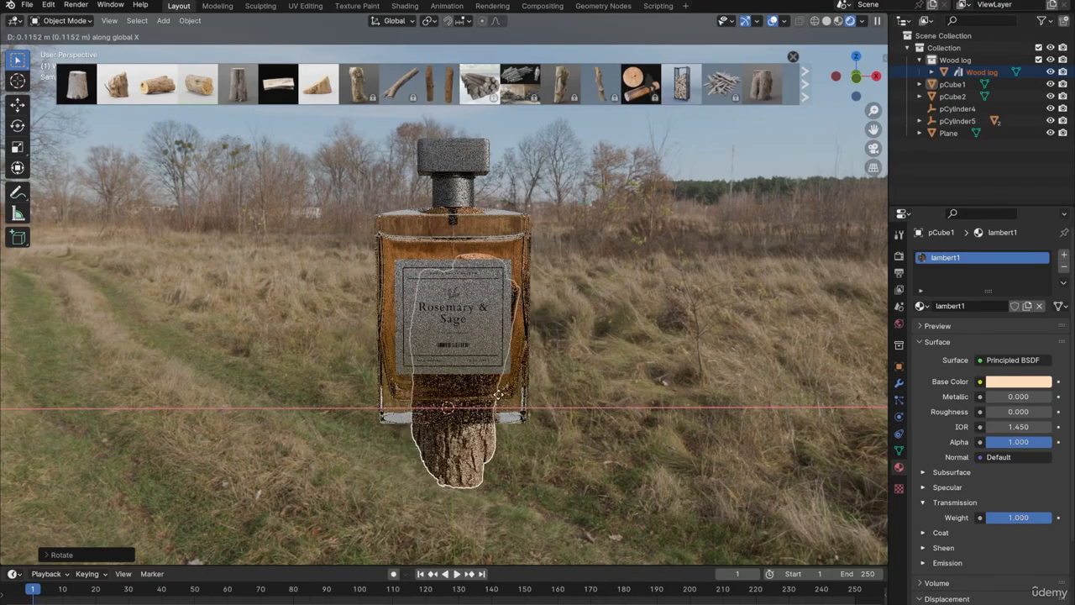
click(462, 432)
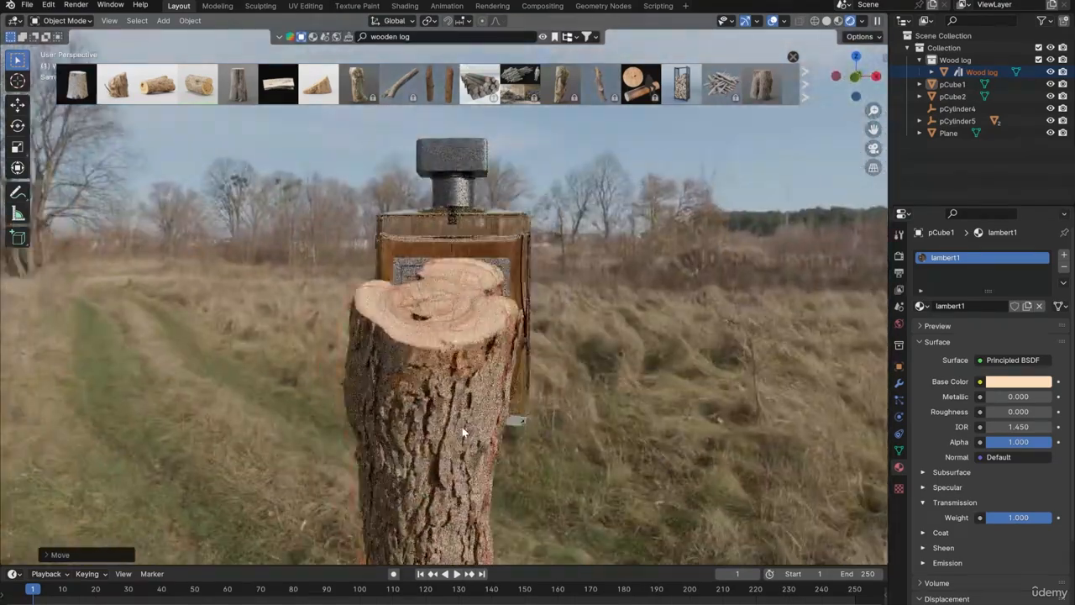
Tilt the log further about the global X axis until it stands upright
key(r)
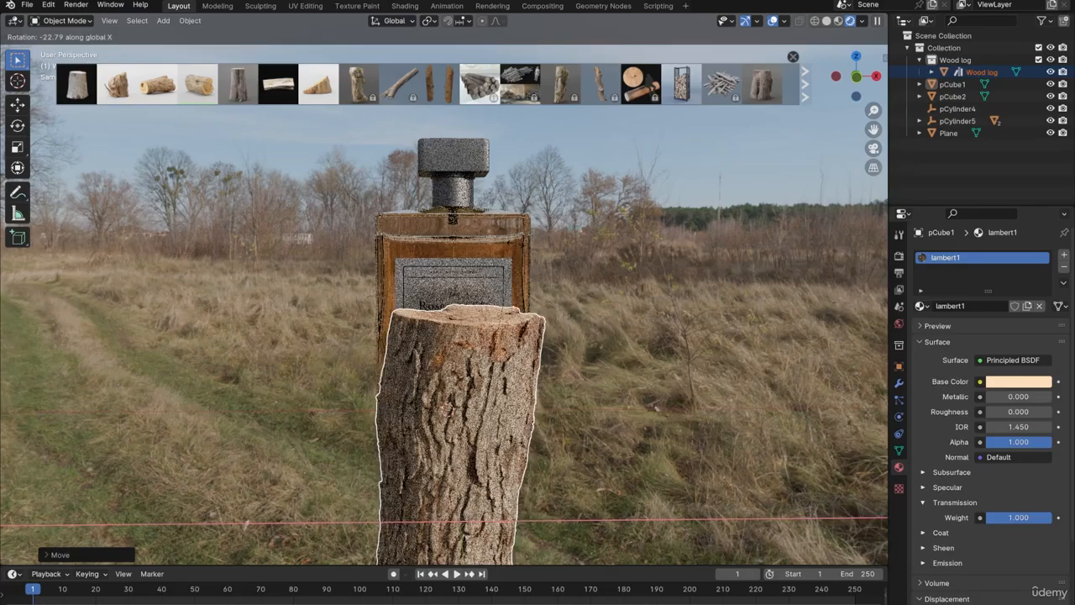
click(504, 327)
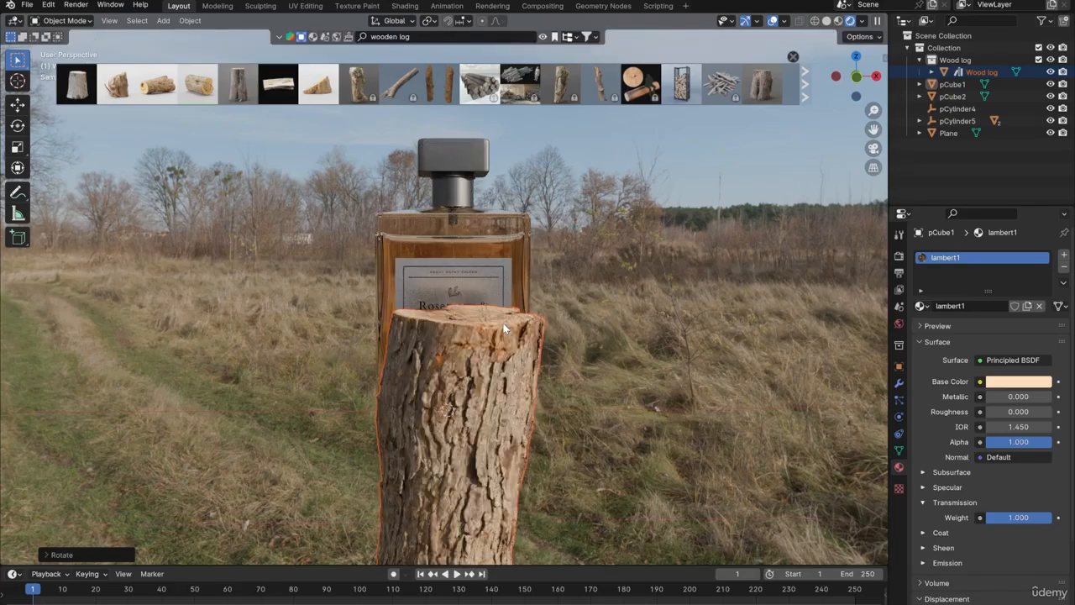
key(r)
key(x)
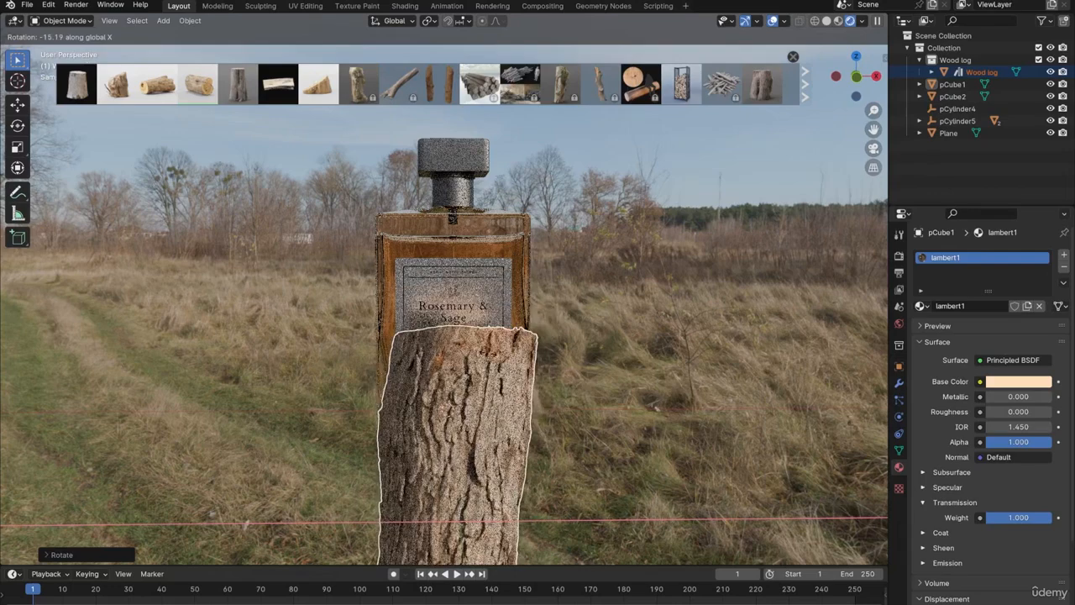
click(542, 336)
key(x)
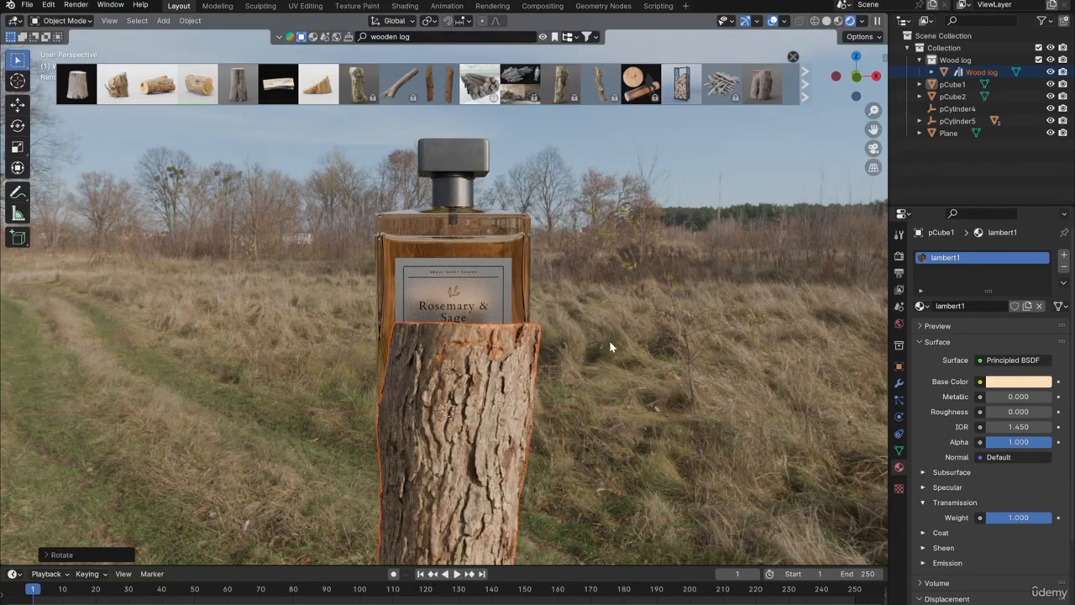
In the front orthographic view, rotate the log about 6.5° around the global X axis to level its top
key(KP_3)
key(KP_1)
scroll(429, 351, up, 2)
key(r)
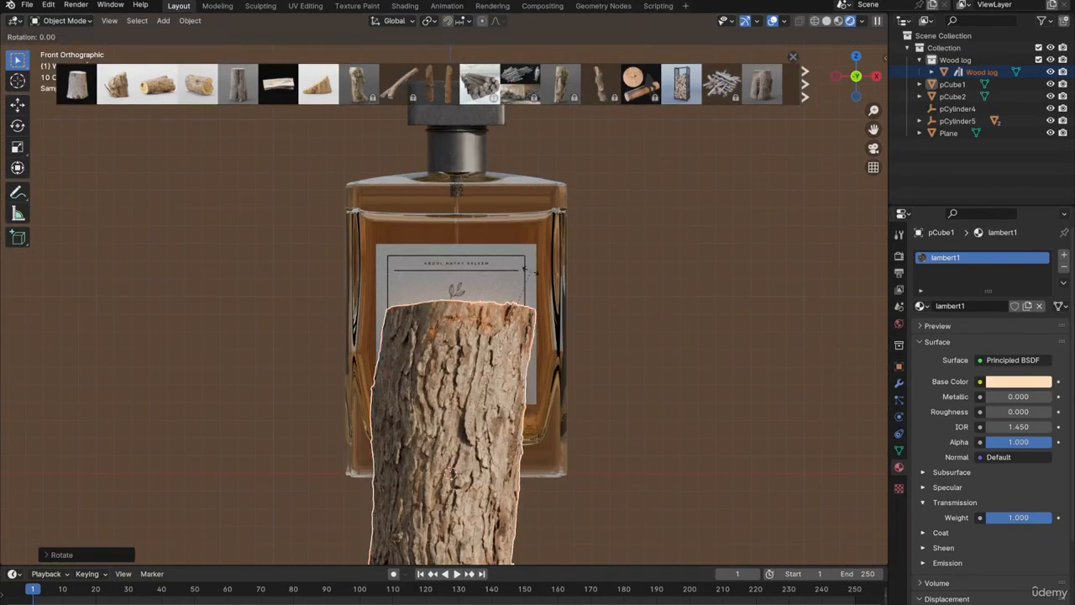
key(x)
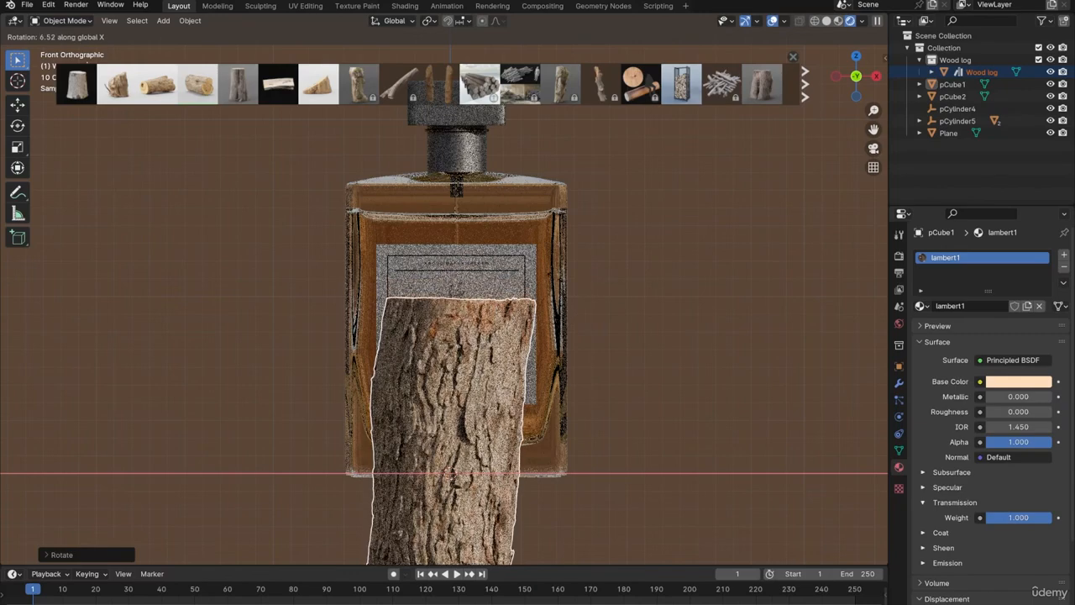
click(564, 270)
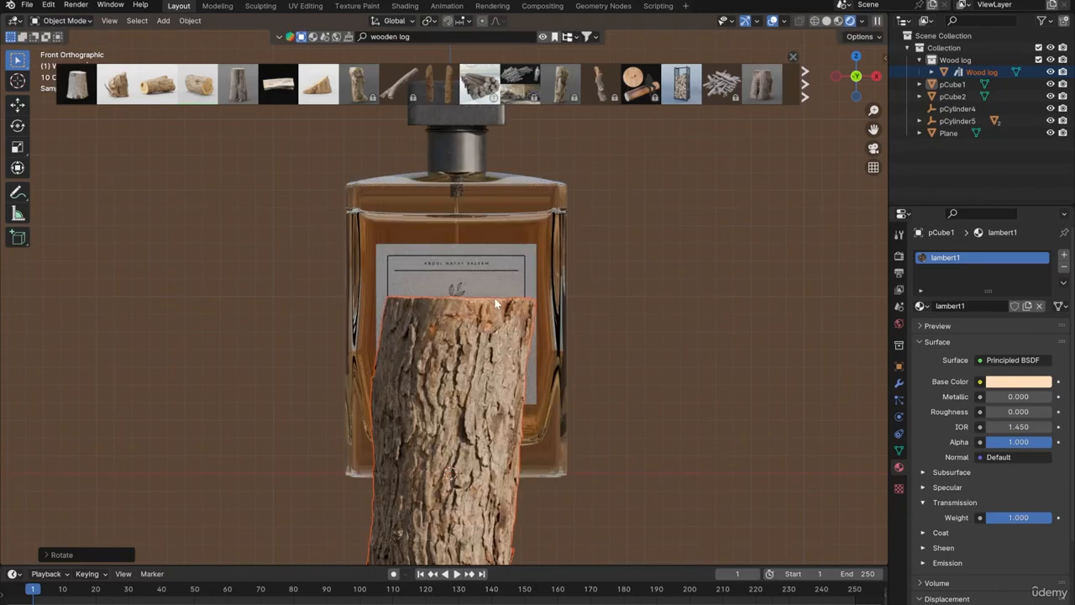
Scale the log up until its top is slightly wider than the perfume bottle
scroll(537, 291, up, 3)
key(s)
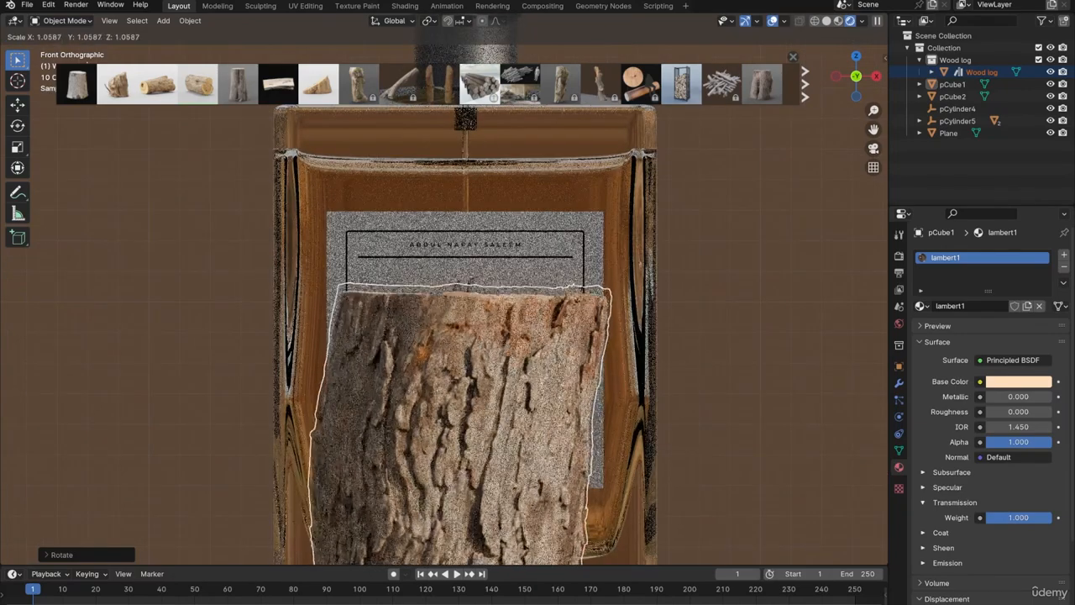
click(742, 272)
scroll(643, 338, down, 4)
key(s)
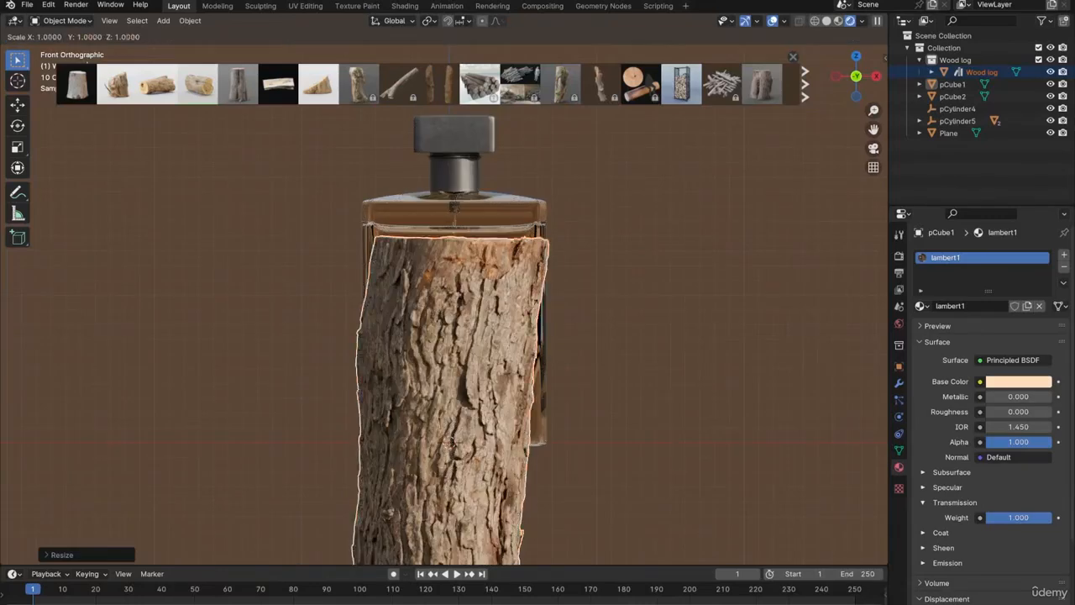
click(578, 291)
Lower the log about 1.7 m along Z to the bottle's base and nudge it sideways to centre it underneath
key(g)
key(z)
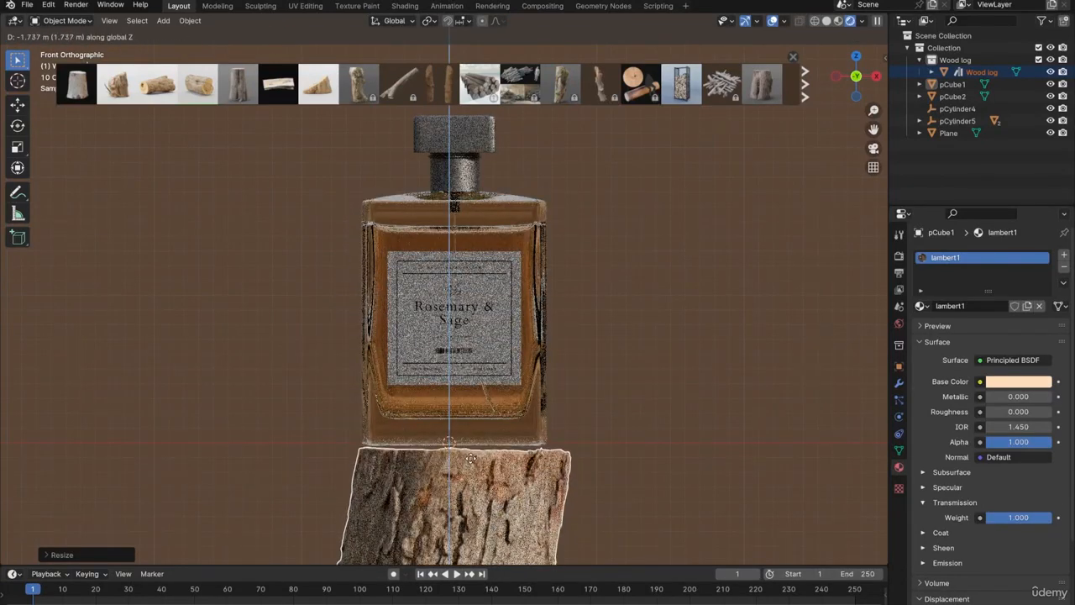
click(470, 454)
key(g)
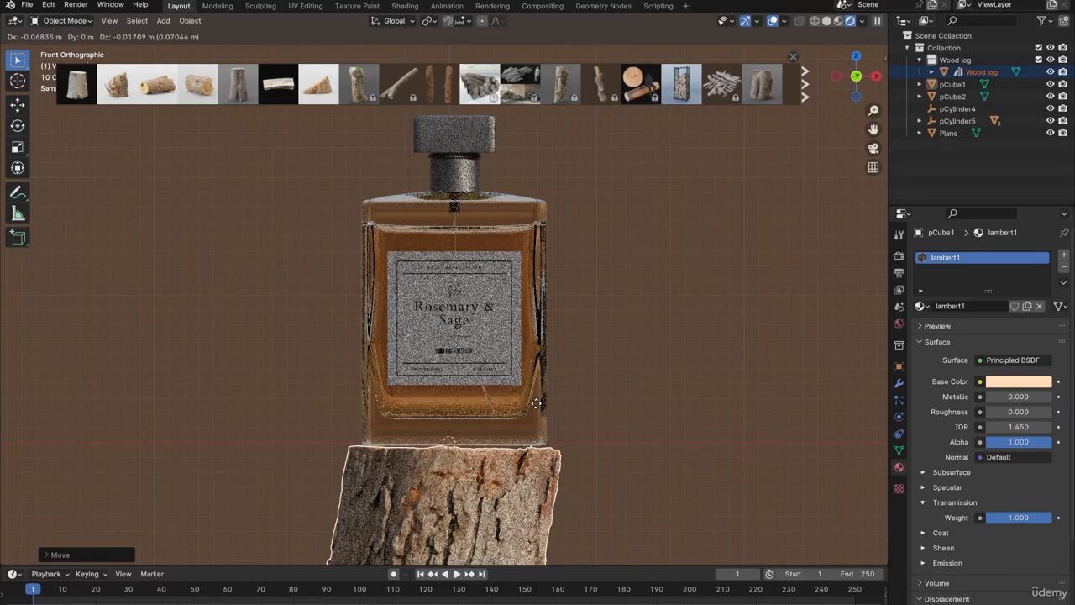
click(536, 402)
Move the log about 1.2 m along the global Y axis so the bottle stands on its cut top
middle_drag(595, 337, 516, 413)
scroll(499, 461, down, 3)
click(517, 414)
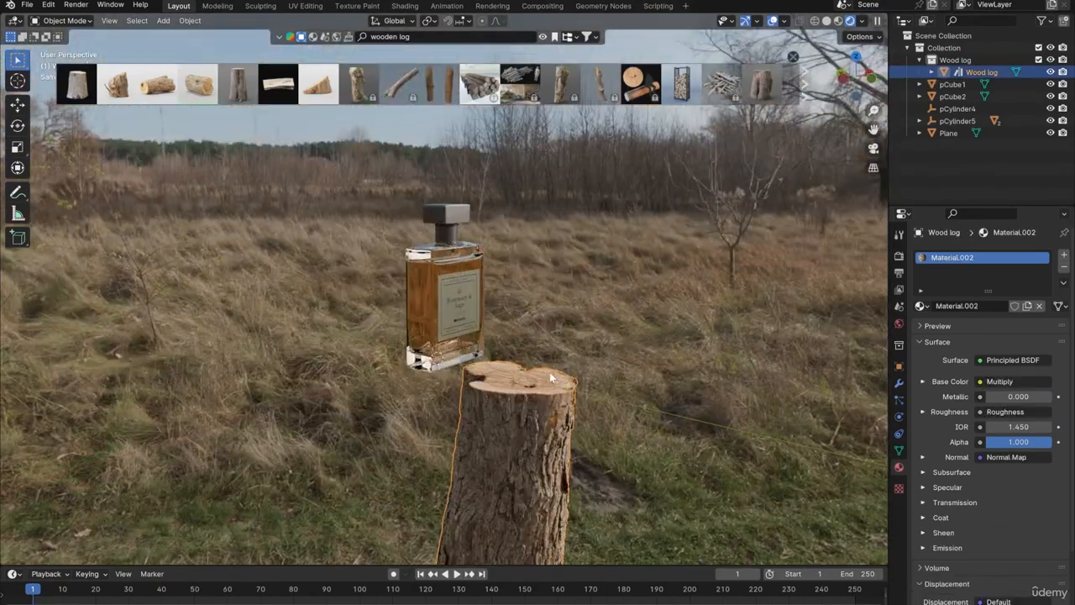
key(g)
key(y)
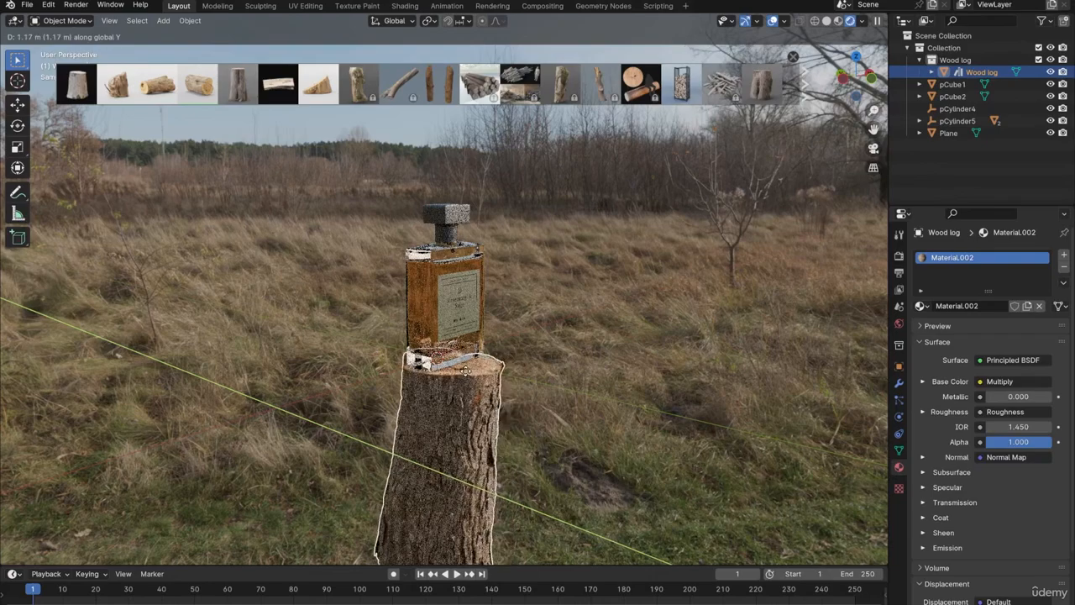
click(470, 386)
scroll(470, 389, up, 5)
click(607, 335)
Inspect where the bottle meets the log and compare it with a close-up of the perfume.png reference
middle_drag(607, 335, 489, 404)
scroll(490, 404, down, 2)
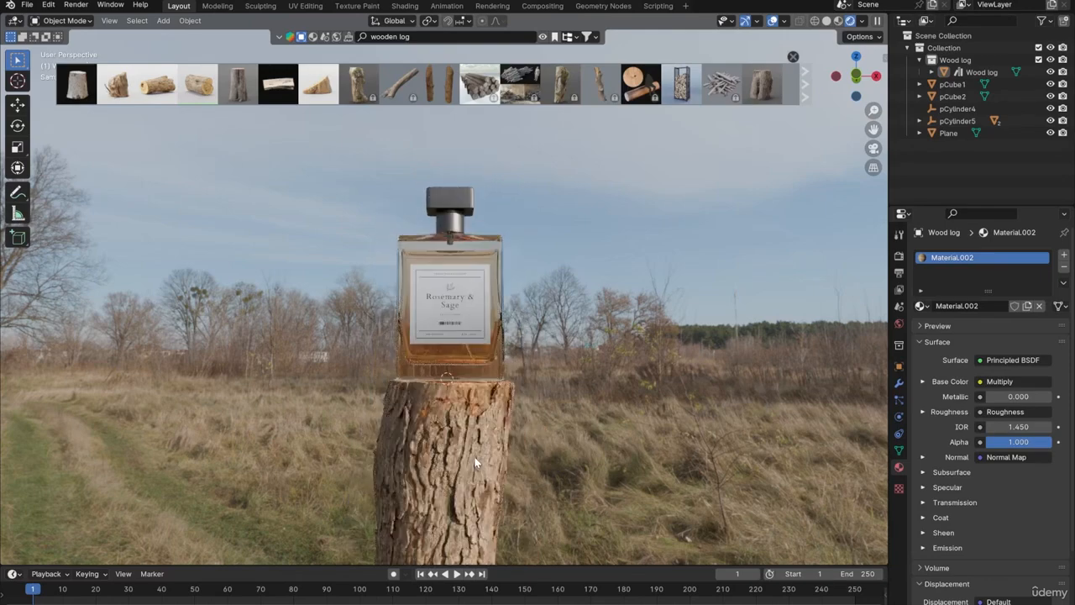
scroll(478, 464, up, 6)
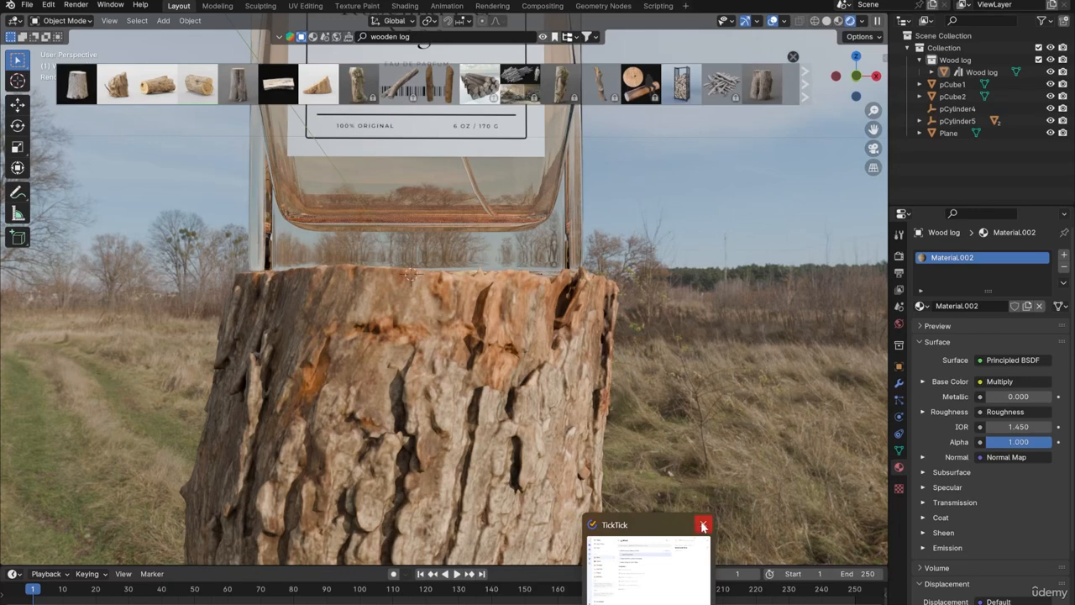
click(672, 562)
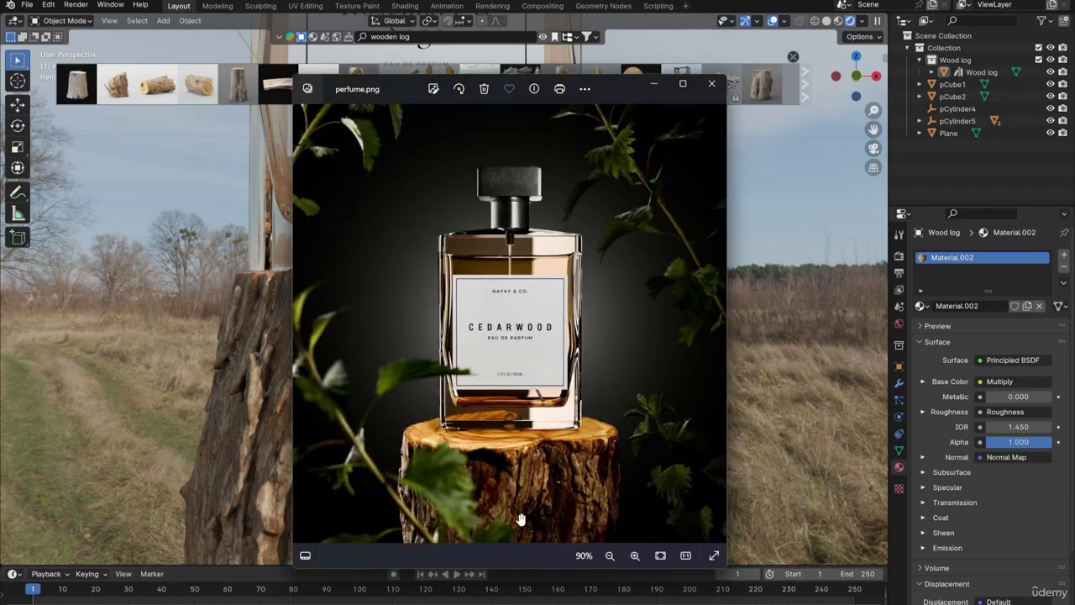
scroll(510, 469, up, 5)
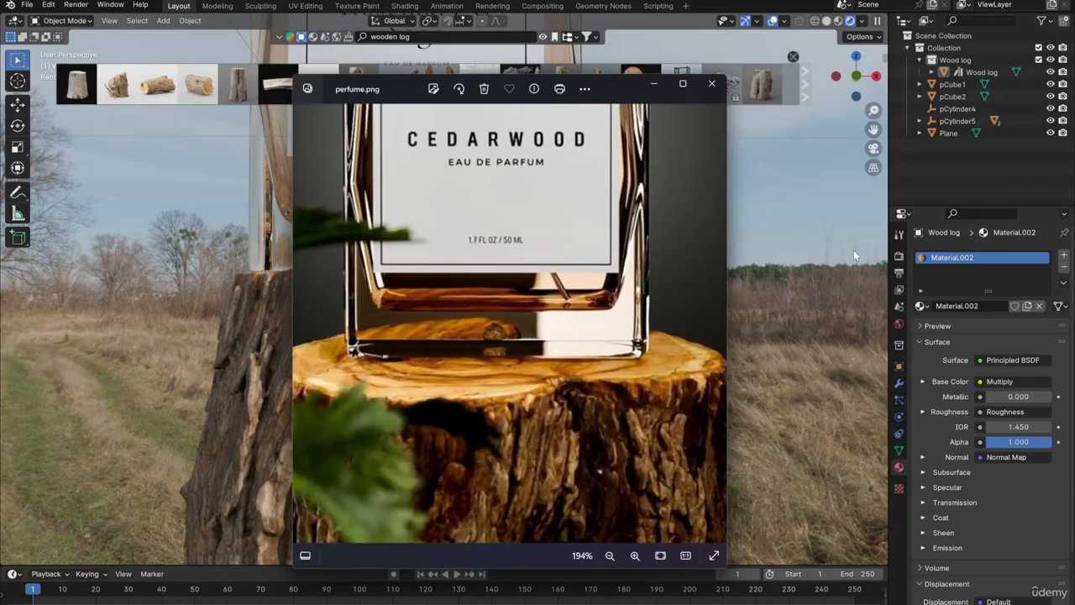
Try the Wooden Log model by REAL SCANS in the scene and delete it
click(803, 257)
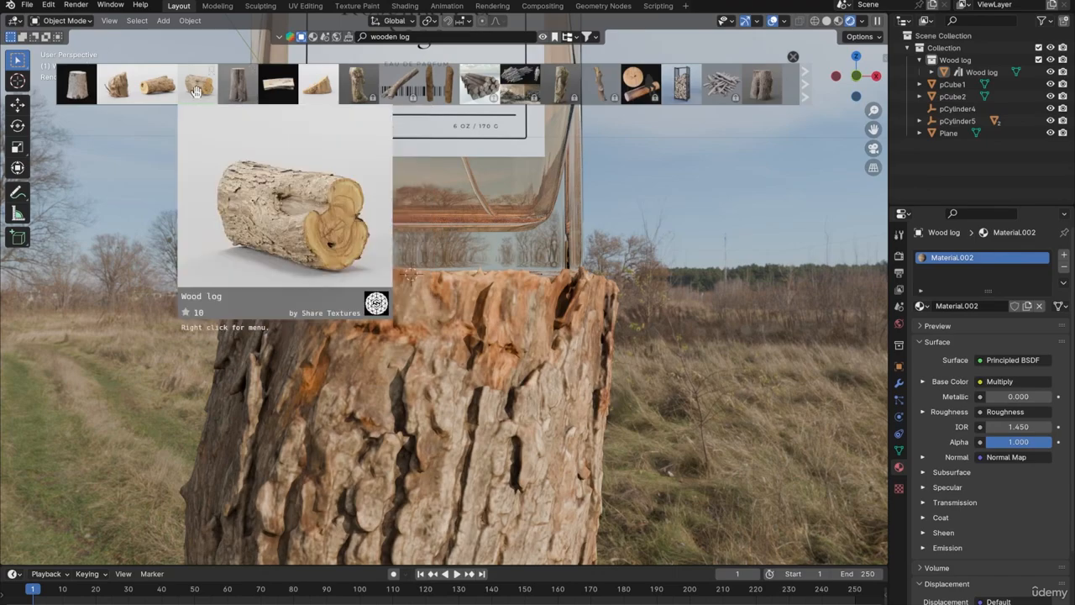
mouse_move(72, 90)
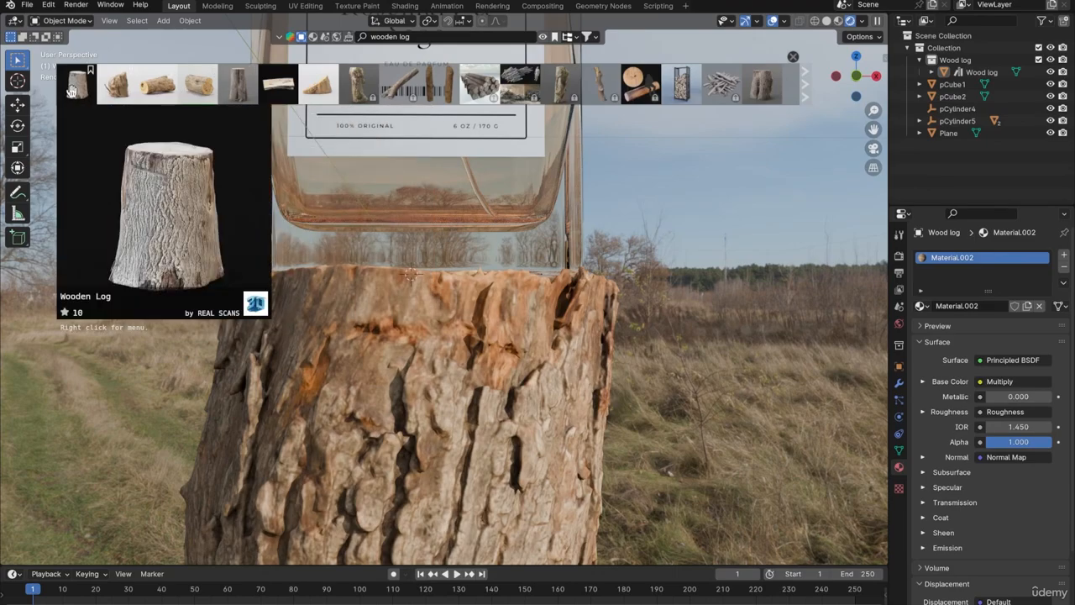
drag(73, 96, 411, 254)
scroll(431, 374, up, 4)
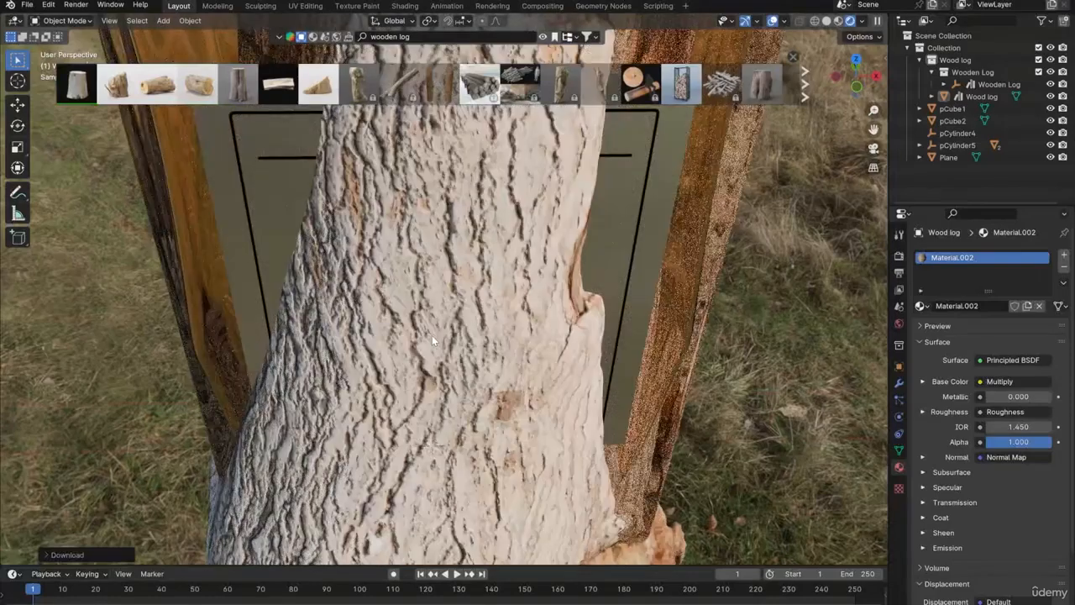
click(431, 332)
scroll(430, 340, down, 6)
key(Delete)
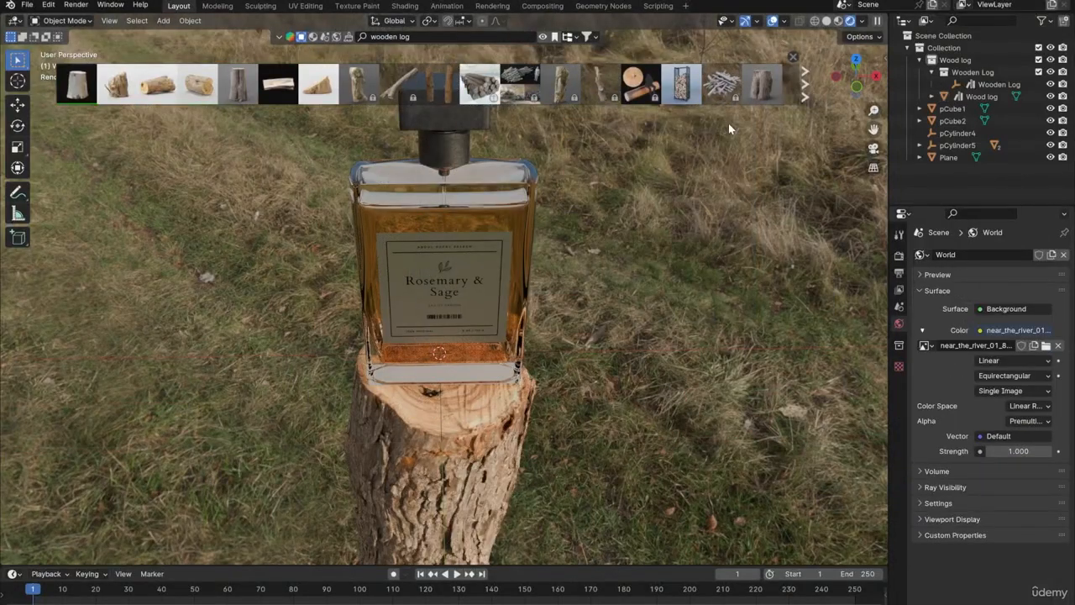
Turn on the Free first filter for the BlenderKit wooden log model search
mouse_move(757, 84)
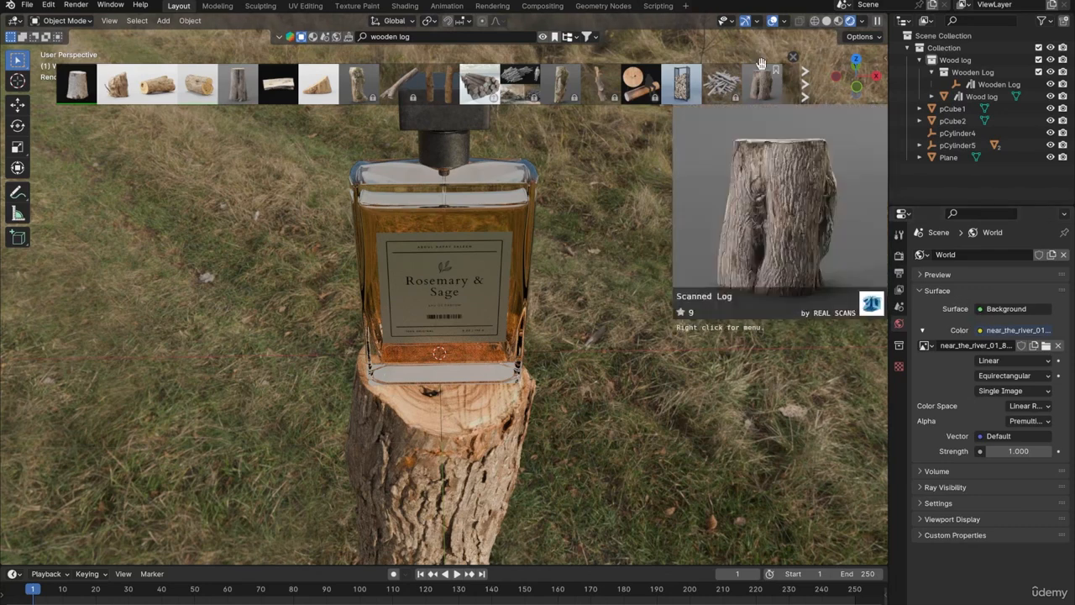
click(883, 57)
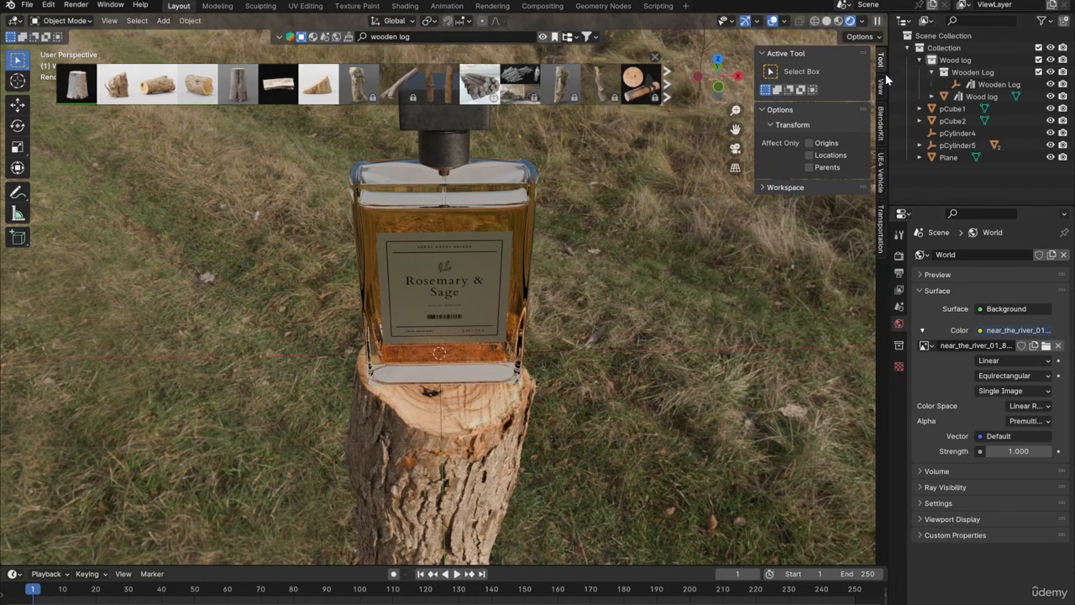
key(n)
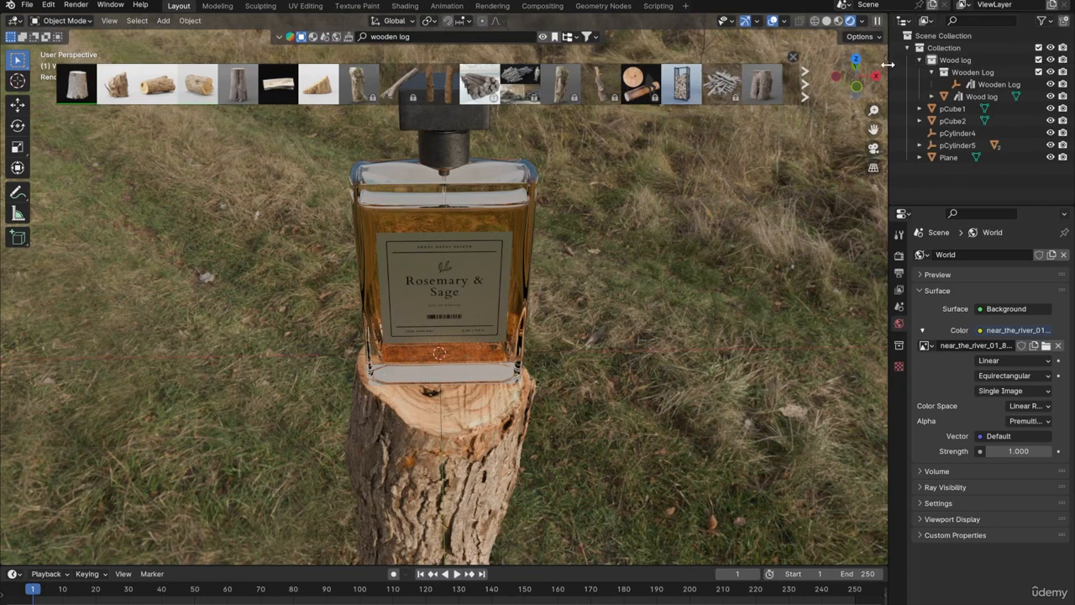
click(885, 57)
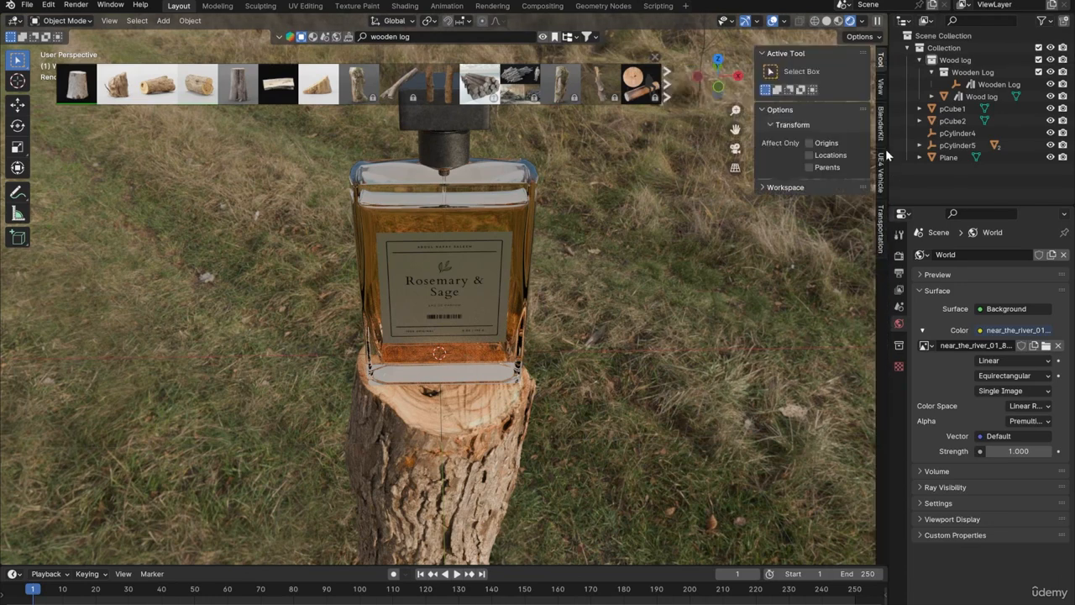
click(881, 125)
click(796, 204)
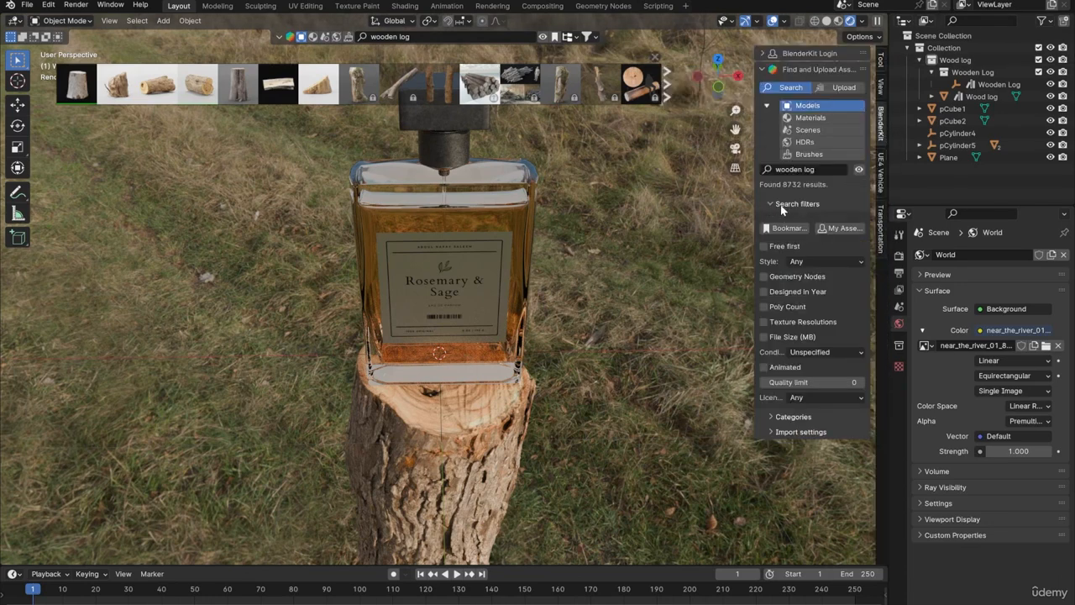
click(764, 246)
Browse the wooden log search results and import the Cut log 04 - remeshed photoscan model
mouse_move(472, 95)
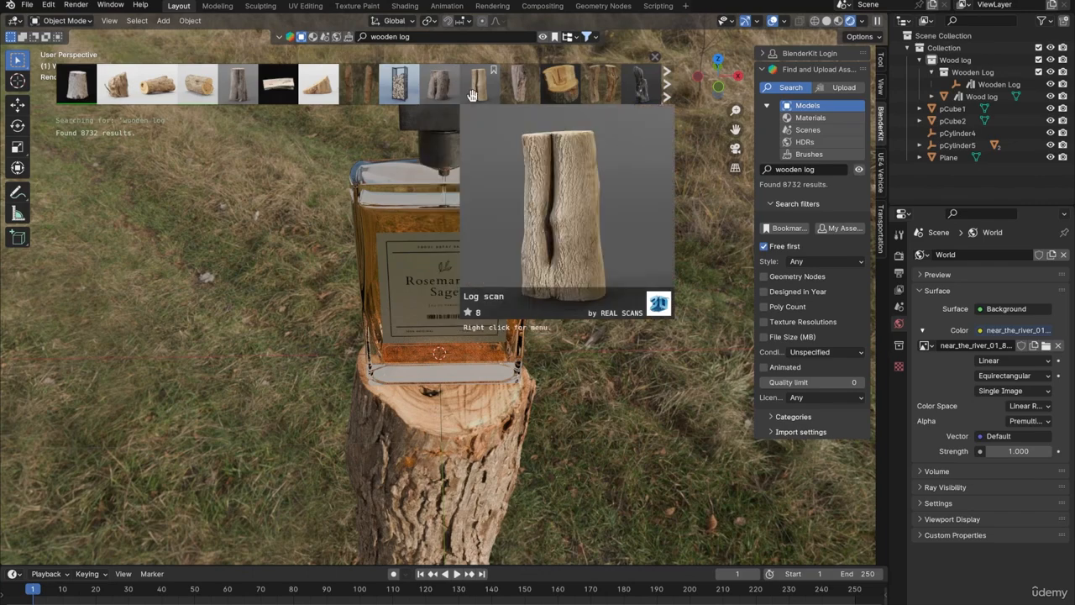
mouse_move(519, 95)
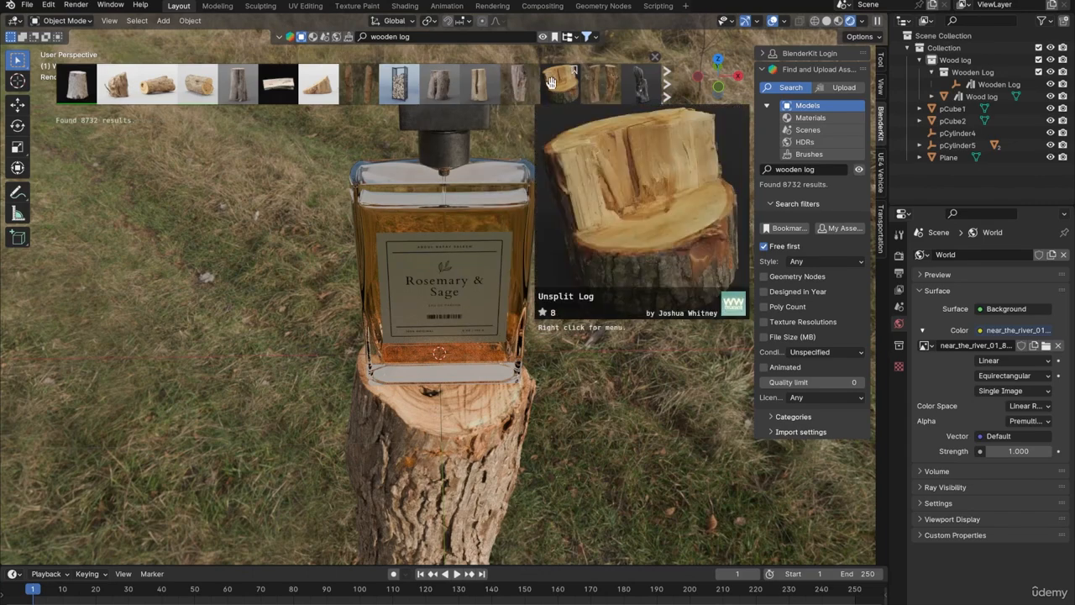
mouse_move(278, 93)
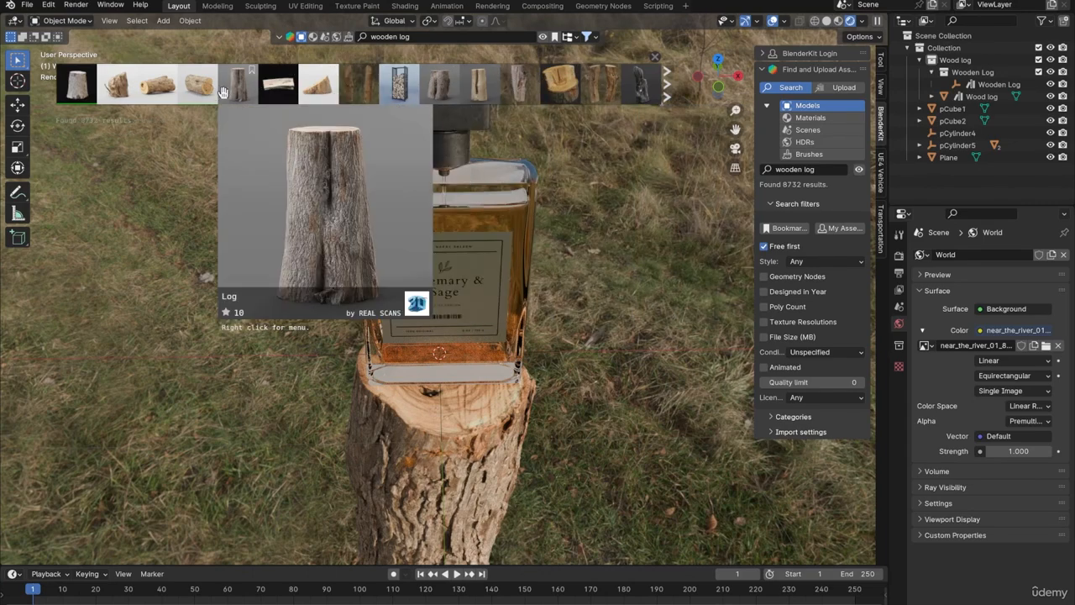
click(667, 91)
mouse_move(598, 94)
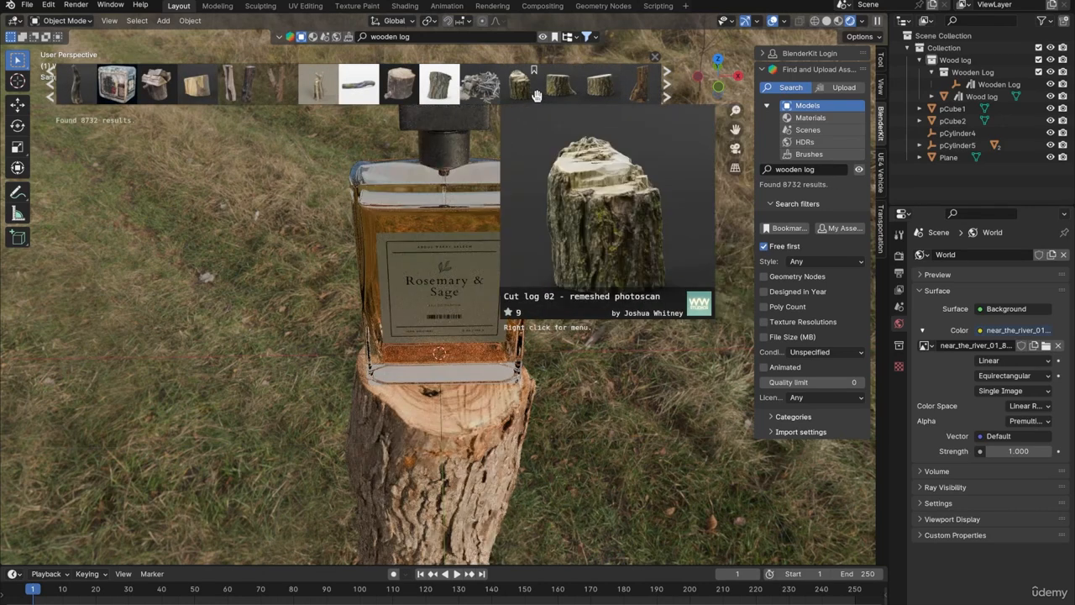
mouse_move(563, 90)
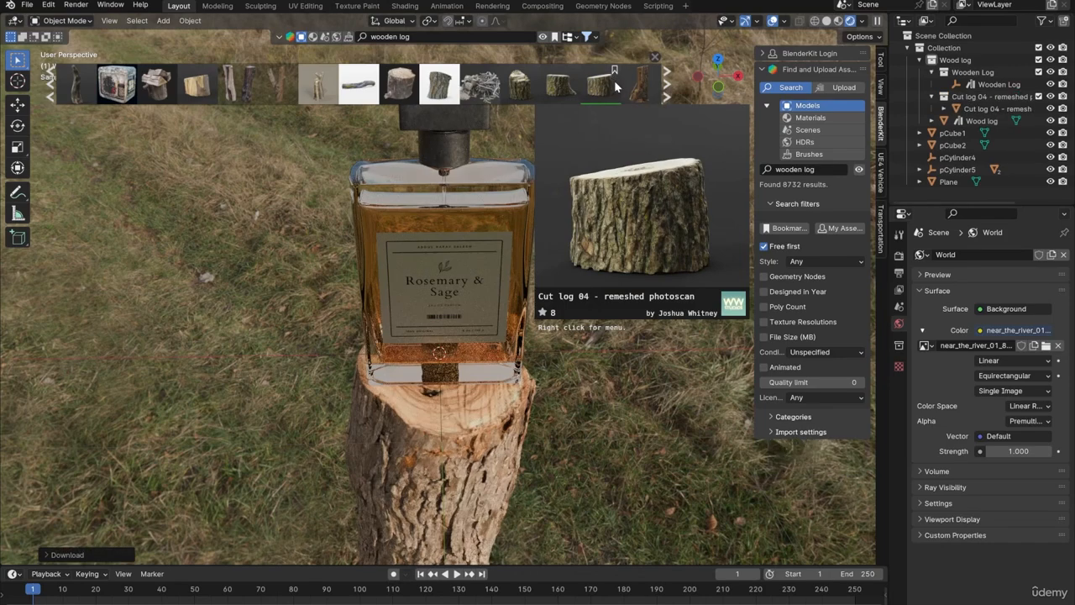
mouse_move(402, 90)
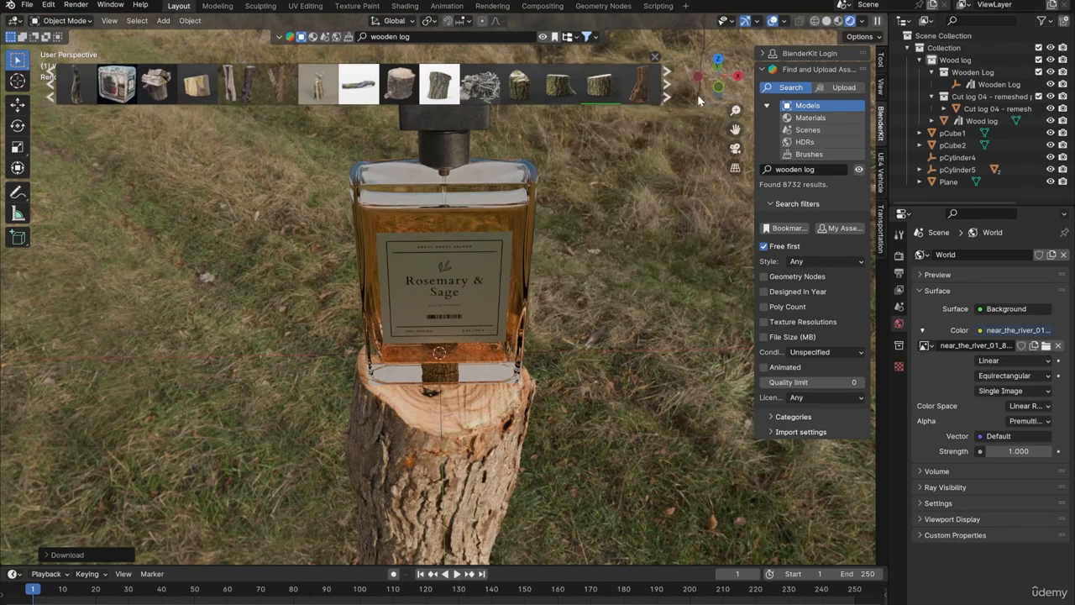
mouse_move(657, 94)
scroll(656, 94, down, 3)
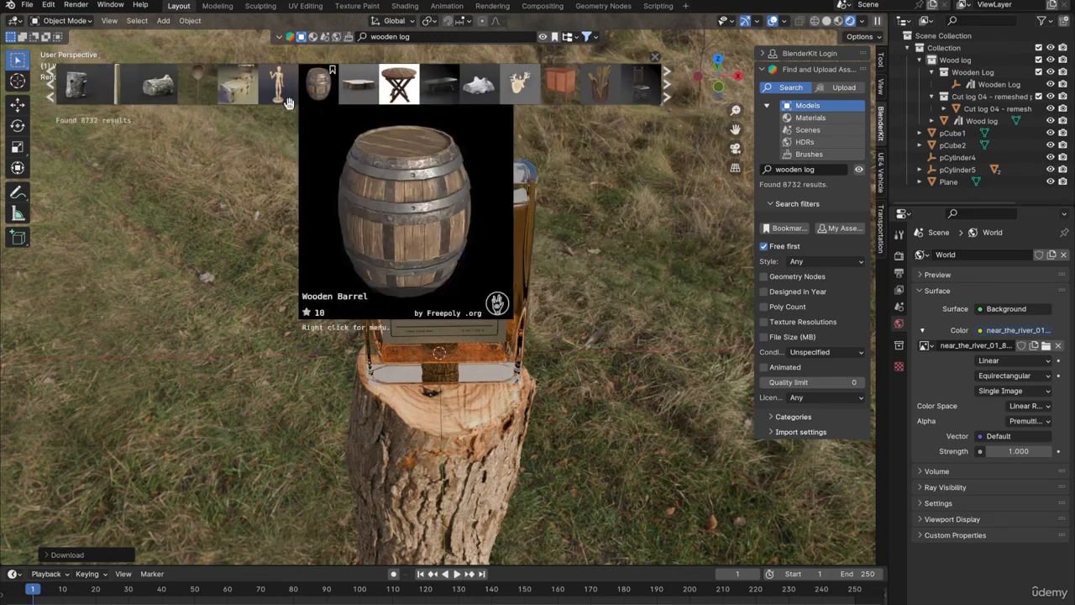
mouse_move(140, 84)
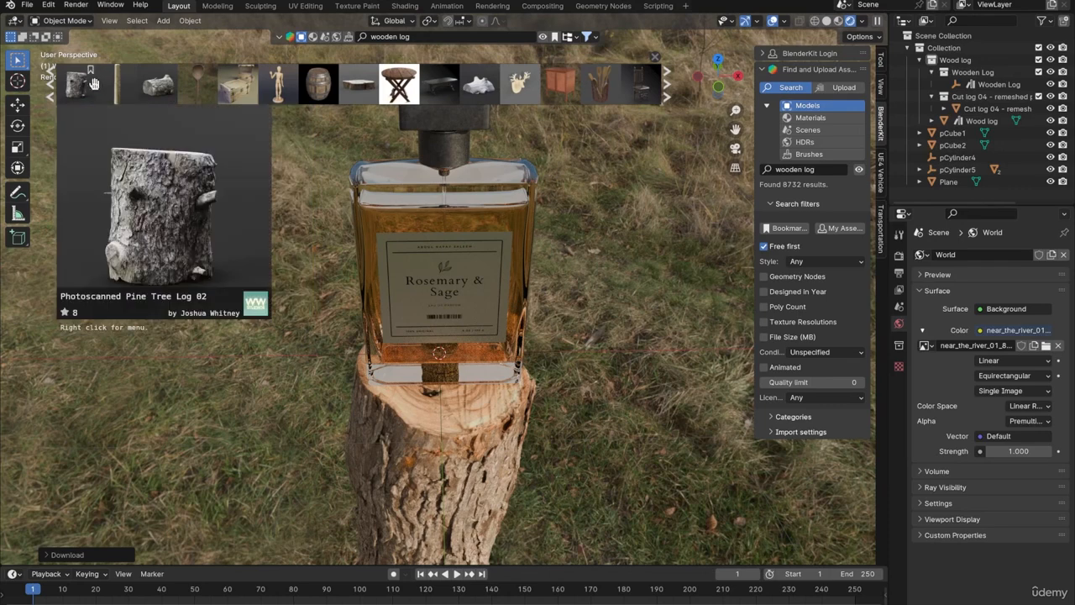
Hide the old Wood log and scale the Cut log 04 model up until it is nearly as wide as the bottle
click(488, 443)
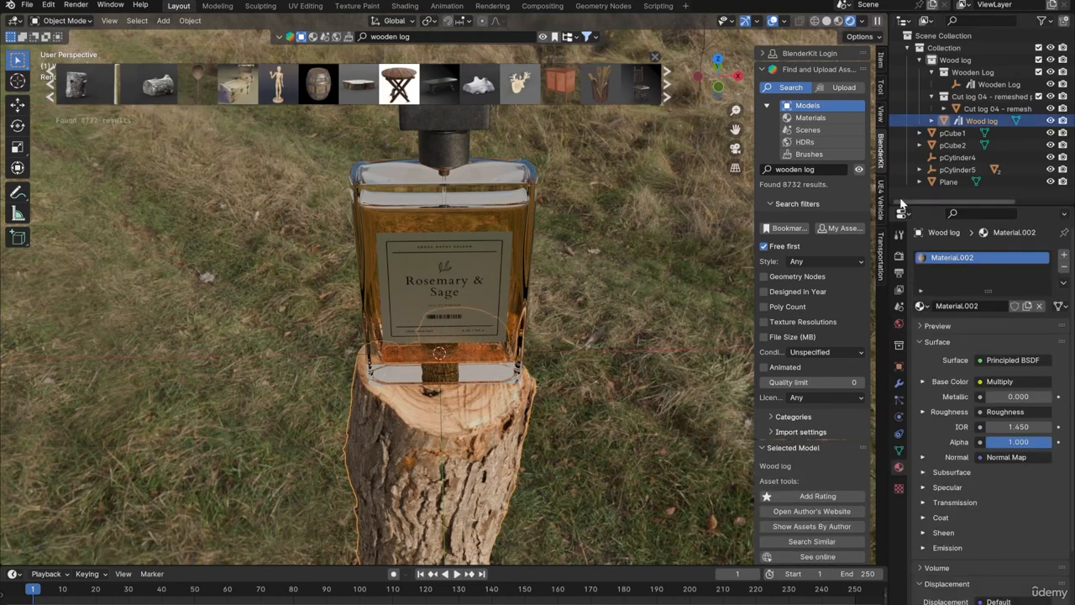
click(1050, 121)
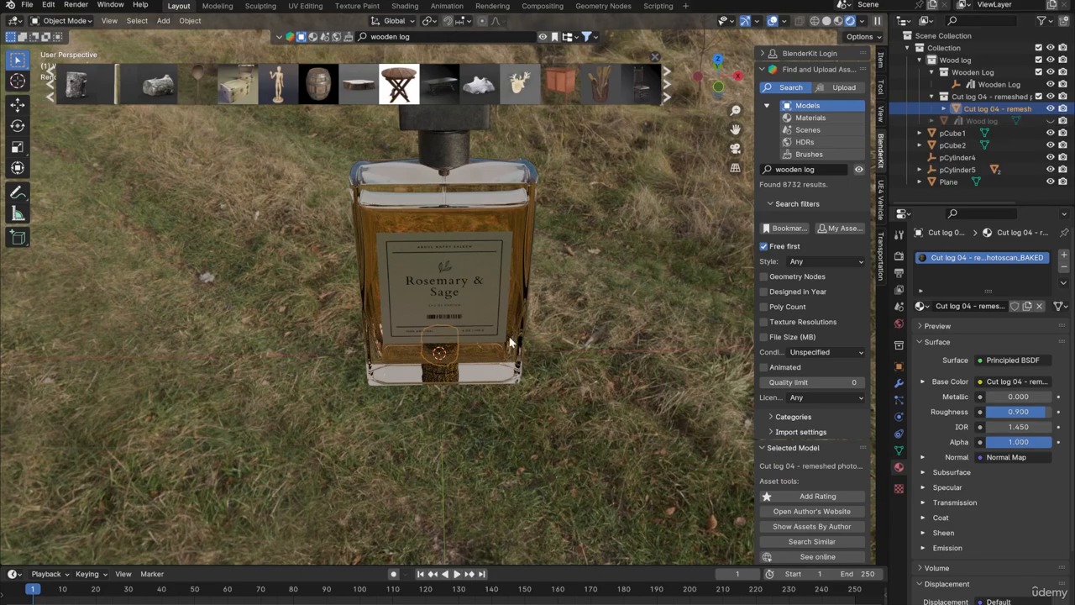
key(s)
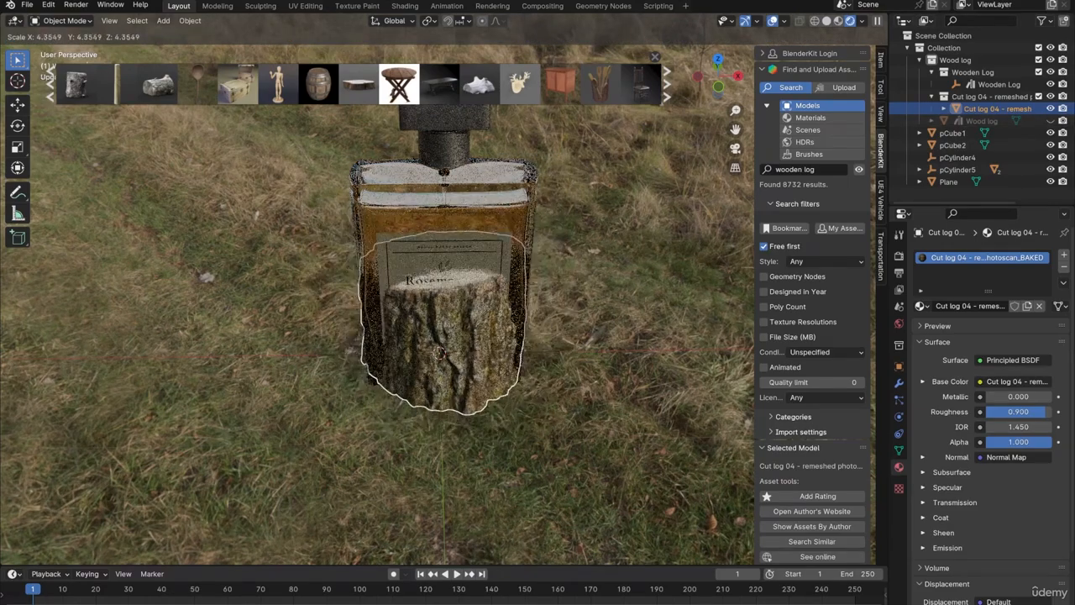
click(437, 282)
Check the perfume.png reference and lower the cut log until its top meets the bottle's base
middle_drag(436, 281, 550, 450)
click(674, 567)
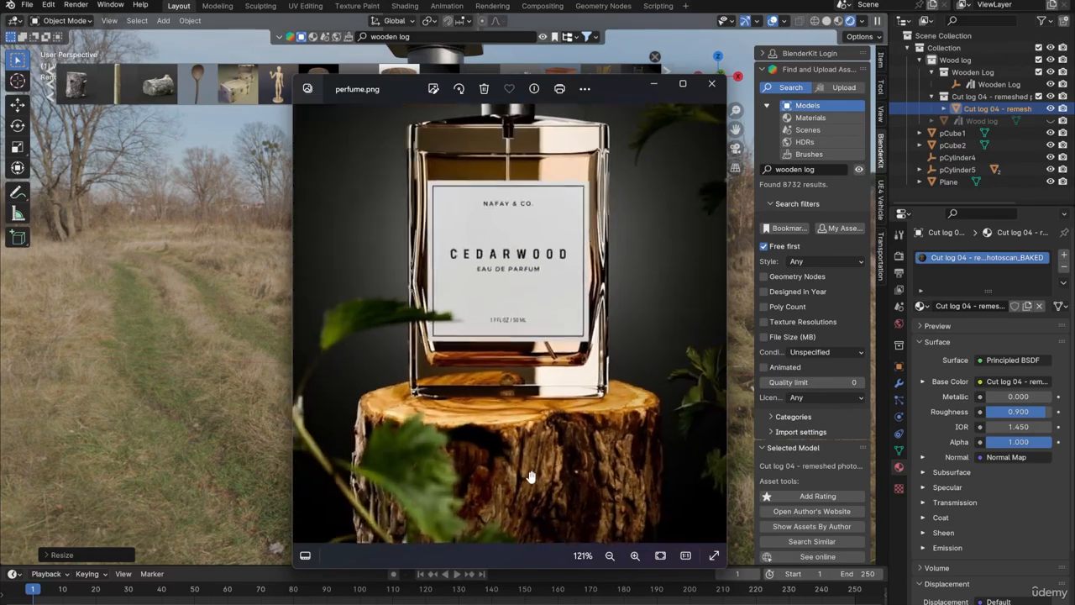
click(198, 428)
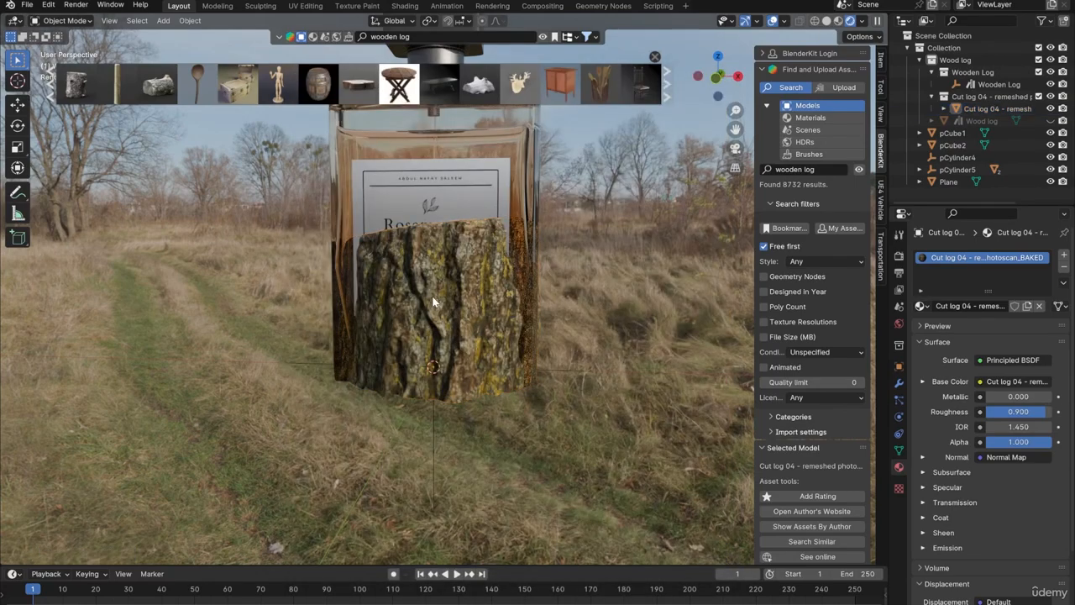
drag(492, 234, 504, 388)
middle_drag(504, 388, 442, 407)
key(KP_1)
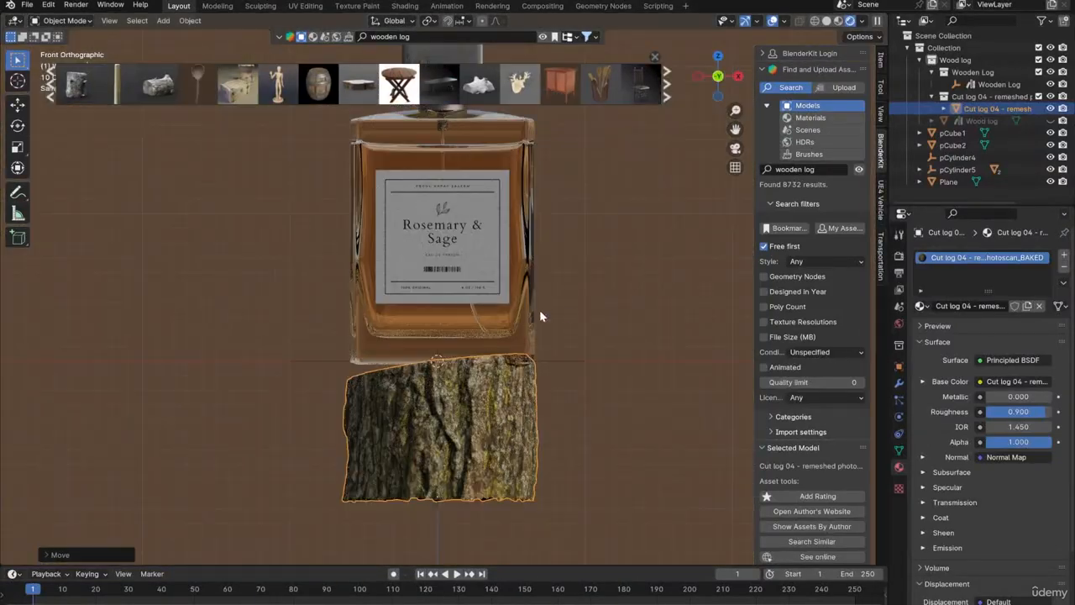
Rotate the cut log in front view to level its slanted top and shift it along the global Y axis
key(r)
click(546, 288)
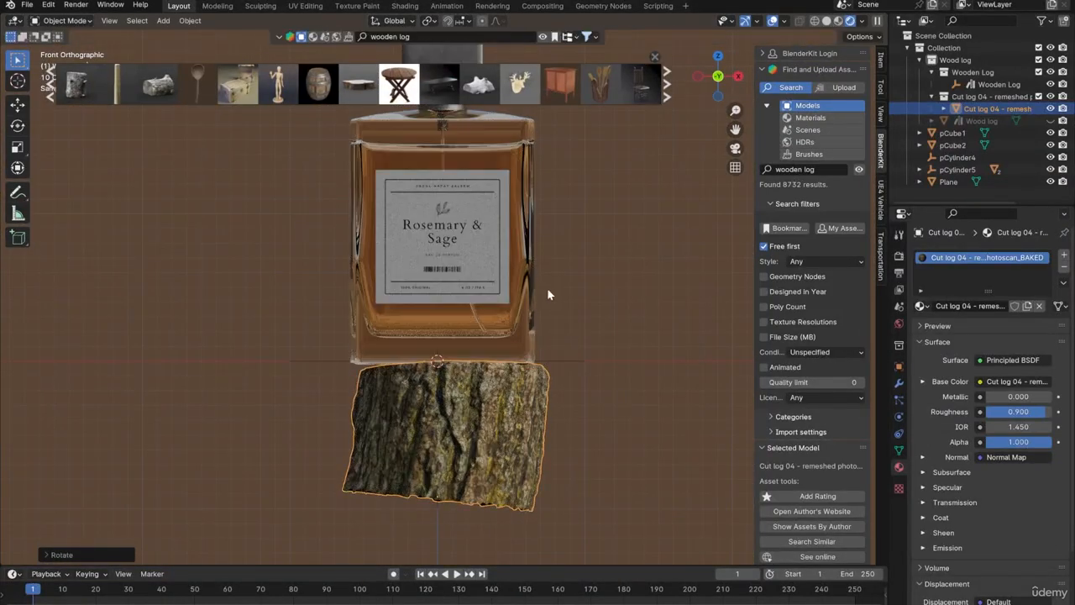
key(g)
key(x)
key(y)
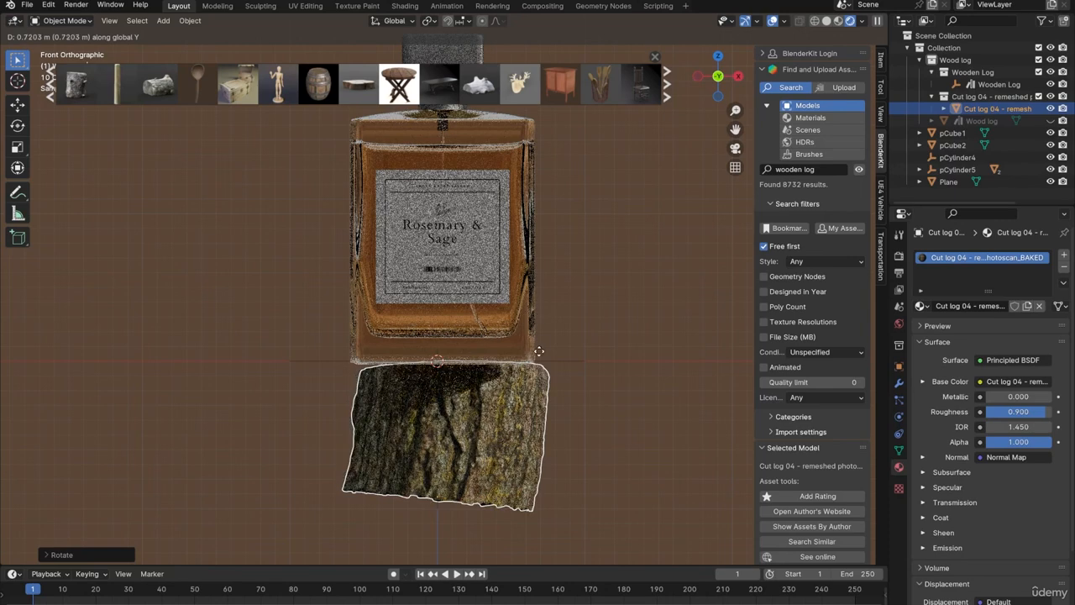
click(510, 238)
Tilt the cut log slightly about the global X axis to level its top from front to back
key(r)
key(x)
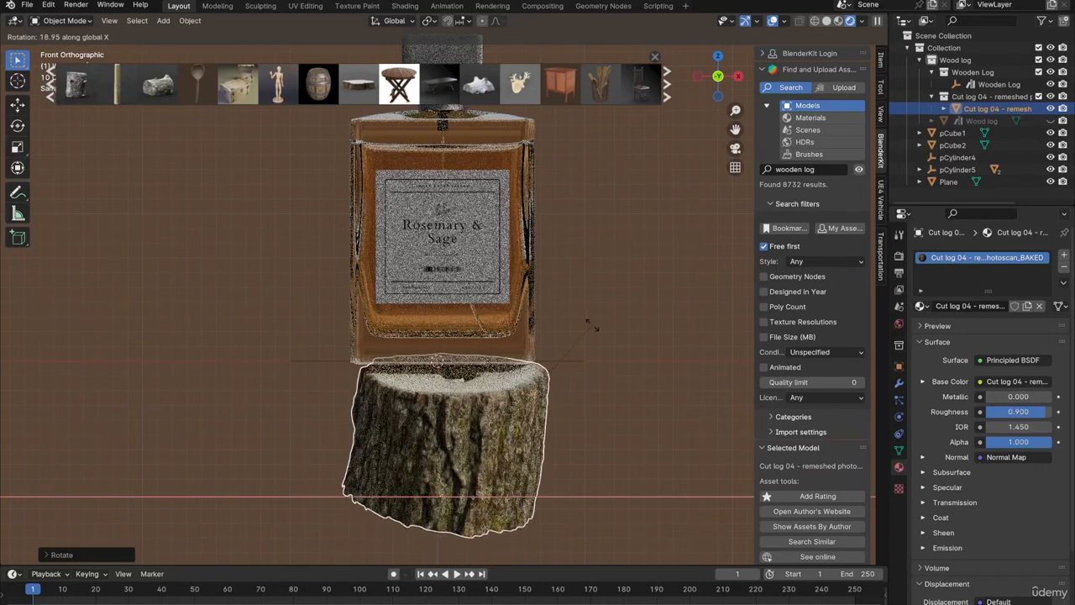
key(Return)
Scale the cut log up until it is wider than the bottle and centre it directly under the base
key(s)
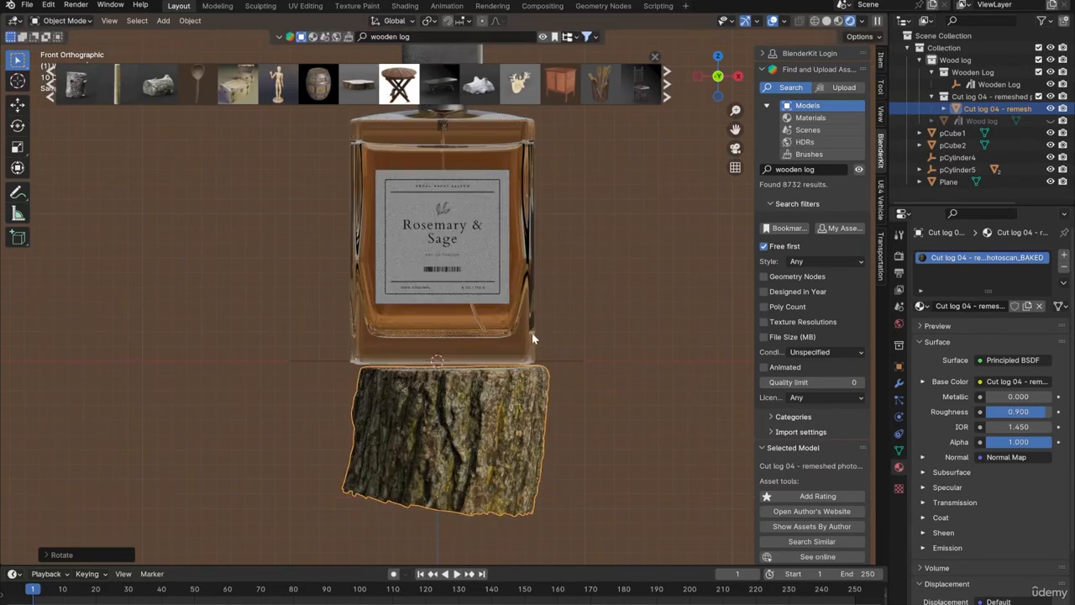
click(593, 333)
key(g)
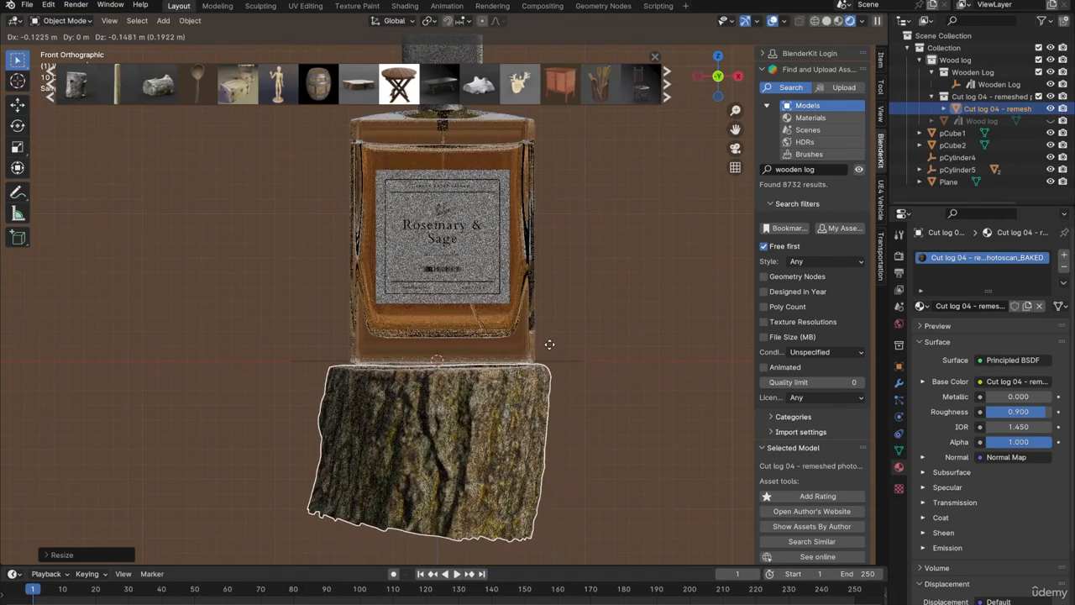
click(554, 335)
Try extending the stump downward with a duplicate of the cut log placed below it, and delete the copy
scroll(503, 390, down, 2)
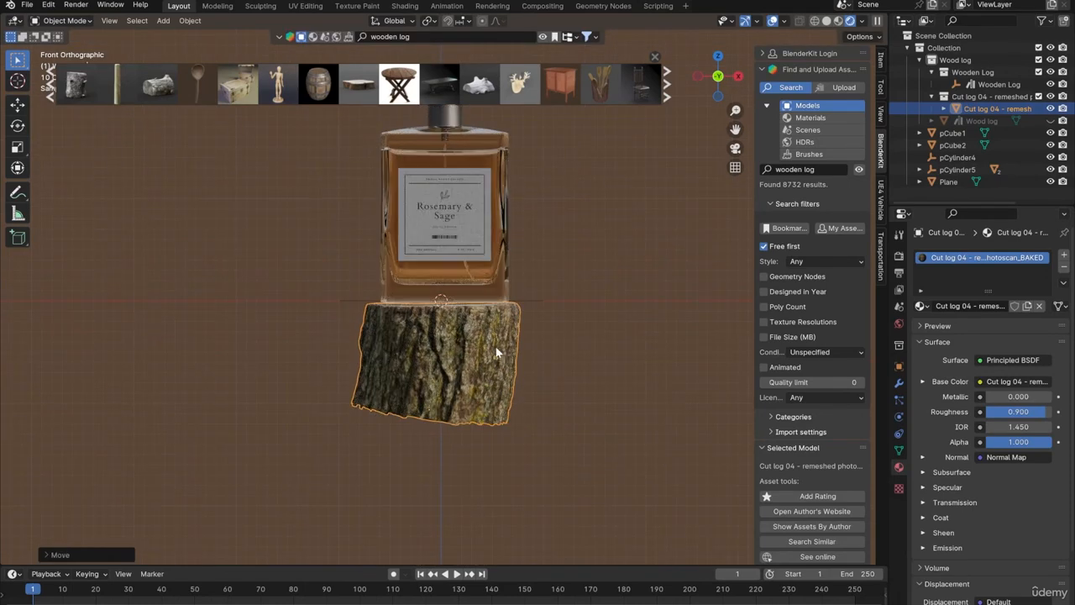
key(shift+d)
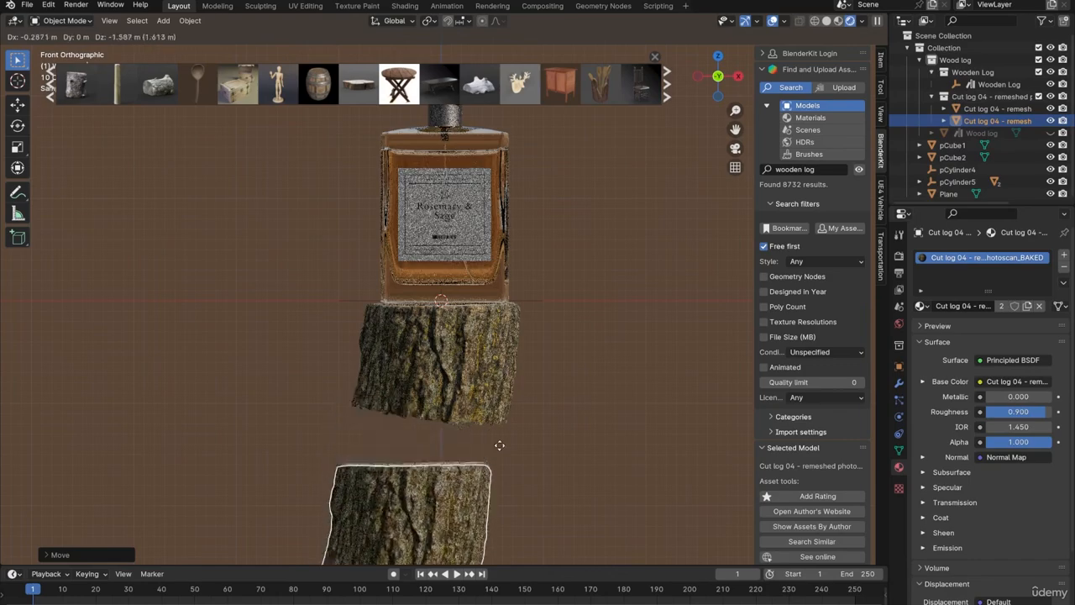
click(519, 354)
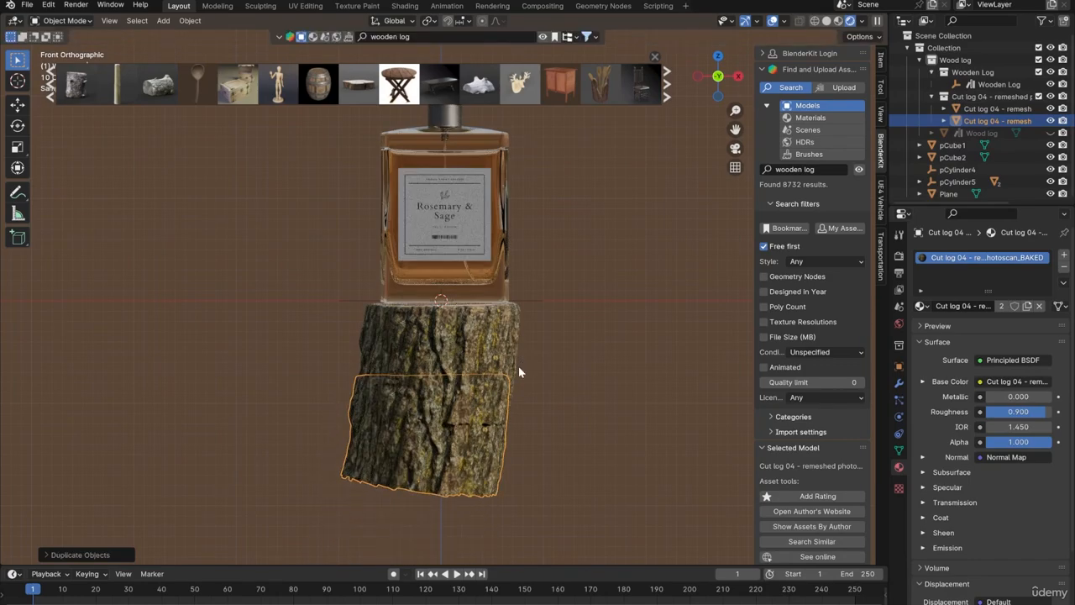
key(Delete)
Inspect the bottle on the new log from the front and close up where its base meets the cut top
middle_drag(475, 385, 453, 330)
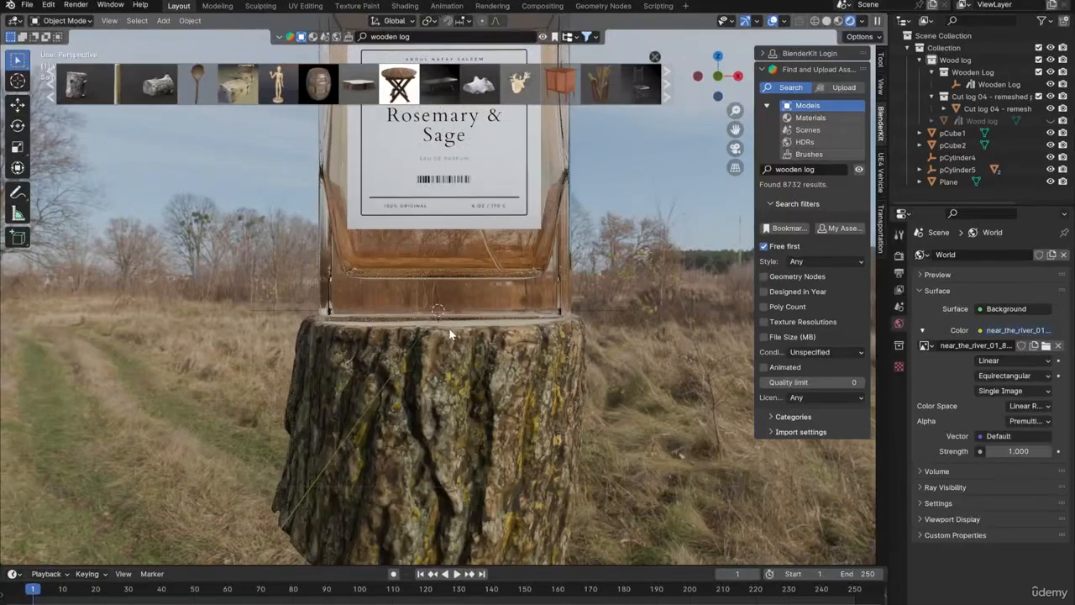
scroll(445, 370, up, 2)
scroll(443, 370, down, 4)
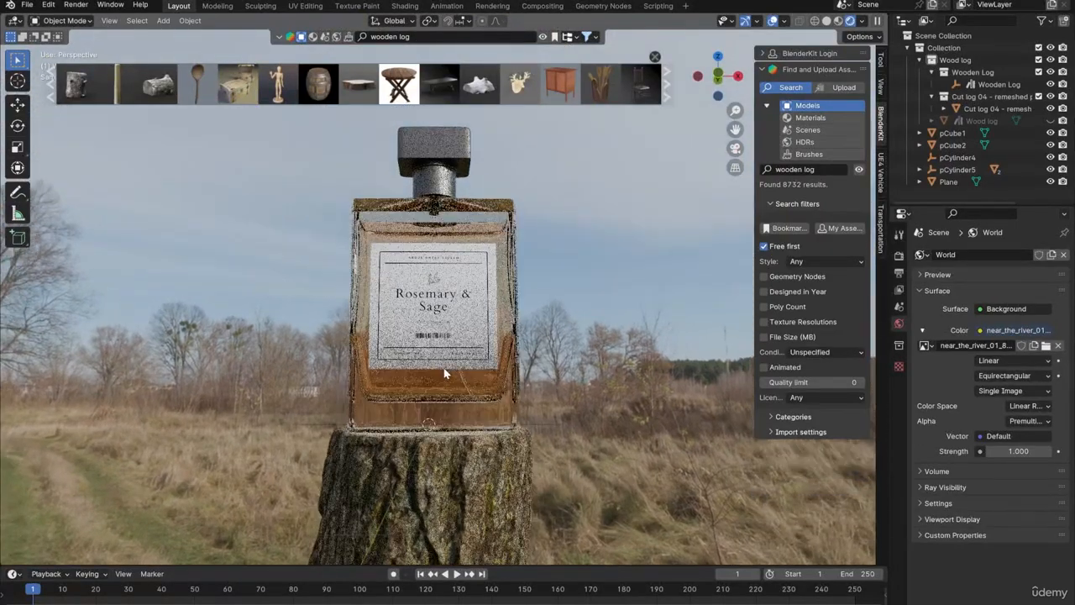
scroll(406, 482, up, 4)
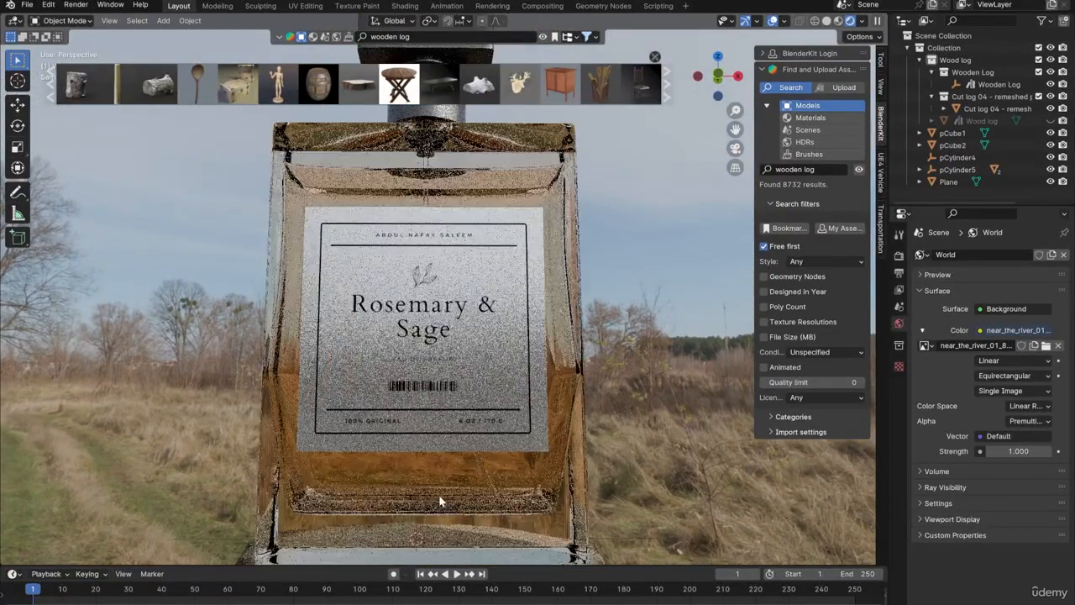
middle_drag(461, 360, 439, 379)
scroll(421, 451, up, 3)
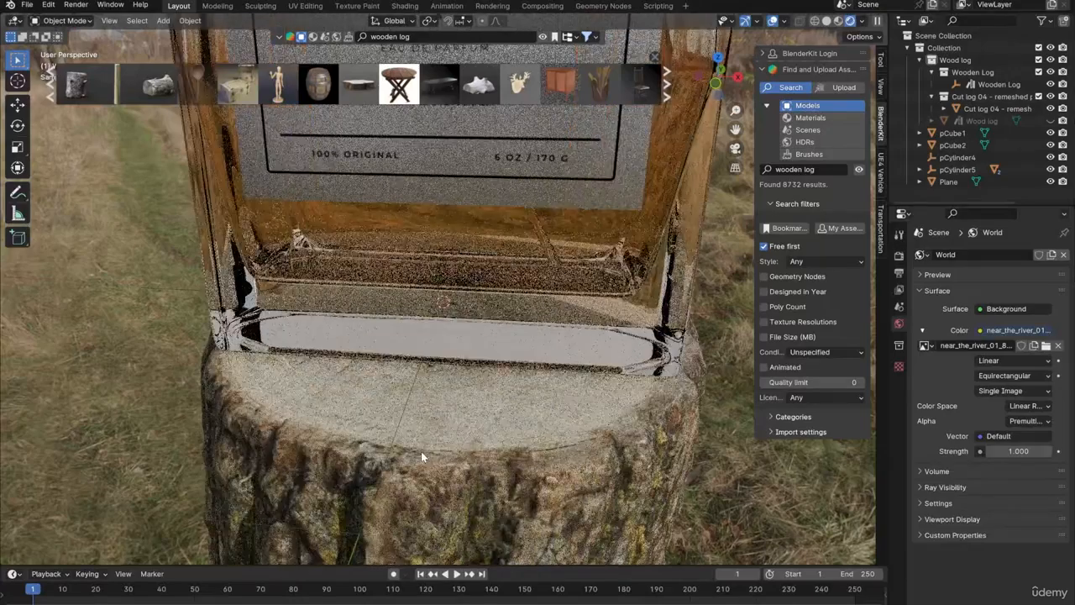
View the whole bottle standing on the cut log from the front at eye level
scroll(466, 433, down, 3)
click(451, 423)
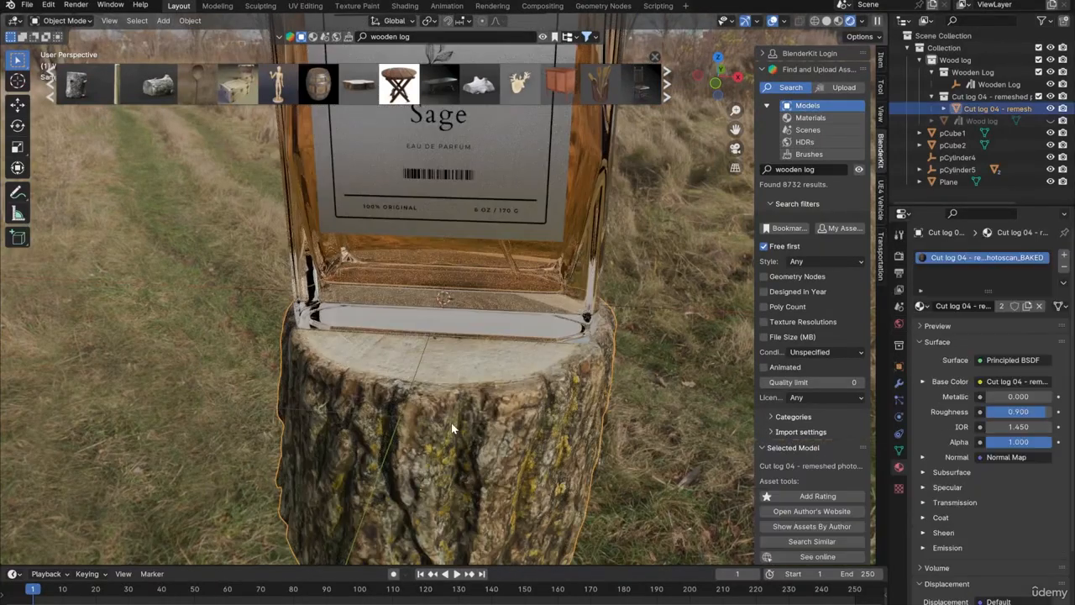
scroll(514, 413, down, 3)
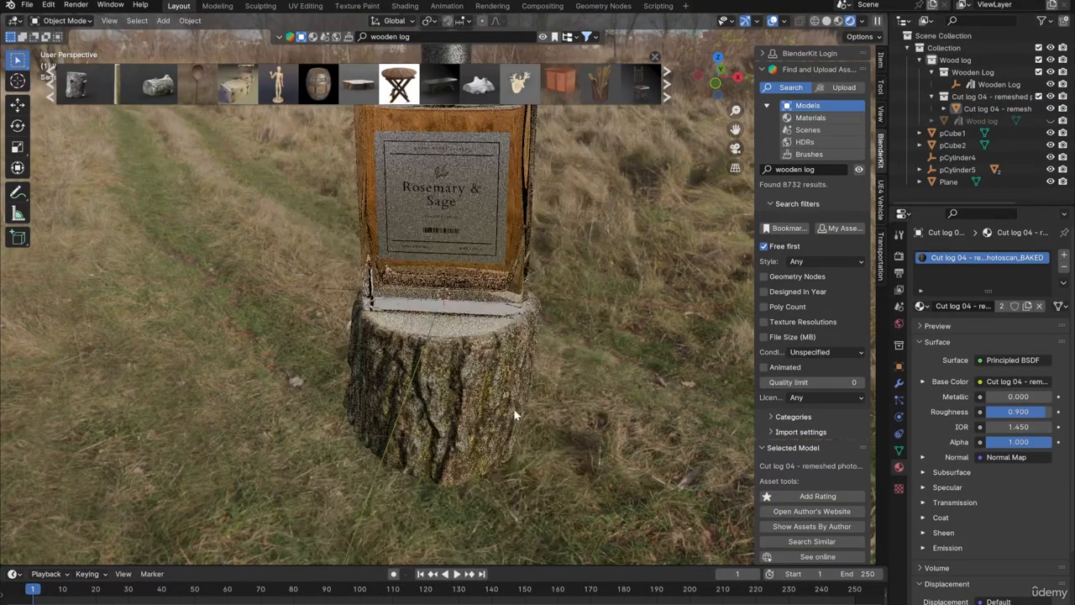
middle_drag(514, 413, 519, 345)
shift+middle_drag(505, 284, 491, 357)
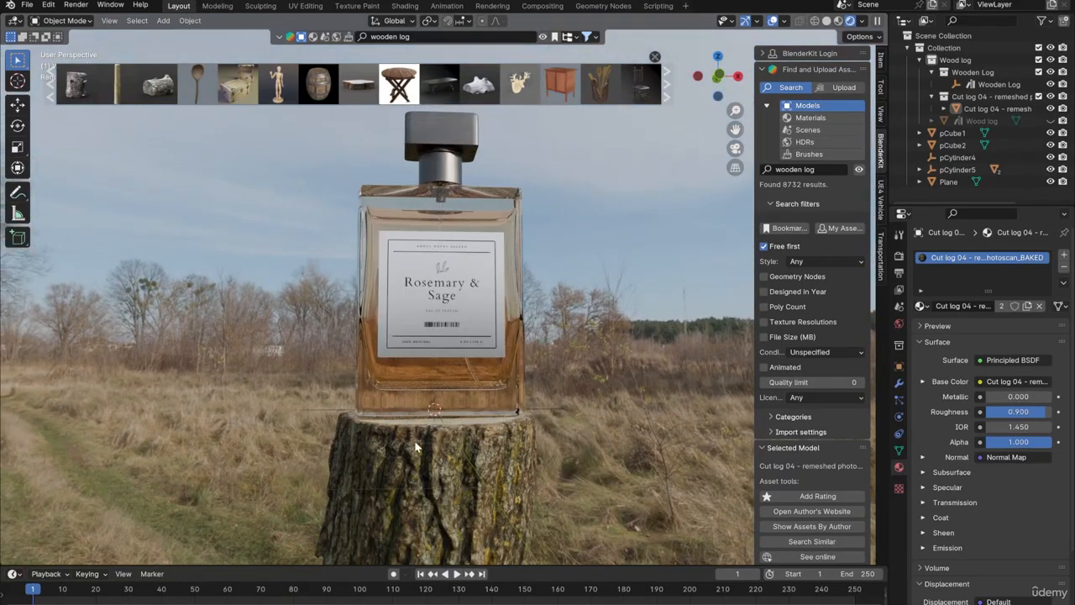
Switch to Chrome and search the web for "wooden log 3d model"
mouse_move(482, 604)
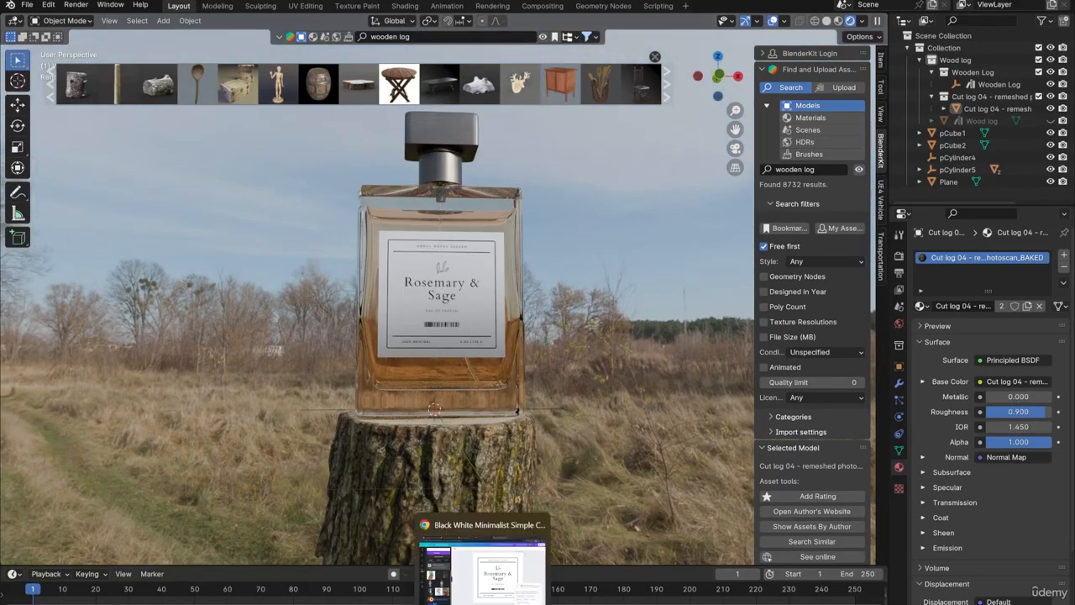
click(483, 567)
click(781, 3)
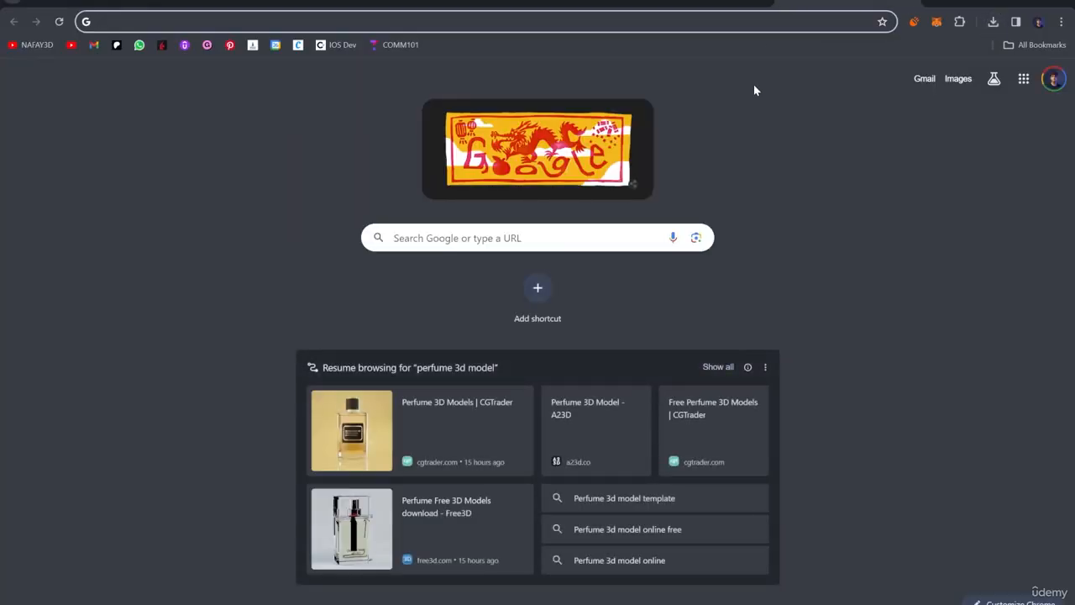
text(wooden log )
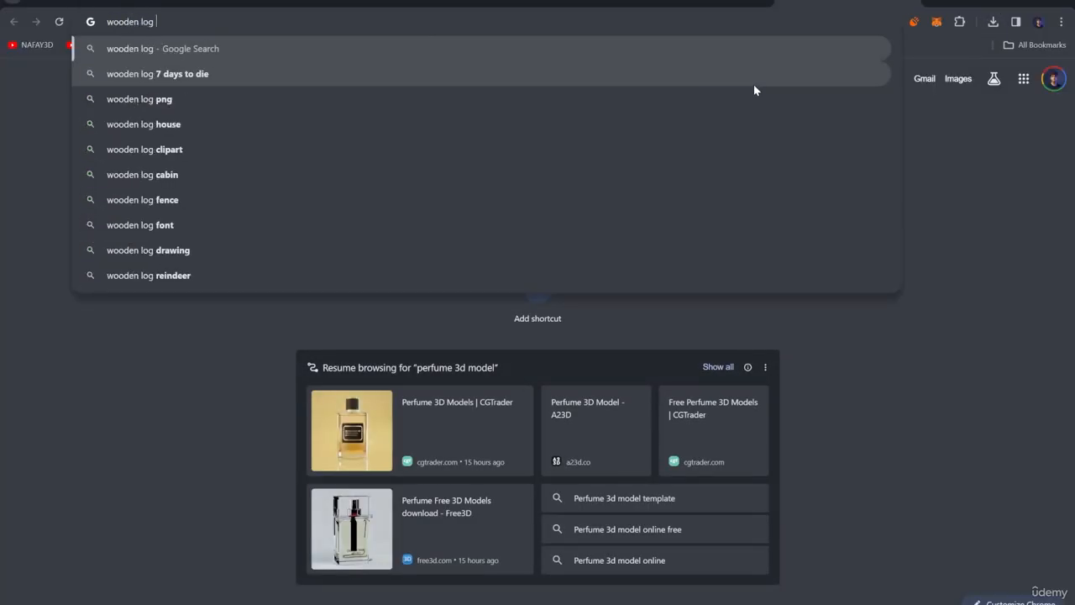
text(3d model)
key(Return)
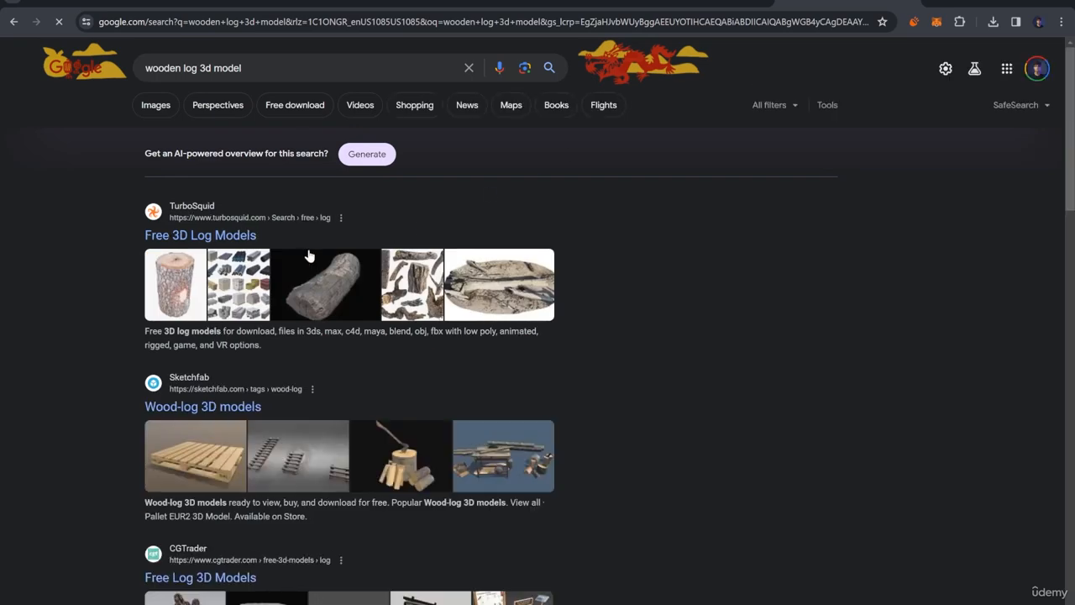
Browse Sketchfab's Wood-log 3D models for a suitable log, and return to Blender
right_click(194, 409)
click(220, 412)
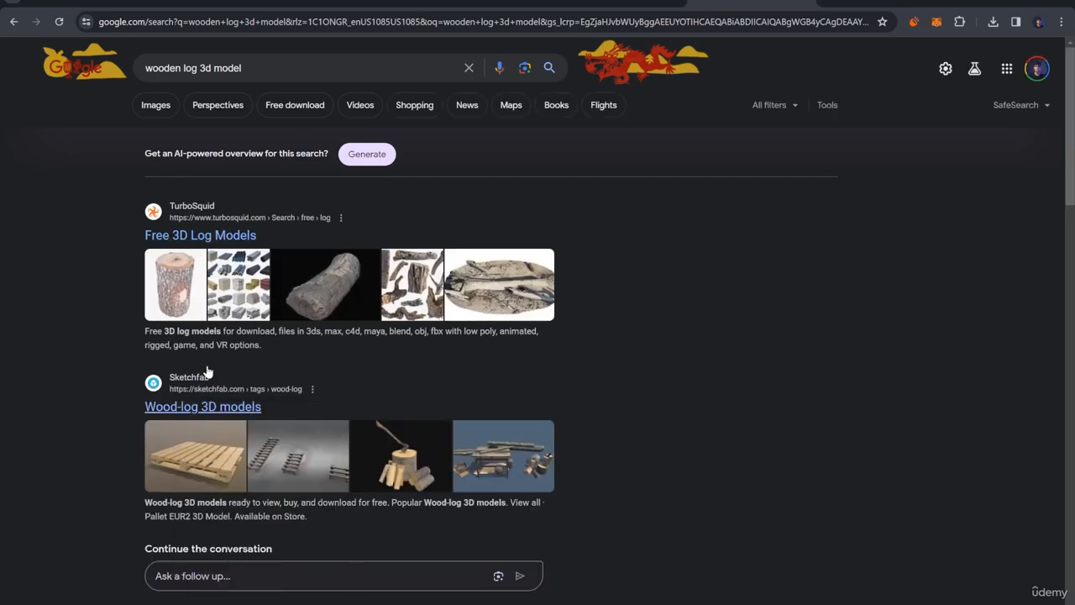
click(838, 4)
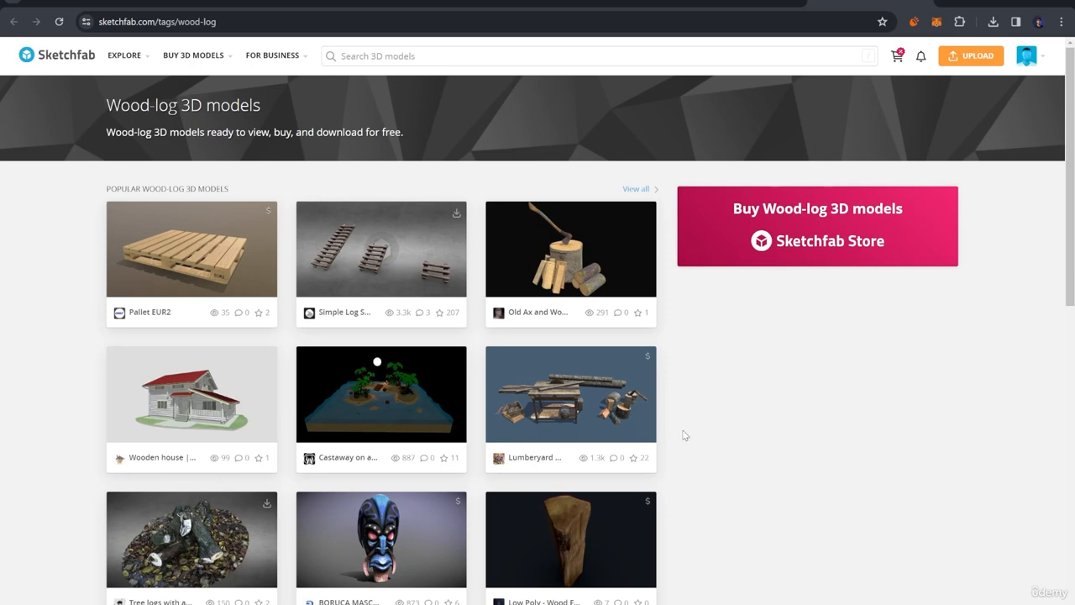
scroll(684, 435, down, 5)
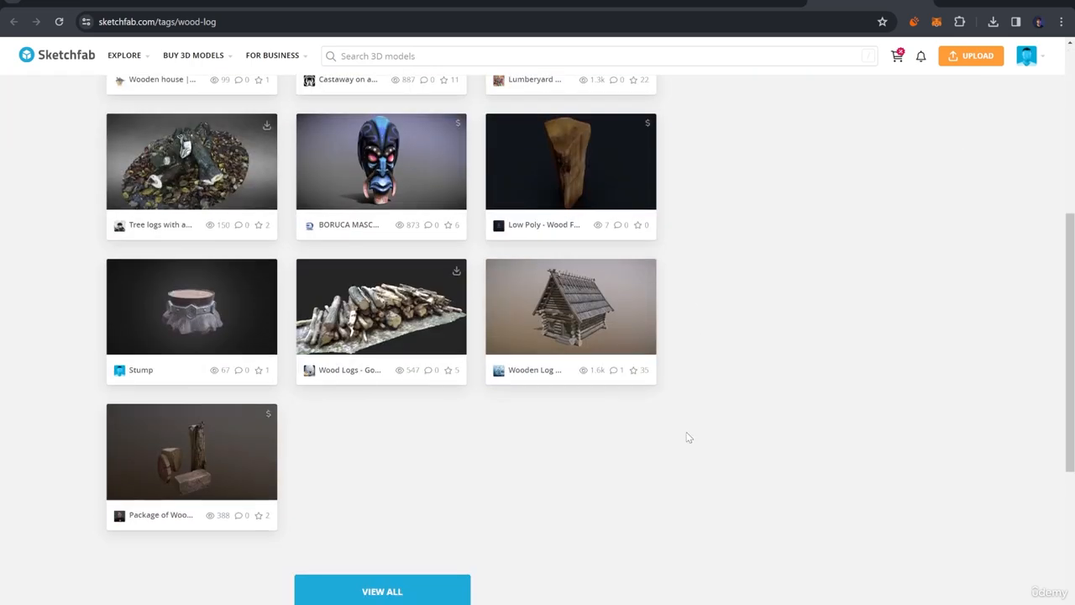
scroll(684, 435, up, 5)
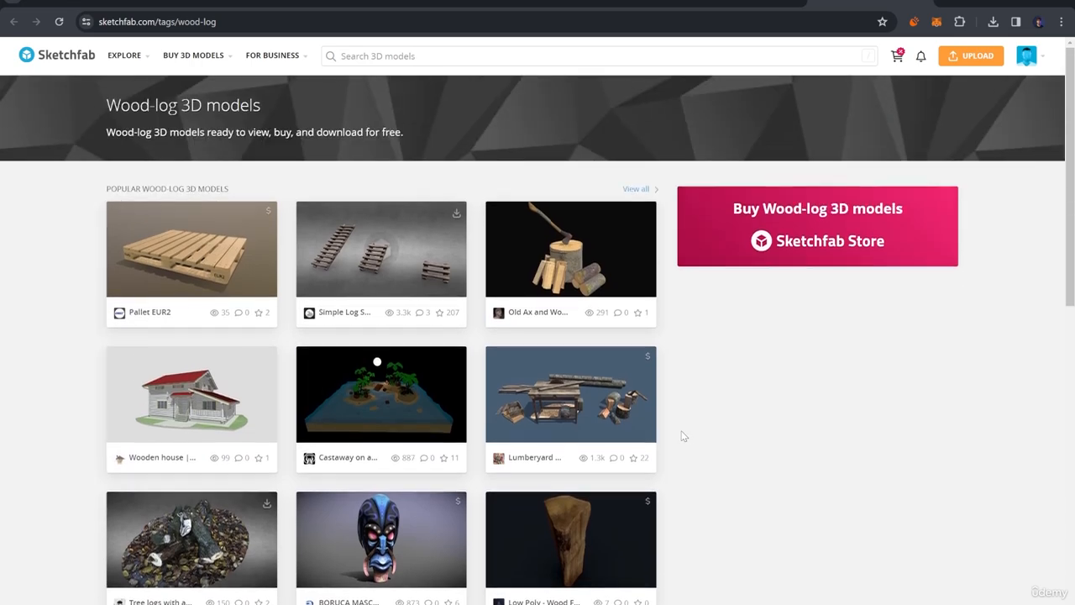
click(752, 5)
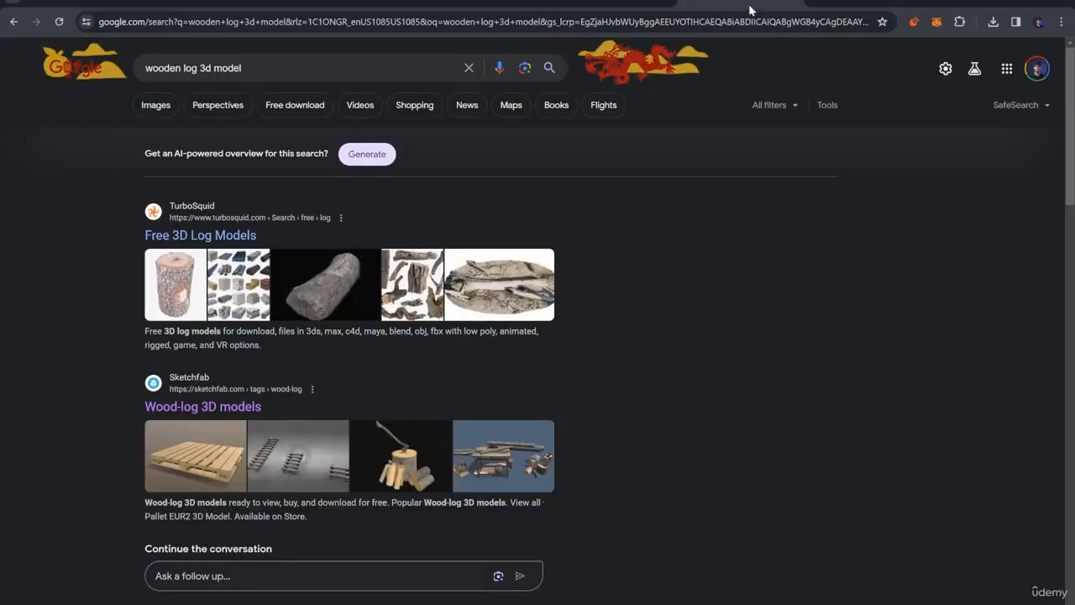
key(ctrl+Tab)
key(ctrl+Tab)
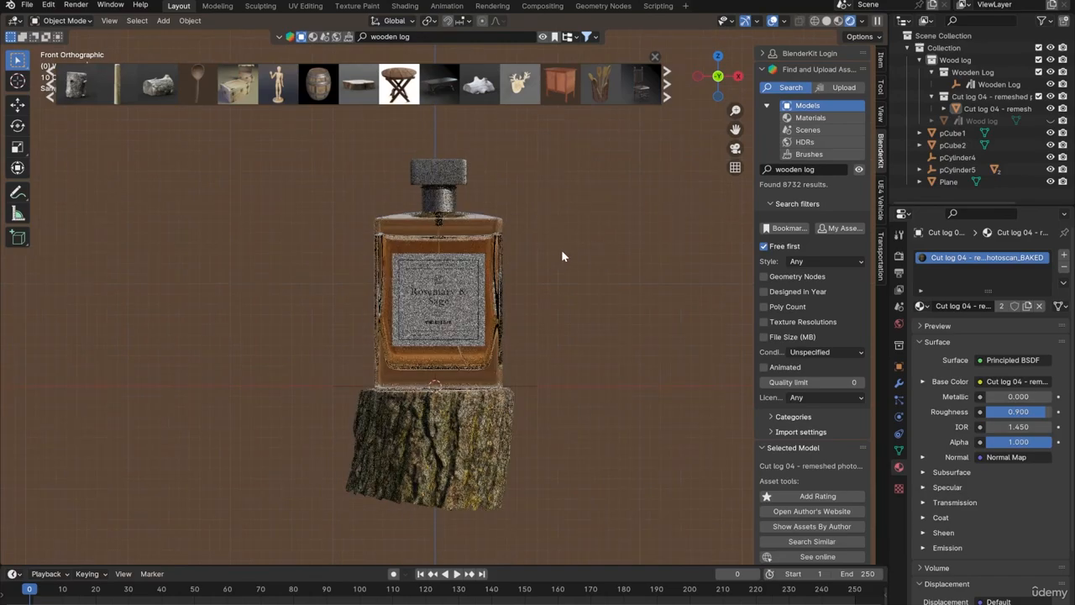
Compare the bottle and stump scene with the perfume.png reference image
scroll(547, 258, up, 3)
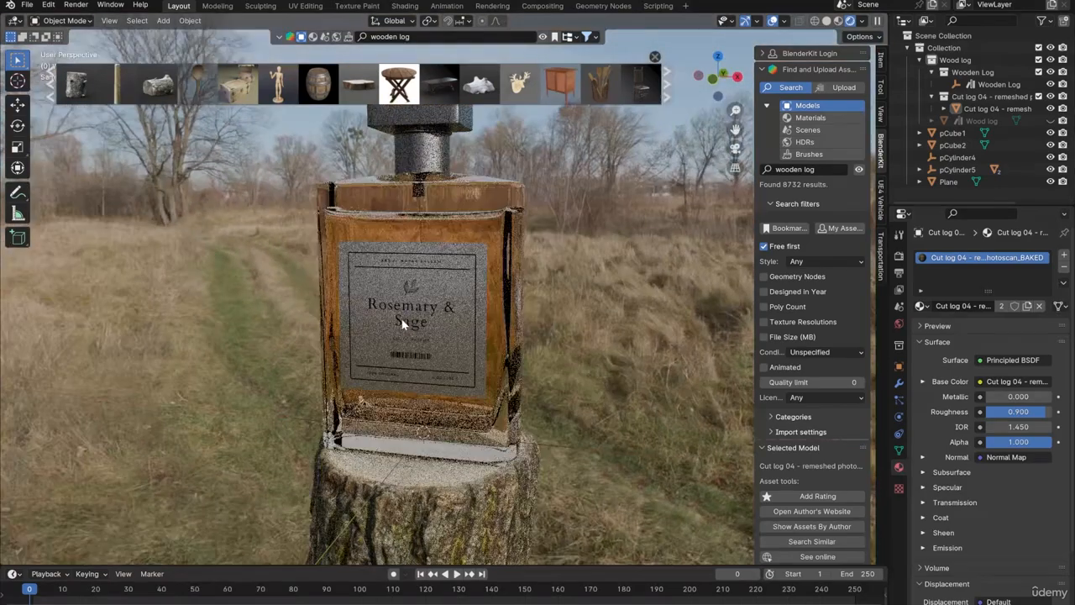
middle_drag(402, 319, 453, 285)
scroll(453, 290, down, 3)
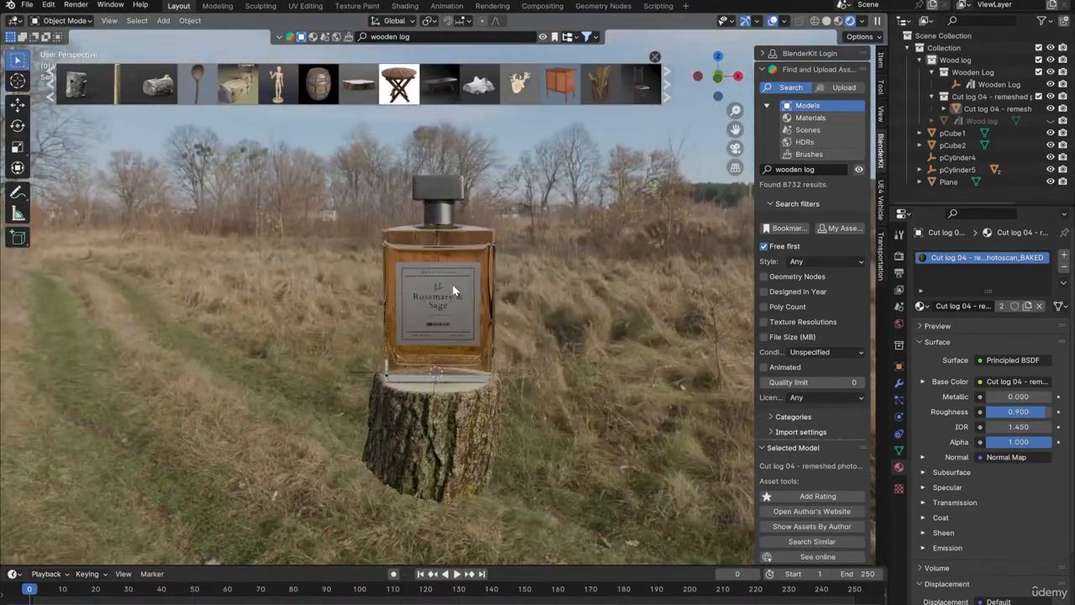
key(alt+Tab)
scroll(529, 428, down, 3)
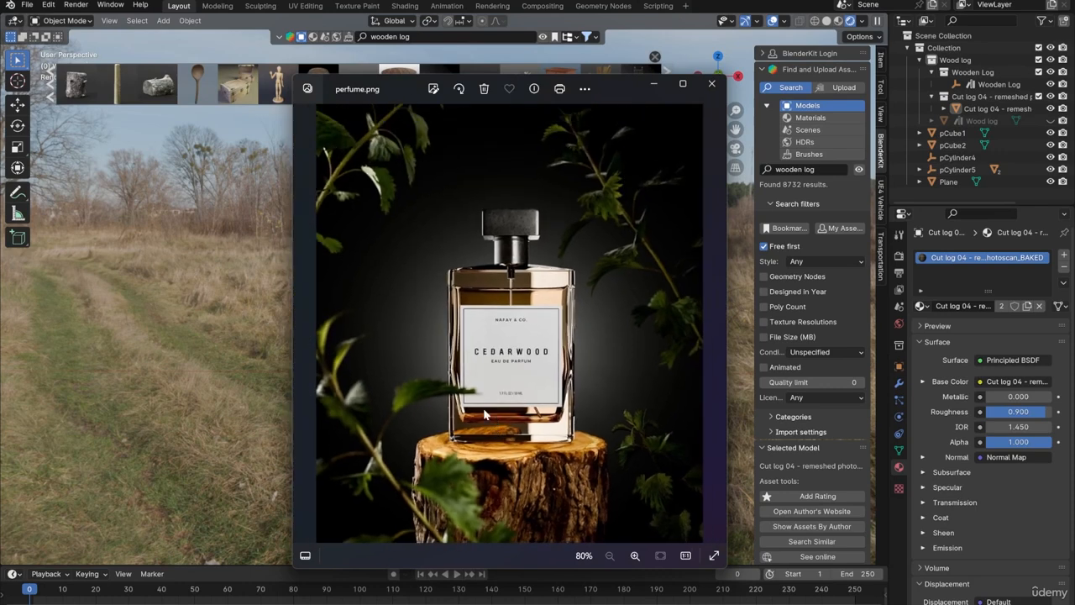
key(alt+Tab)
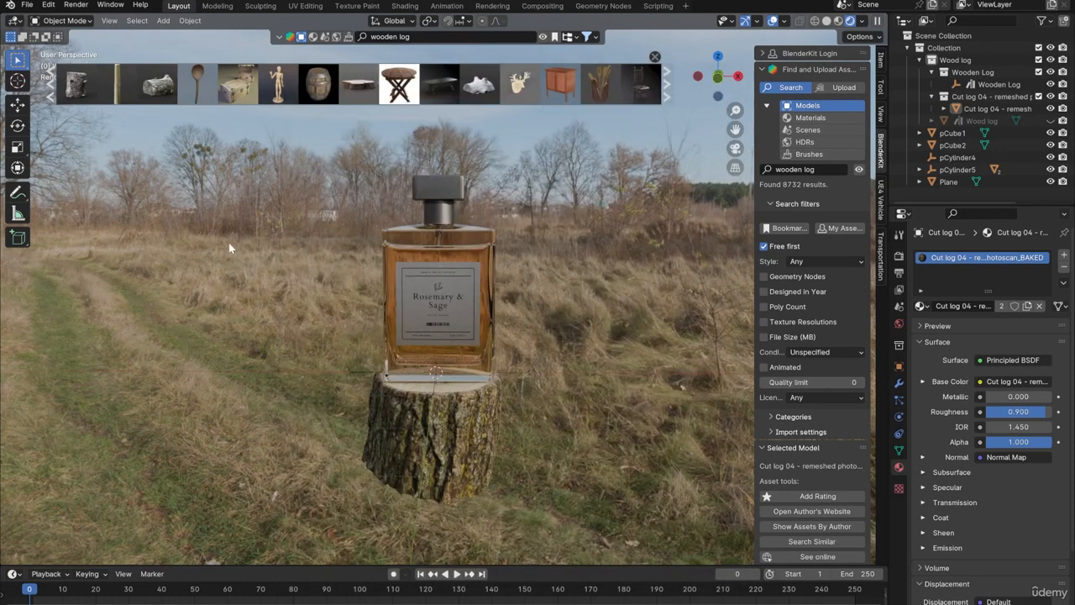
Search the BlenderKit models for "plant" and import the Nettle Plant asset
click(441, 36)
text(plan)
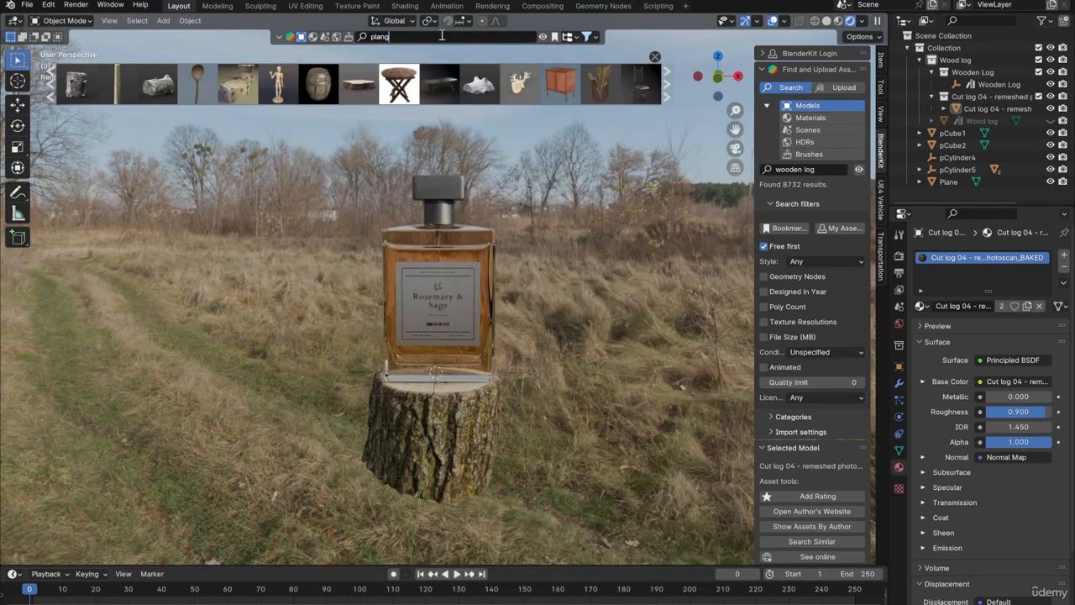
text(t)
key(Return)
mouse_move(88, 81)
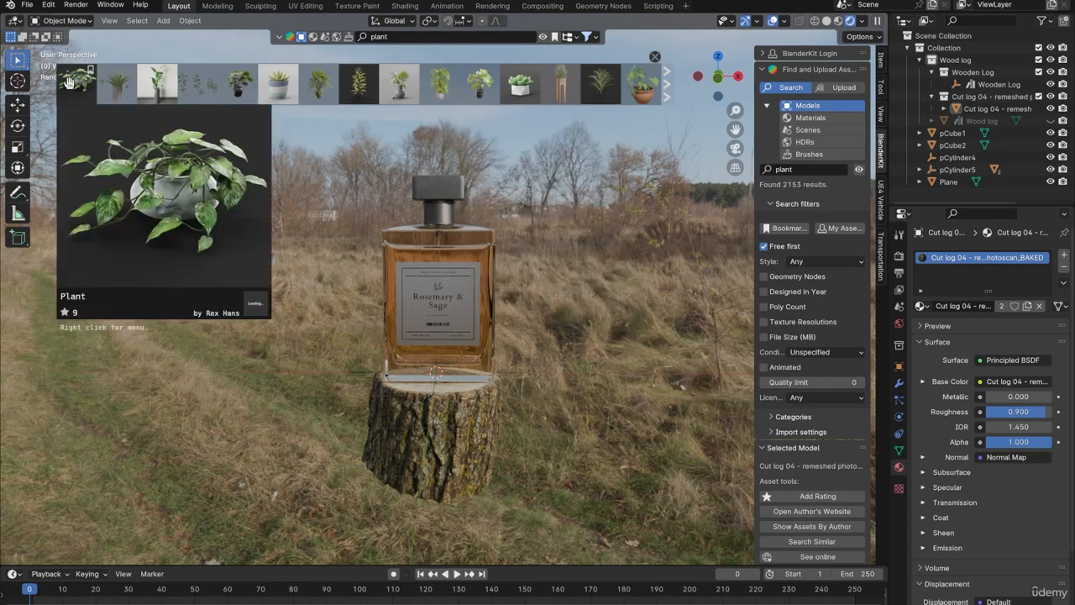
mouse_move(193, 89)
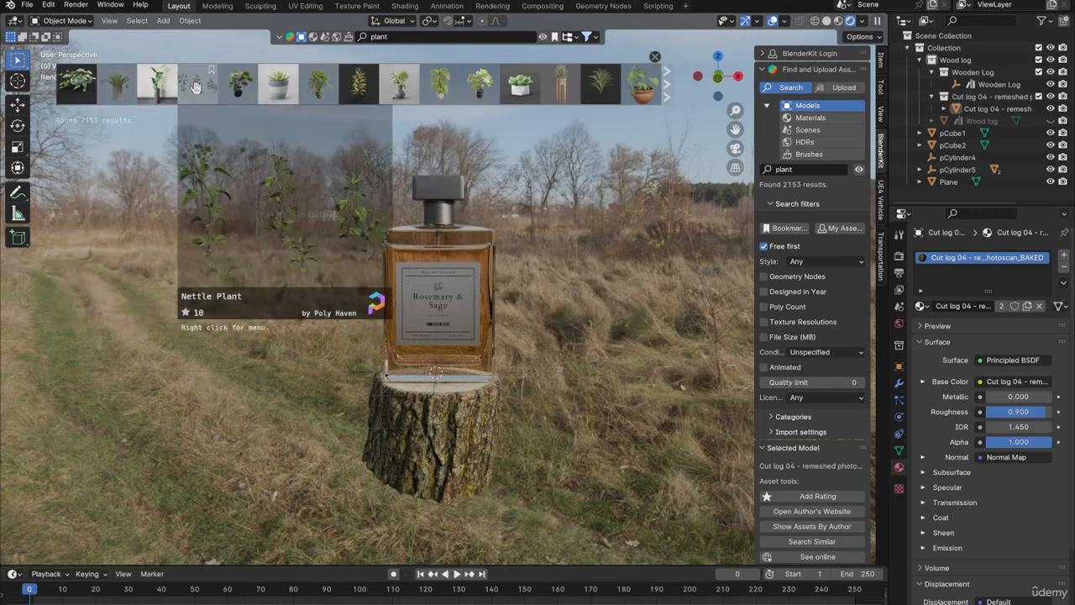
click(195, 88)
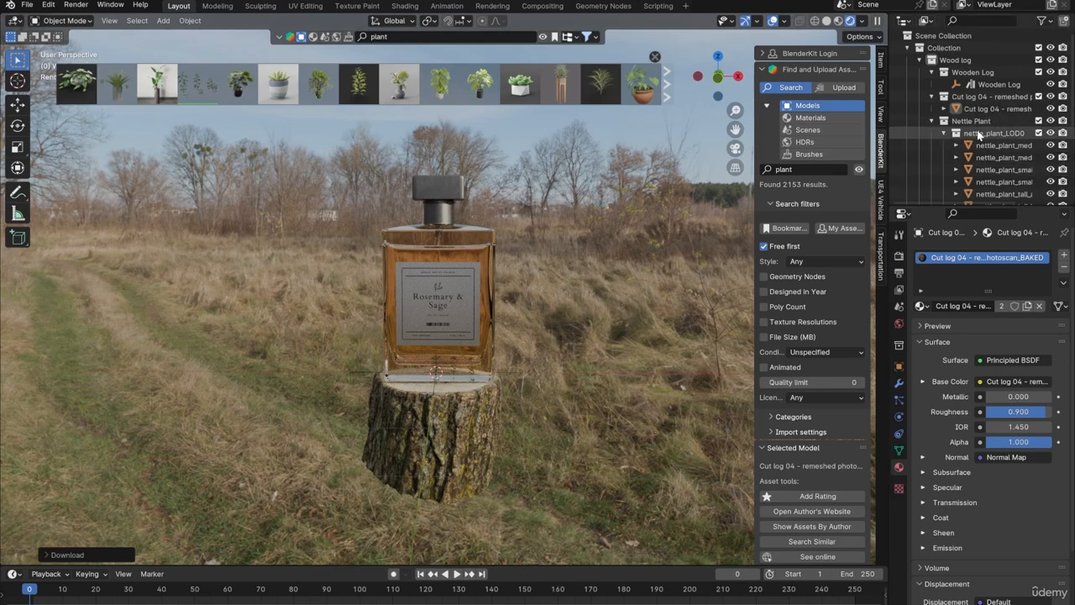
Select all objects in the nettle_plant_LOD0 collection and scale them up together until they are comparable in size to the bottle
right_click(991, 133)
scroll(1004, 153, down, 4)
scroll(1003, 153, up, 4)
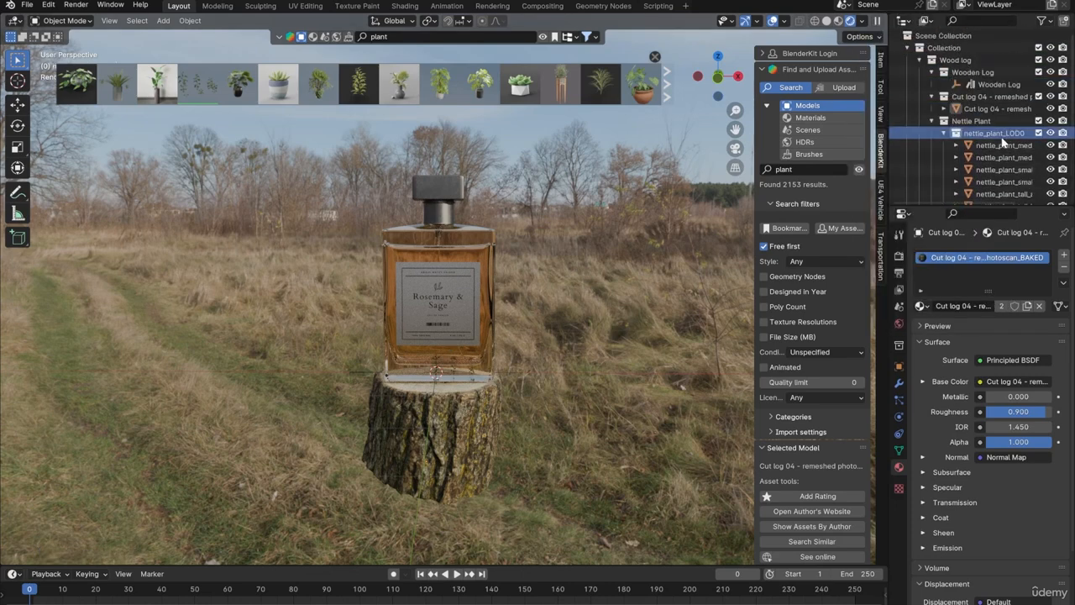
right_click(994, 132)
click(917, 134)
key(s)
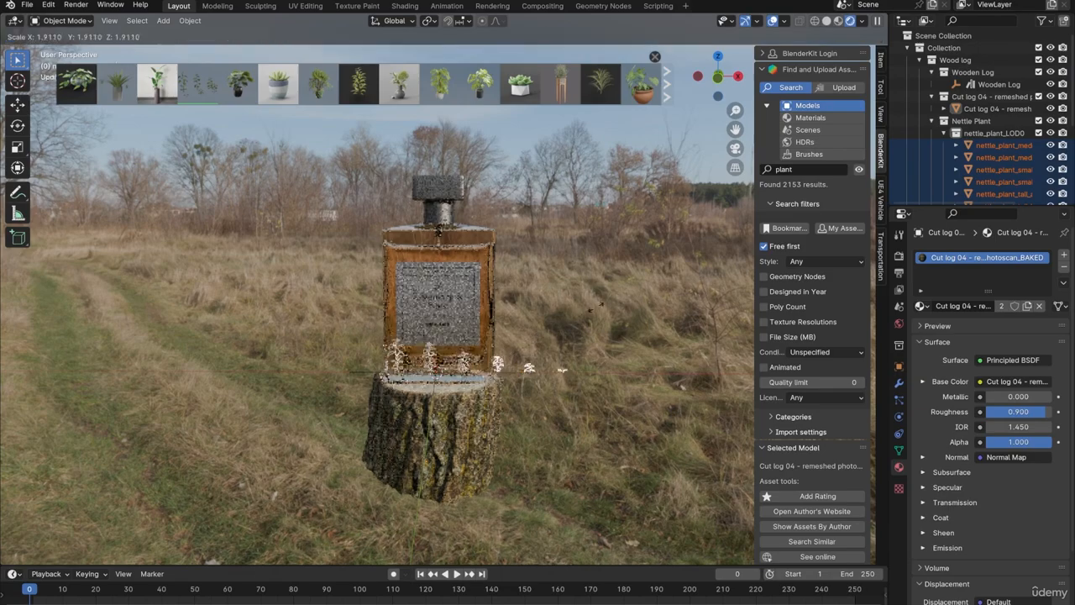
key(Return)
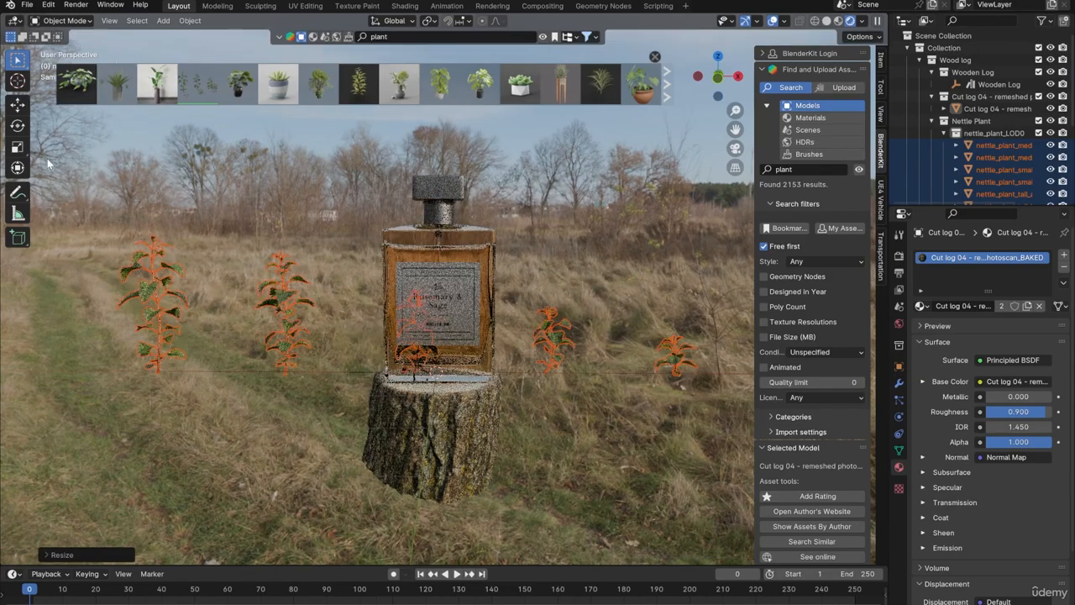
Move the nettle plants horizontally in front of the bottle and stump without changing their height, and check them deselected
key(g)
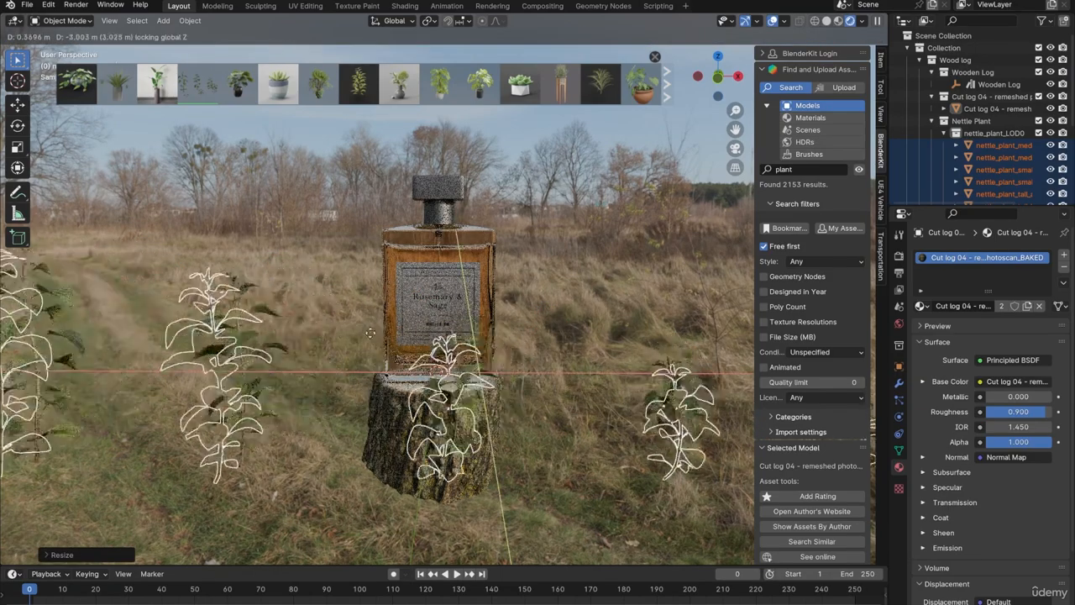
click(535, 369)
scroll(535, 370, down, 4)
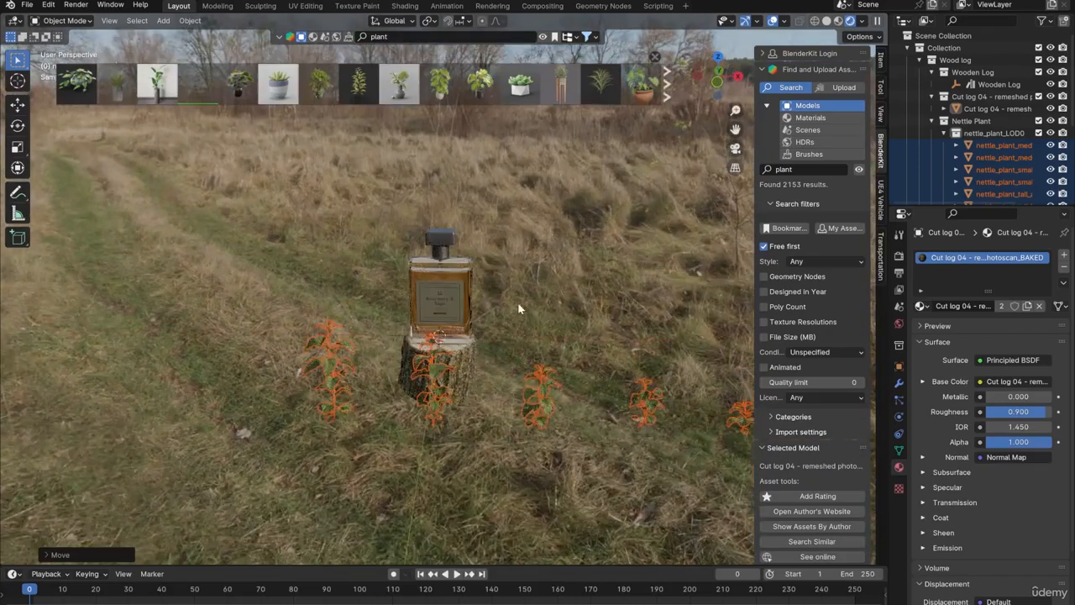
scroll(381, 388, up, 6)
key(alt+a)
scroll(403, 375, up, 3)
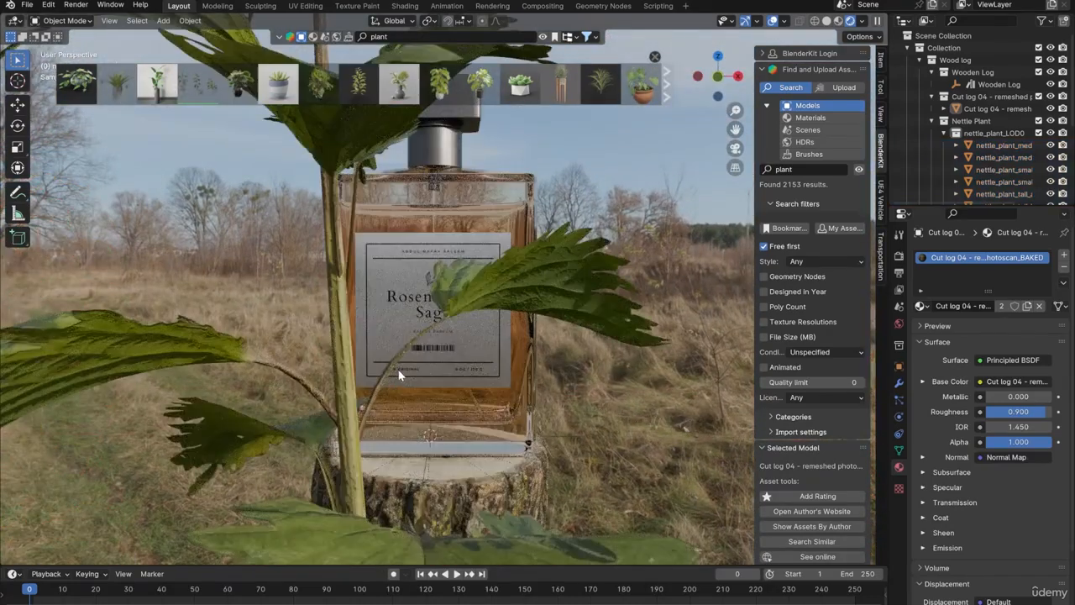
scroll(398, 371, down, 3)
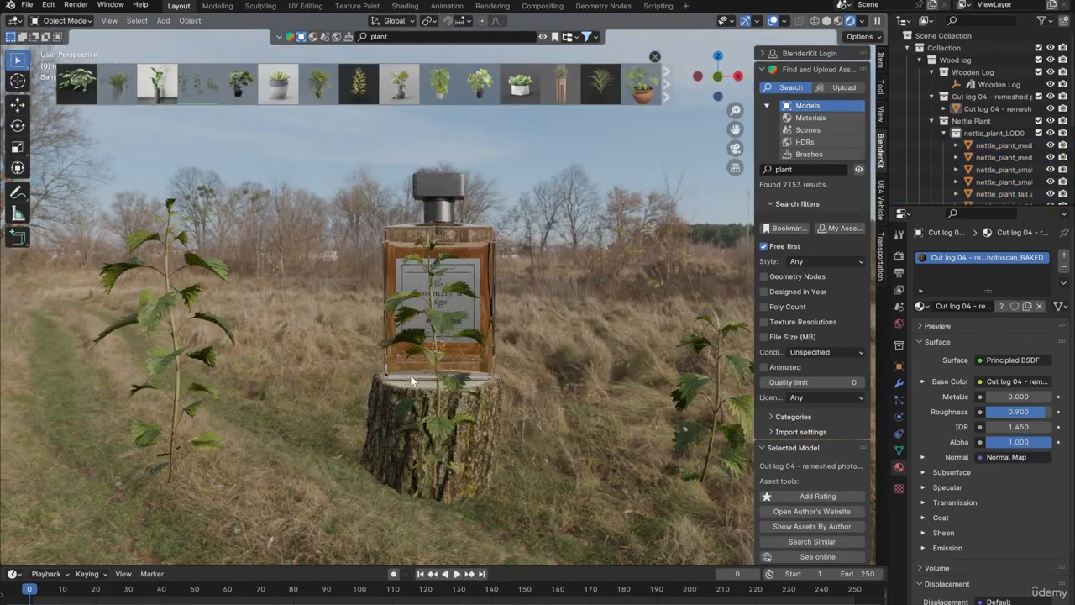
scroll(419, 376, down, 5)
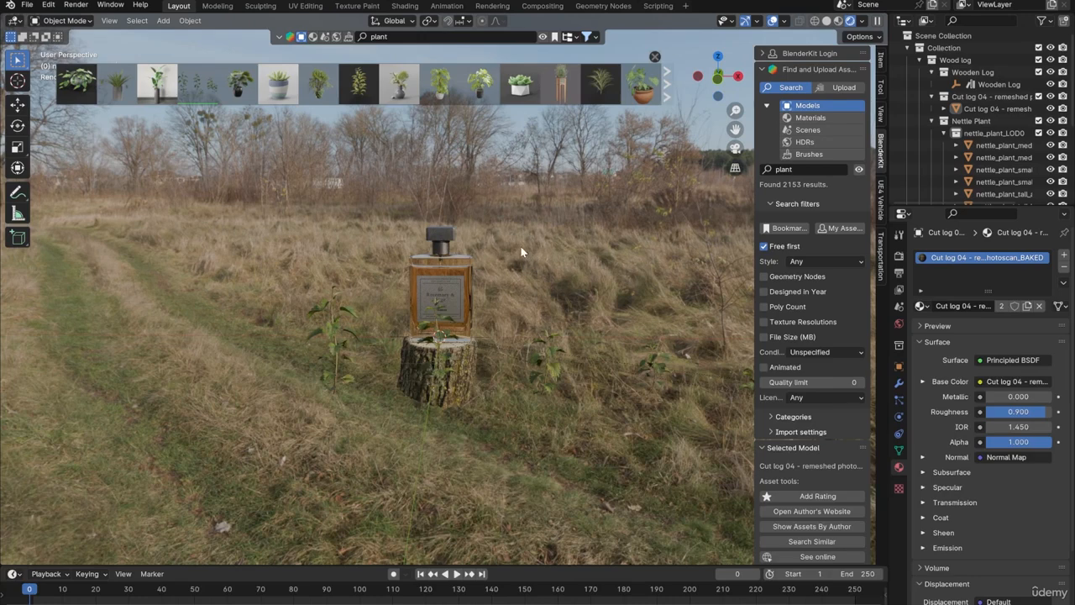
Add a camera to the scene and look through it
click(163, 21)
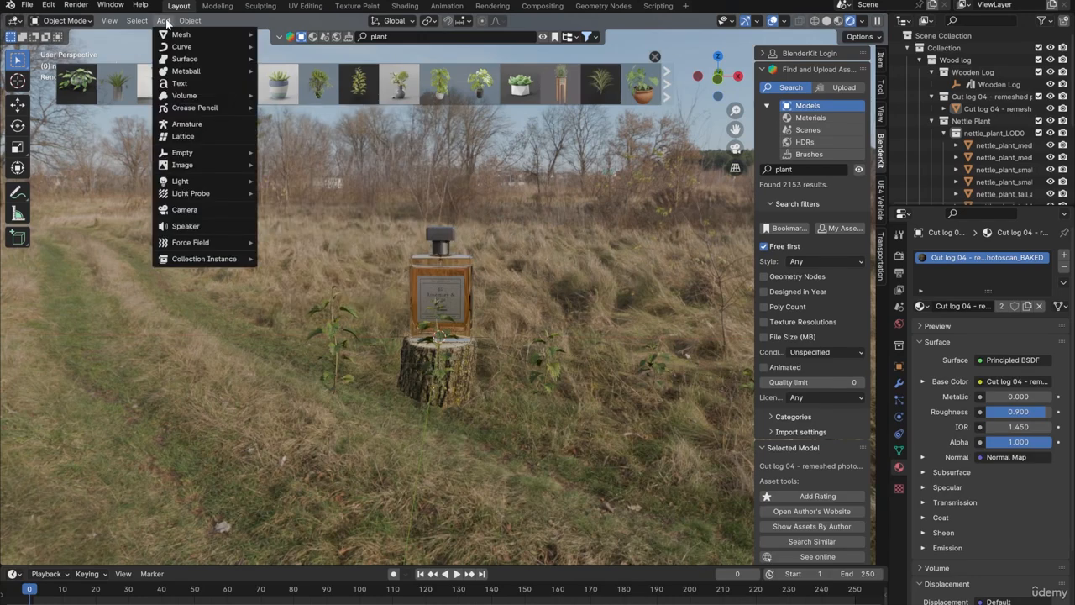
click(184, 209)
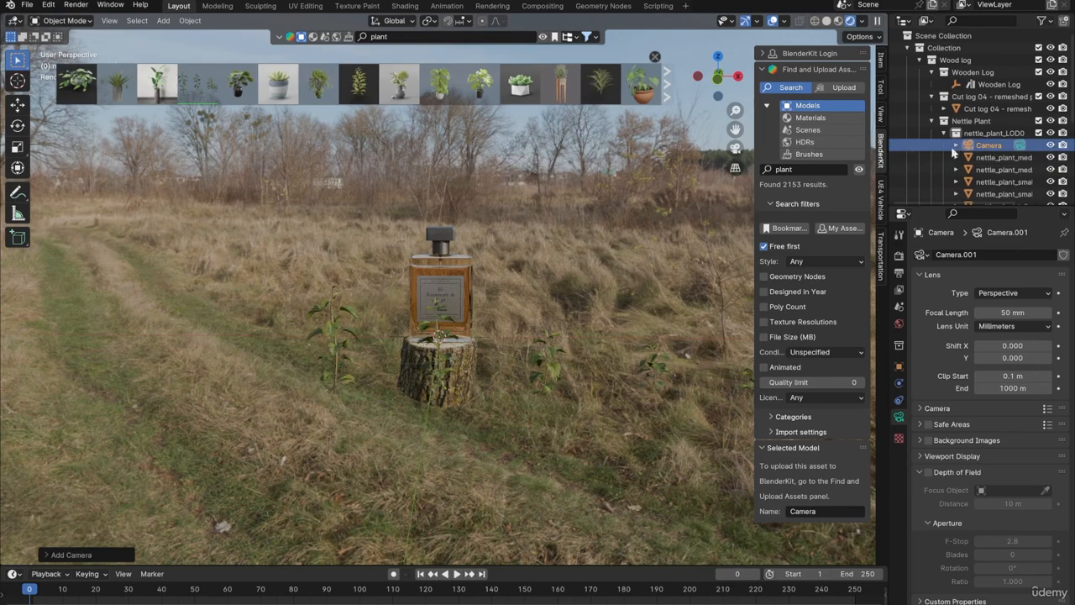
click(735, 149)
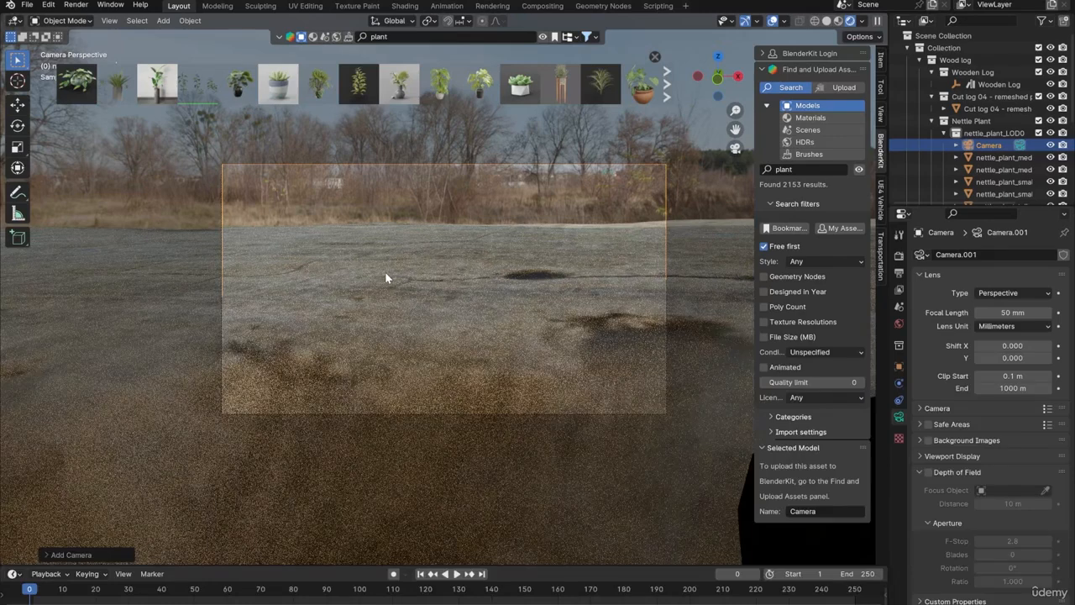
Lock the camera to the view so that navigating the viewport moves the camera
click(880, 116)
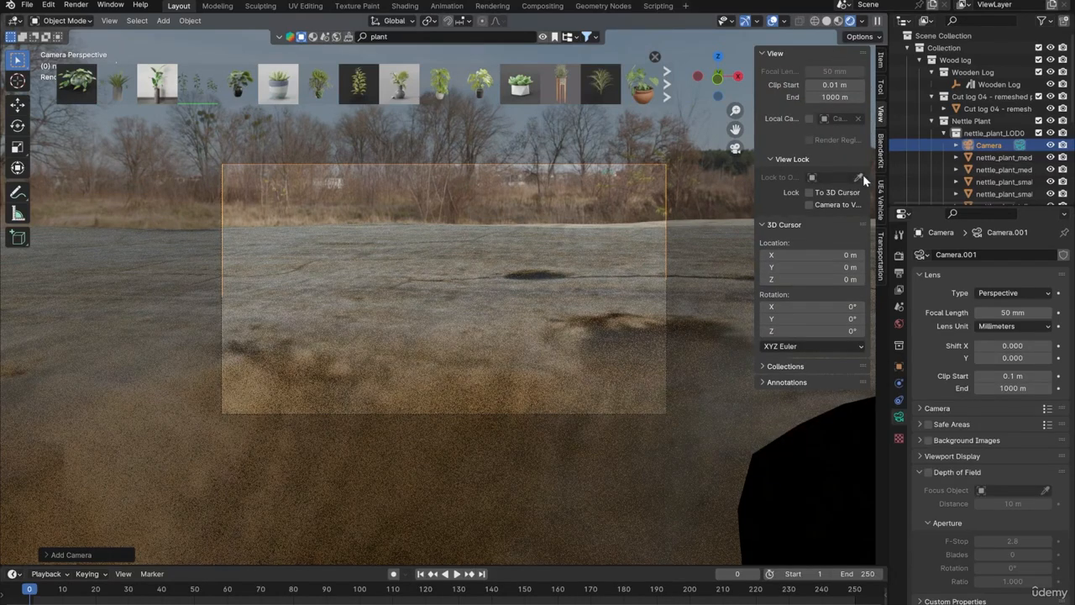
key(n)
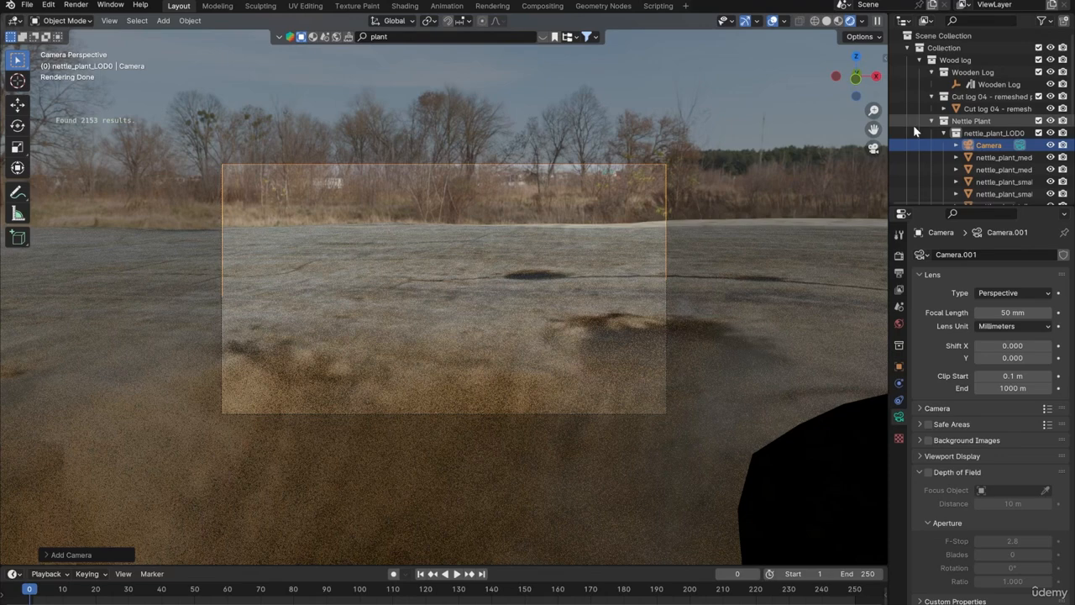
click(885, 58)
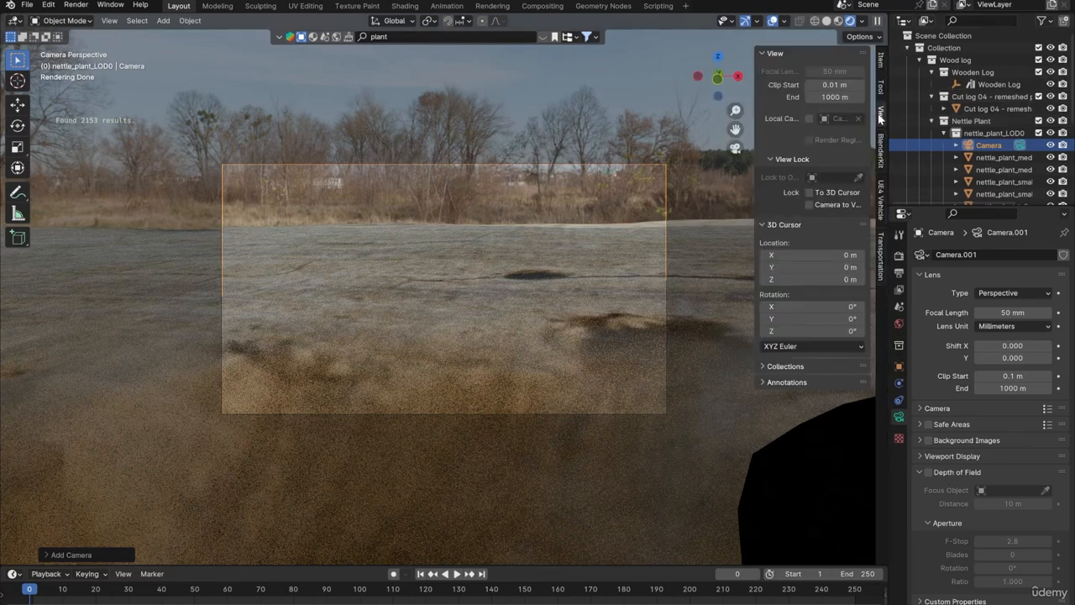
click(810, 205)
drag(753, 201, 734, 201)
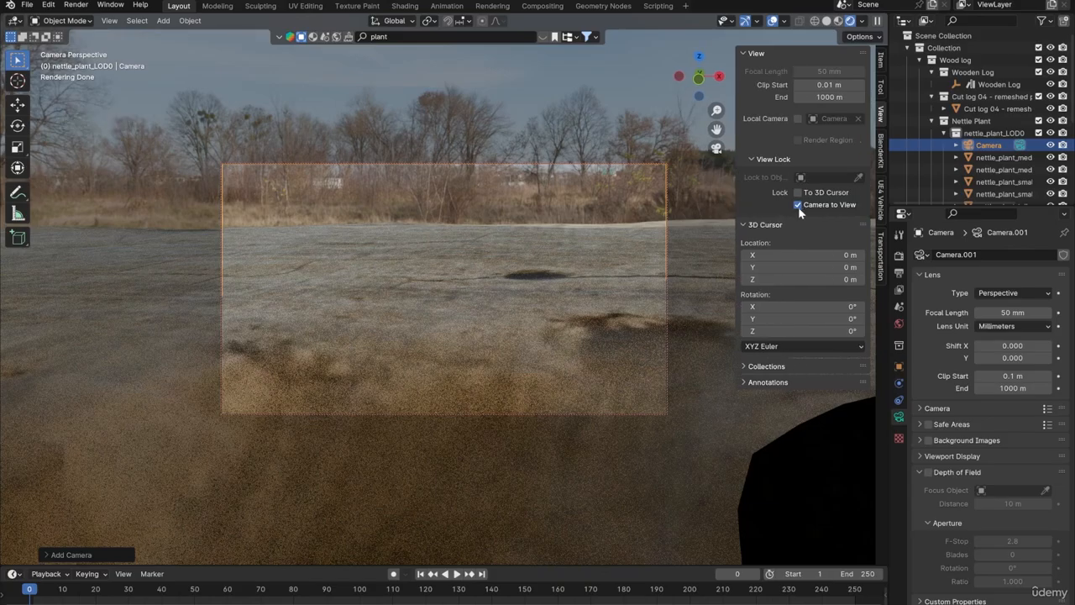
Pull the camera back and orbit it until it faces the front of the bottle and stump
scroll(477, 293, down, 10)
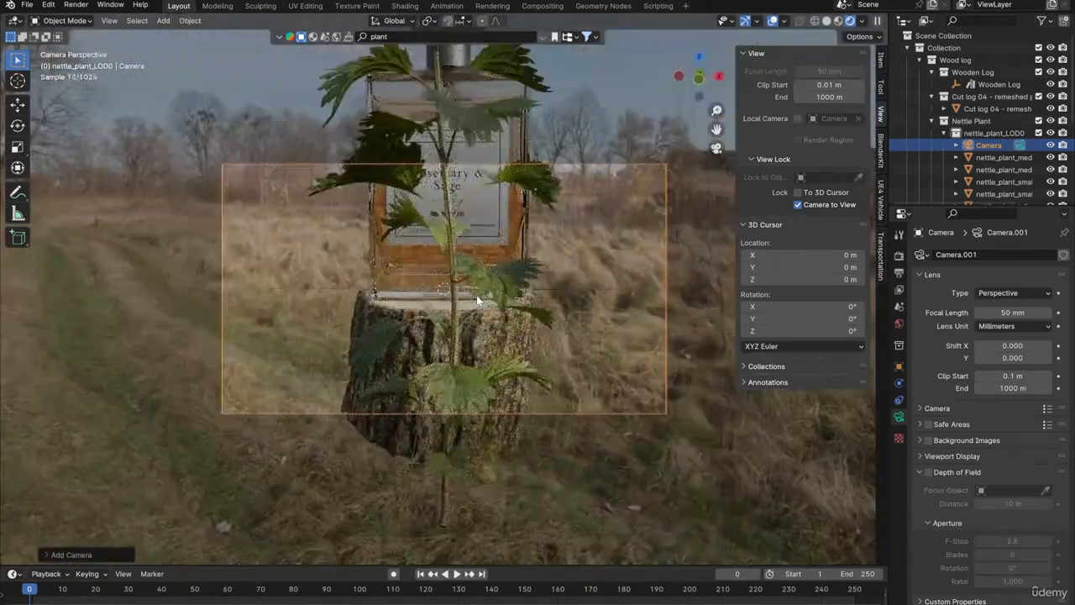
scroll(477, 295, down, 3)
scroll(476, 295, up, 3)
middle_drag(476, 295, 439, 359)
Move the tall nettle plant blocking the bottle to the right side of the stump, clear of the label
click(439, 359)
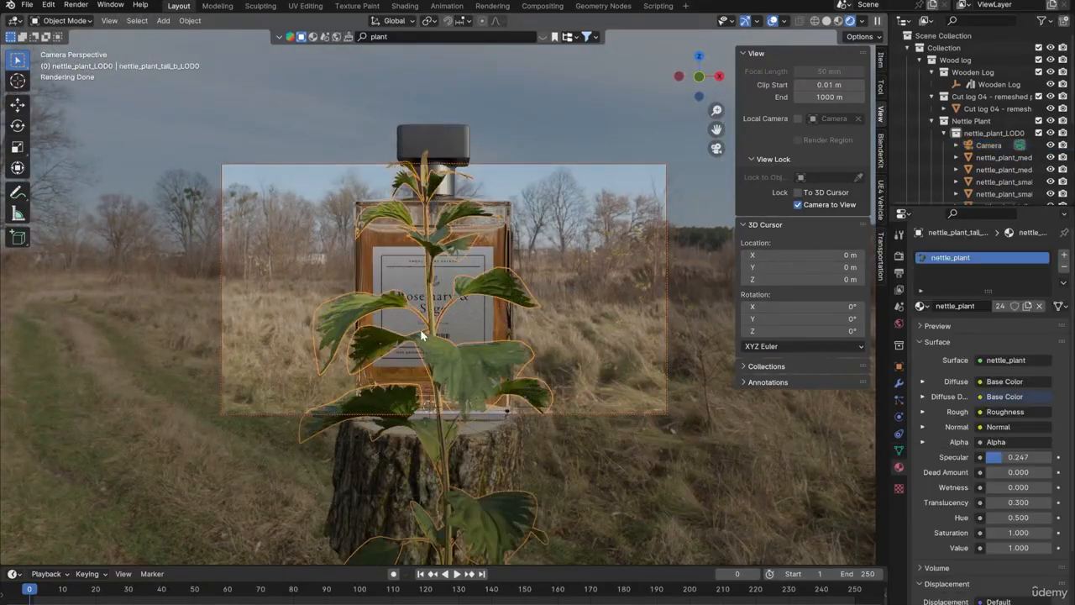
key(g)
click(859, 431)
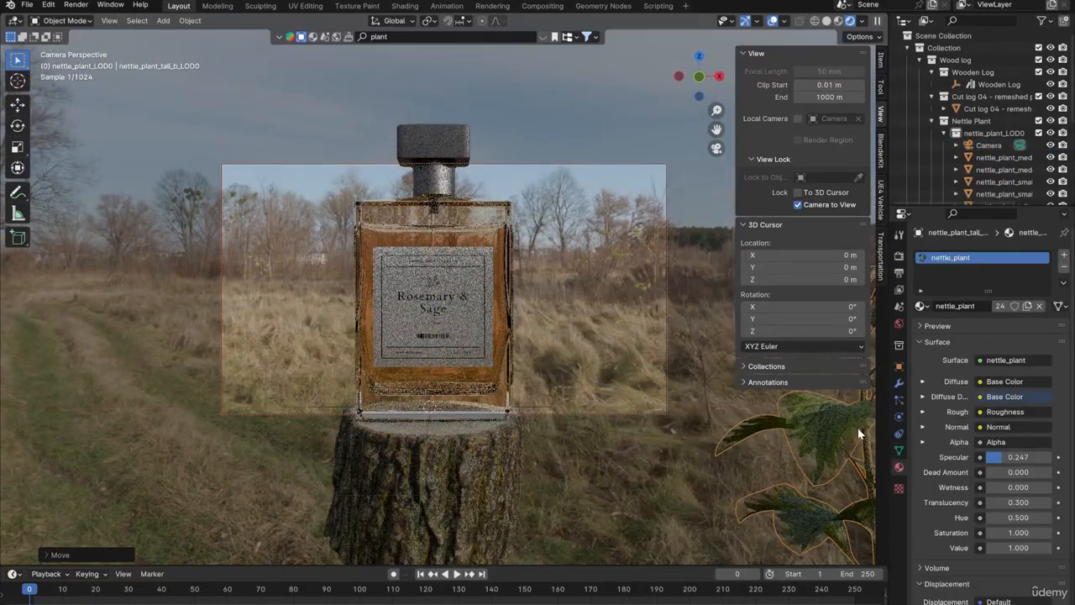
scroll(466, 403, down, 3)
scroll(466, 403, up, 3)
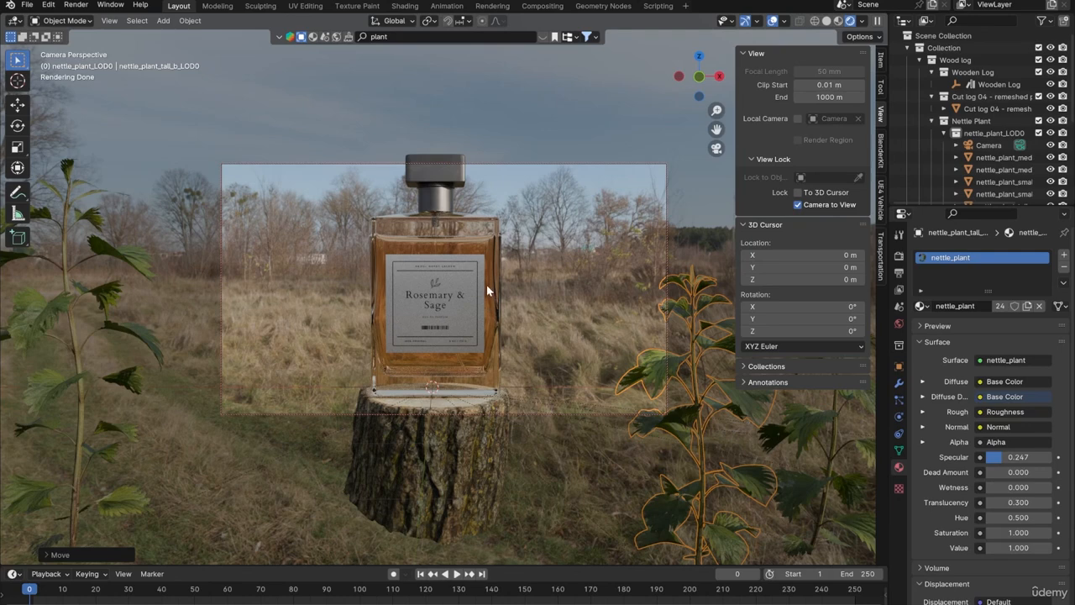
Set the render resolution to 2000 × 2000 px and pan the camera to center the bottle in the square frame
click(900, 272)
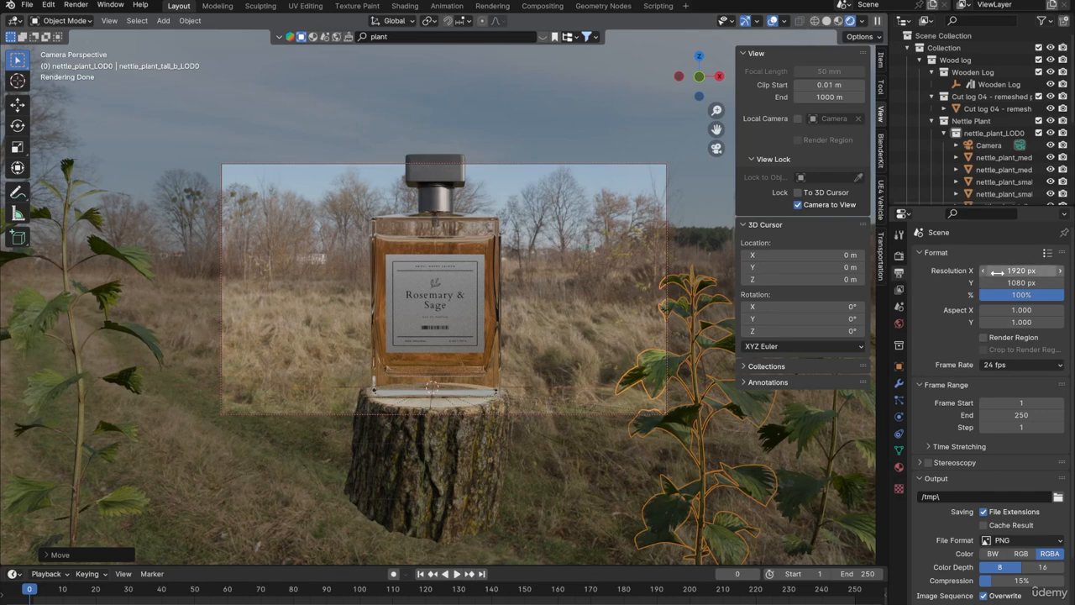
click(1018, 271)
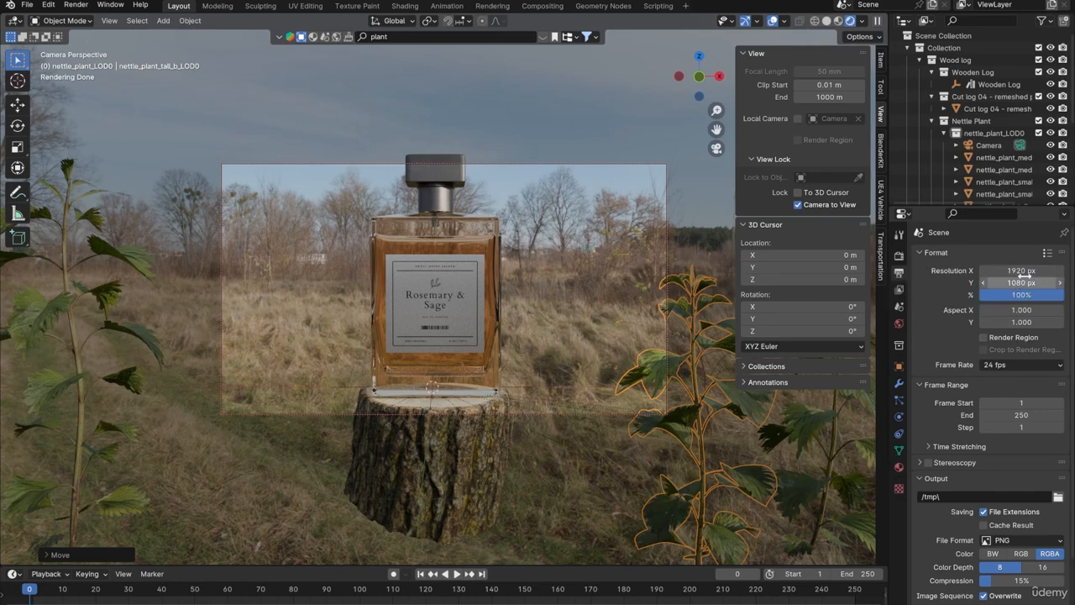
text(2000)
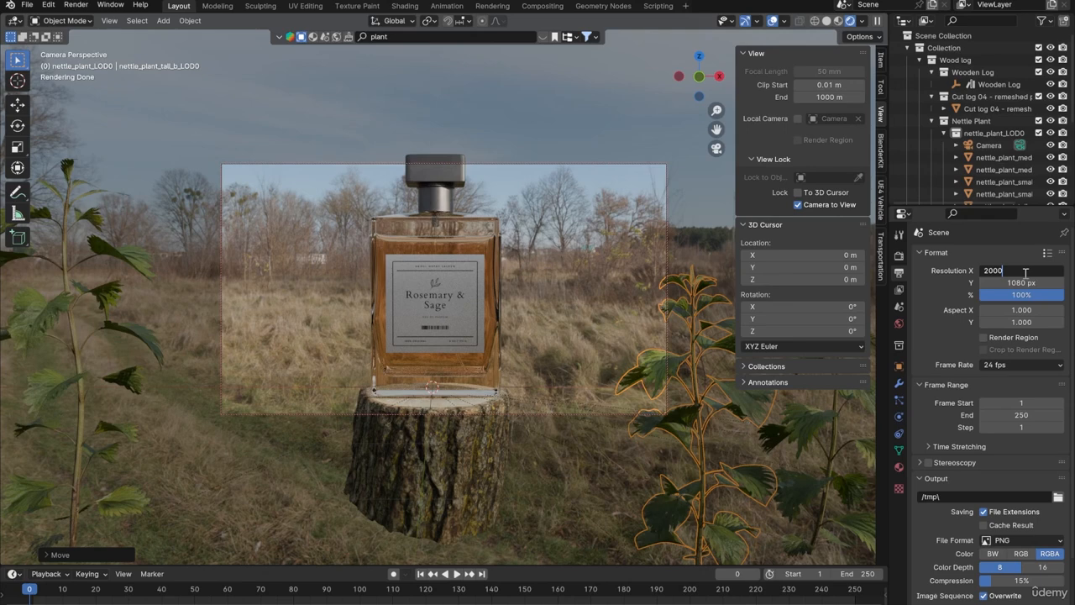
click(1021, 284)
text(2000)
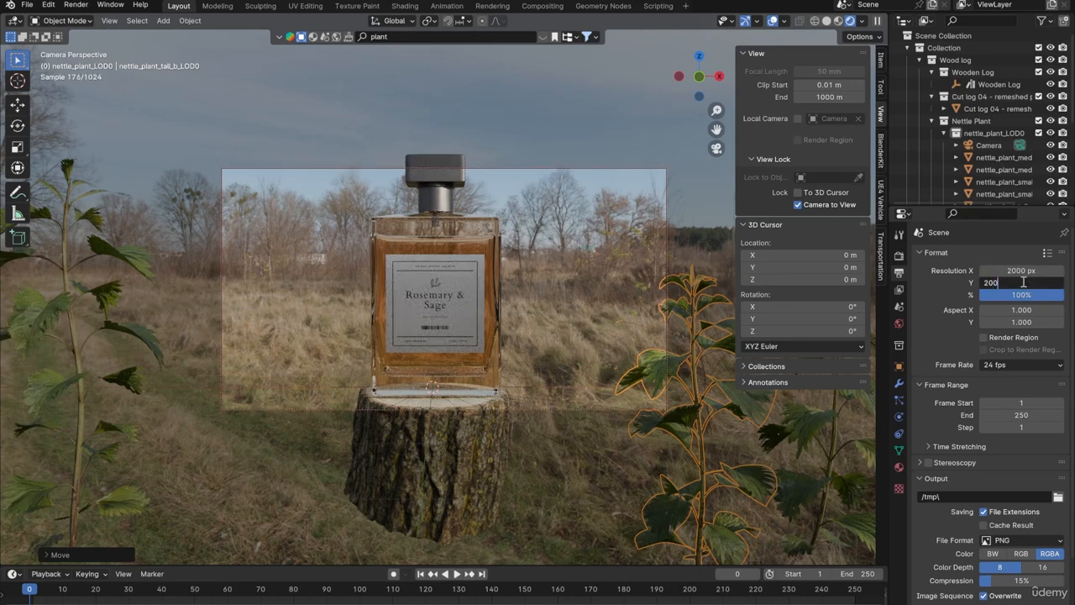
key(Return)
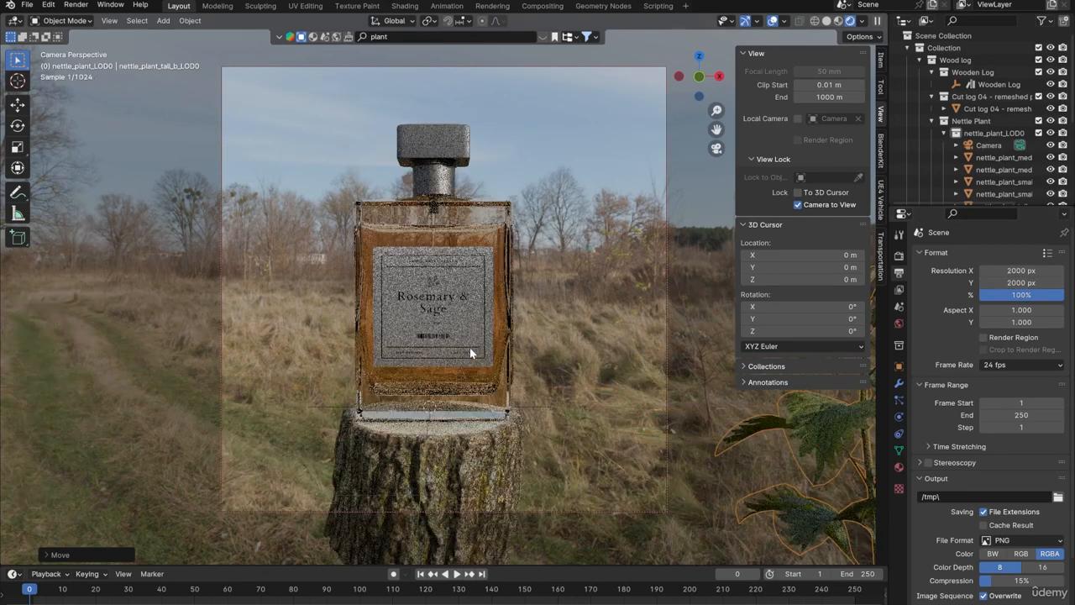
mouse_move(477, 314)
shift+middle_down()
mouse_move(500, 317)
mouse_move(493, 311)
shift+middle_up()
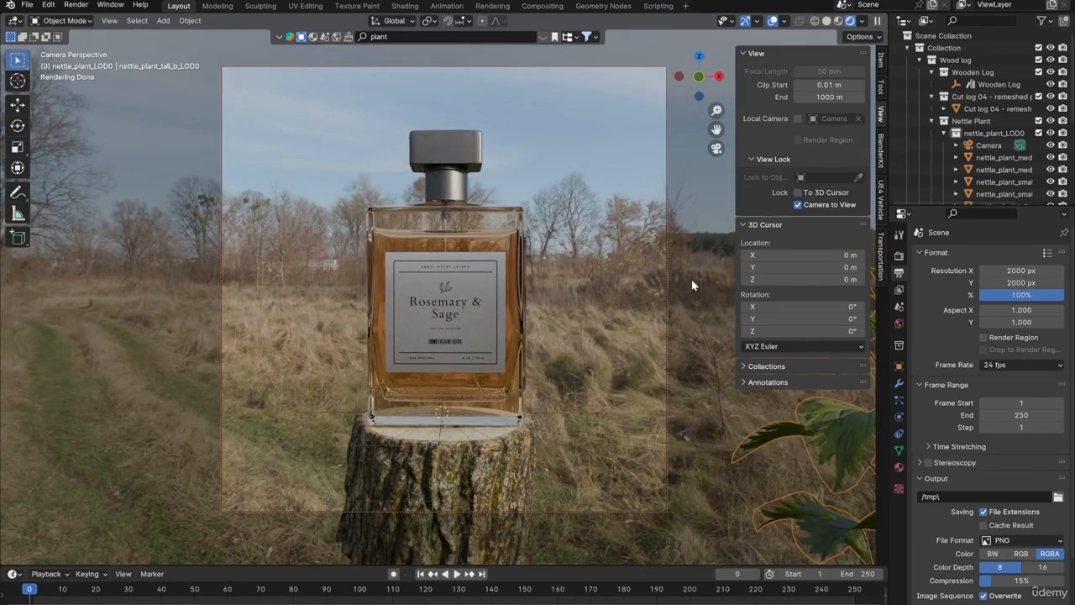
Select the camera and set its focal length to 80 mm
click(987, 146)
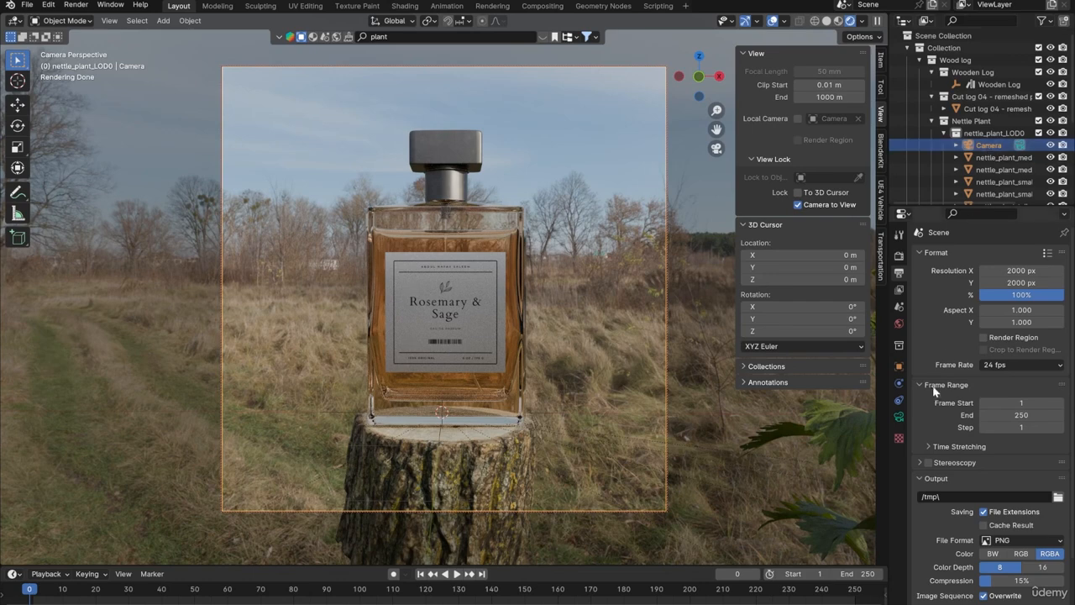
click(897, 418)
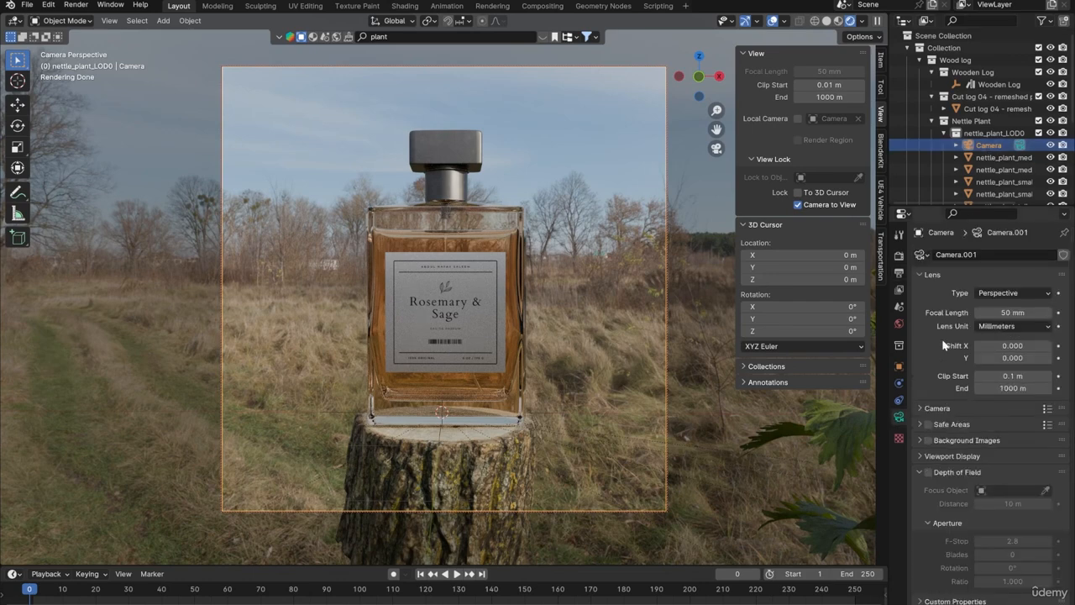
click(1005, 312)
text(80)
key(Return)
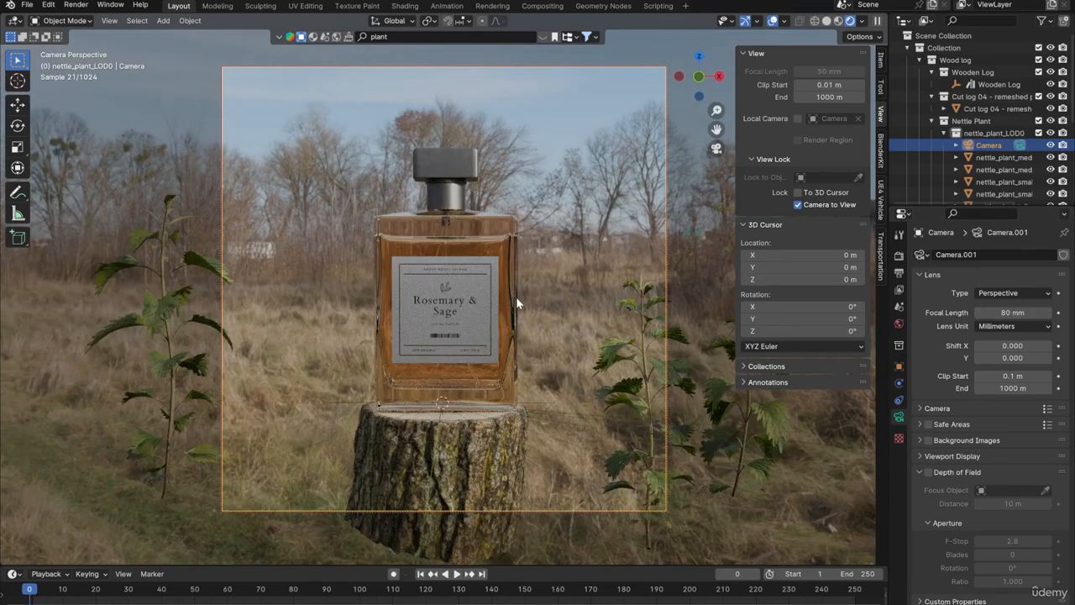
Bring the camera closer and adjust its angle slightly so the bottle and stump top fill the frame
scroll(509, 294, up, 3)
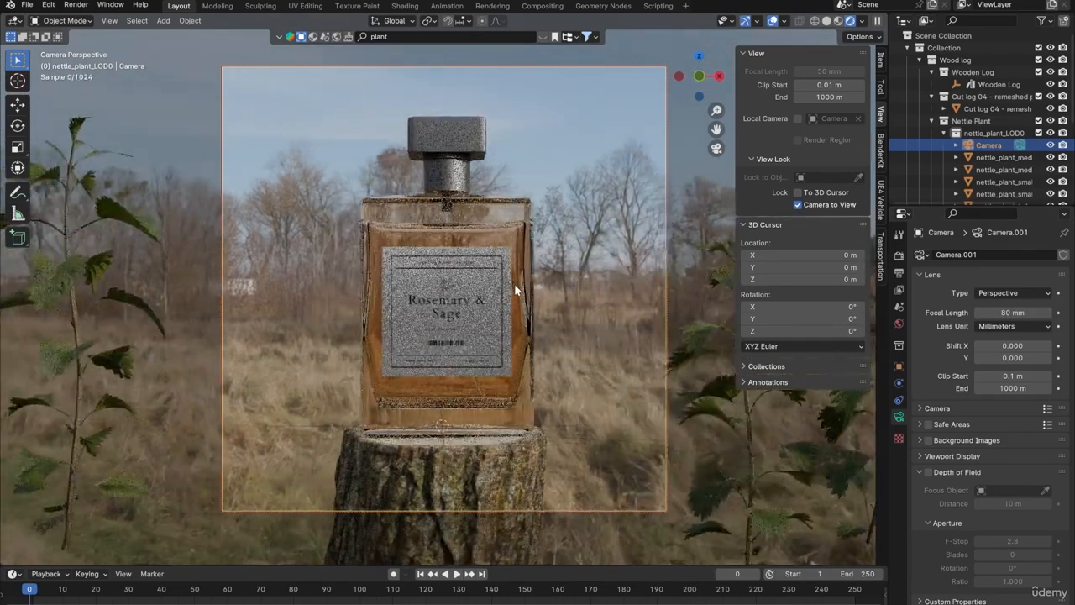
scroll(514, 286, up, 2)
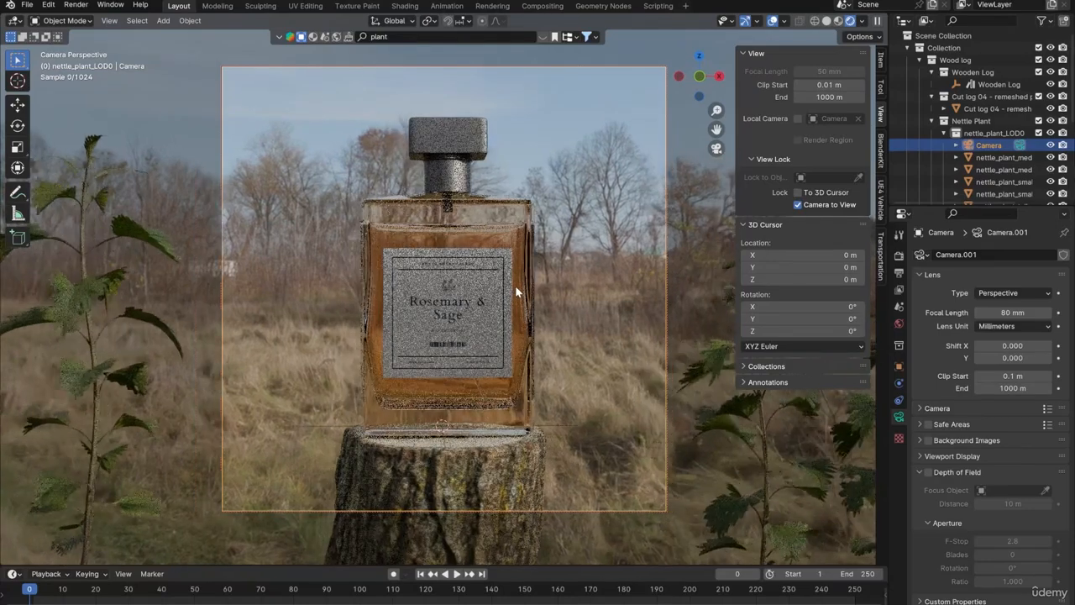
scroll(513, 284, up, 1)
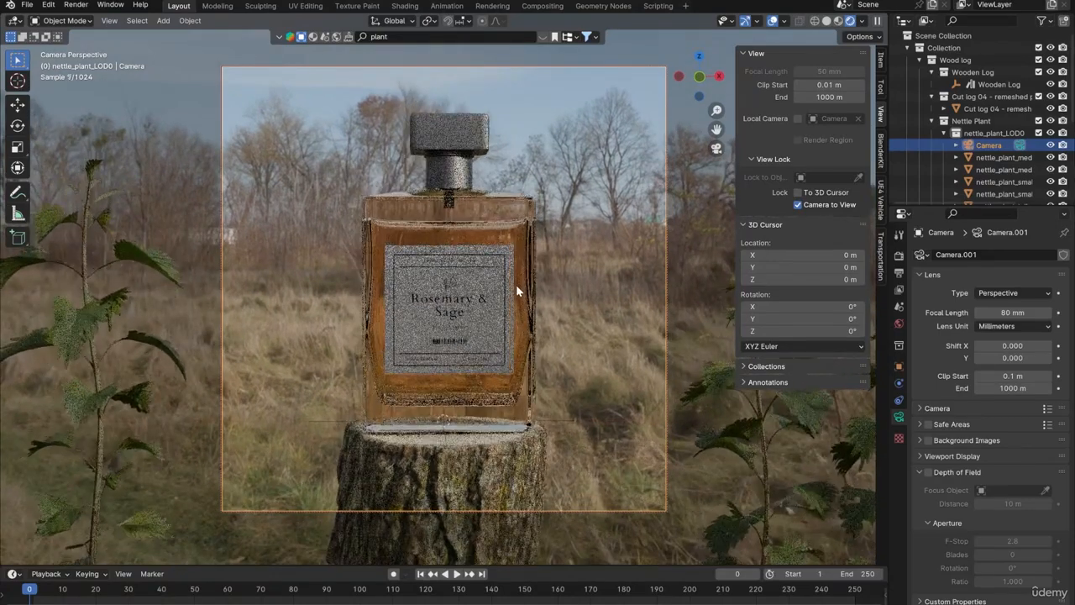
middle_drag(515, 288, 515, 283)
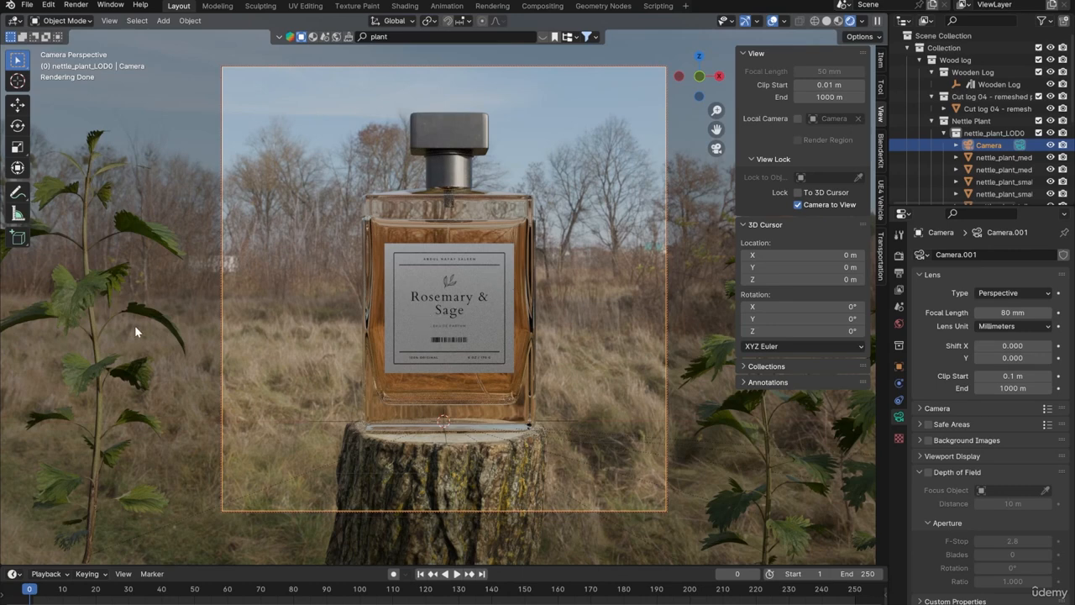
Check the perfume.png reference and move the tall nettle plant on the left to the left edge of the camera frame
key(alt+Tab)
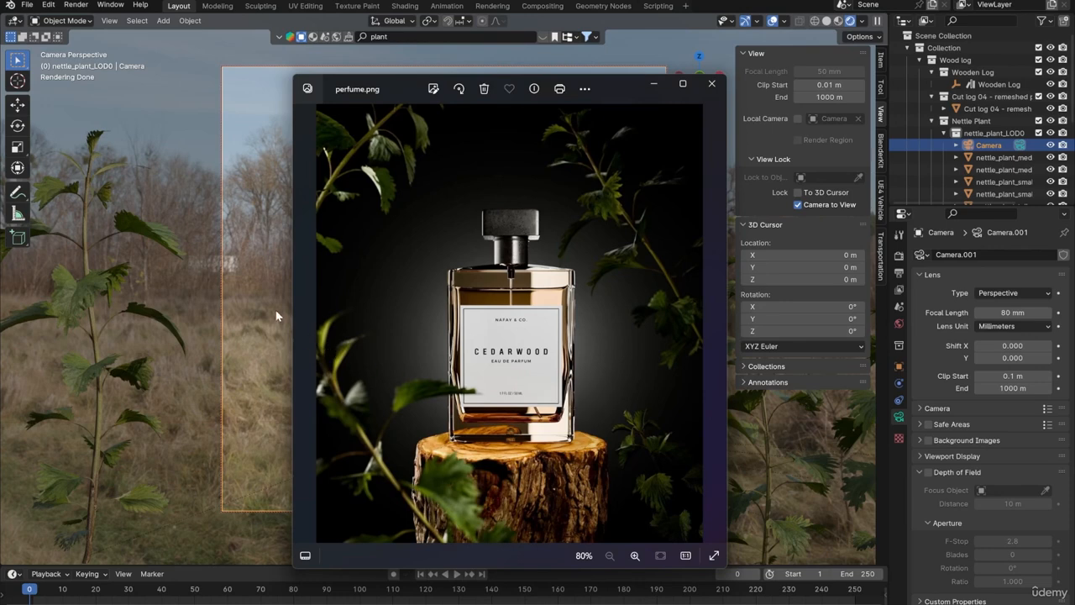
key(alt+Tab)
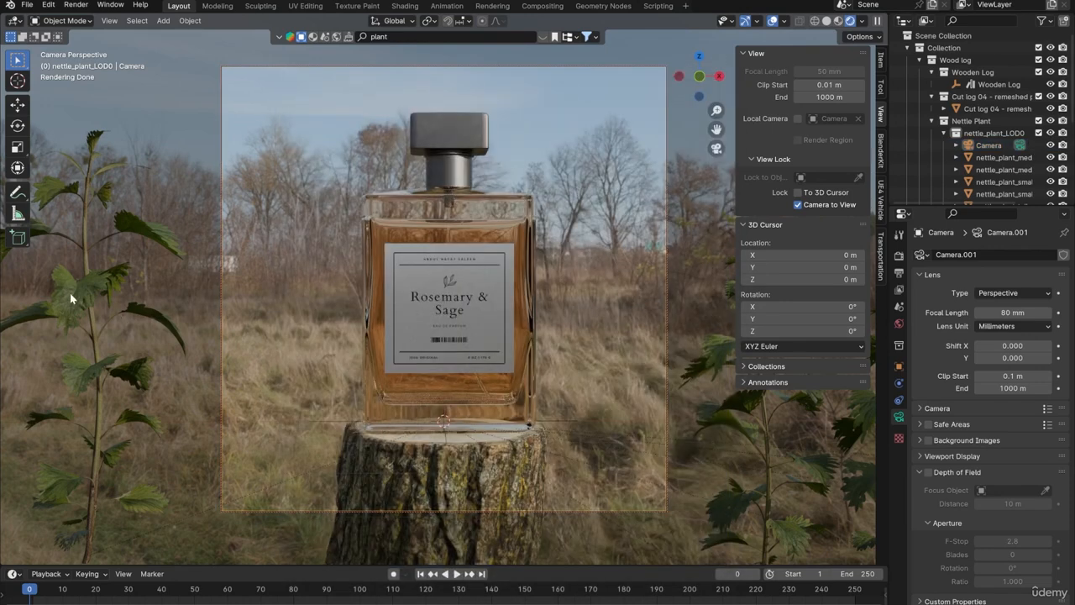
click(92, 292)
key(g)
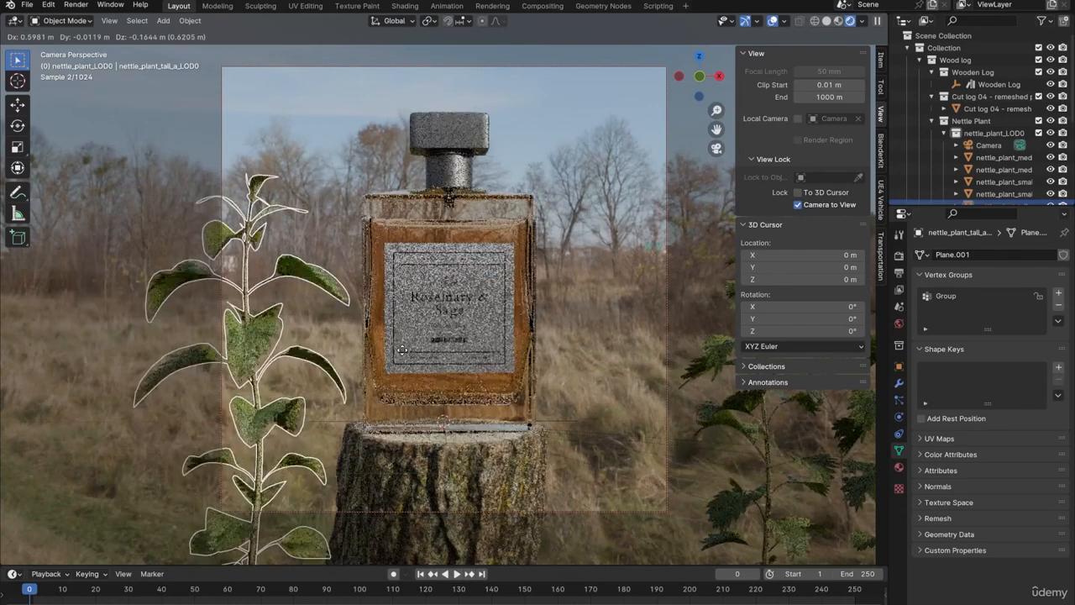
click(404, 372)
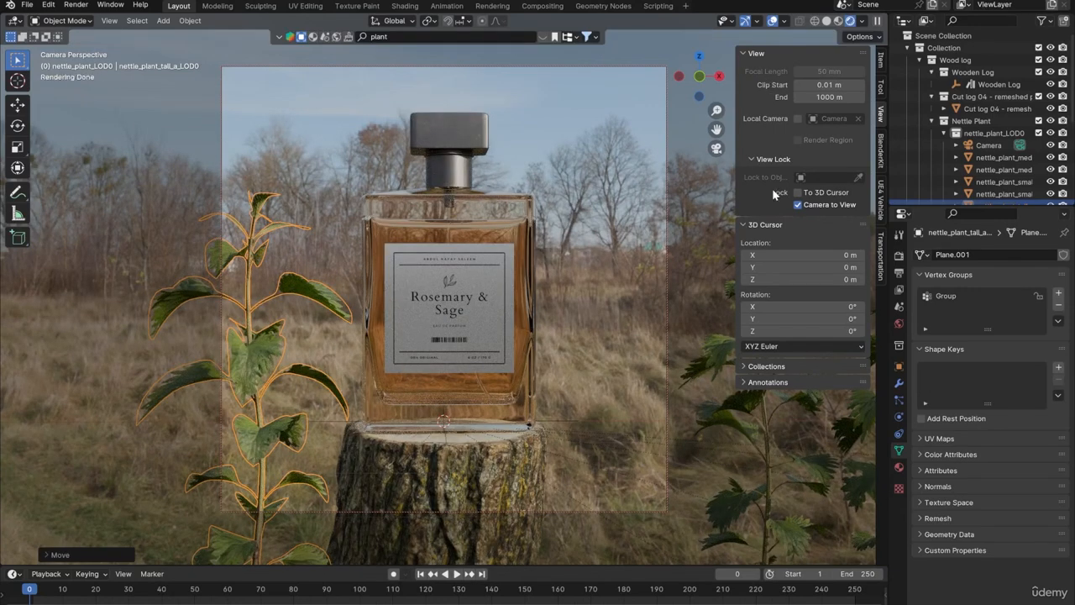
Unlock the camera from the view, move the left nettle plant closer to the camera in top view, and return to the camera view
click(798, 206)
scroll(450, 307, down, 4)
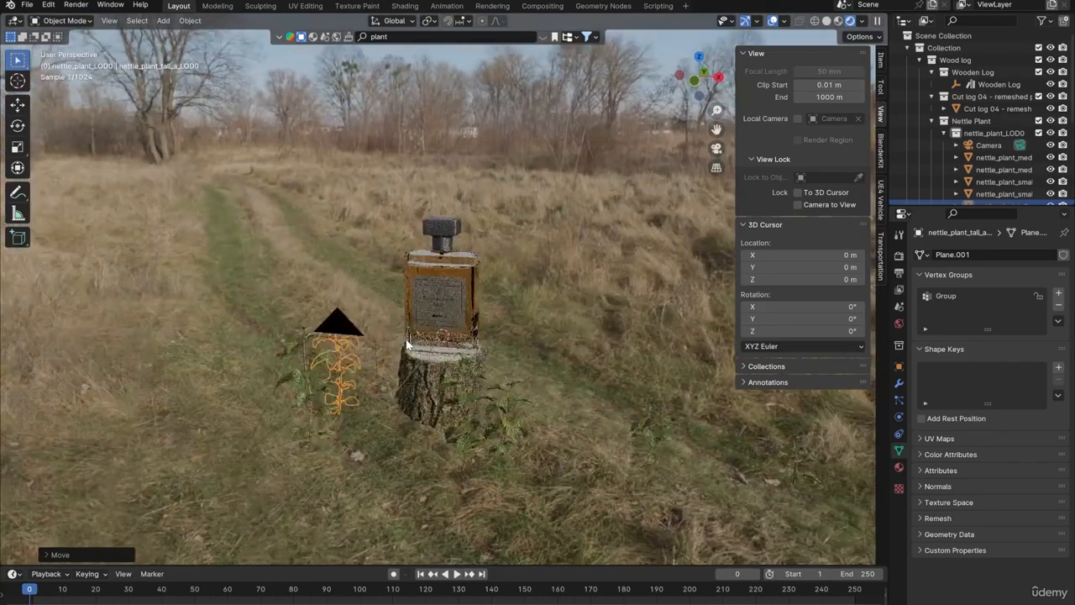
middle_drag(449, 308, 398, 352)
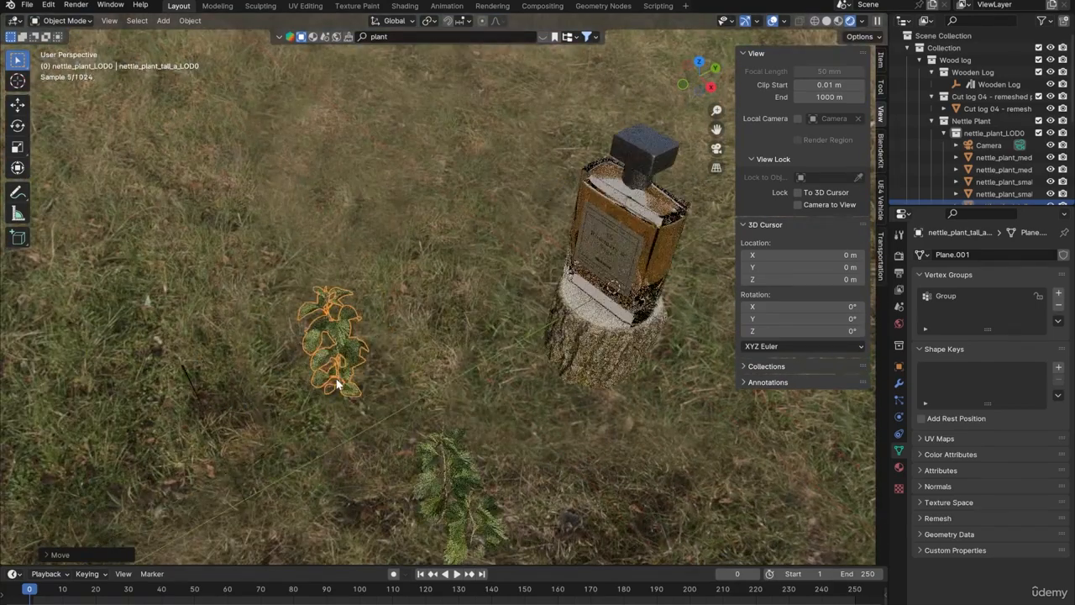
key(KP_7)
shift+middle_drag(425, 316, 478, 305)
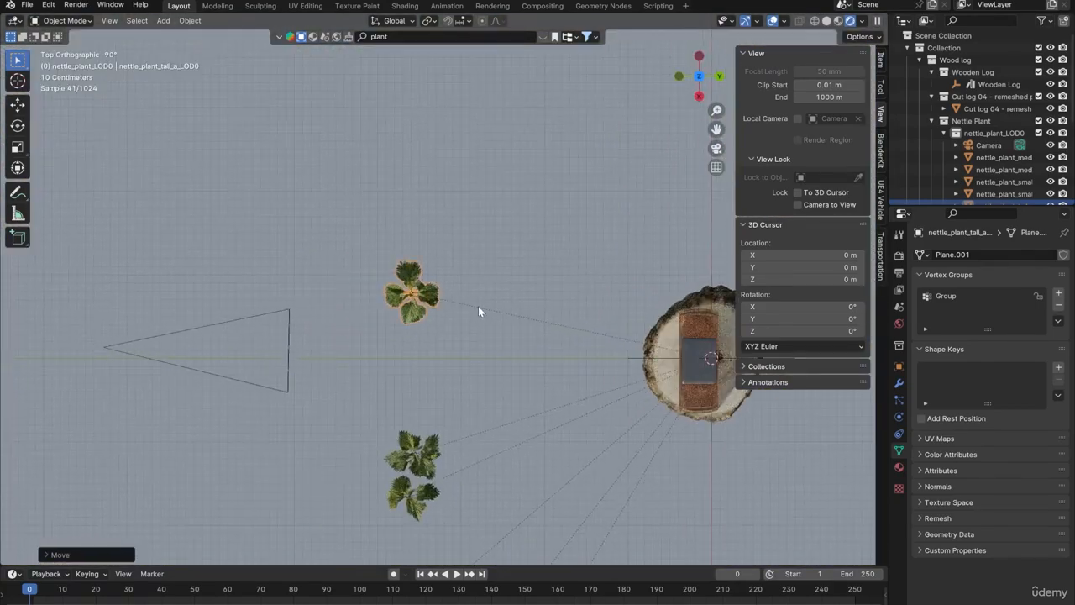
key(g)
click(428, 311)
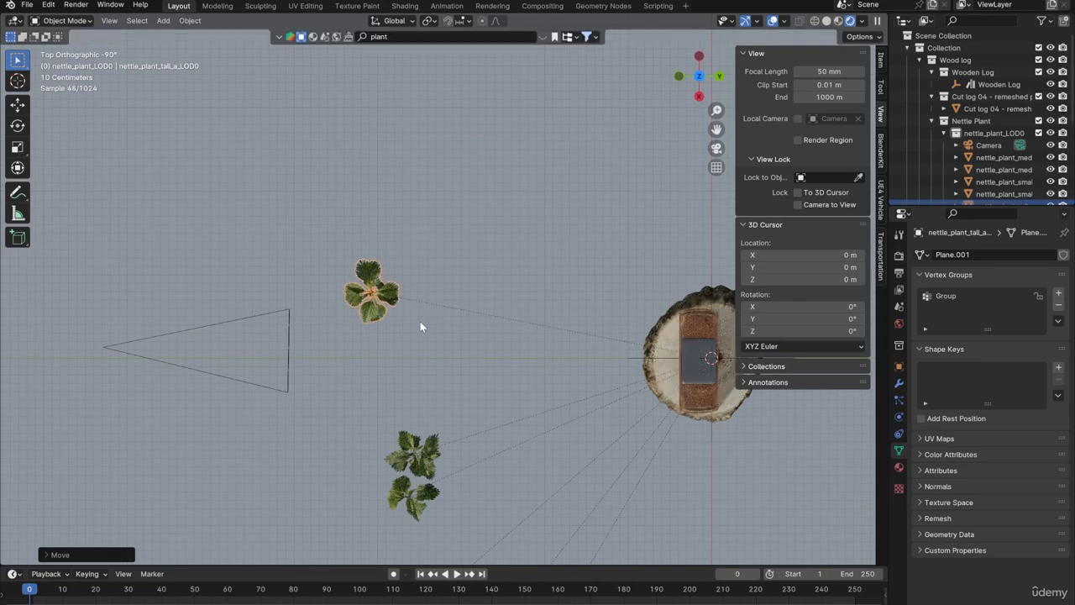
scroll(411, 324, down, 2)
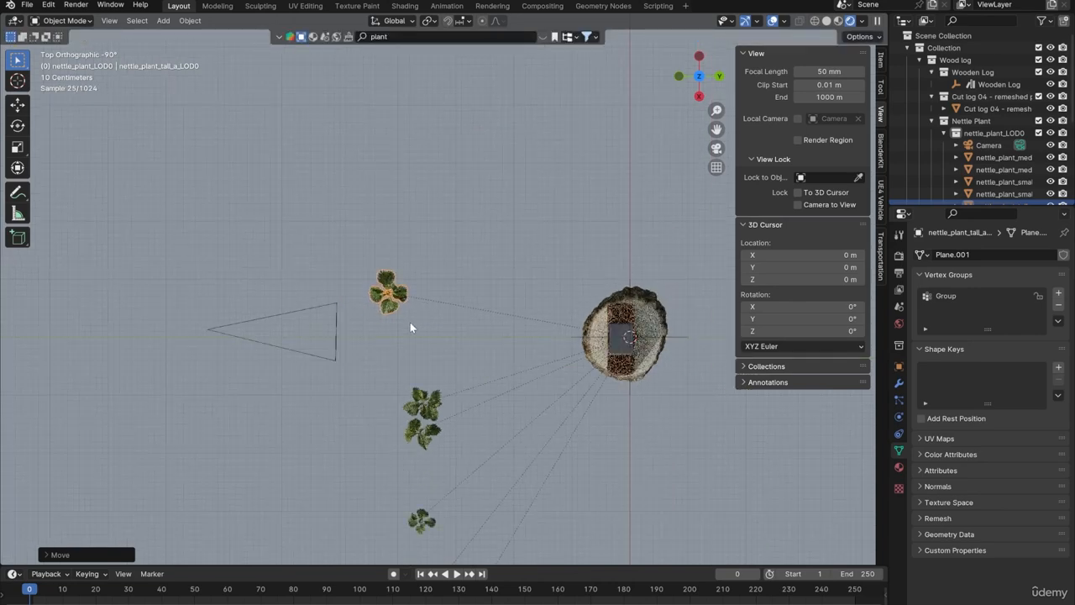
click(716, 149)
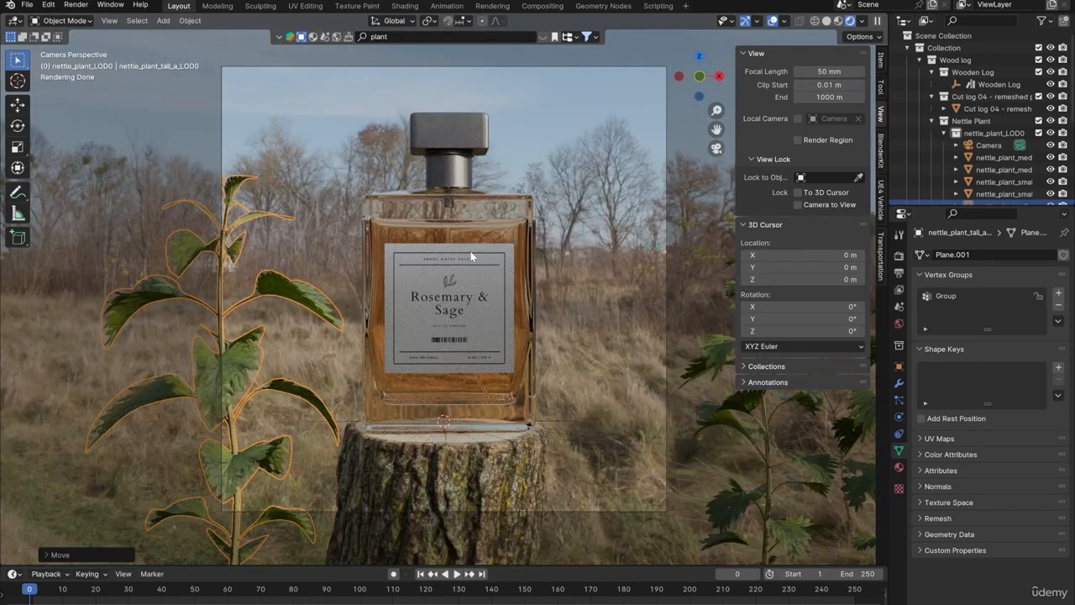
Tilt the left nettle plant away from the bottle as in the reference and move it into the frame's lower-left corner
key(r)
click(770, 588)
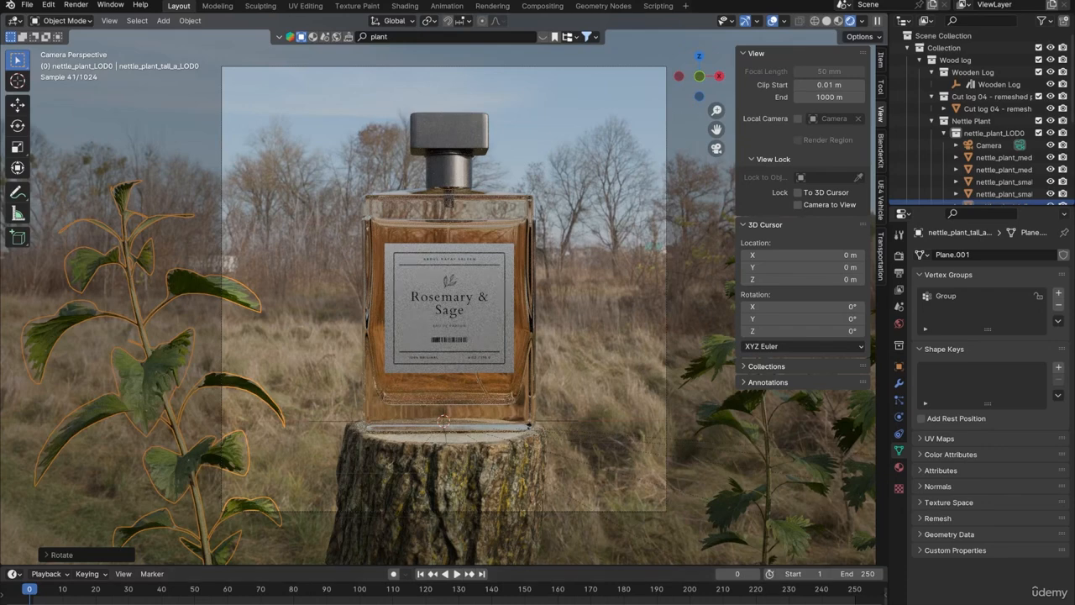
key(alt+Tab)
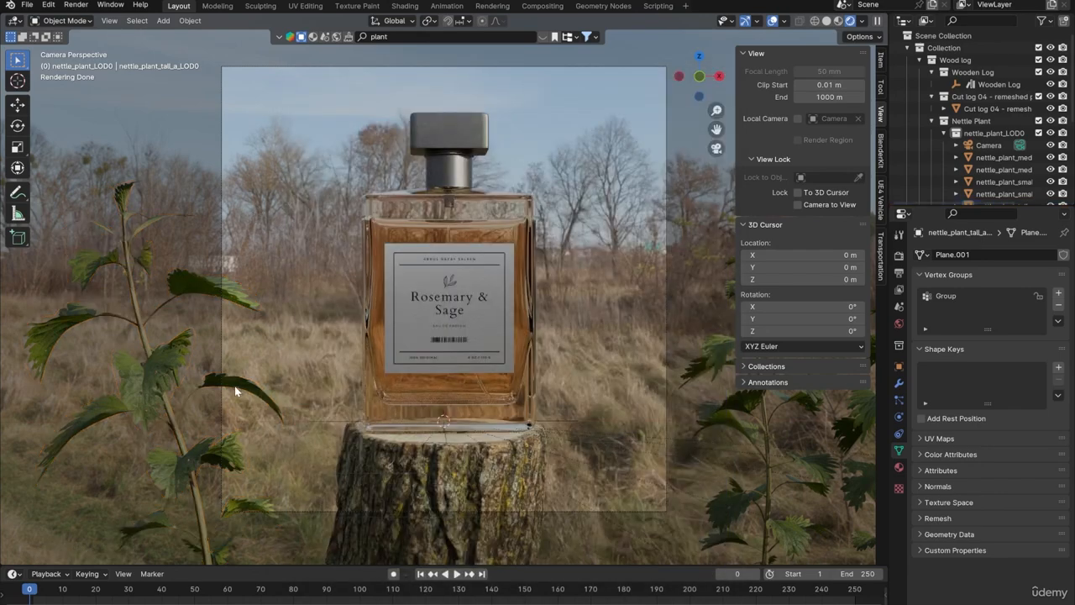
click(234, 385)
key(g)
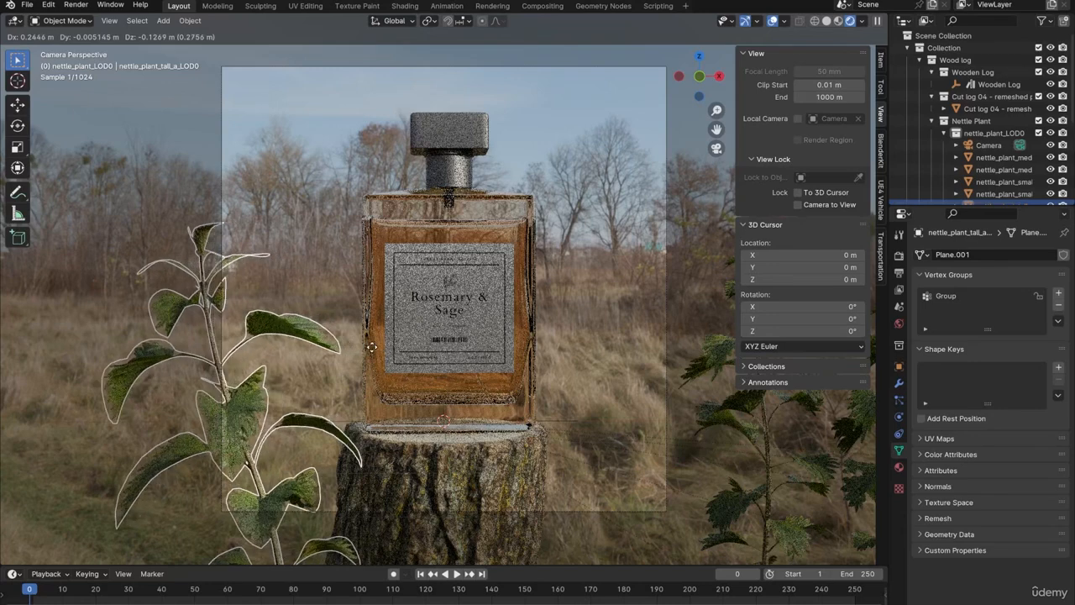
click(194, 329)
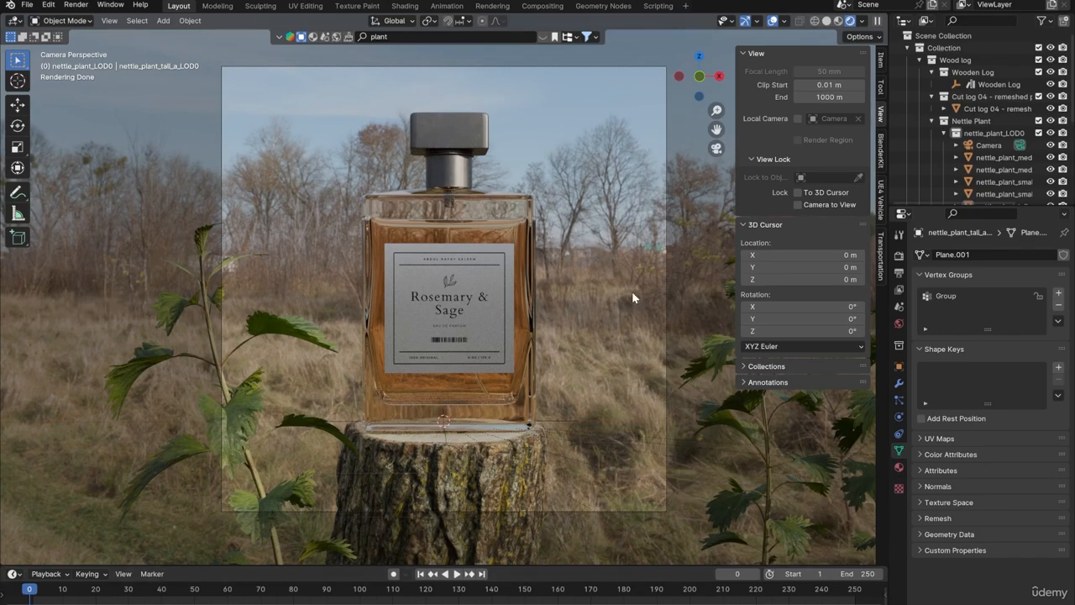
Lock the camera to the view and adjust its angle slightly, keeping the bottle and the stump top in the frame
click(797, 205)
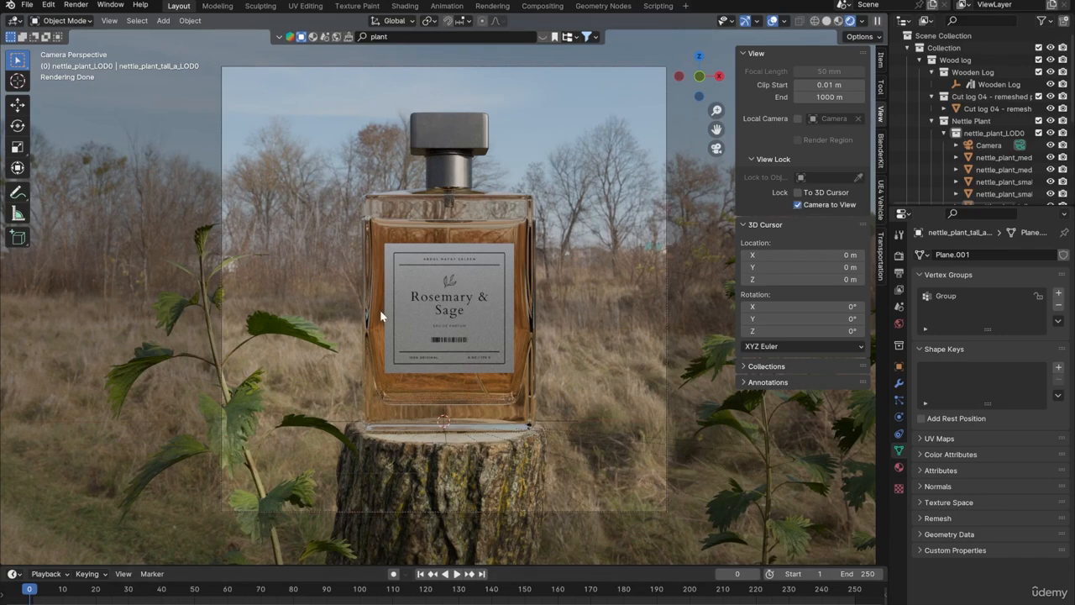
mouse_move(381, 311)
middle_down()
mouse_move(392, 306)
mouse_move(383, 309)
middle_up()
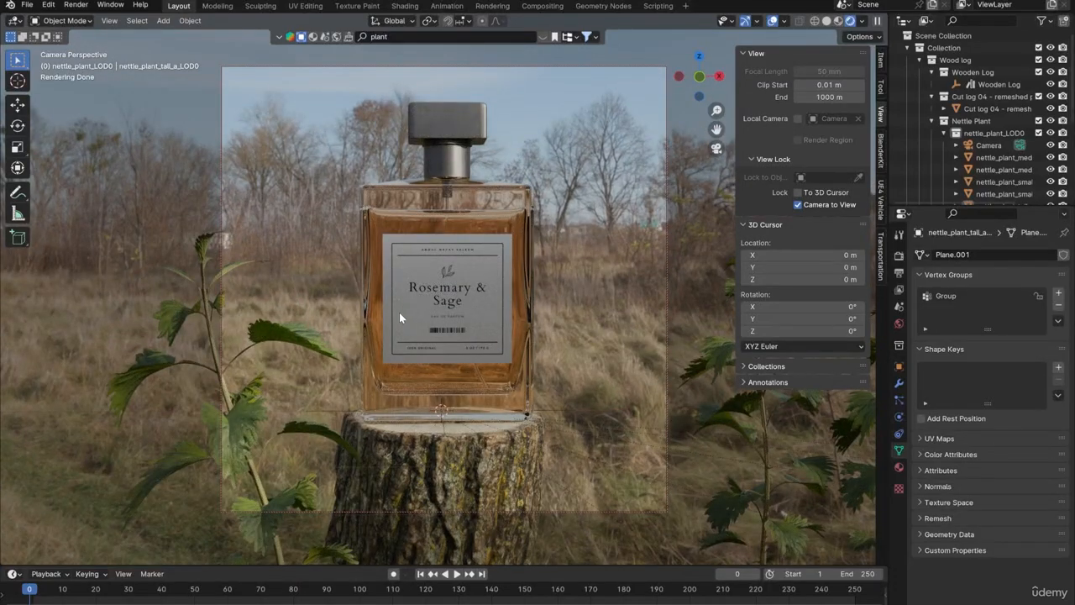
middle_drag(399, 312, 408, 299)
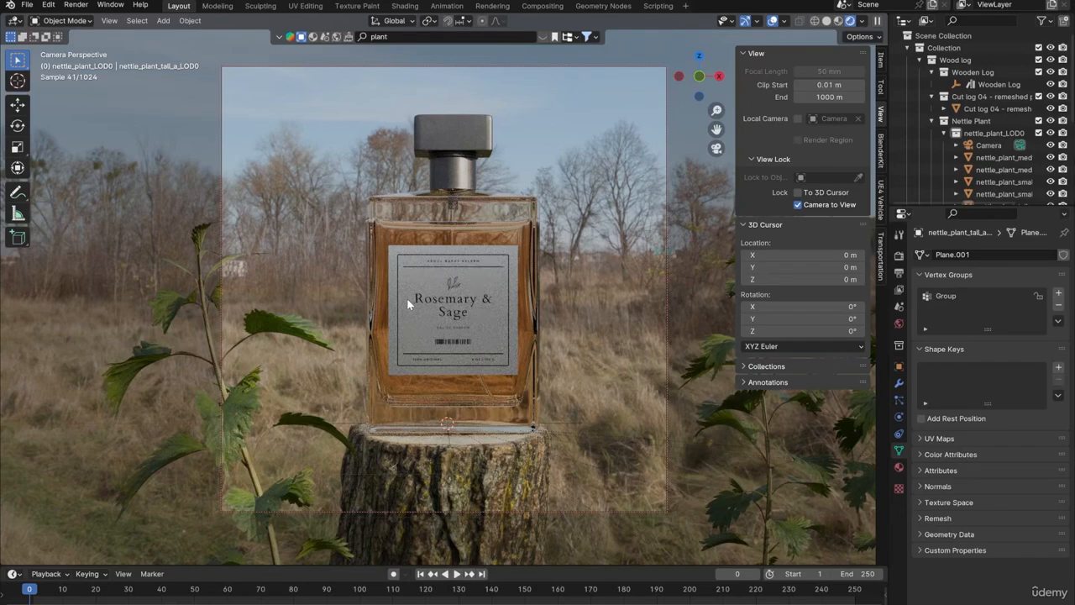
Move the tall nettle plant on the right inside the frame beside the bottle and tilt its top away from the bottle
click(760, 432)
key(g)
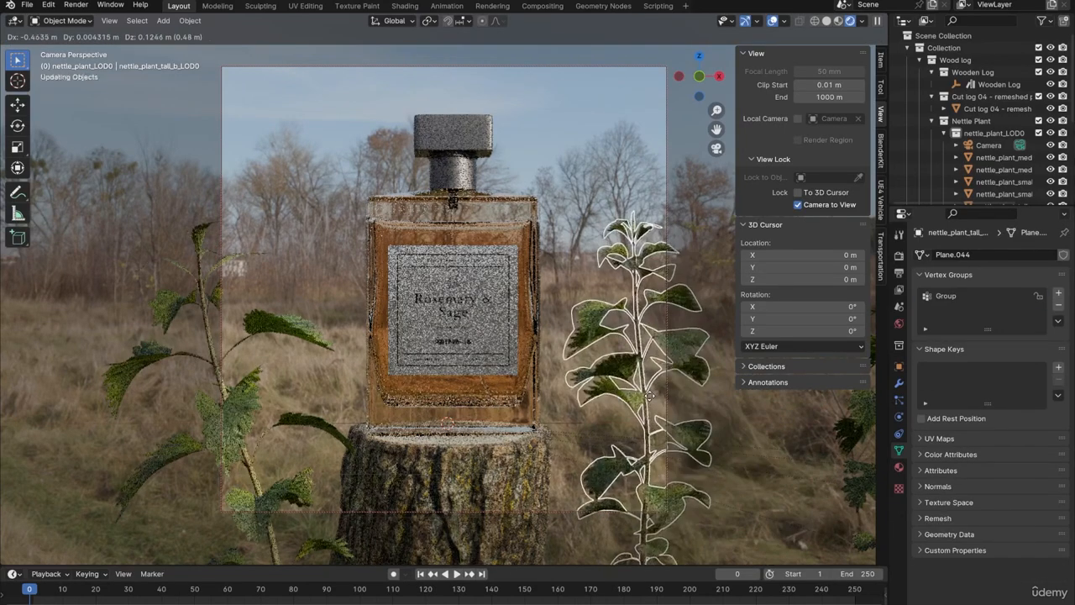
click(659, 396)
key(r)
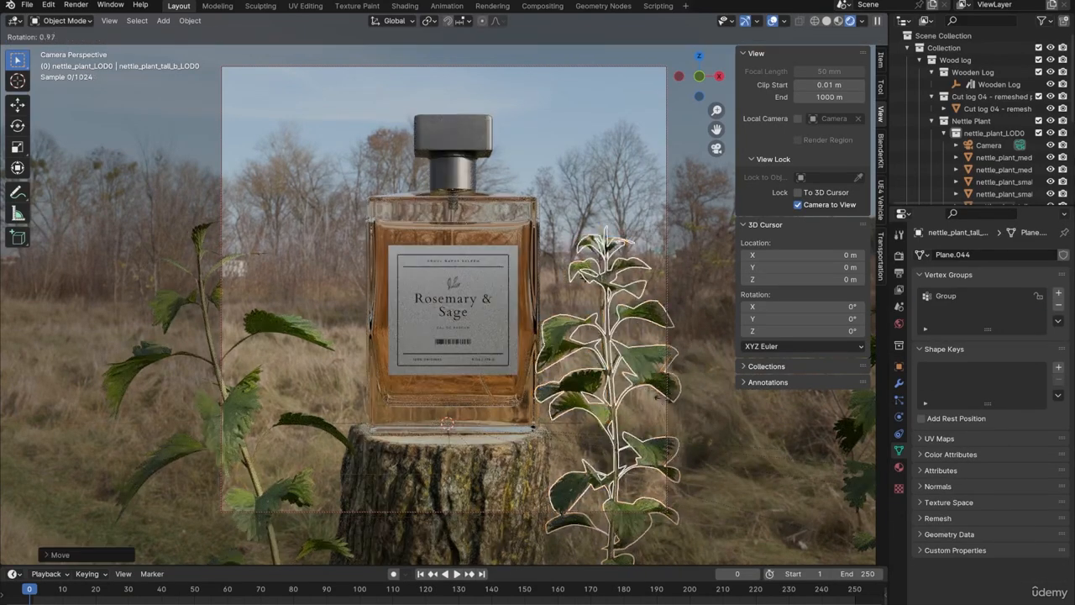
click(684, 436)
key(g)
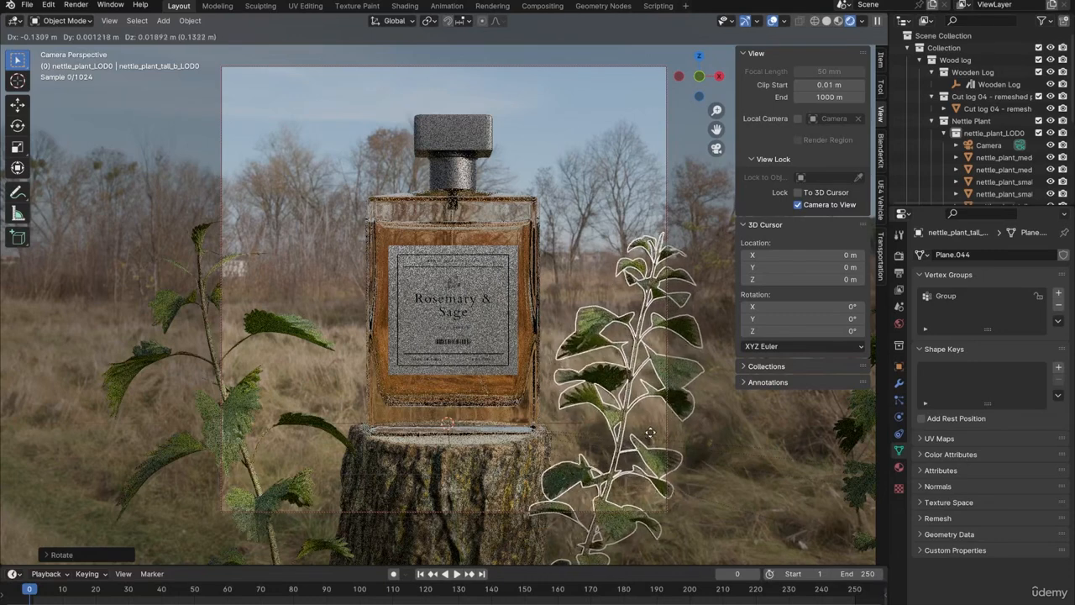
click(661, 432)
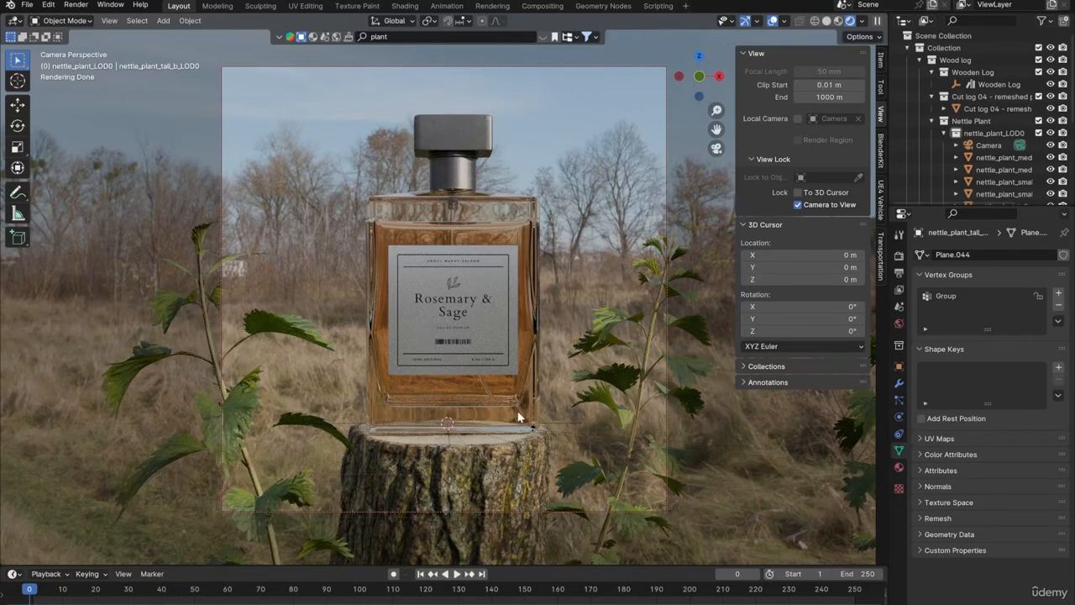
Check the perfume.png reference and rotate the right nettle plant about 4° back toward the bottle
key(alt+Tab)
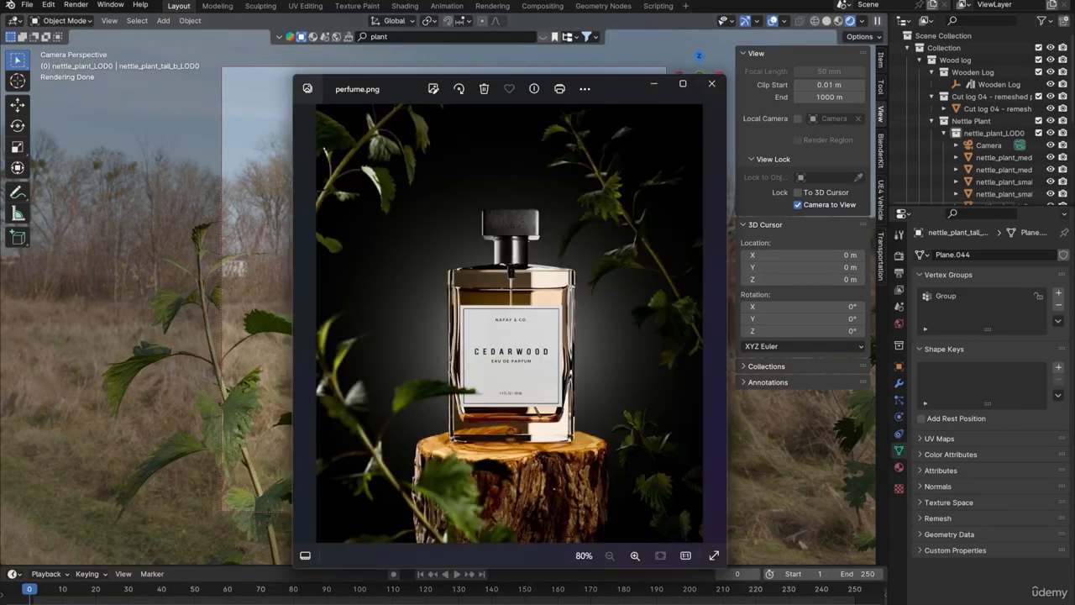
key(alt+Tab)
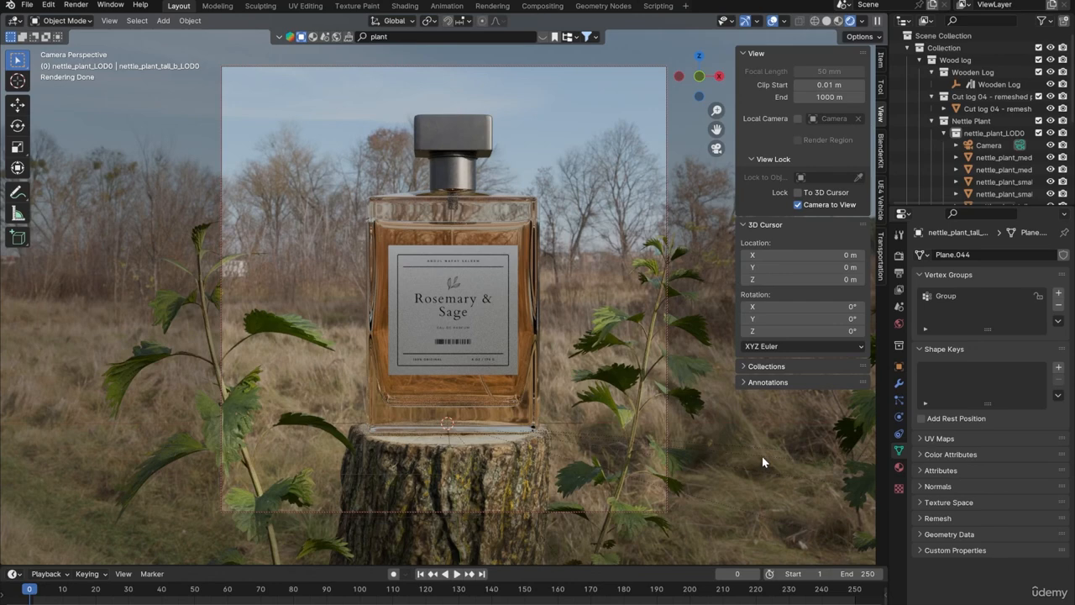
click(644, 397)
key(r)
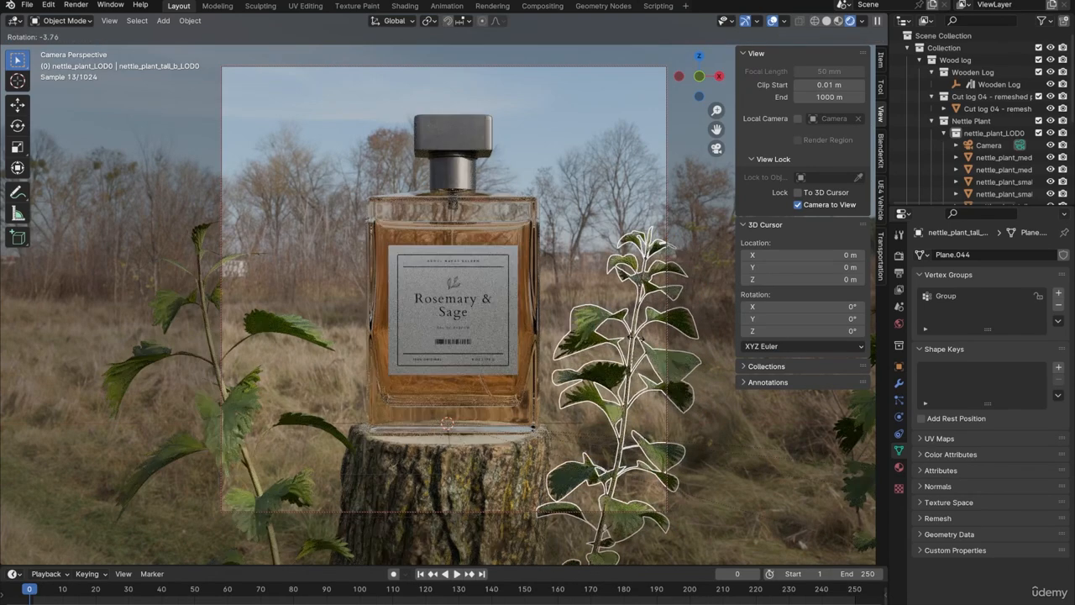
click(643, 367)
click(601, 183)
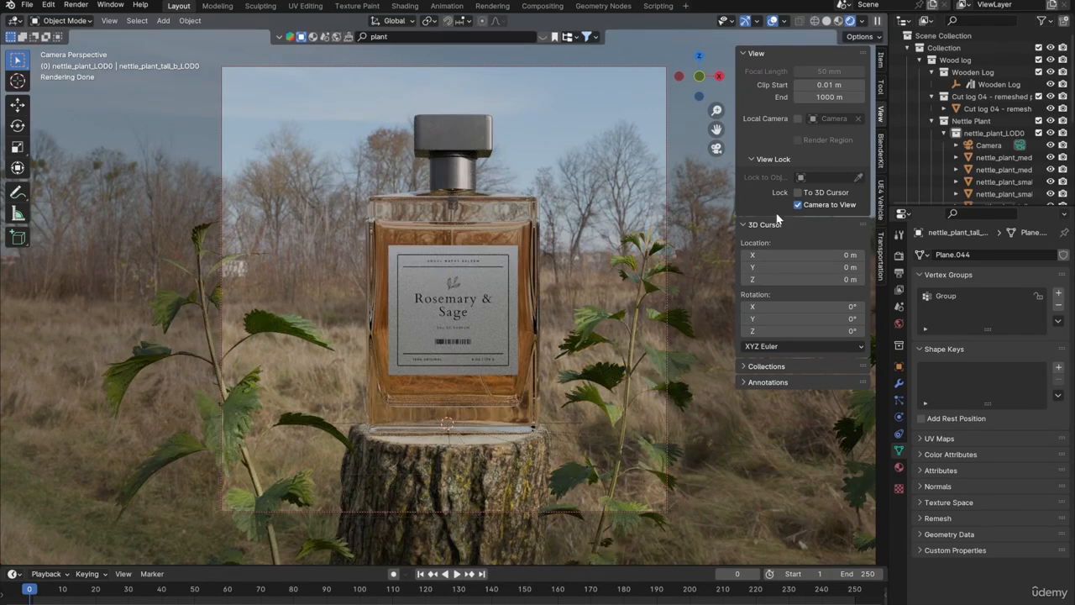
Split the 3D viewport vertically into two side-by-side views of about equal width
click(796, 204)
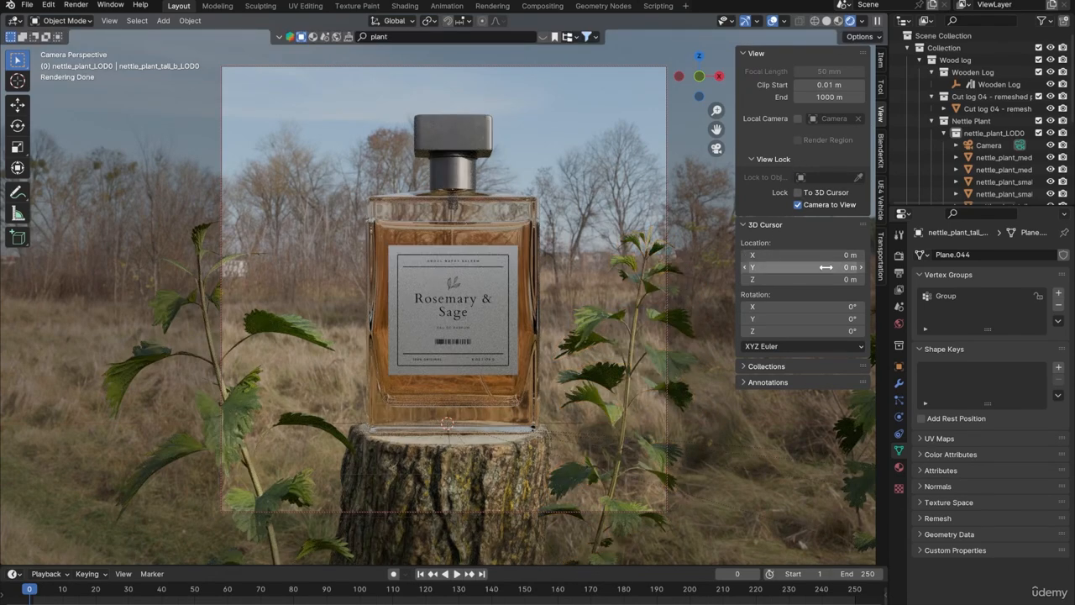
right_click(885, 257)
right_click(891, 309)
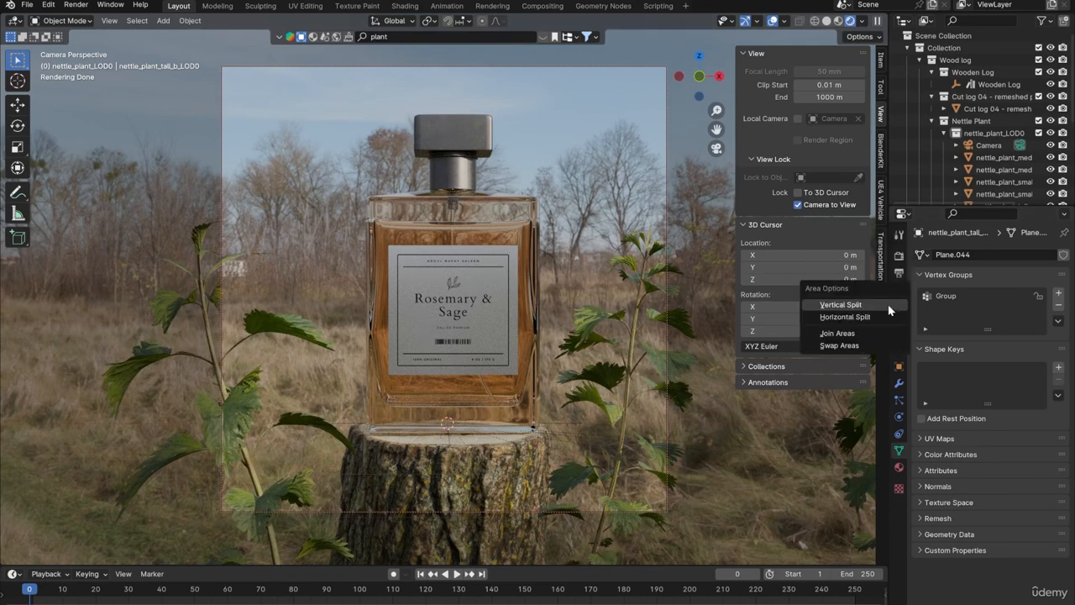
click(826, 307)
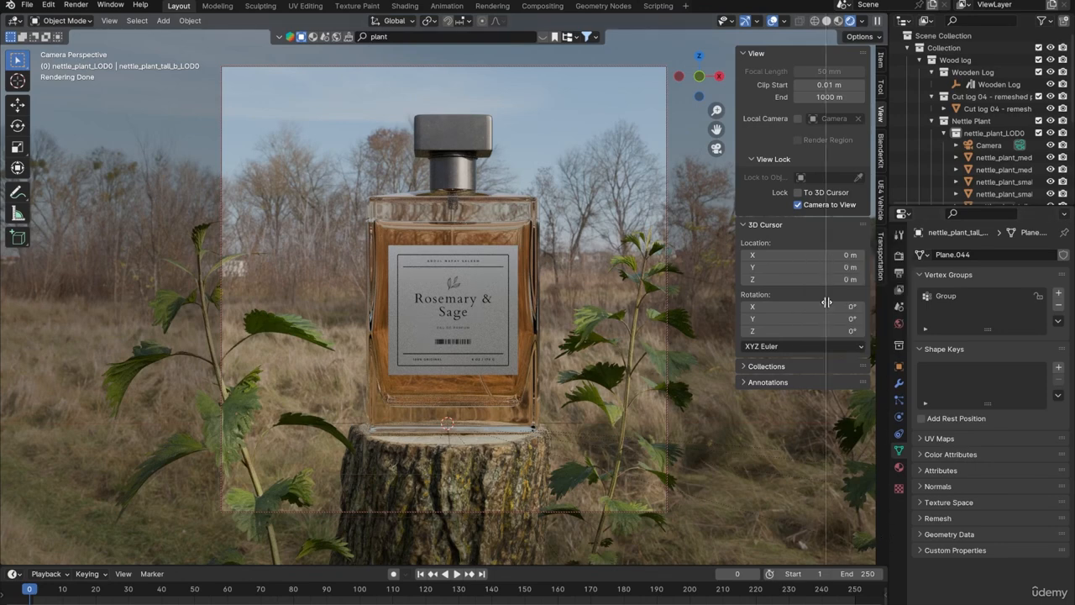
click(538, 324)
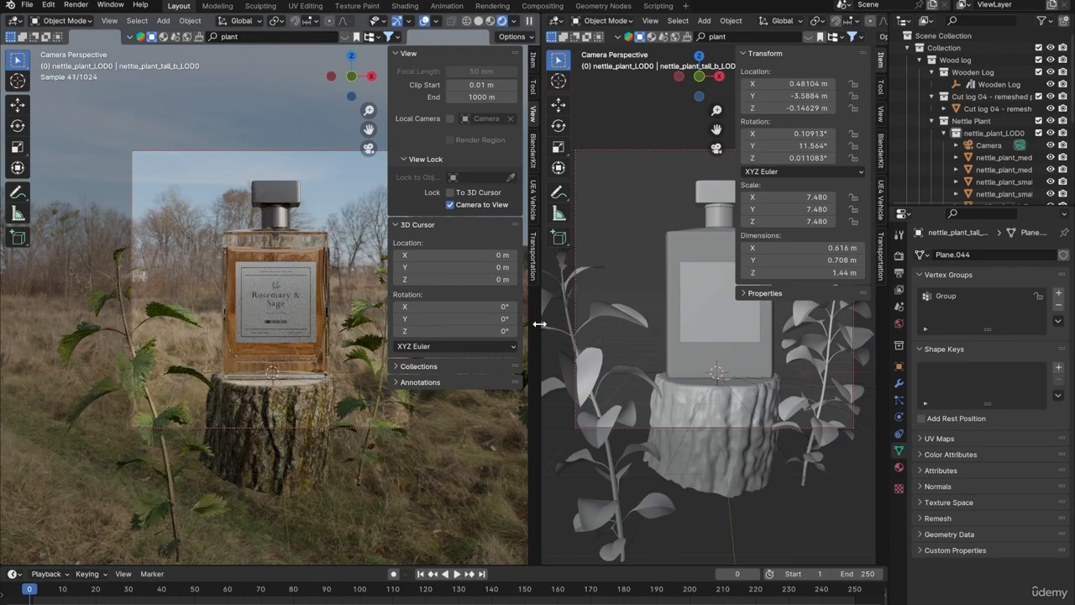
Unlock the camera from the view in both viewports
middle_drag(693, 265, 704, 286)
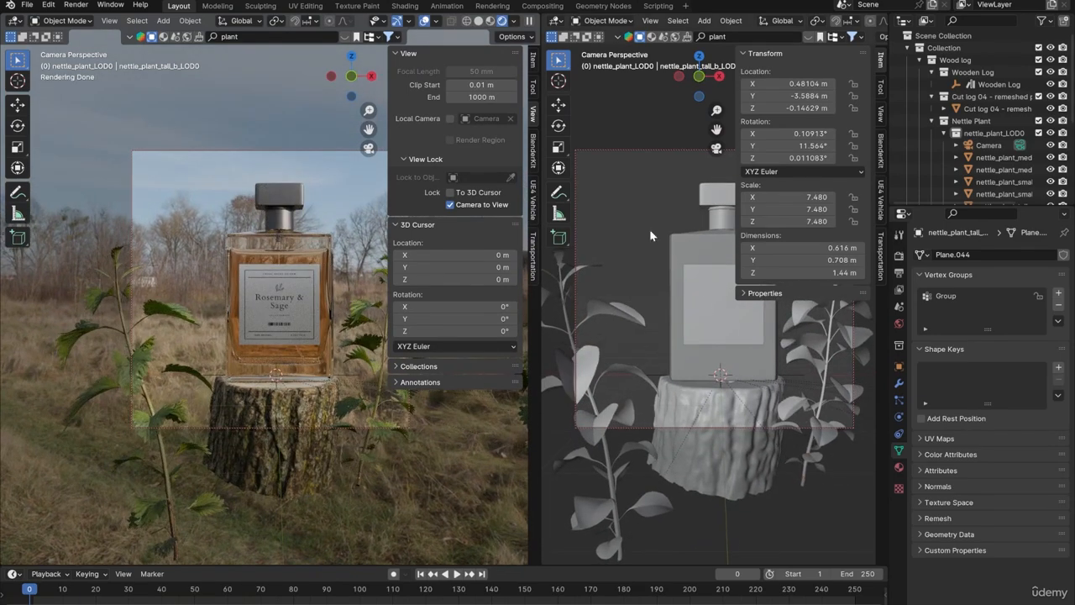
click(450, 205)
mouse_move(693, 312)
middle_down()
mouse_move(643, 347)
mouse_move(684, 326)
middle_up()
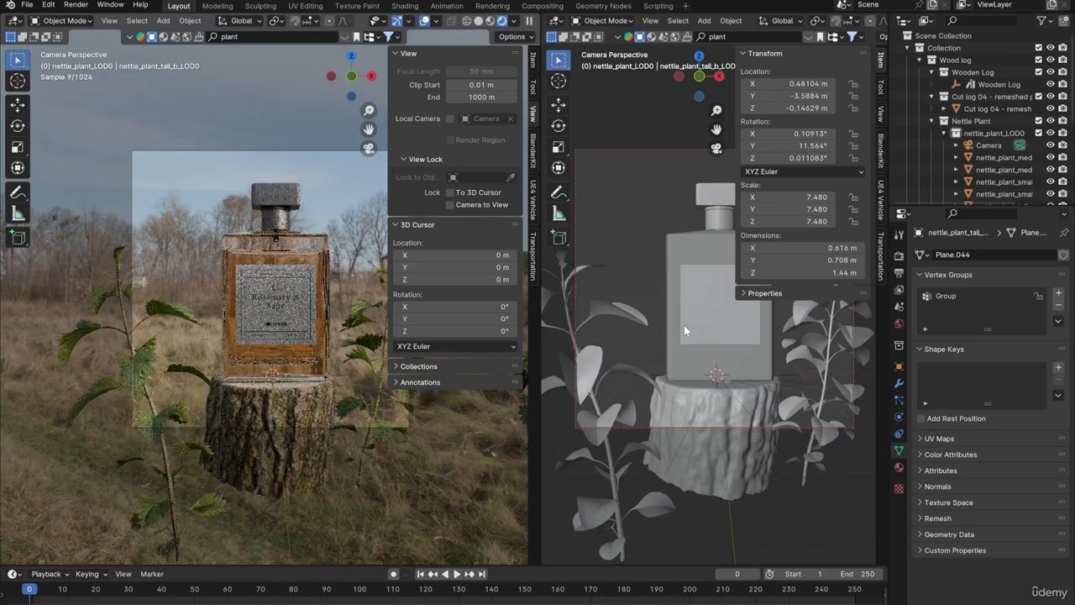
click(880, 113)
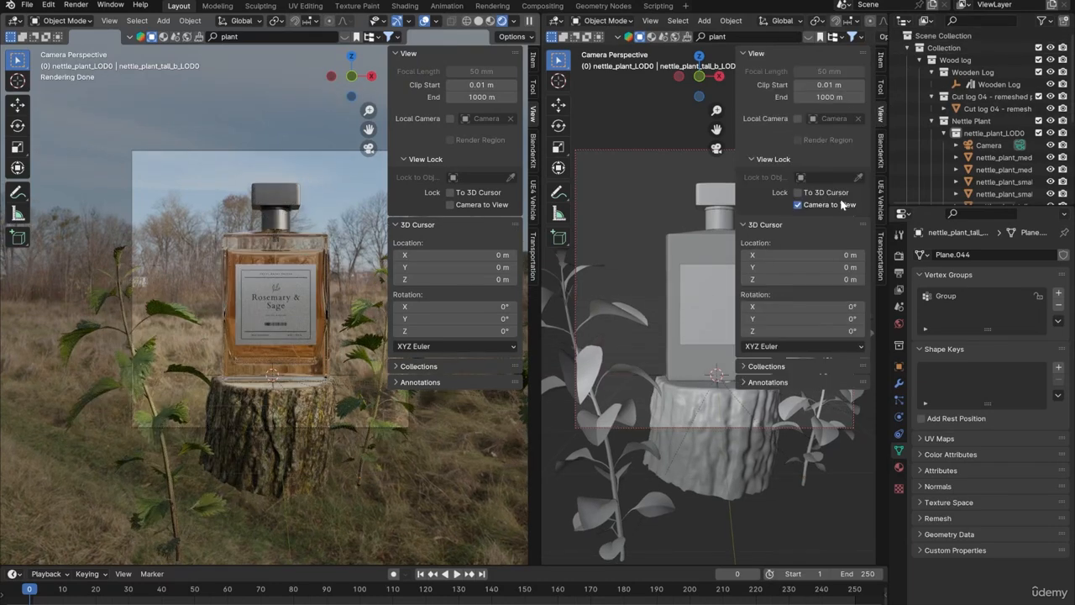
Set the solid-shaded viewport to top view showing the stump, plants and camera, with its sidebar hidden
middle_drag(592, 216, 768, 281)
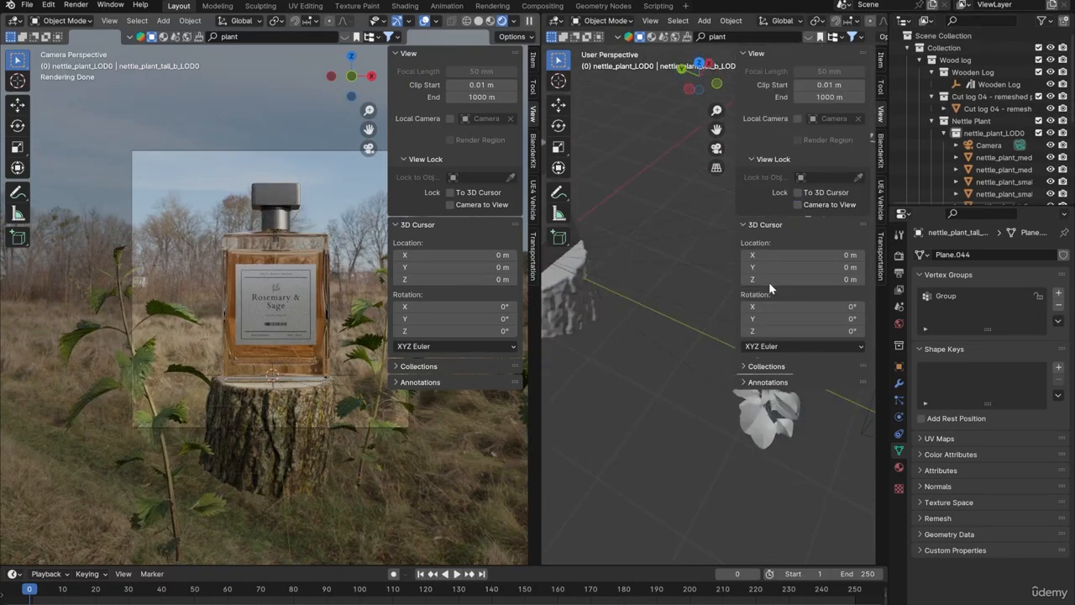
scroll(722, 347, down, 5)
middle_drag(699, 380, 725, 303)
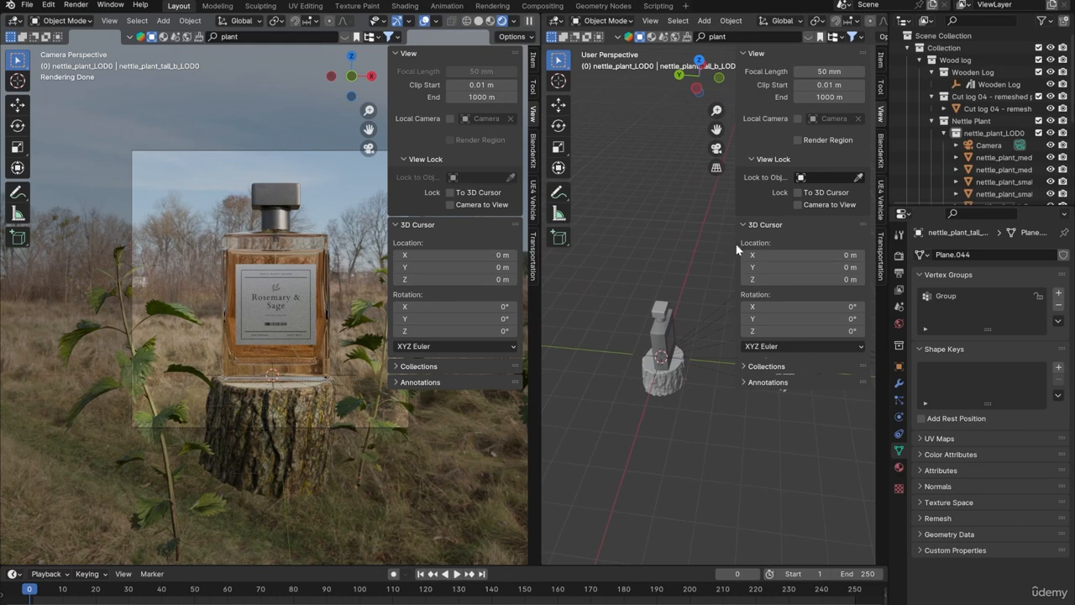
key(n)
middle_drag(756, 370, 675, 345)
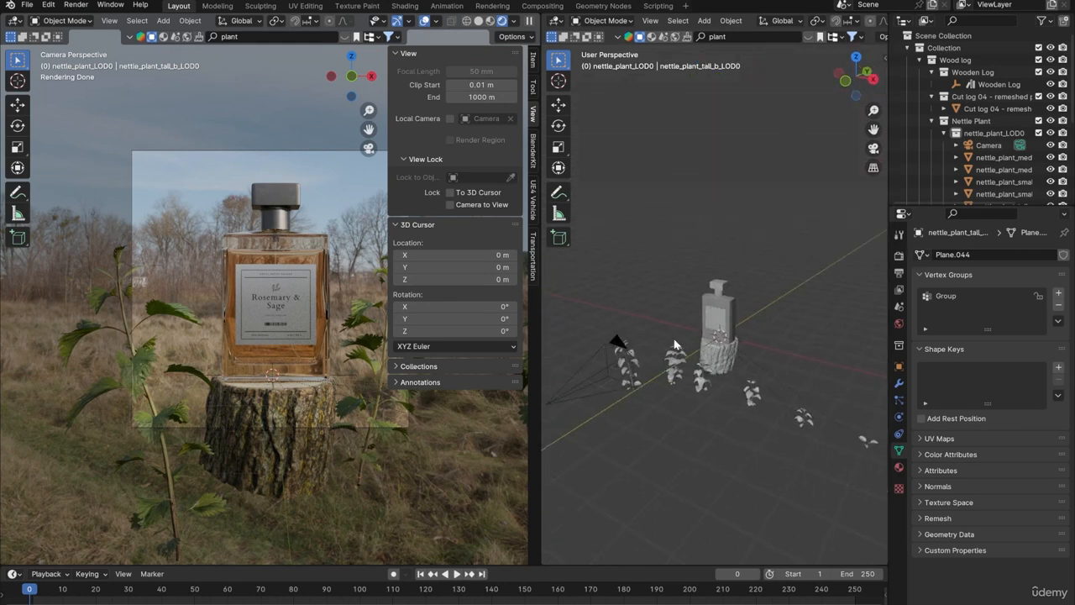
key(KP_7)
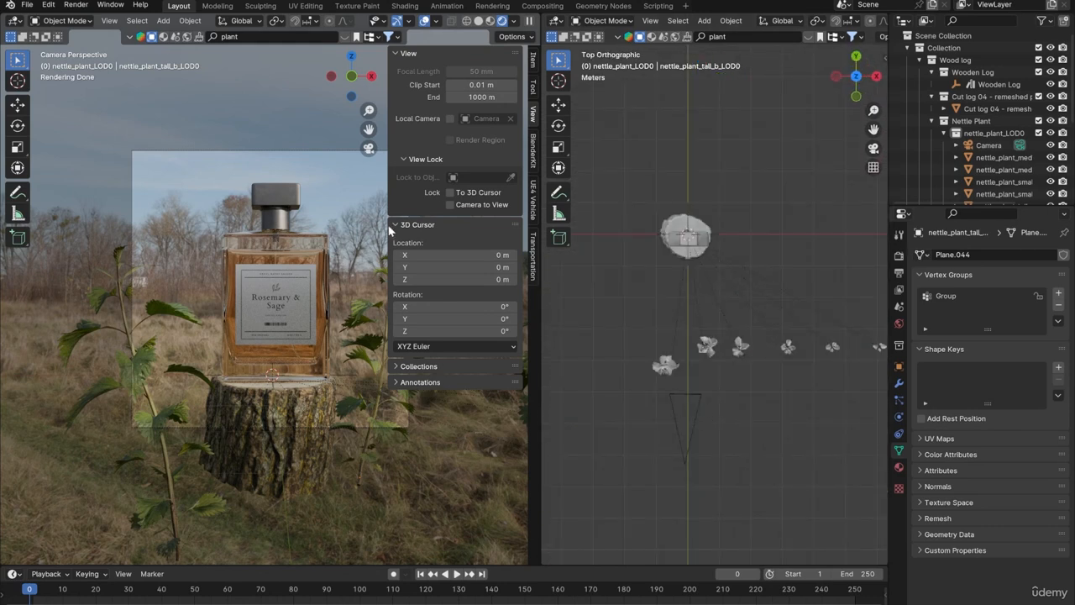
Hide the sidebar in the rendered camera view and limit its render region to the camera frame
key(n)
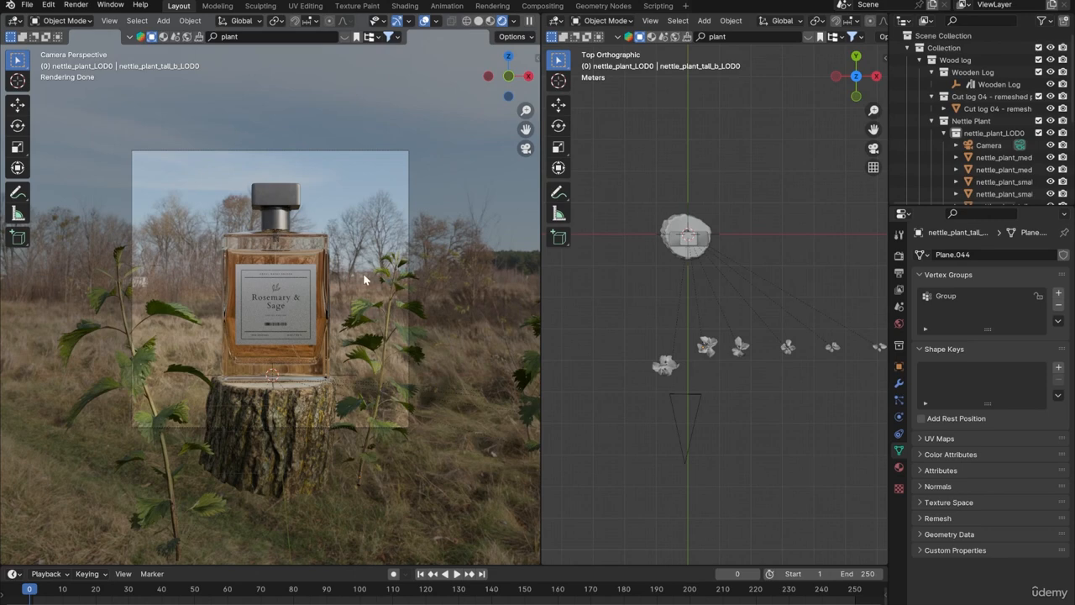
key(ctrl+b)
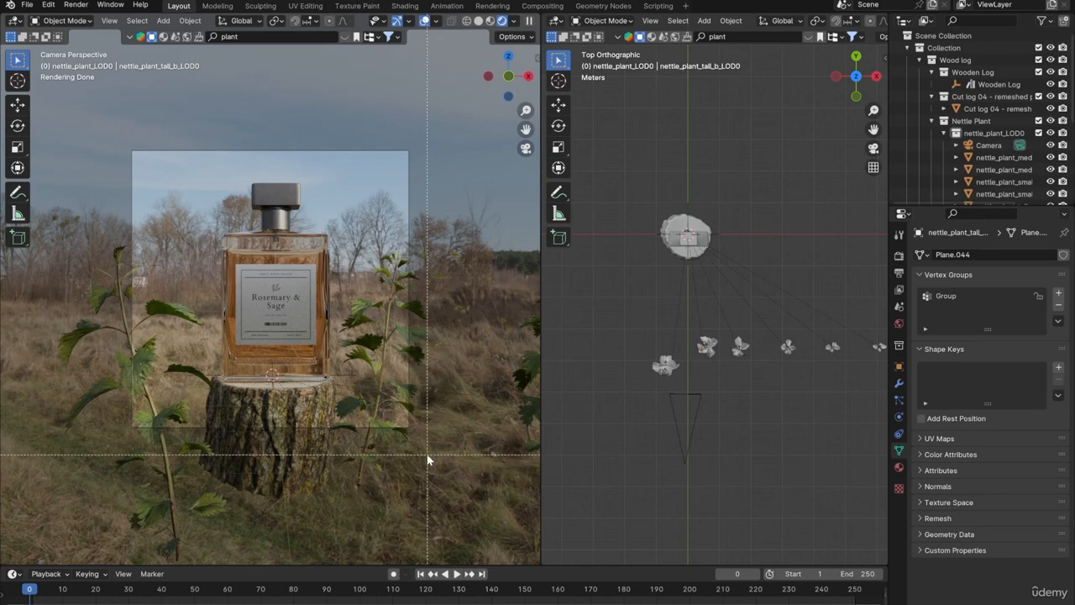
drag(426, 454, 111, 133)
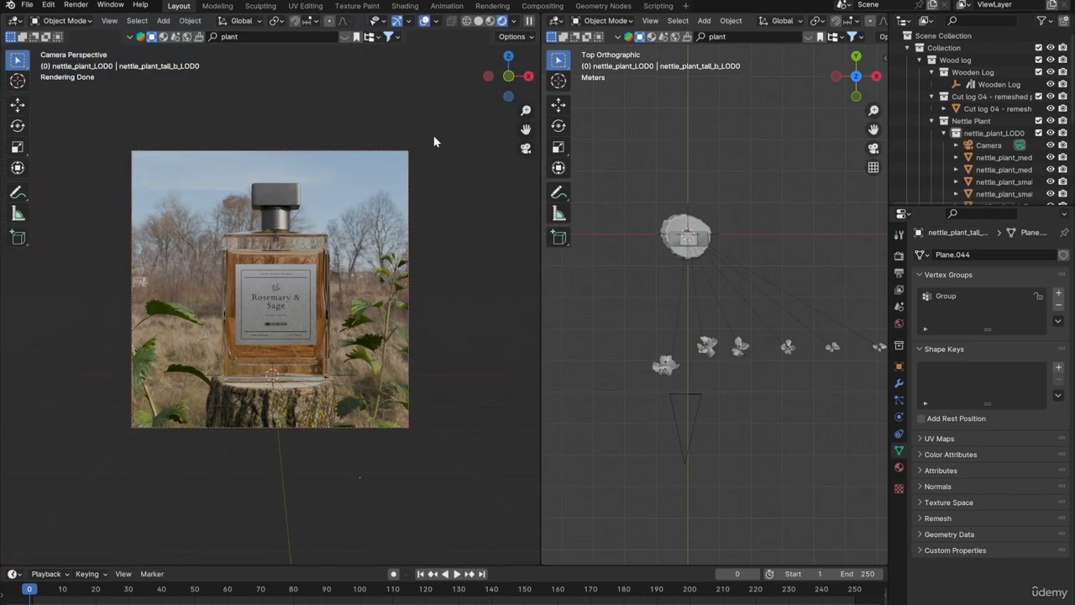
Rotate the tall left nettle plant slightly toward the bottle so more of its leaves fall inside the frame
click(169, 309)
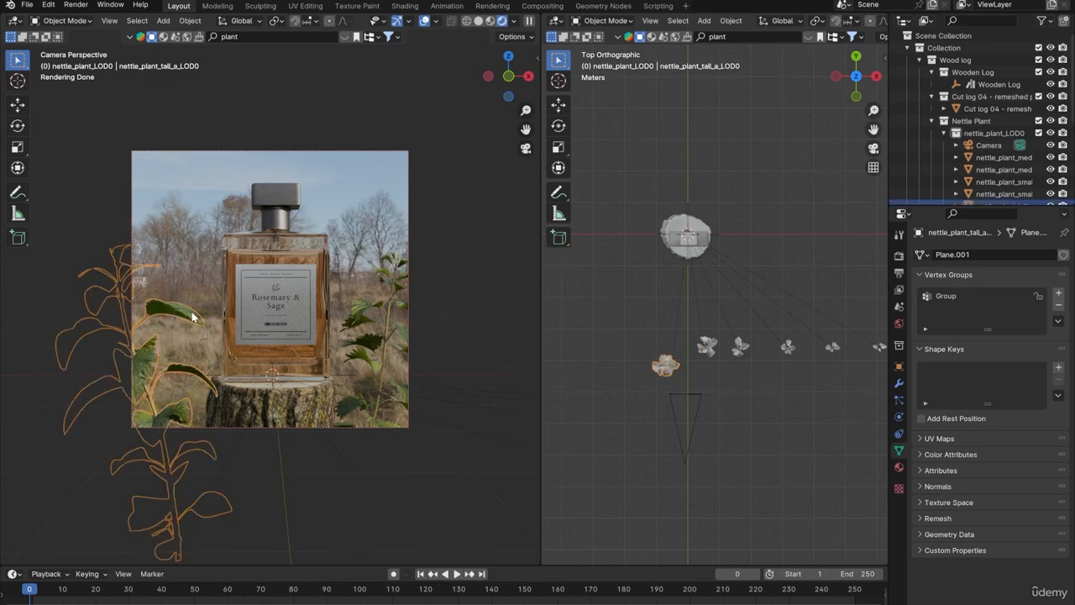
key(r)
click(283, 164)
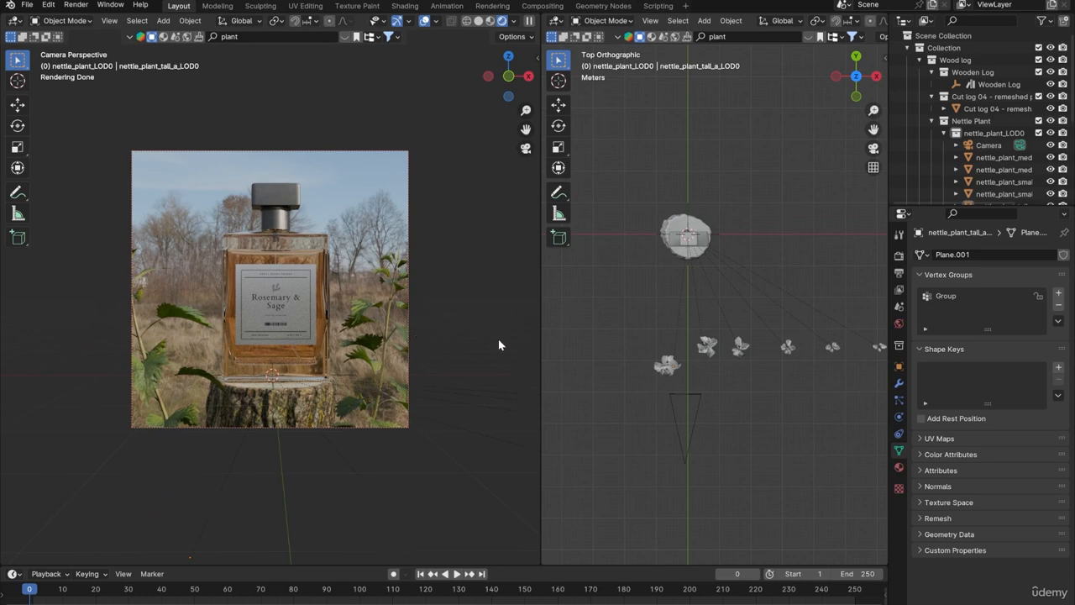
Move nettle_plant_medium_a behind and to the left of the stump in top view and scale it up about 2 times
middle_drag(751, 314, 712, 405)
click(728, 379)
key(KP_7)
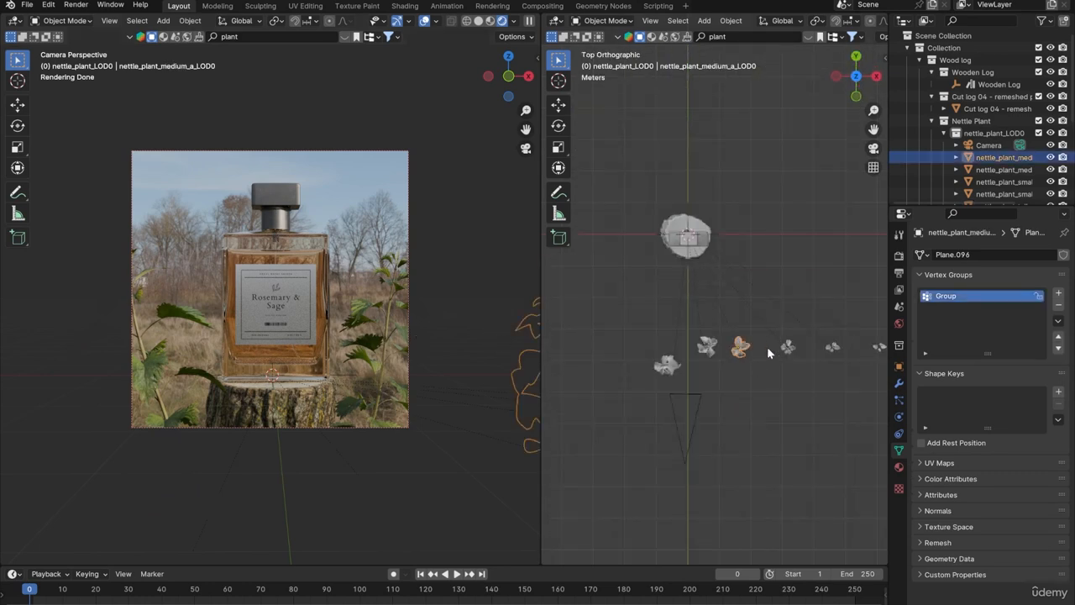
key(g)
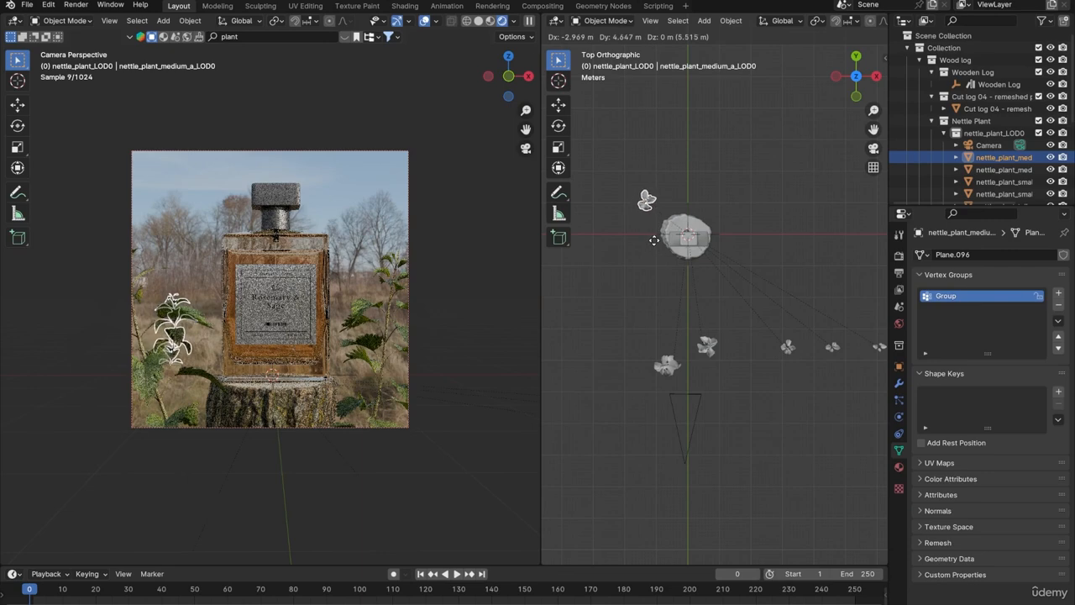
click(668, 215)
key(s)
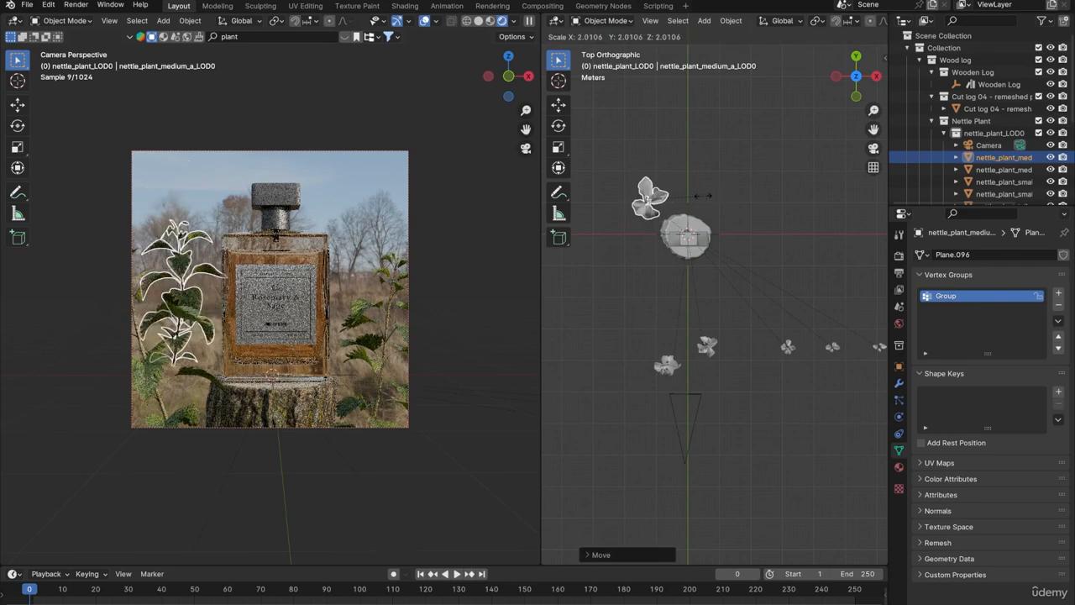
click(701, 196)
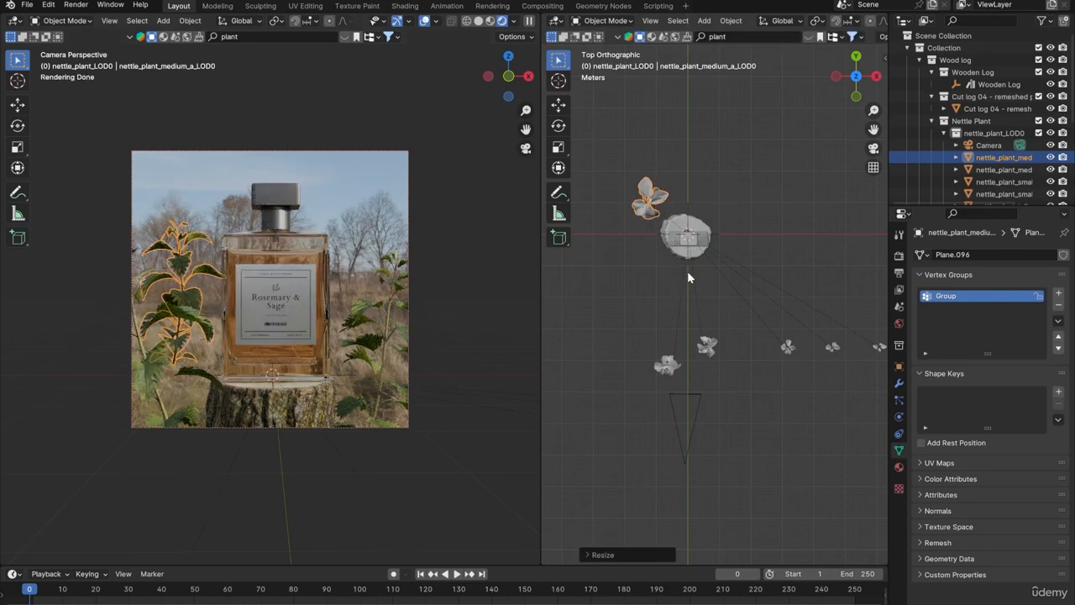
Raise the medium nettle plant about 1 m along Z and tilt its top toward the bottle cap
middle_drag(687, 274, 696, 141)
key(g)
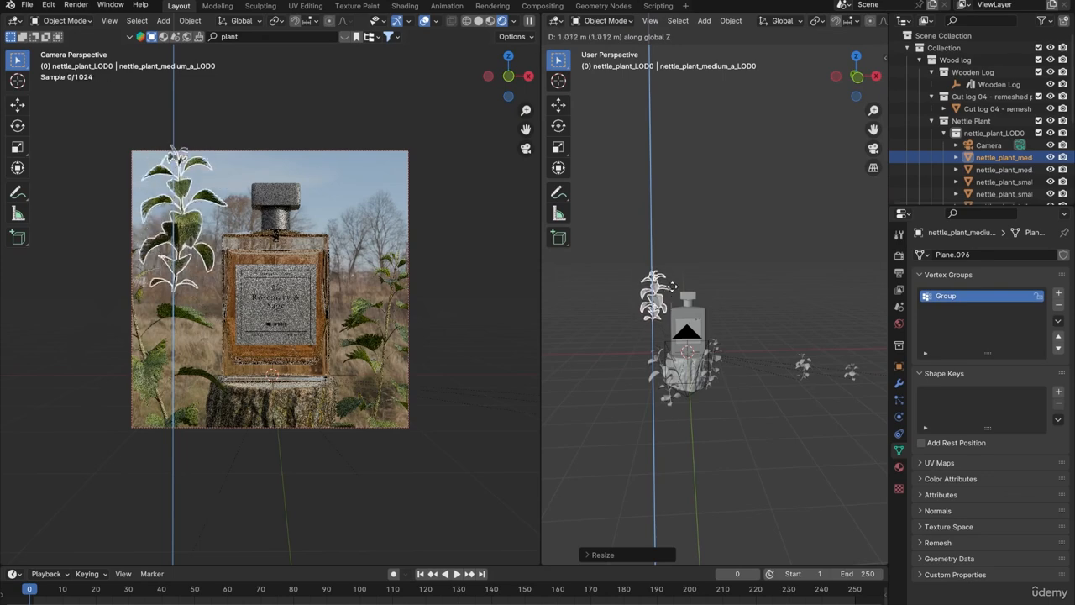
click(672, 281)
key(r)
click(282, 210)
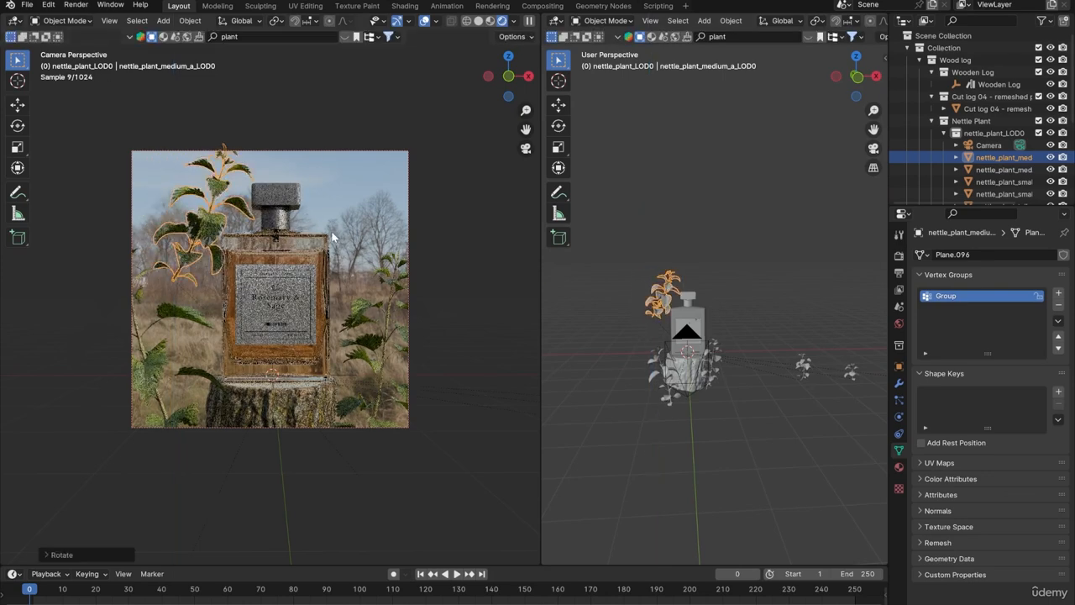
Move the medium nettle plant into the camera frame's upper-left corner and fine-tune its scale
key(g)
key(s)
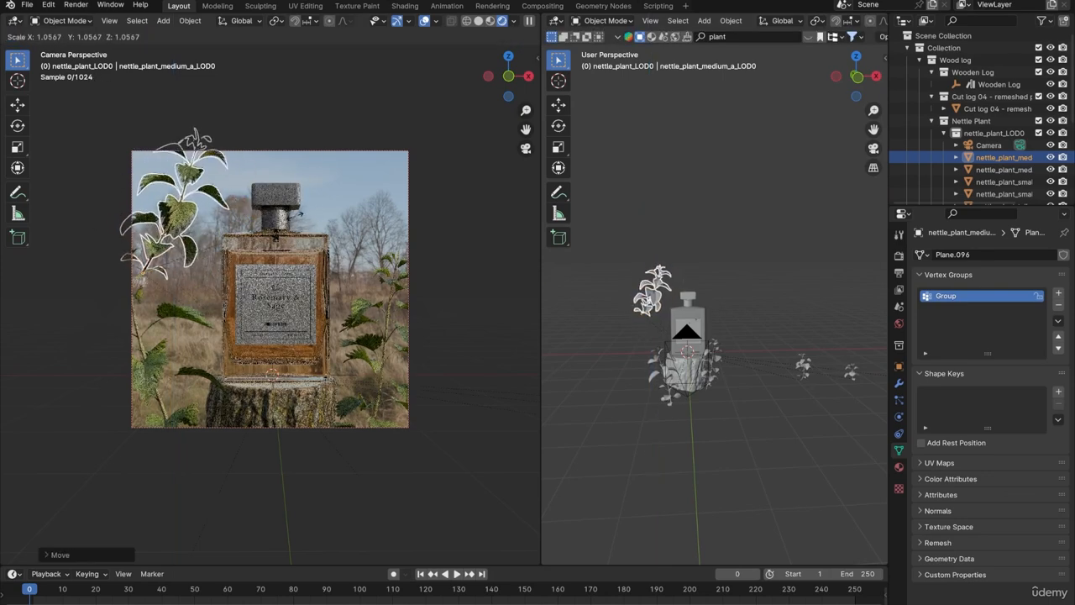
click(285, 222)
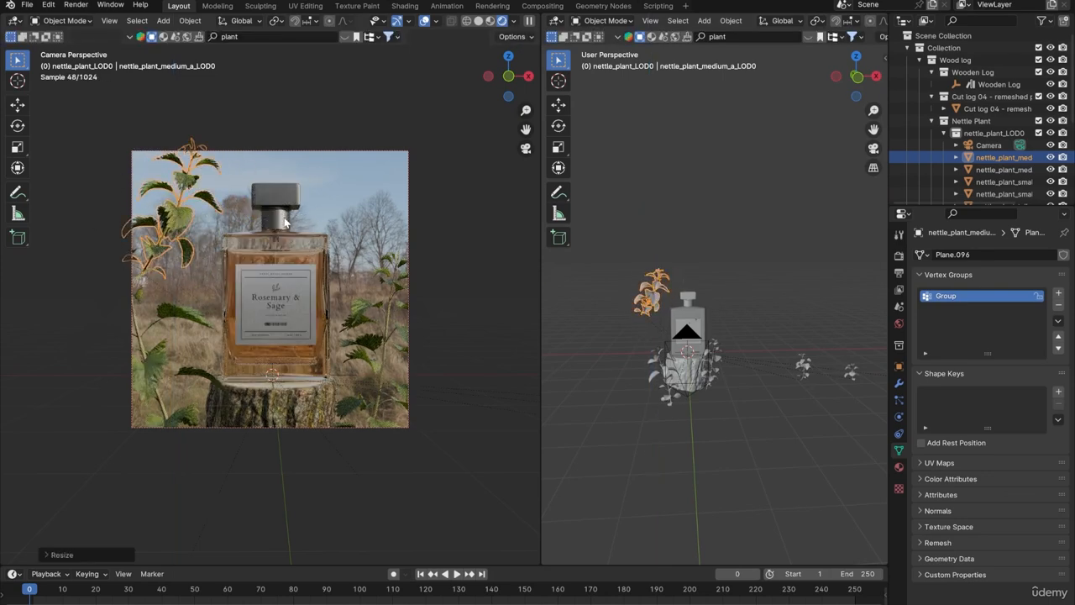
Shift the medium nettle plant slightly outward and up in the camera frame, away from the bottle
click(291, 125)
middle_drag(651, 327, 659, 306)
key(KP_7)
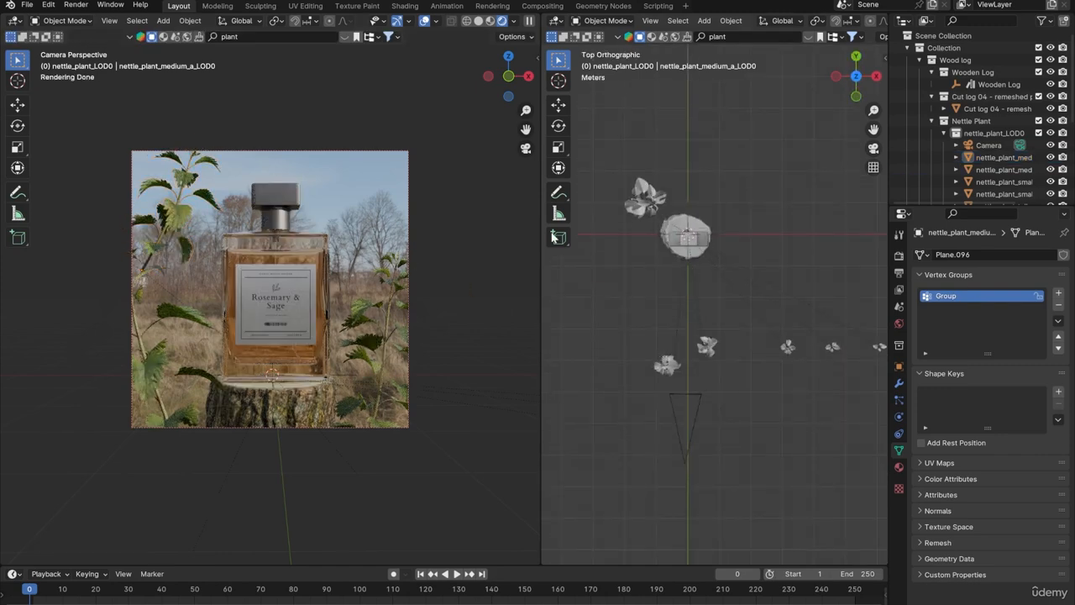
click(176, 215)
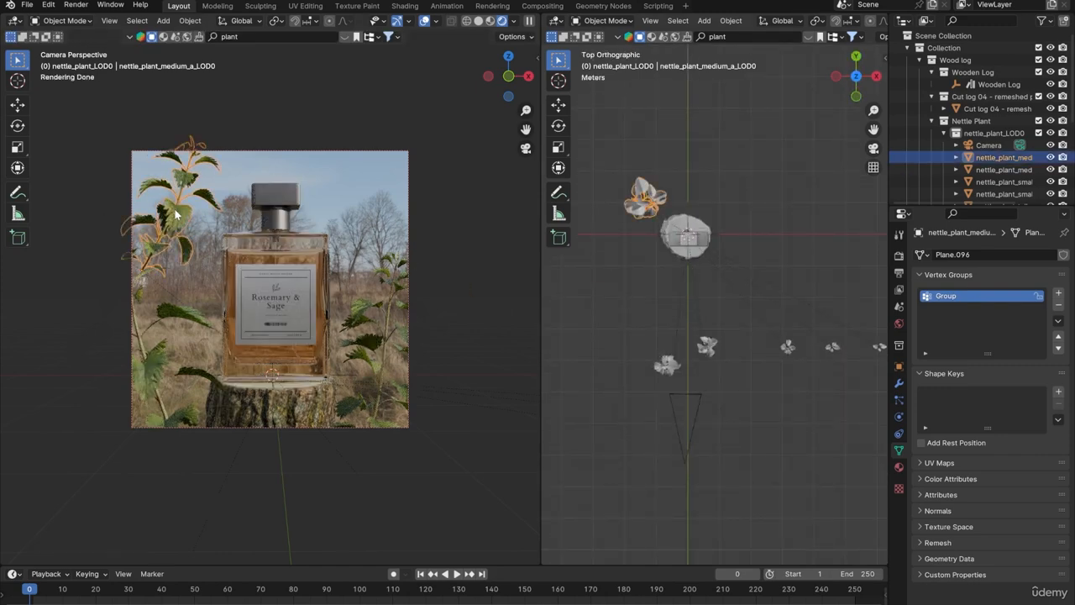
key(g)
click(267, 222)
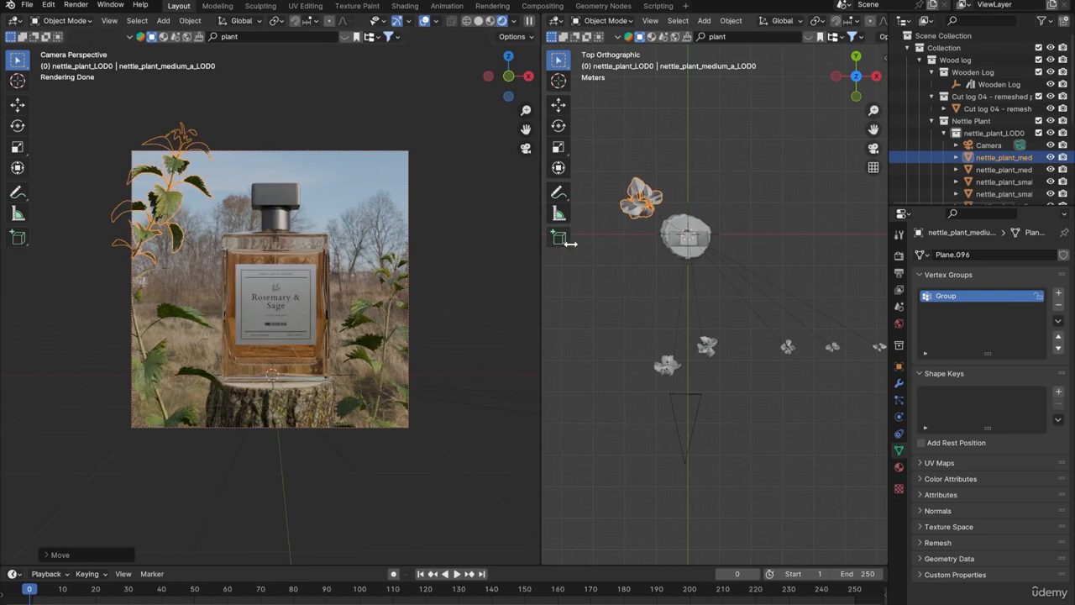
click(680, 157)
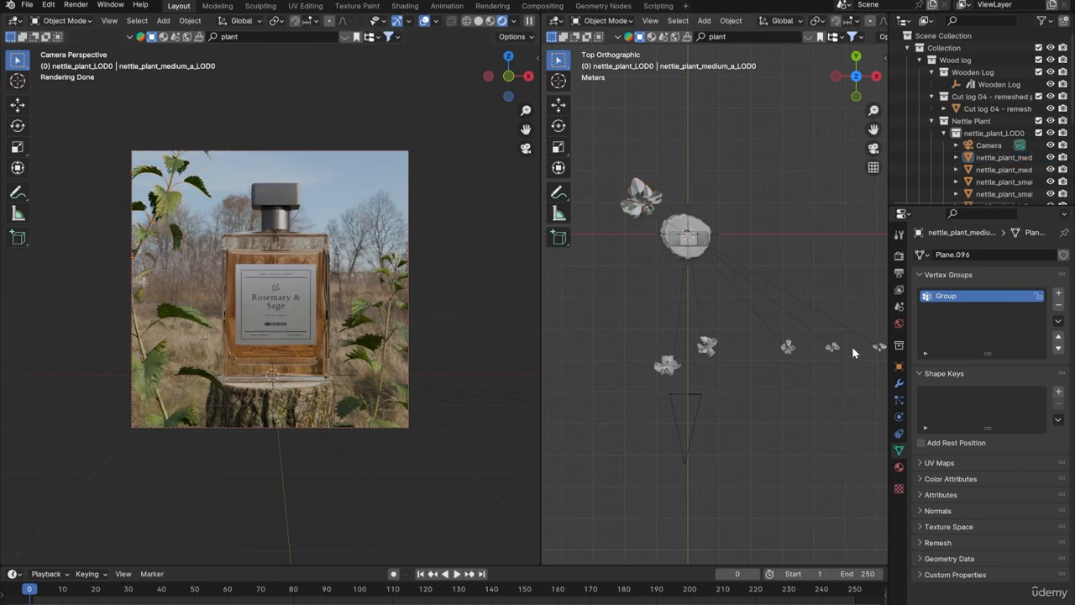
Delete the unused medium and small nettle plants standing in the row beside the scene
click(785, 349)
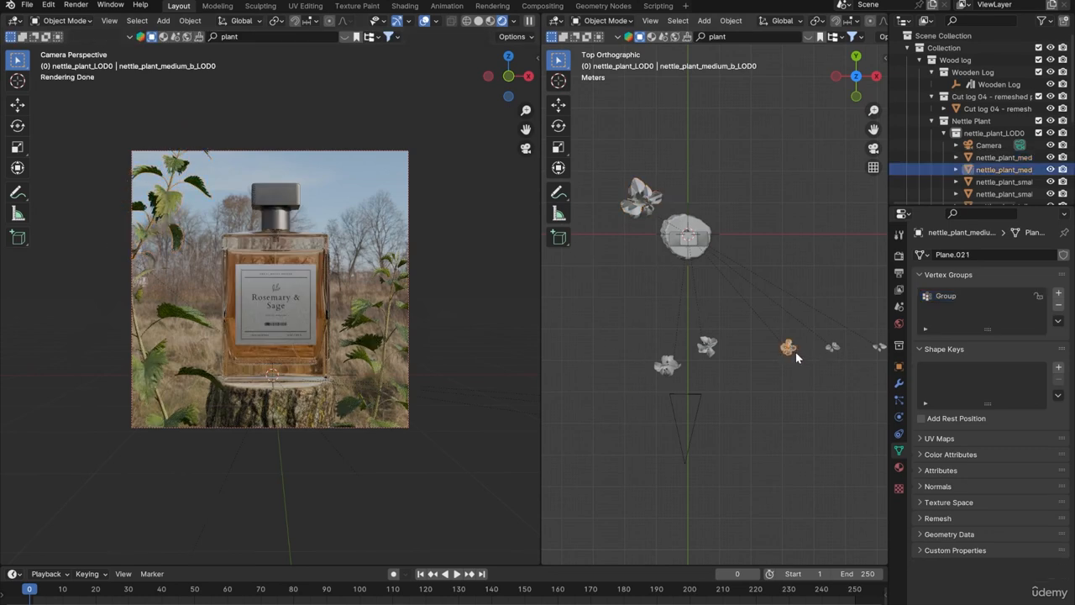
shift+middle_drag(795, 351, 751, 364)
drag(795, 371, 679, 287)
key(Delete)
scroll(679, 287, up, 2)
Duplicate the tall right nettle plant, place the copy behind and to the right of the stump in top view, and scale it up
click(631, 352)
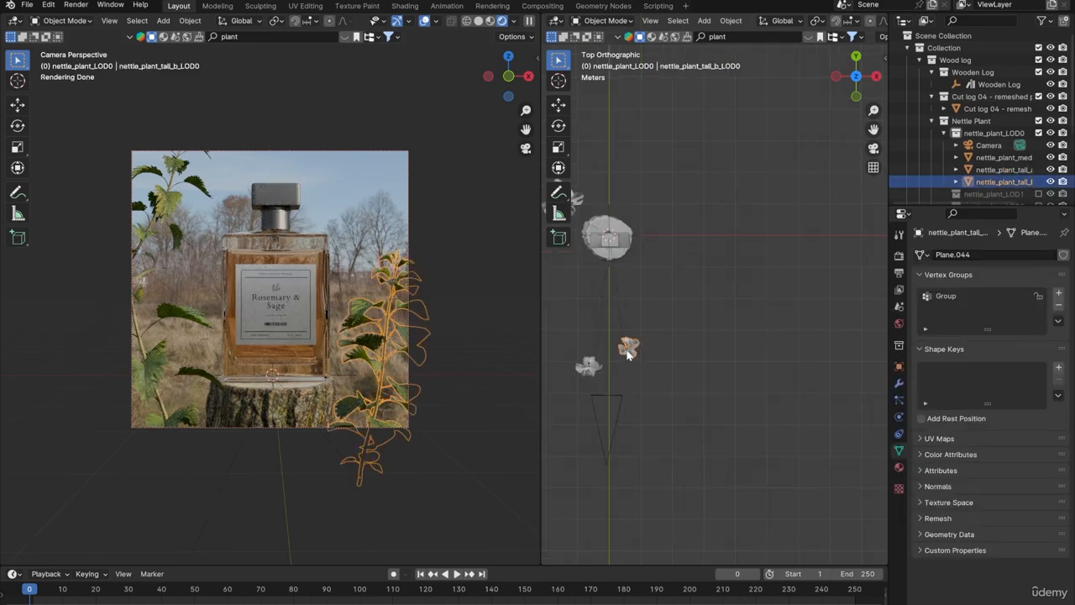
shift+middle_drag(637, 316, 692, 377)
key(shift+d)
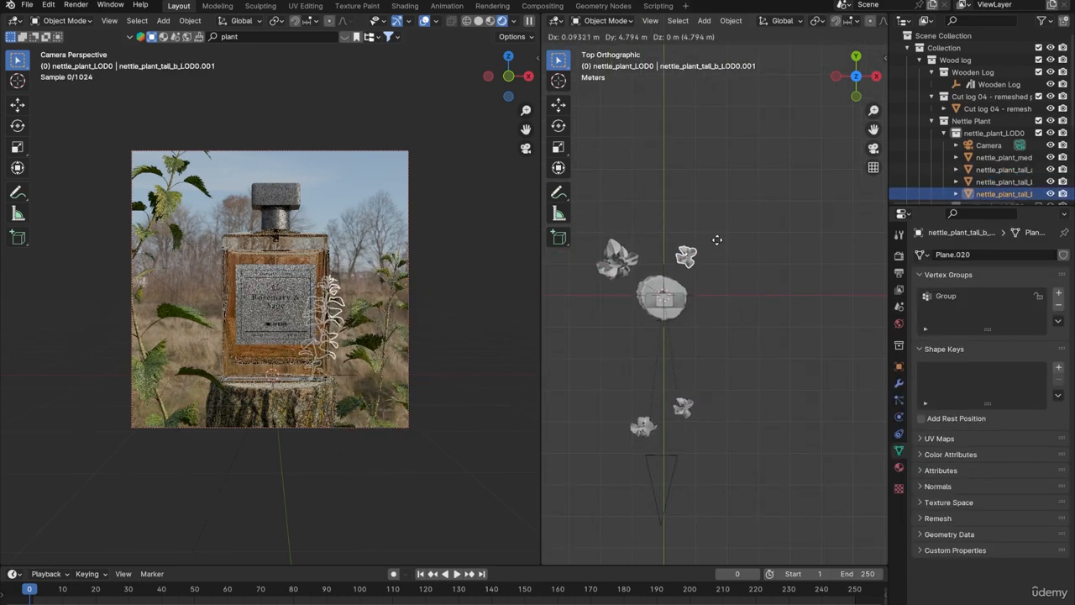
click(725, 247)
key(s)
click(752, 234)
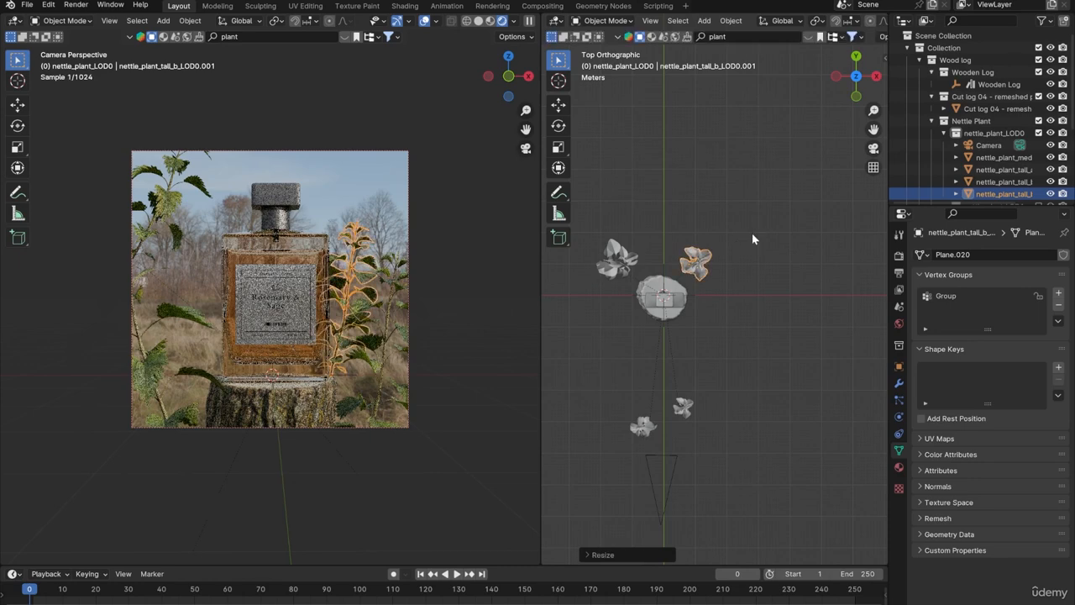
Move the duplicated tall plant into the camera frame's upper-right corner and tilt its top toward the bottle cap
middle_drag(719, 336, 554, 329)
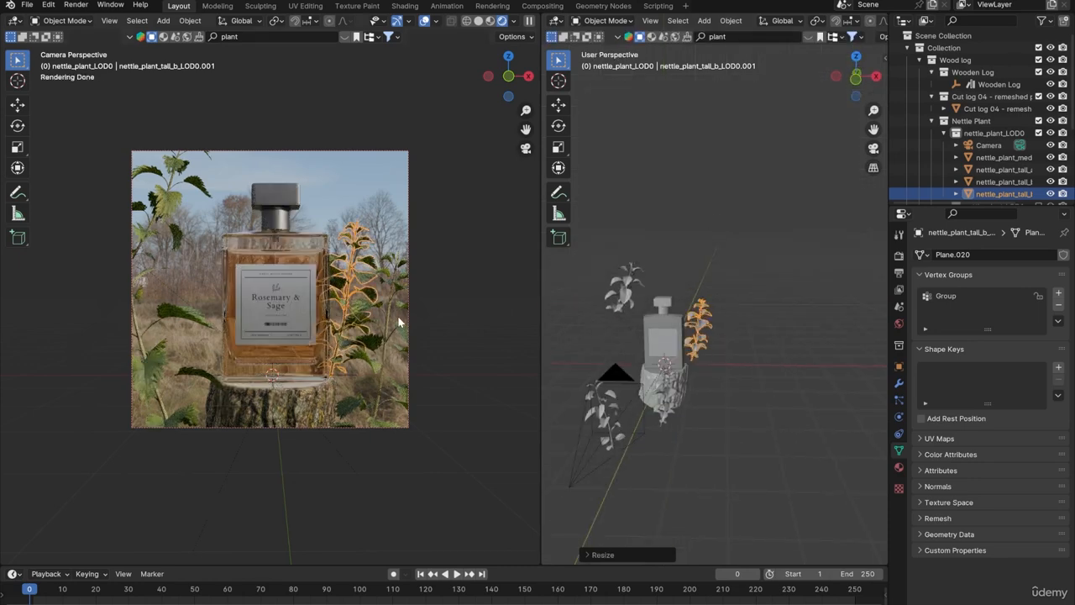
key(g)
click(435, 221)
key(r)
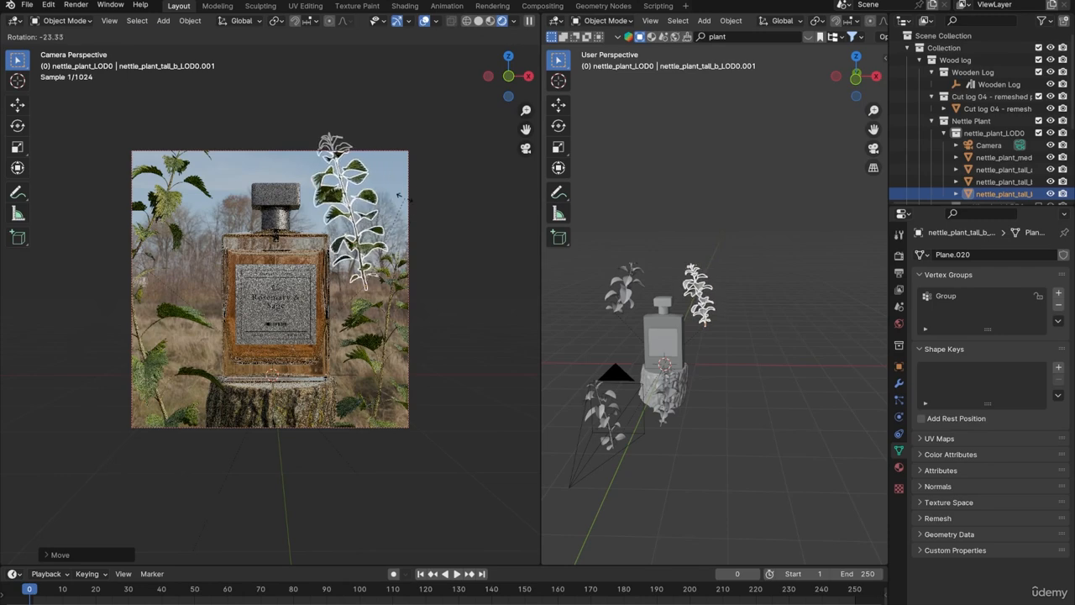
click(462, 185)
key(r)
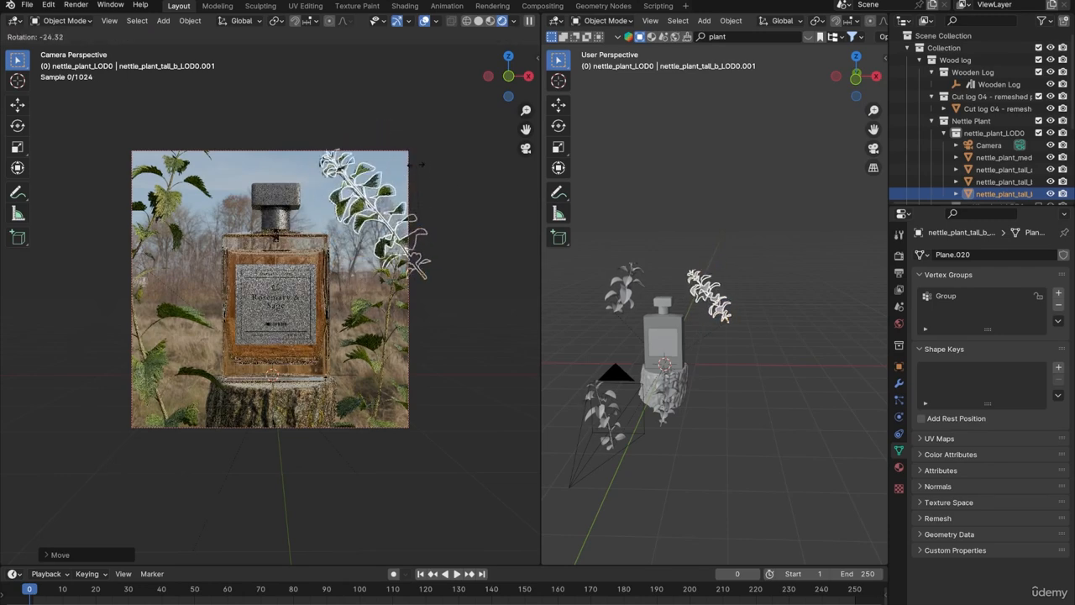
click(416, 164)
Enlarge the duplicated tall plant slightly and reposition it so its tip and base run past the frame's upper-right edges
key(s)
click(432, 149)
key(g)
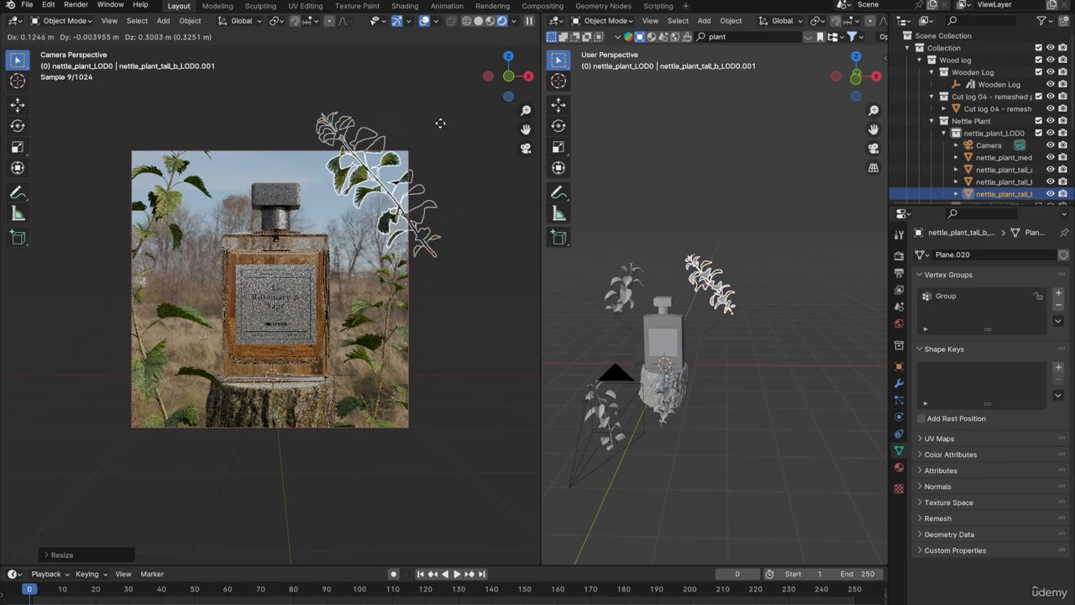
click(420, 155)
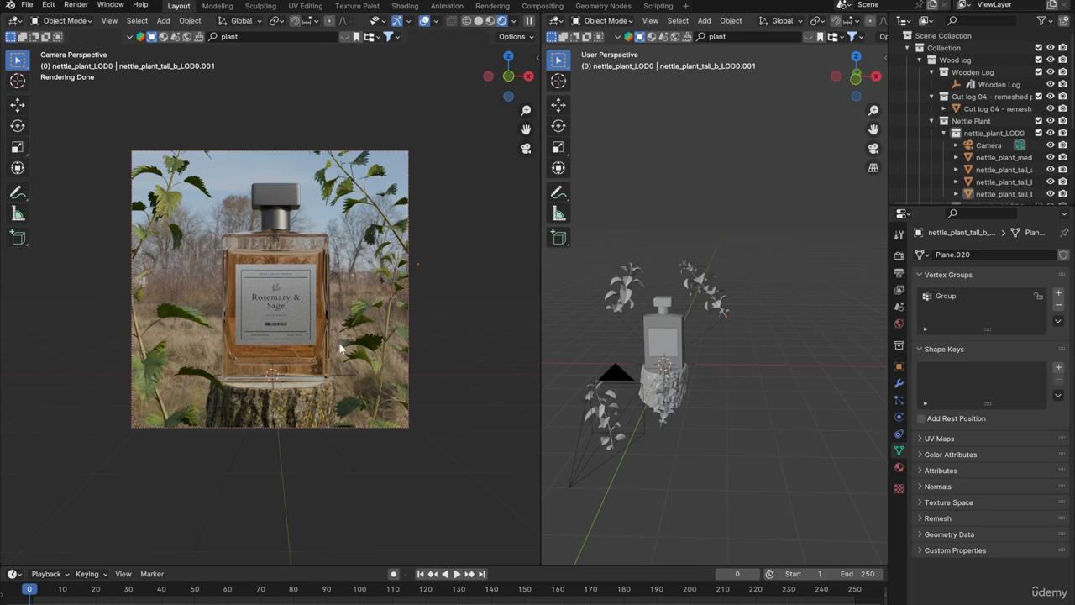
Rotate the tall left nettle plant in the camera view so its stem stands inside the frame, nearer the bottle
click(173, 308)
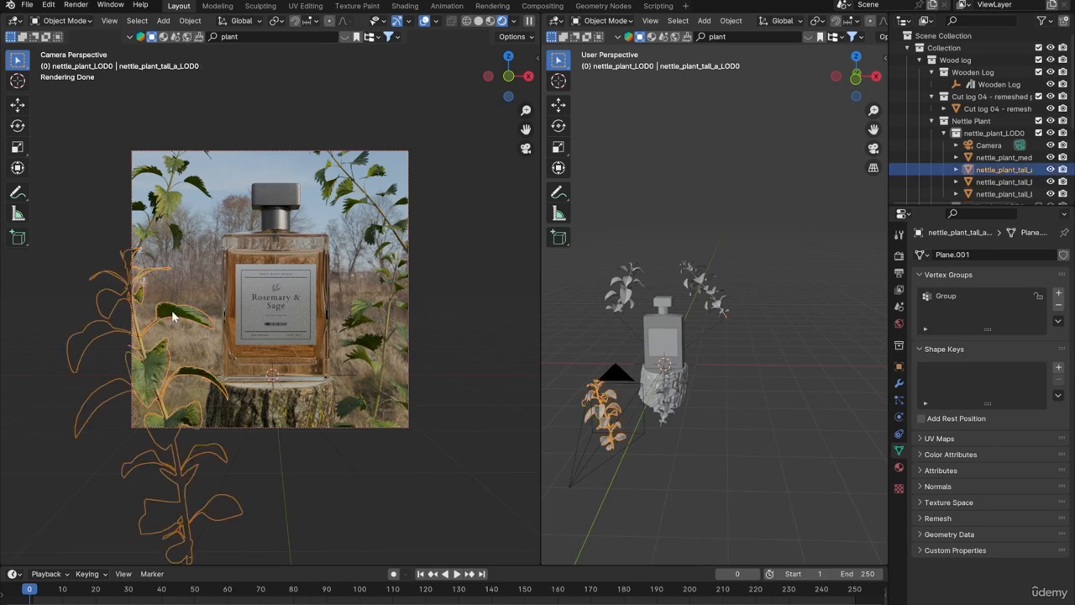
key(r)
click(258, 309)
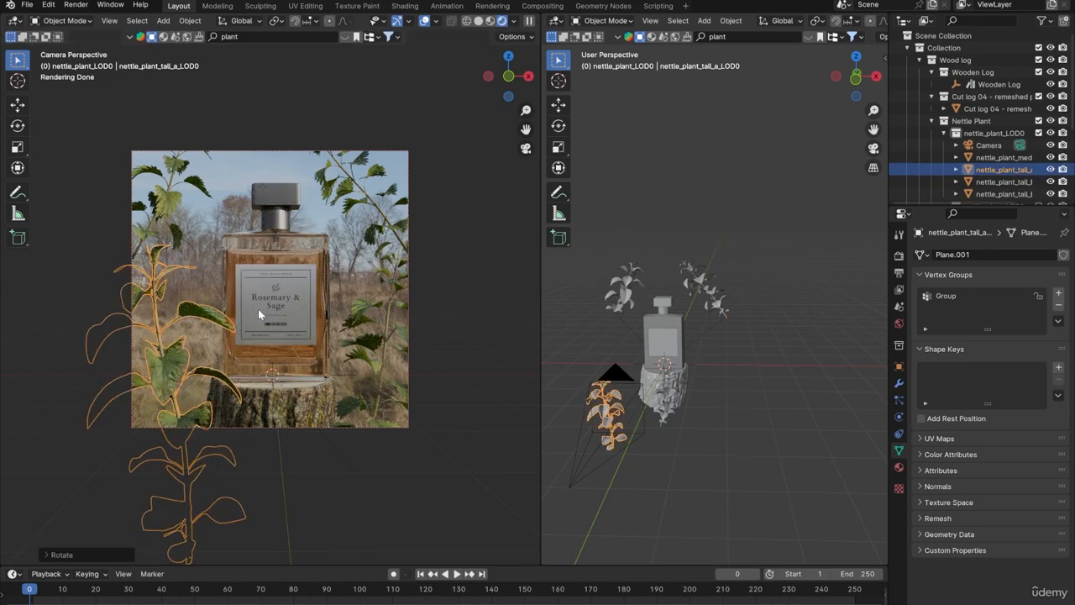
key(r)
click(254, 306)
click(231, 183)
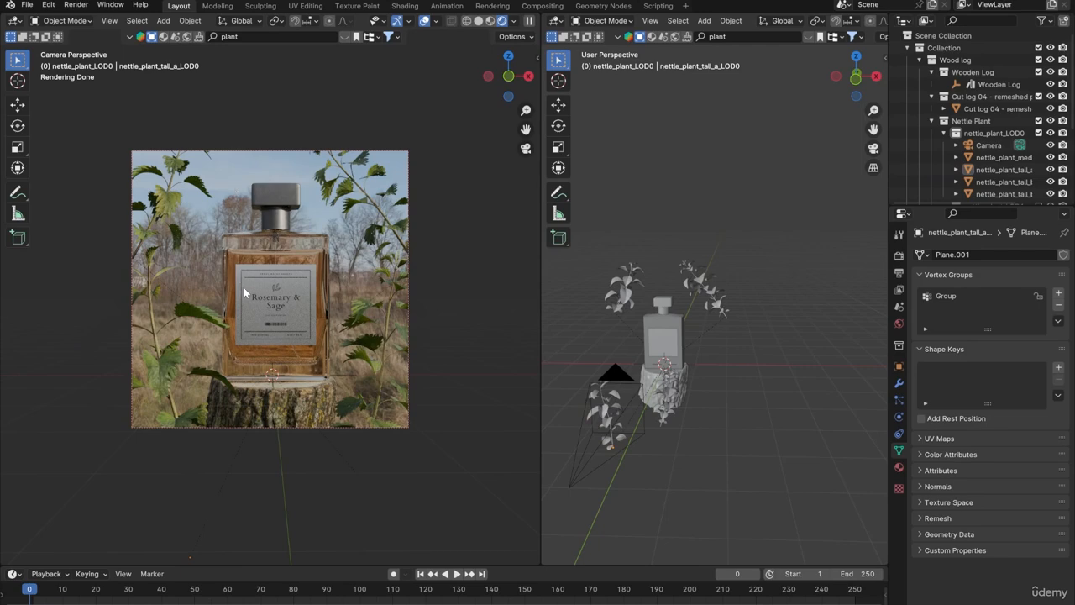
Nudge the tall right nettle plant slightly toward the bottle in the camera view
click(357, 306)
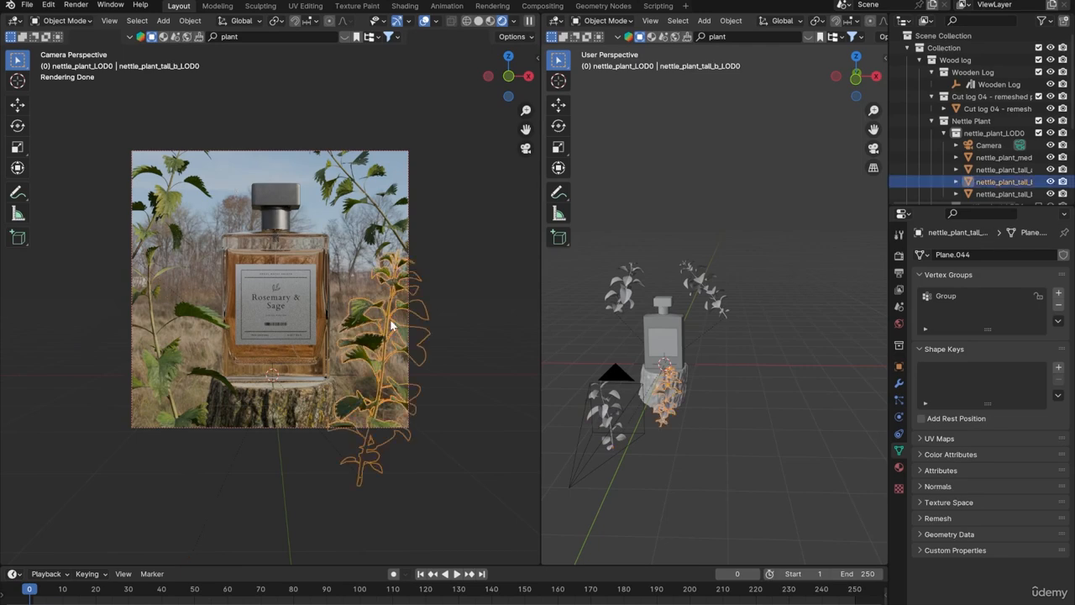
key(g)
click(388, 323)
click(447, 203)
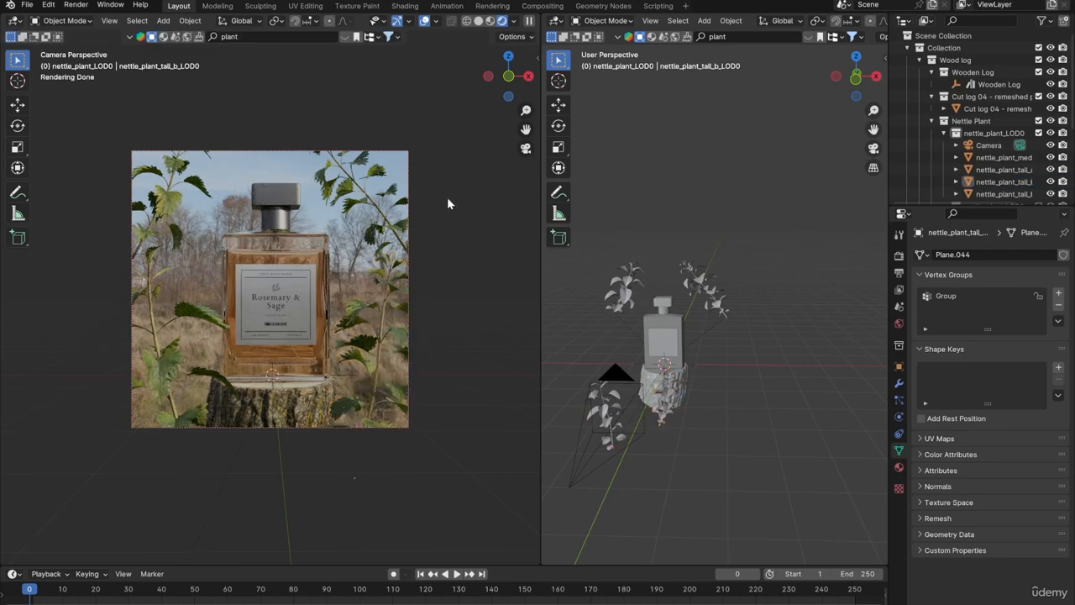
Shift the medium nettle plant up and outward, enlarge it slightly, and tilt its top toward the bottle cap
click(166, 204)
key(g)
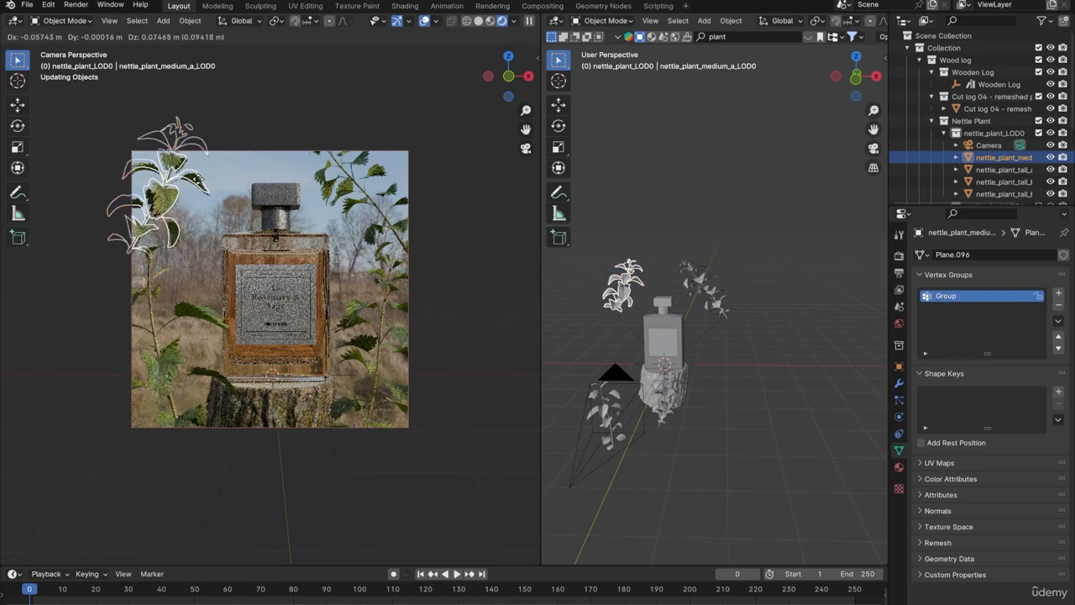
click(208, 183)
key(s)
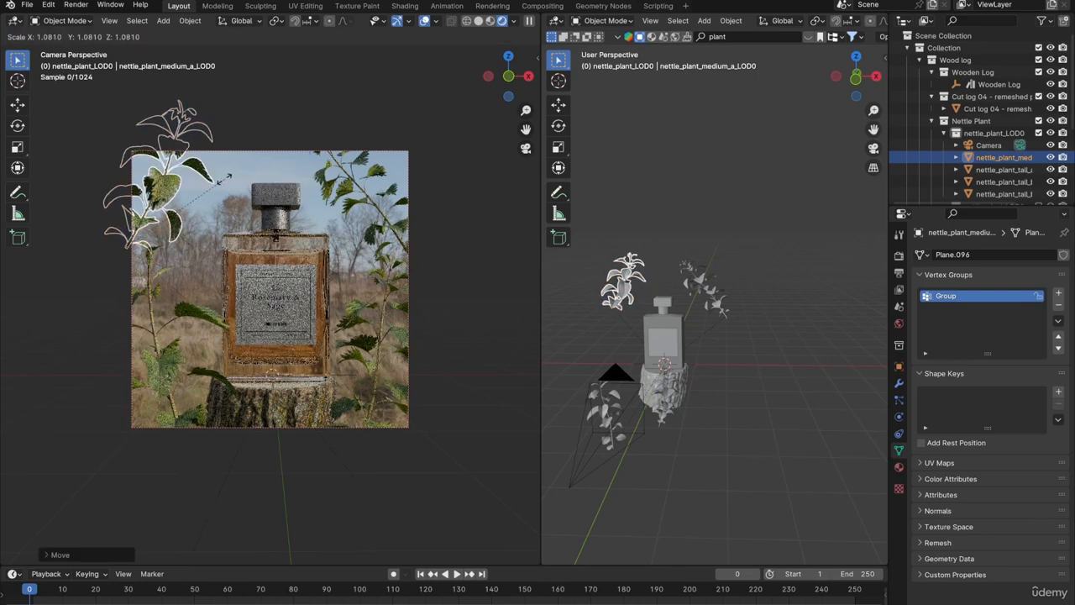
click(228, 163)
key(r)
click(248, 177)
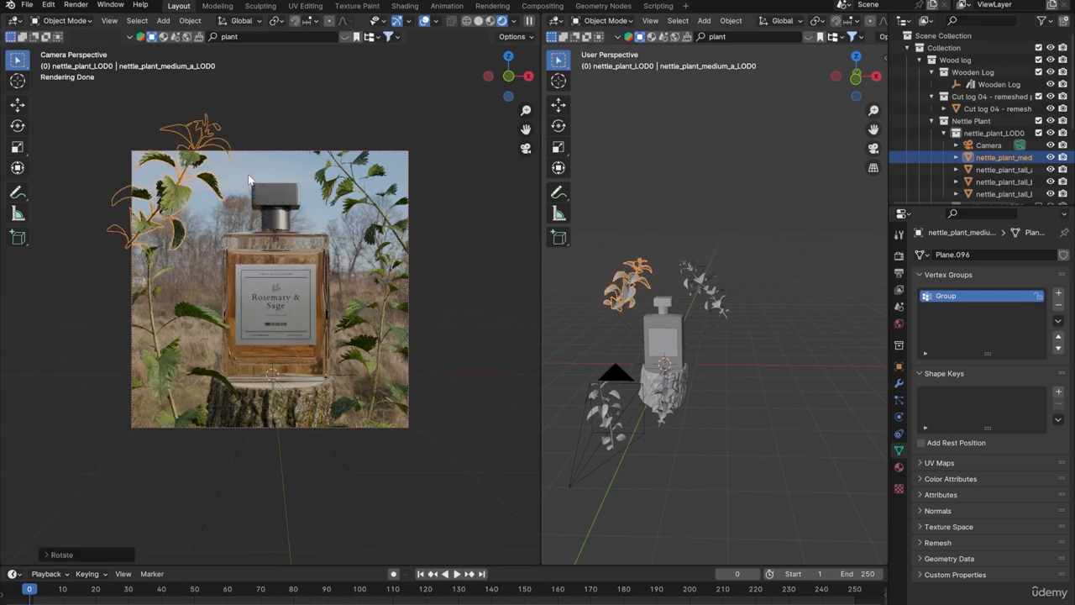
Move the medium nettle plant slightly down and outward so only its inner leaves fill the frame's upper-left corner
key(g)
key(Escape)
key(g)
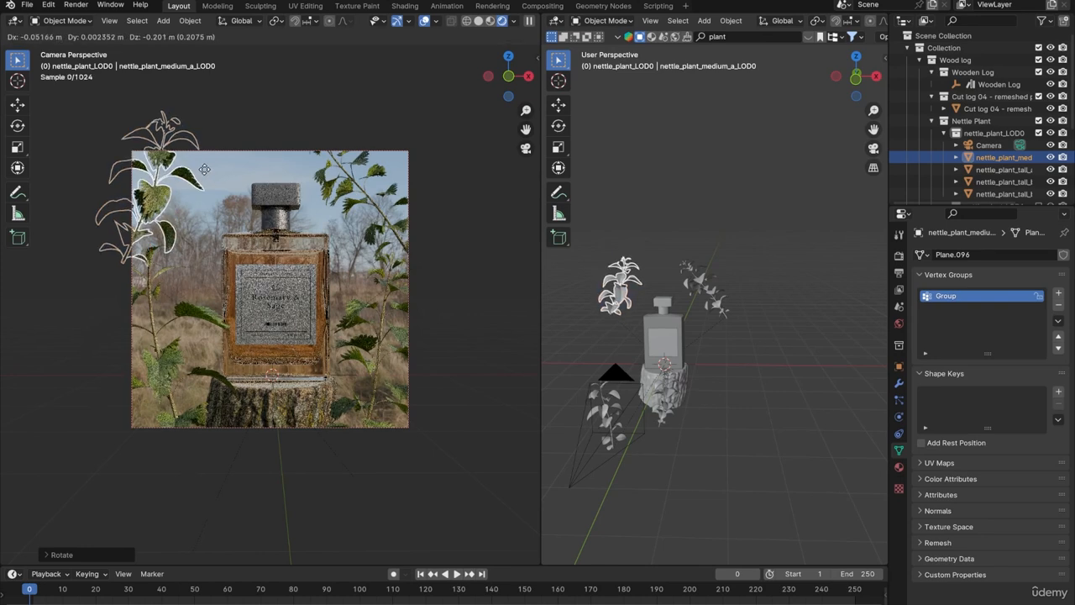
click(193, 171)
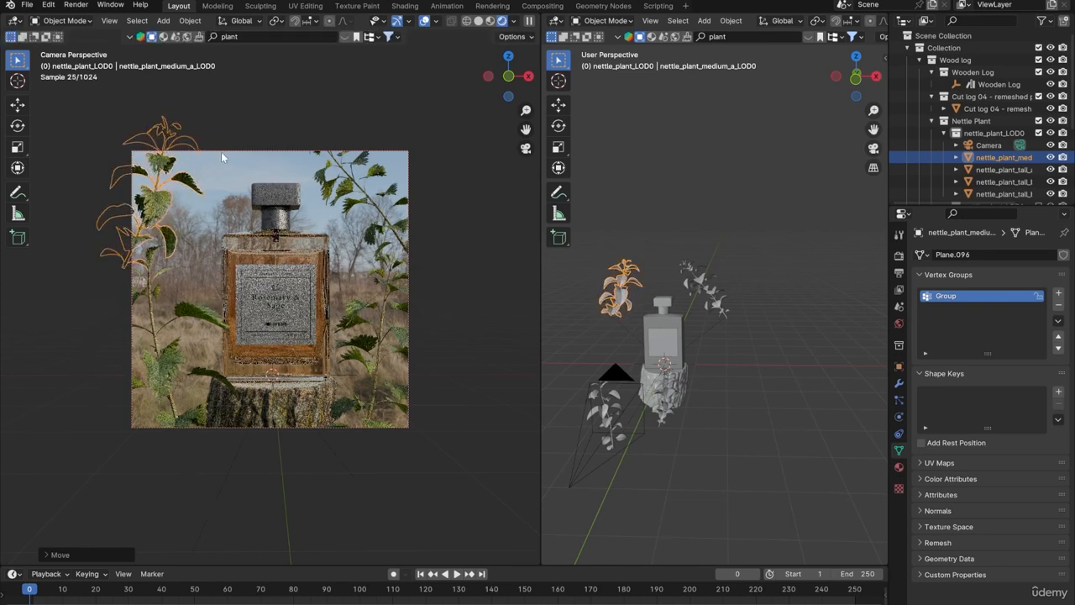
click(274, 159)
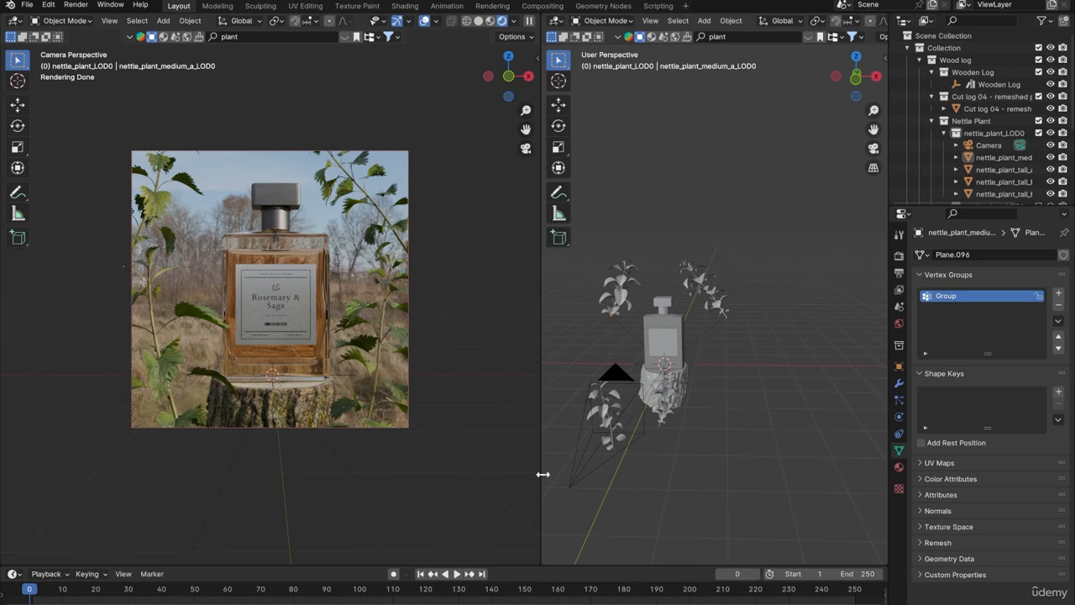
Enable depth of field on the camera and pick the bottle's label, Plane, as the focus object
click(569, 492)
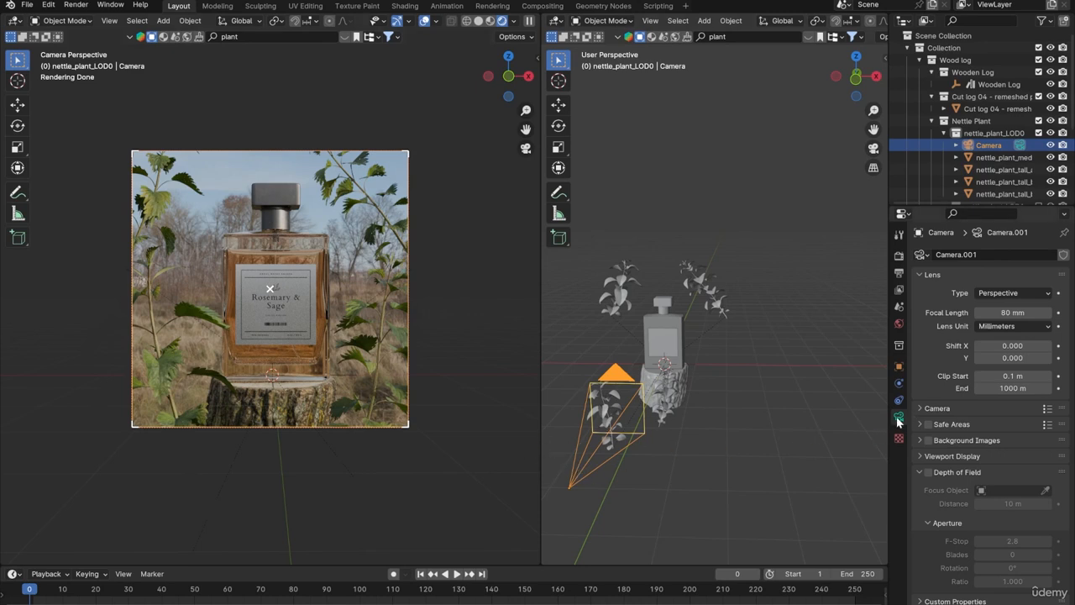
click(928, 472)
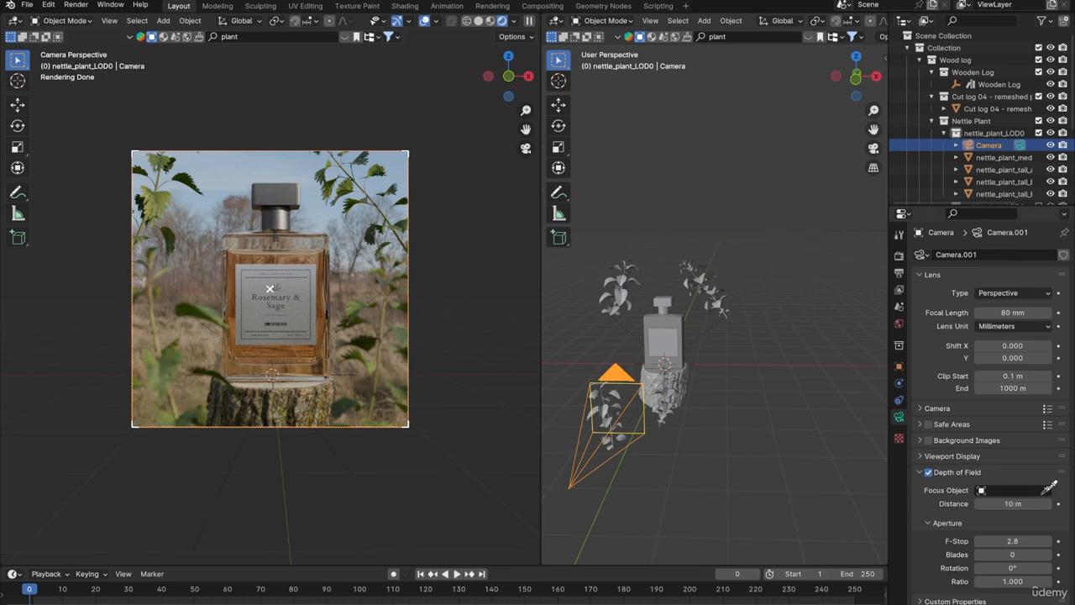
click(293, 305)
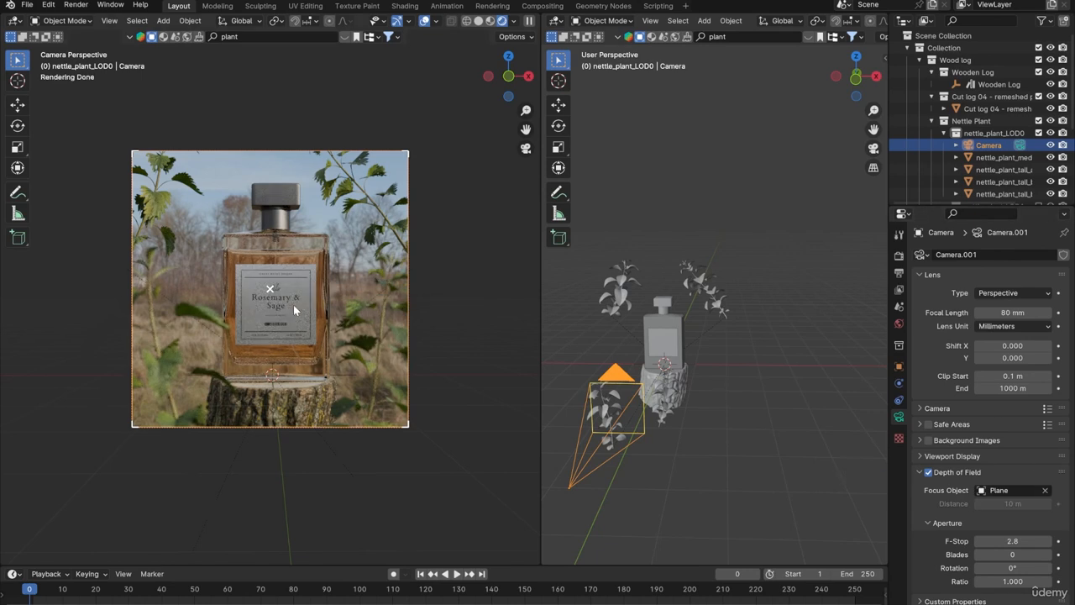
scroll(263, 343, up, 4)
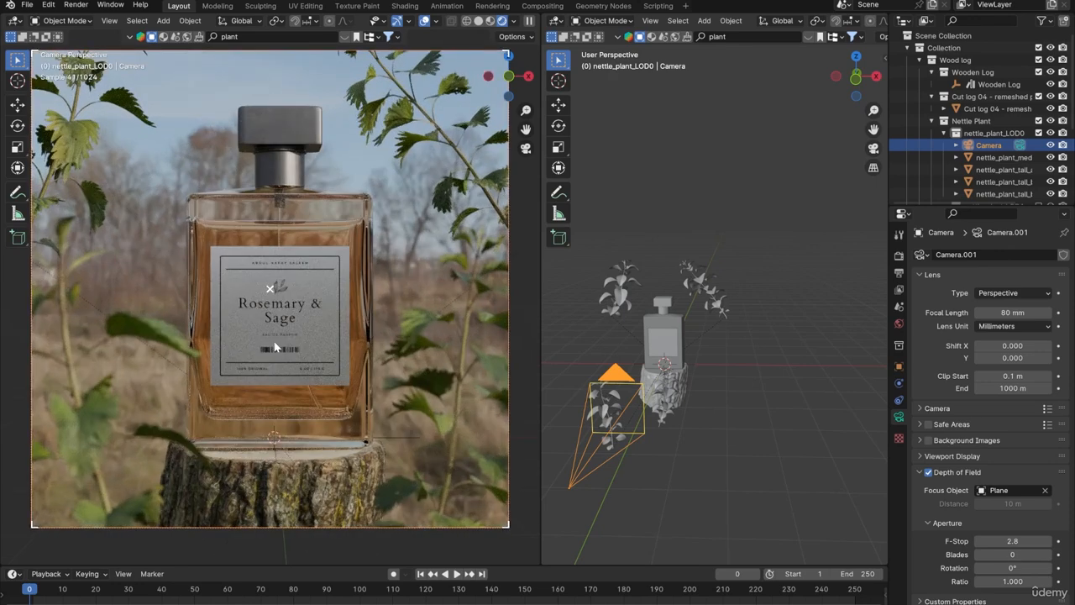
key(Home)
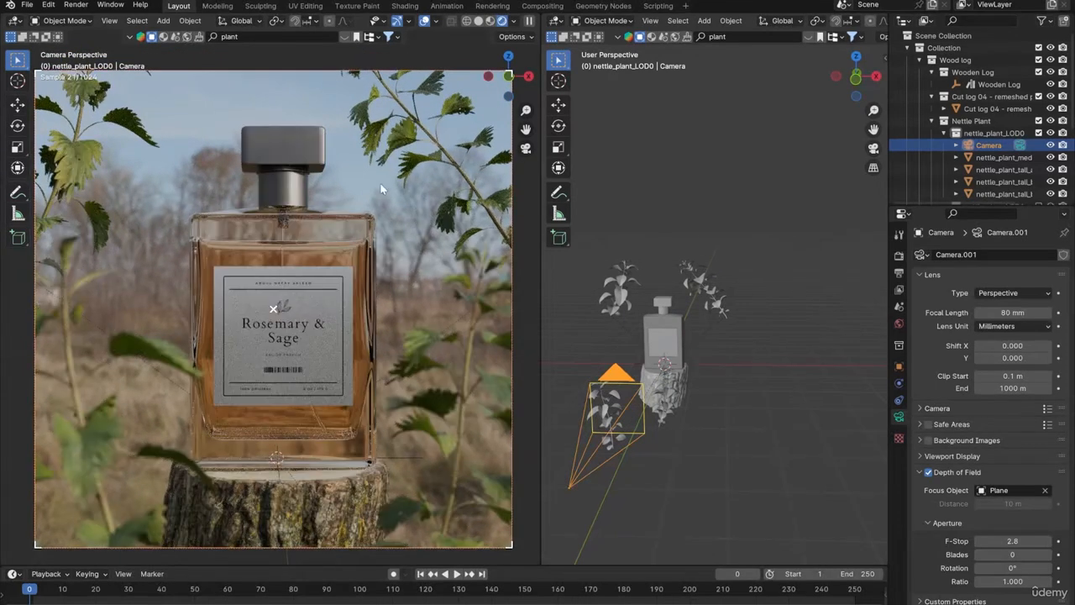
Move the two upper nettle plants together about 2.4 m along Y, farther behind the stump from the camera
click(404, 134)
key(KP_7)
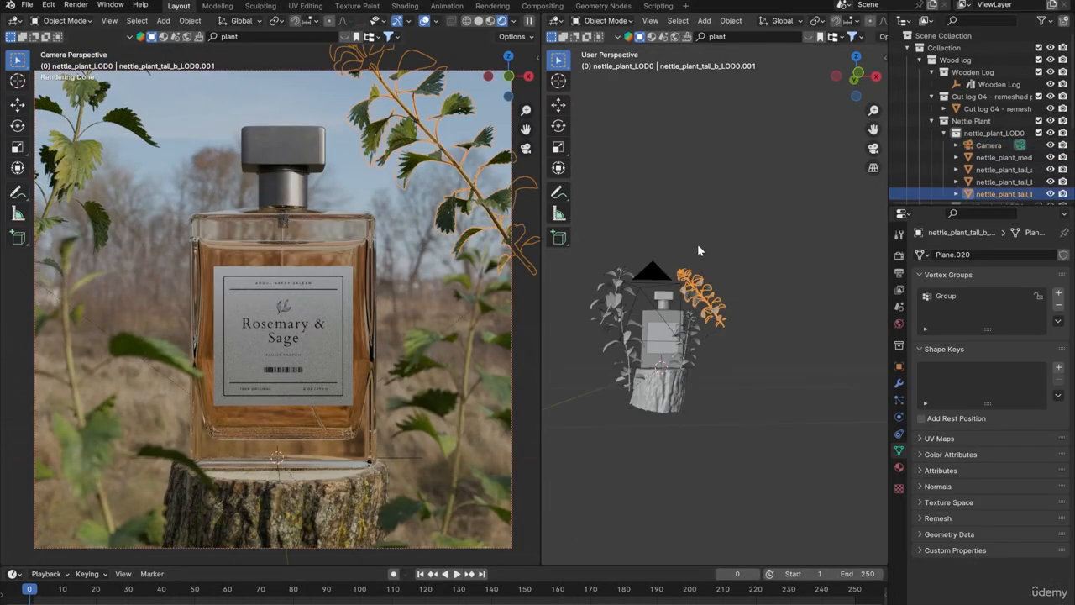
shift+click(626, 309)
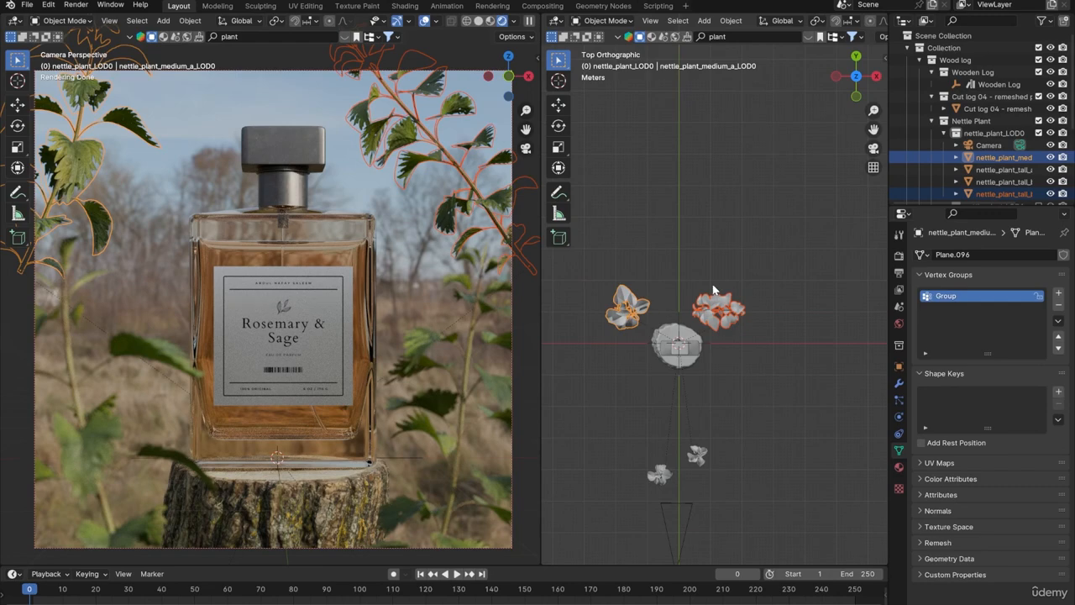
key(g)
key(y)
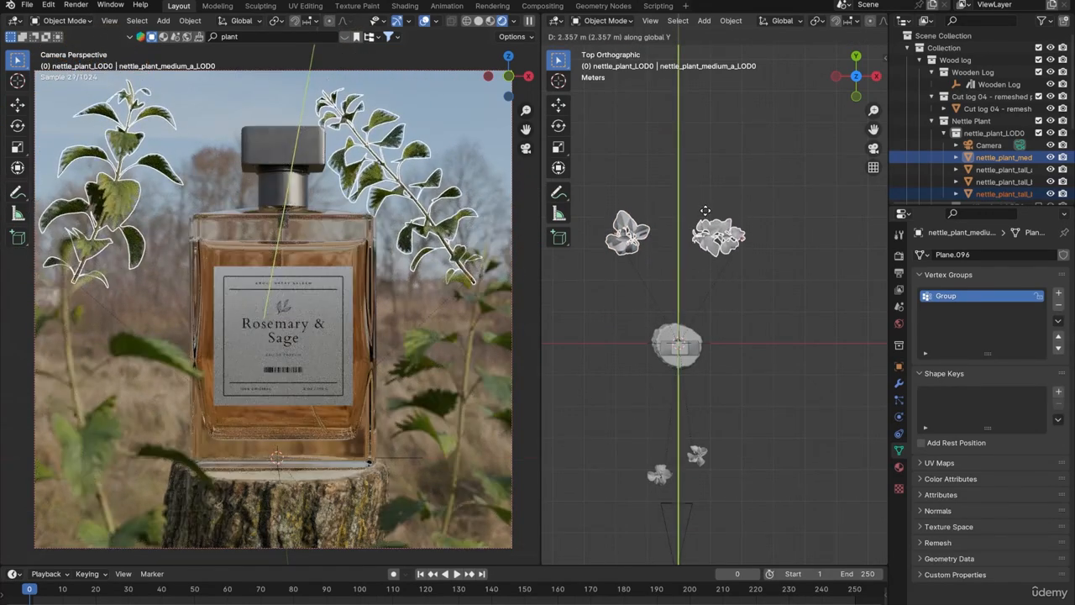
click(705, 217)
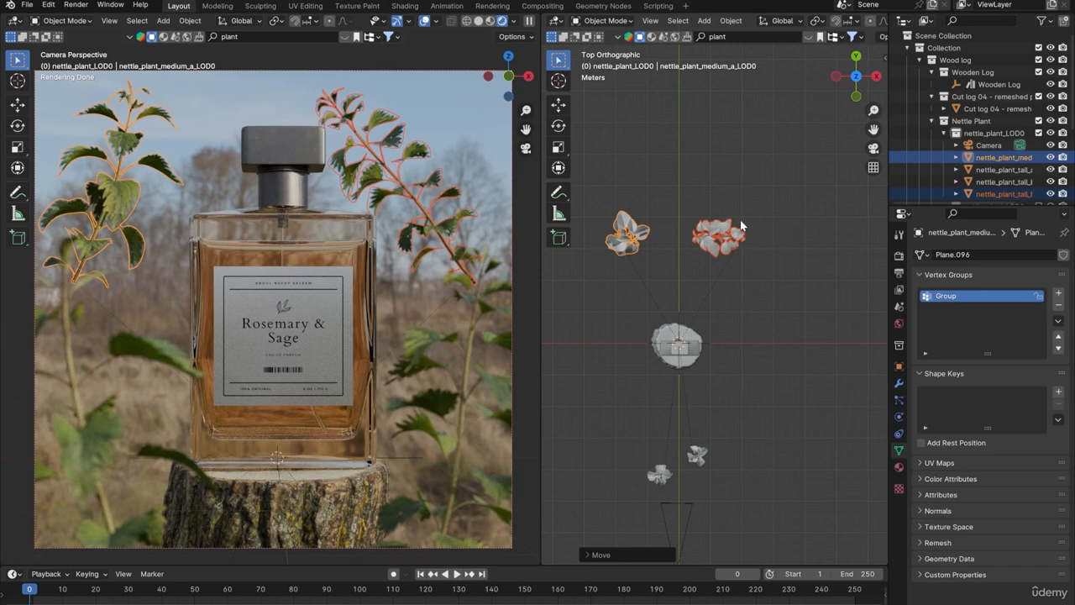
Scale up the duplicated tall plant behind the bottle and move it outward into the frame's upper-right corner
click(418, 153)
key(s)
click(467, 79)
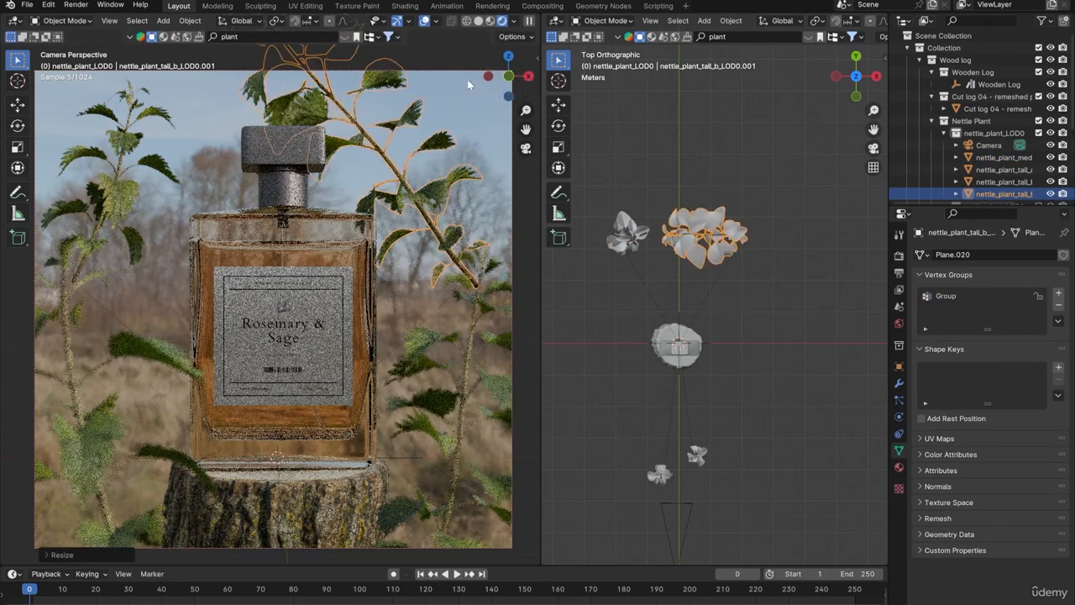
key(g)
click(536, 180)
click(682, 133)
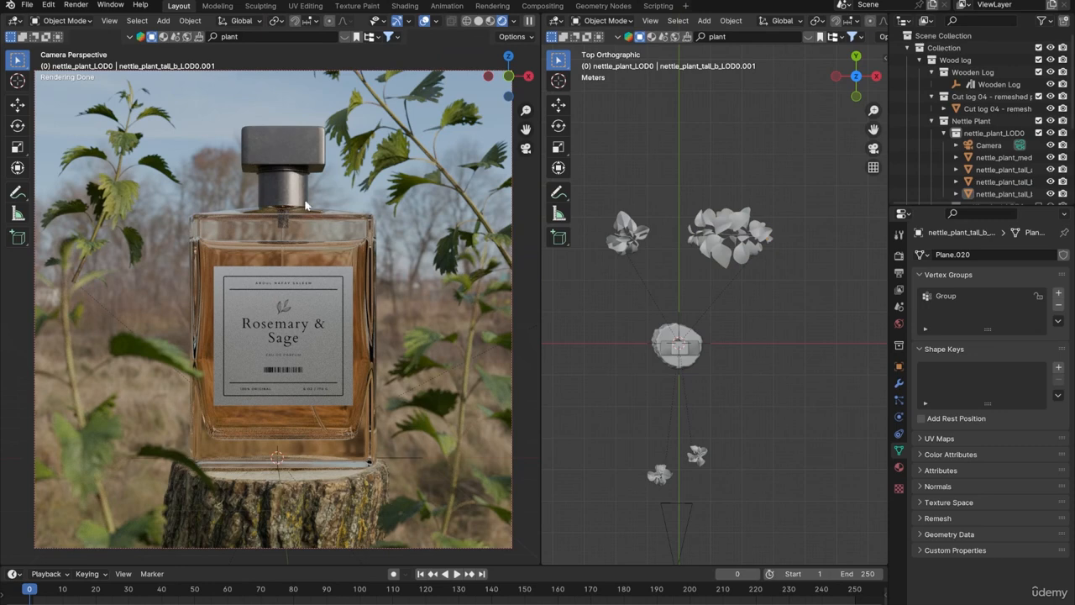
Tilt the duplicated tall nettle plant in the frame's upper-right corner by a few degrees and shift it slightly toward the bottle
click(445, 172)
key(r)
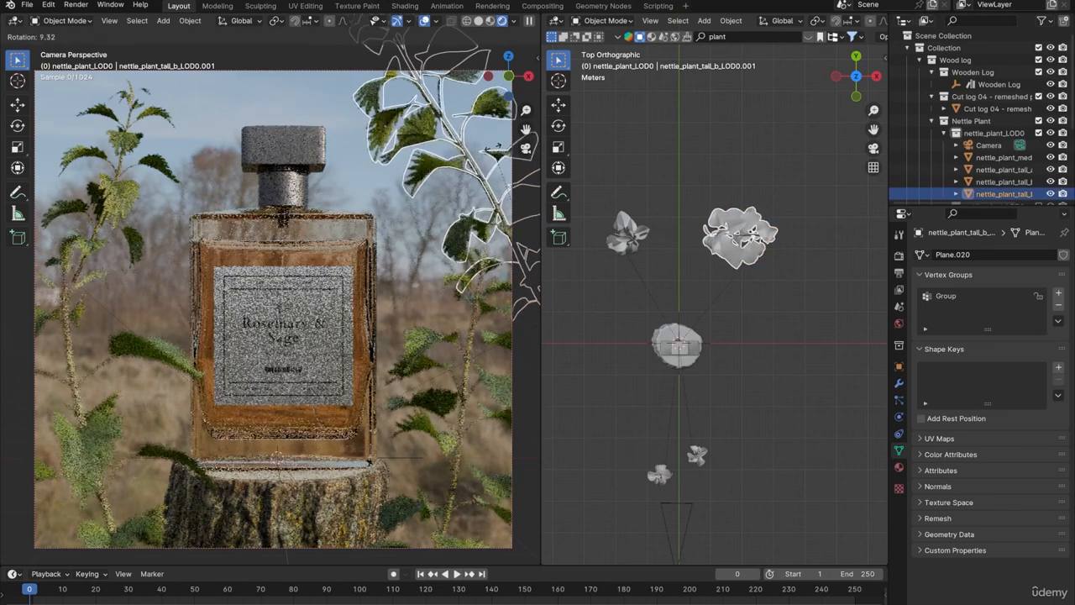
click(492, 149)
key(g)
click(460, 173)
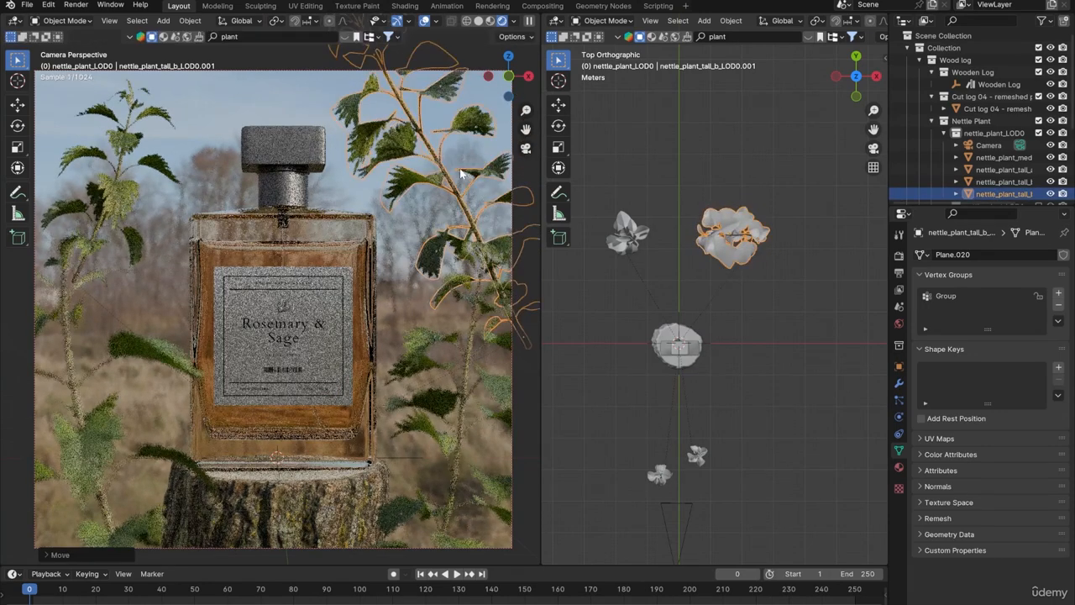
click(221, 120)
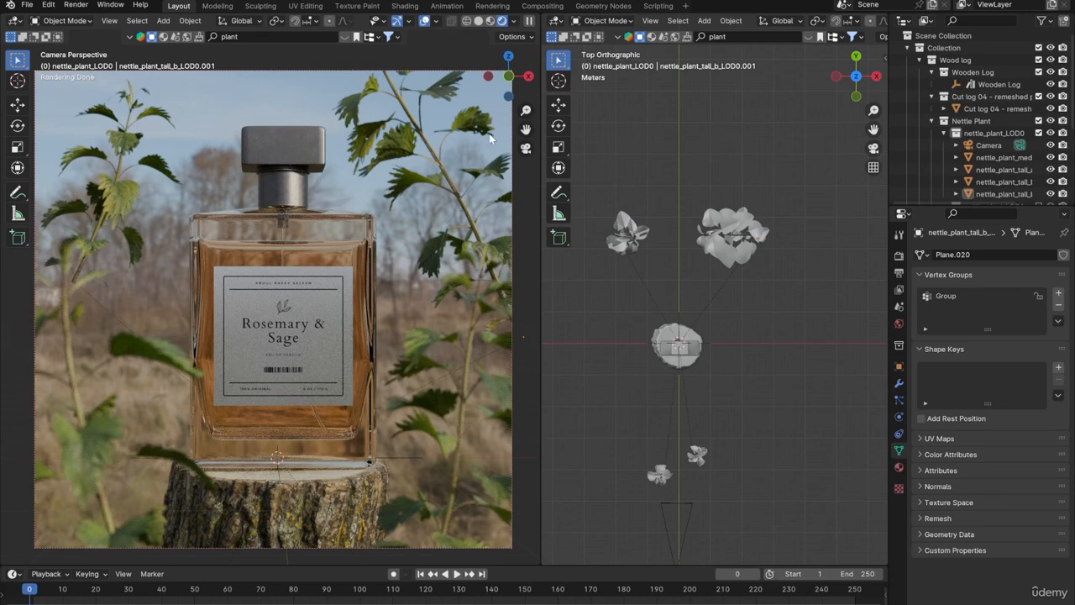
Try the tall plant lower in the frame, and settle it back up in the upper-right corner, slightly farther outward
click(449, 172)
key(g)
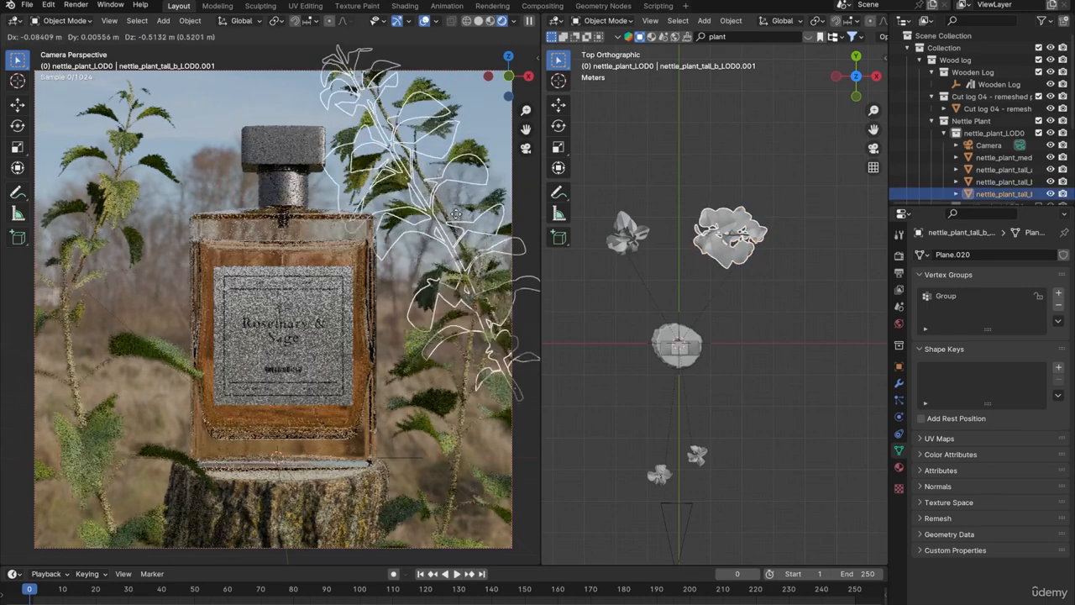
click(471, 242)
click(466, 120)
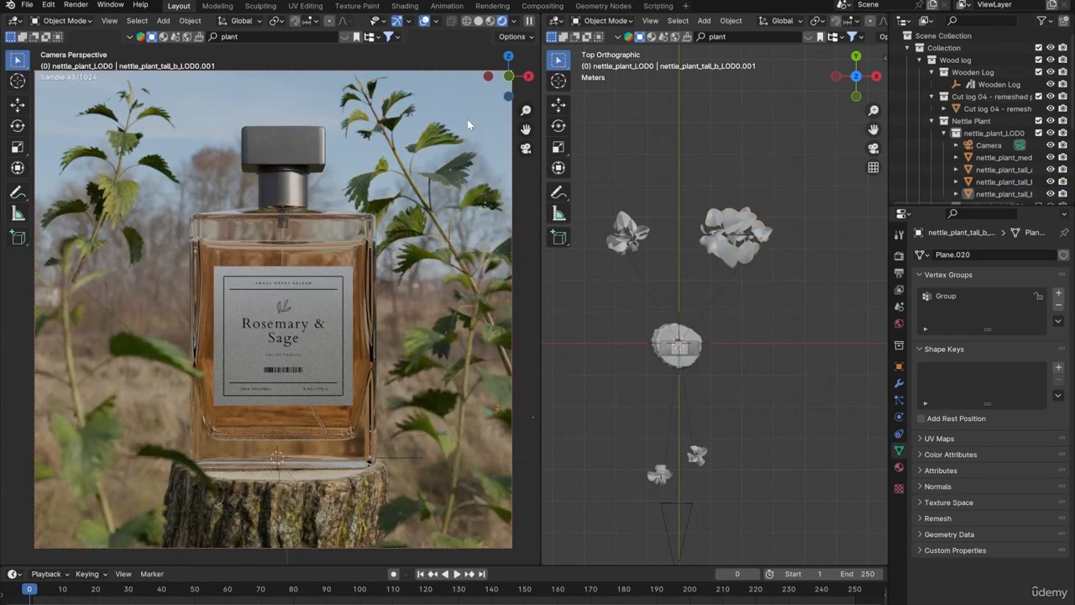
click(440, 220)
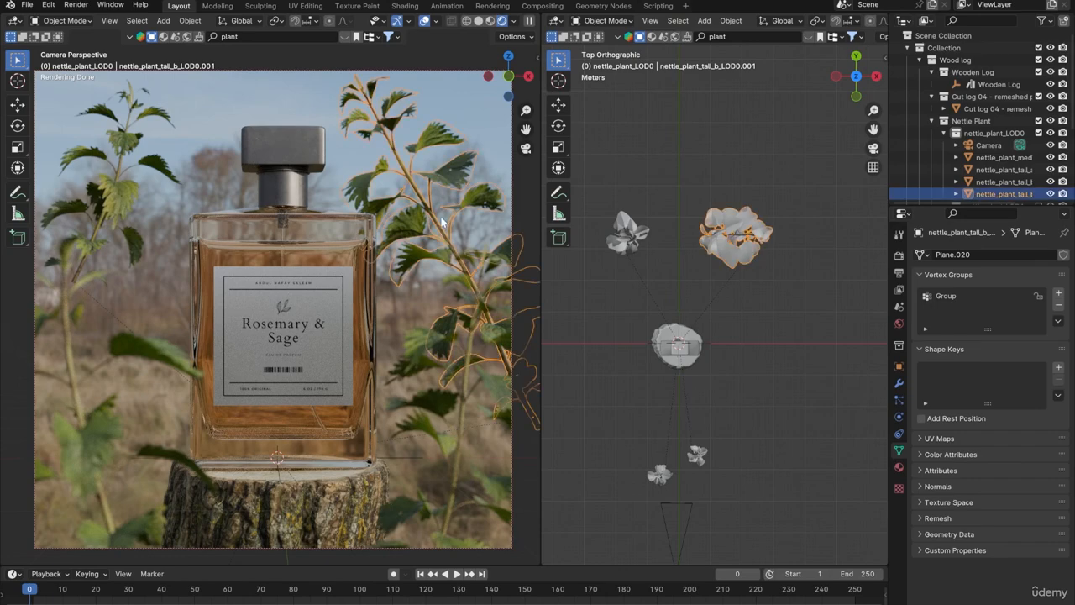
key(g)
click(448, 168)
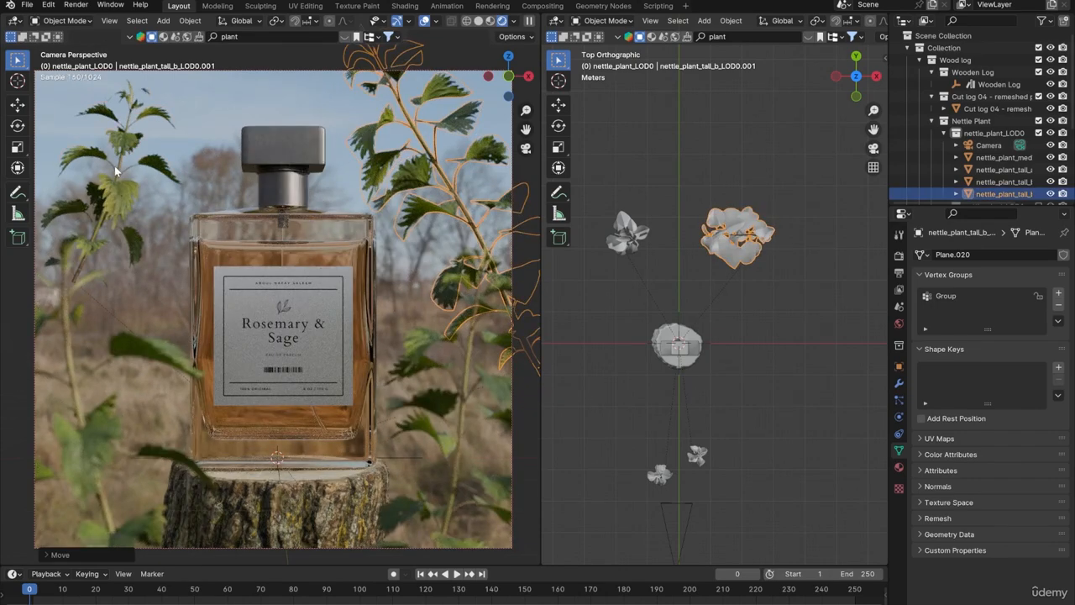
Enlarge and tilt the medium nettle plant toward the bottle, and move it outward into the frame's upper-left corner
click(114, 165)
key(s)
click(163, 133)
key(r)
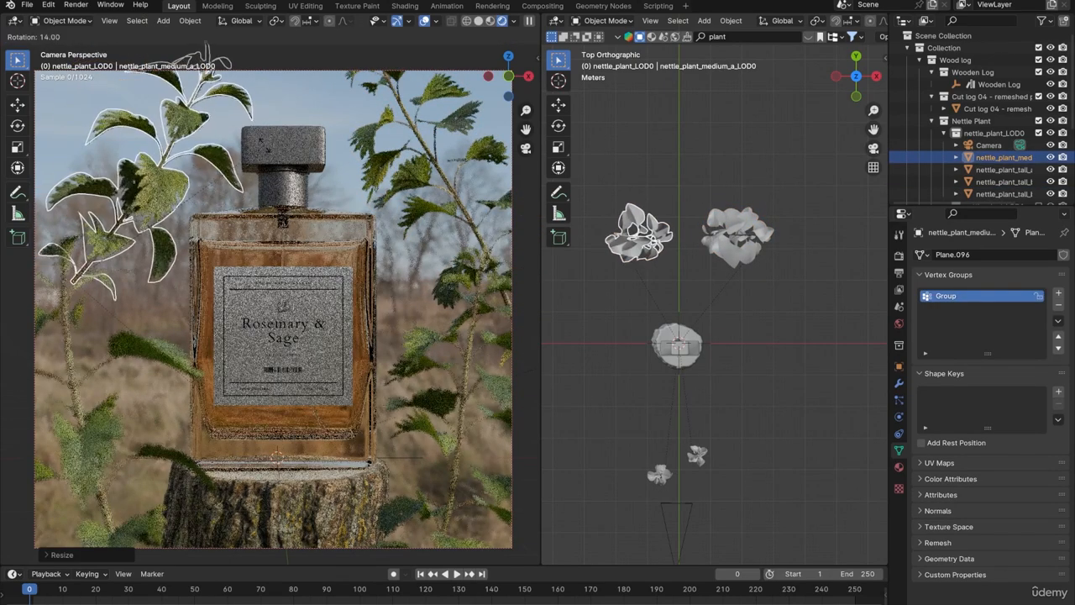
click(211, 41)
key(g)
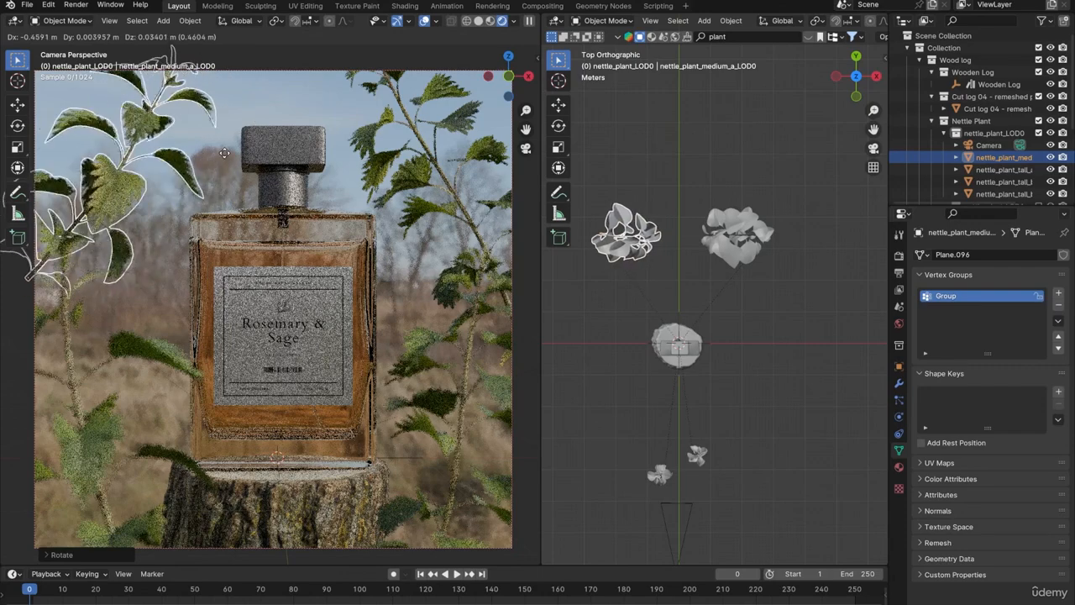
click(221, 149)
click(262, 107)
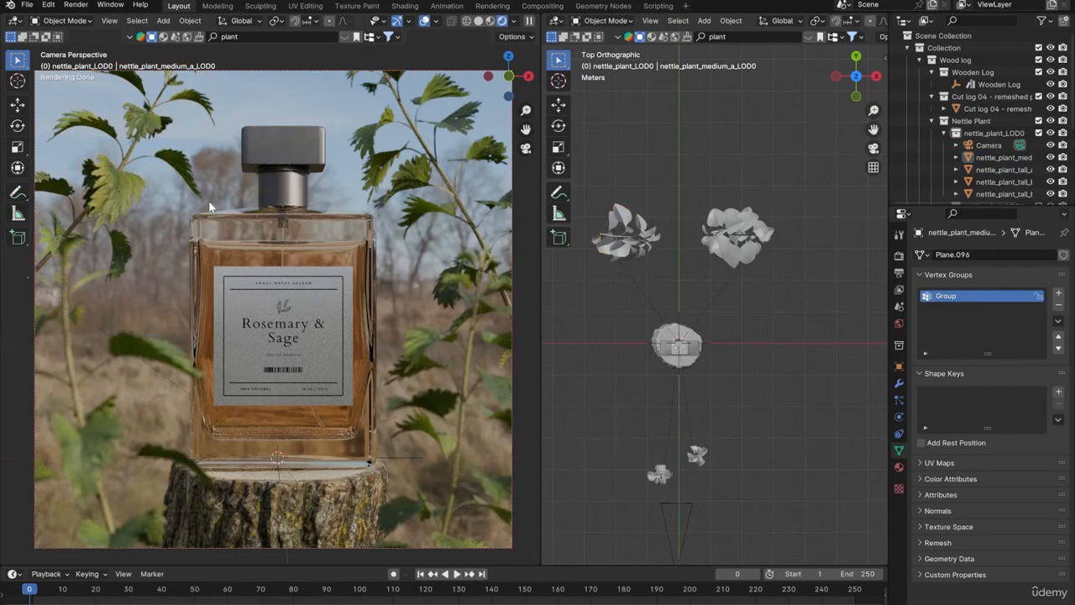
Tilt the medium plant slightly back away from the bottle and move it a little lower in the frame
click(119, 185)
key(r)
click(228, 126)
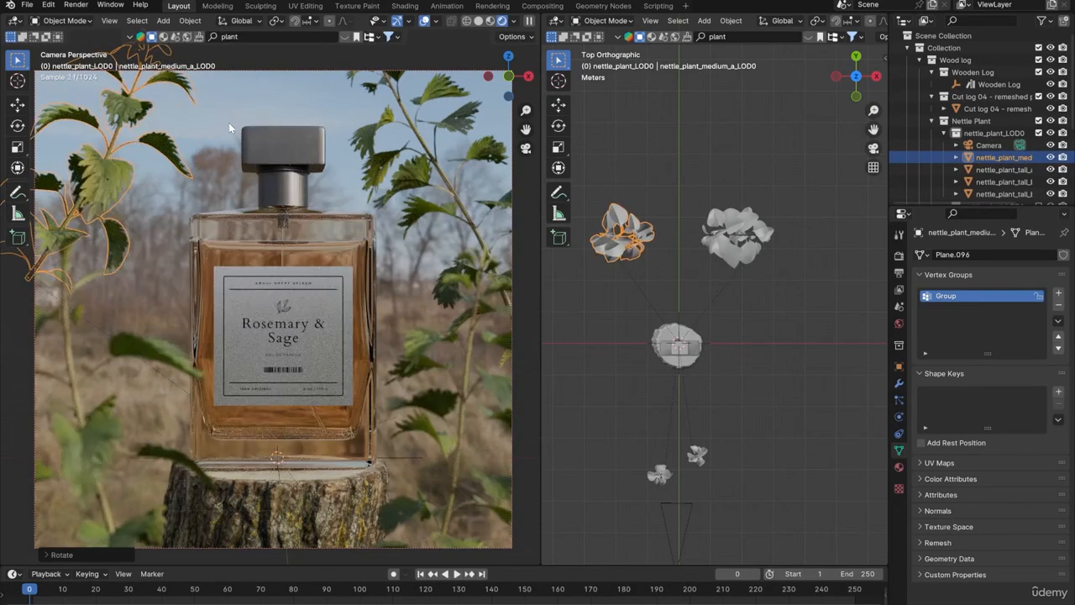
key(g)
click(271, 99)
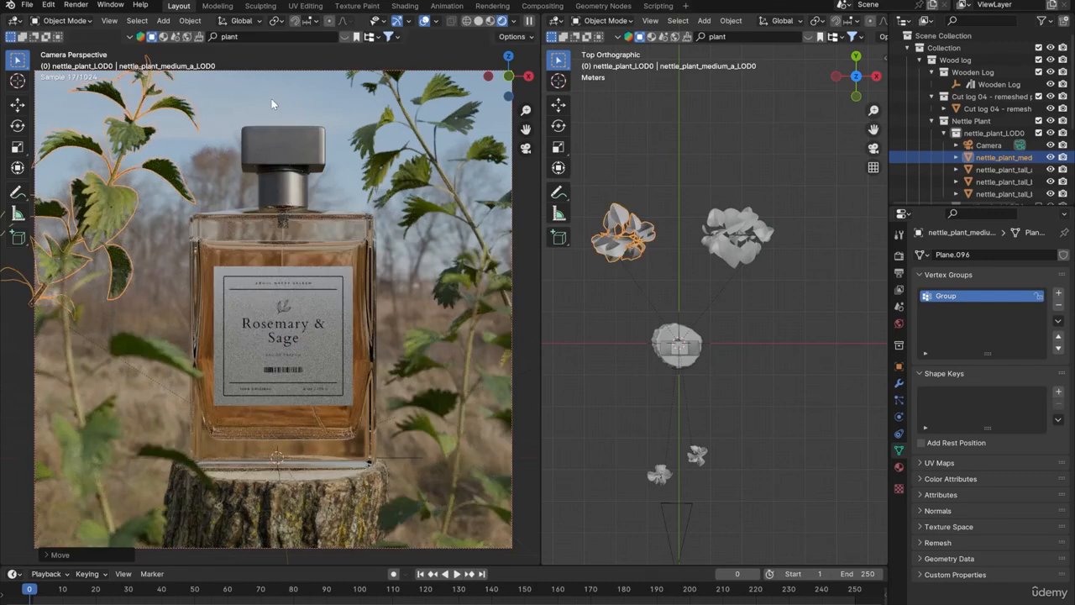
Deselect the plant and hide the overlays and gizmos in the camera viewport
click(271, 99)
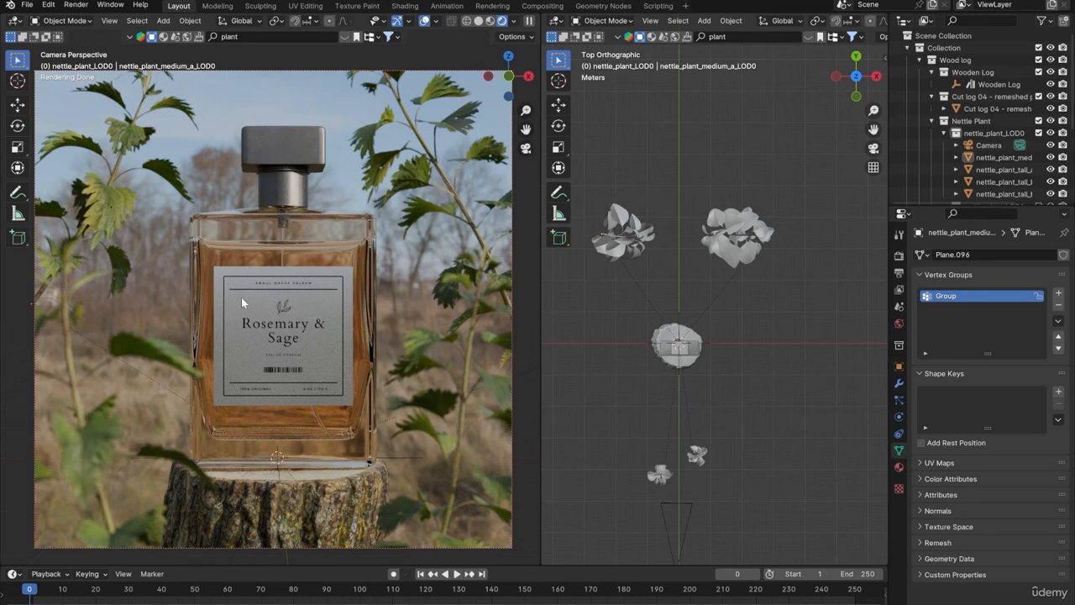
click(425, 20)
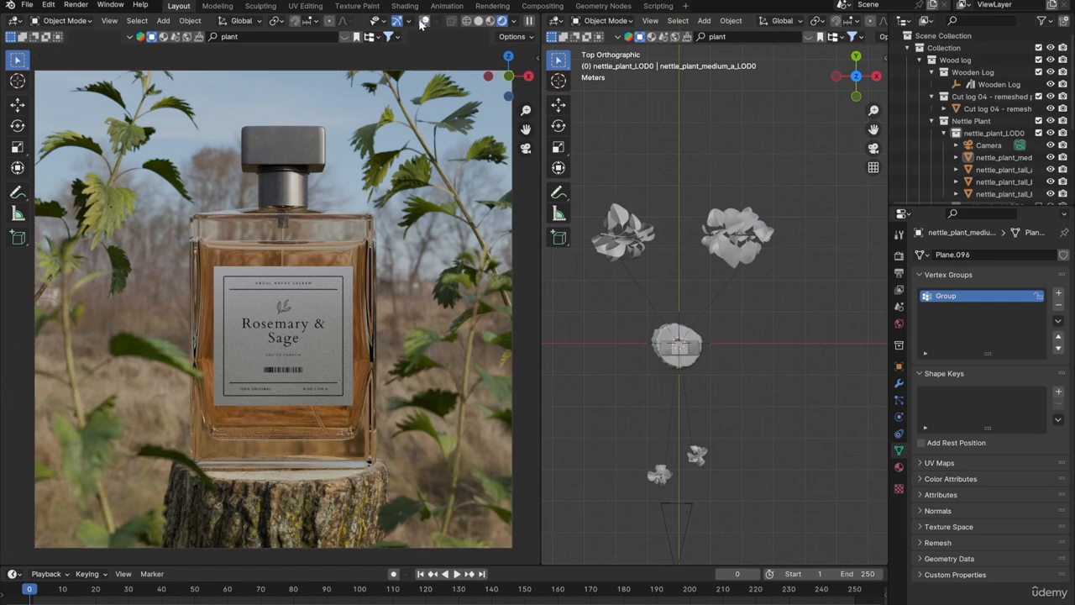
click(397, 21)
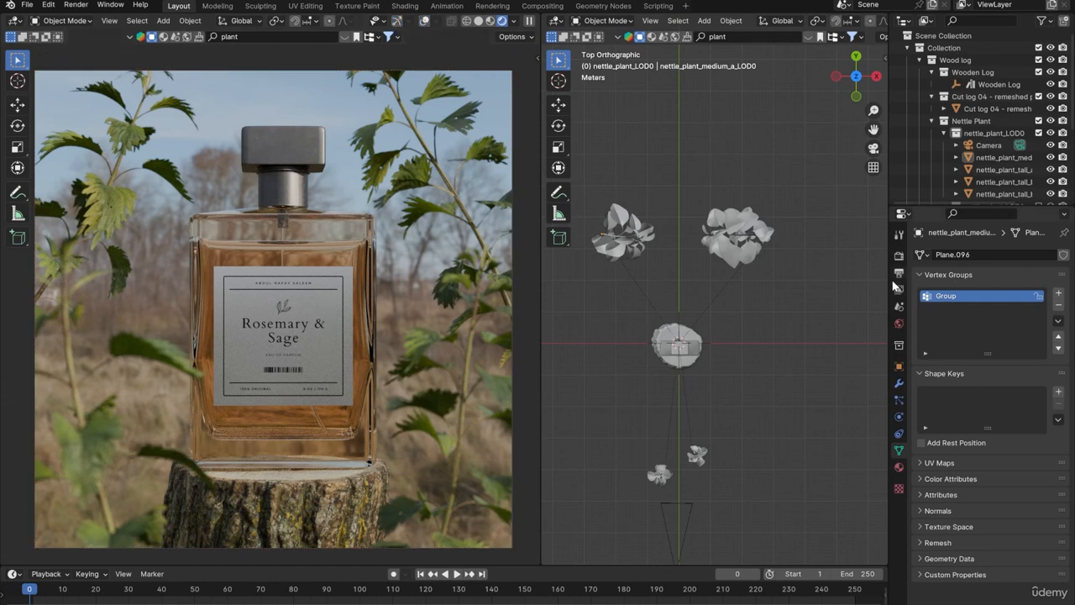
In the render's color management, keep the AgX view transform, try the High Contrast look and settle on Medium High Contrast
click(899, 255)
scroll(958, 458, down, 3)
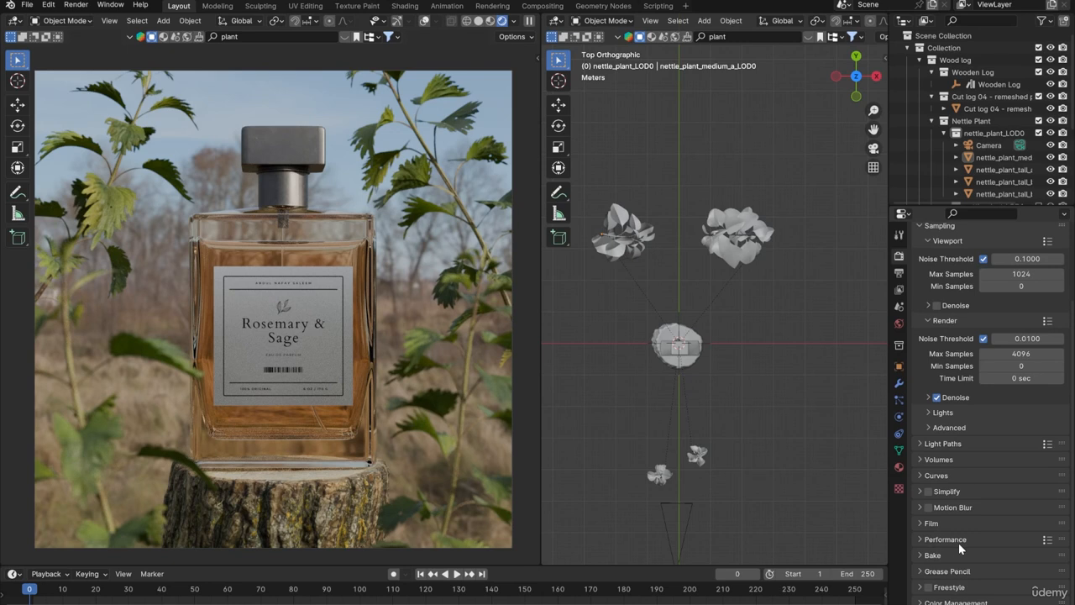
scroll(960, 515, down, 4)
click(956, 474)
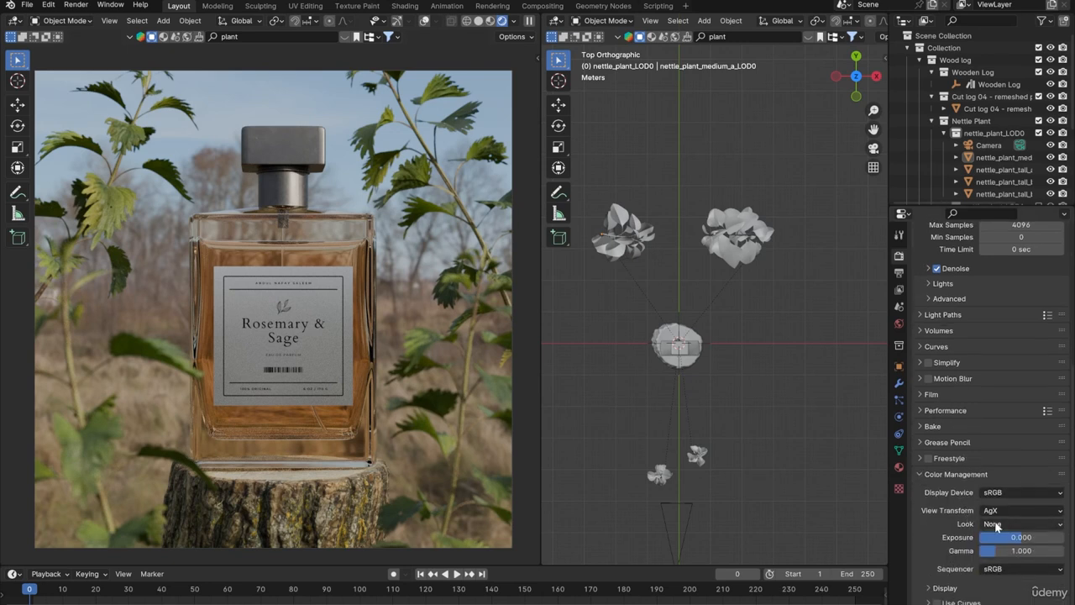
click(995, 510)
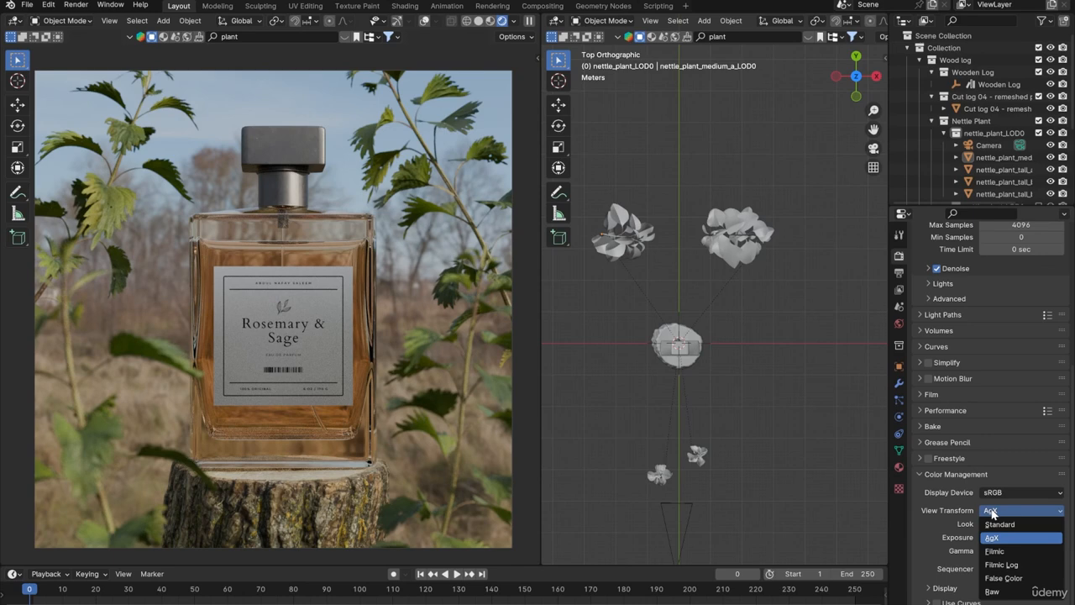
click(977, 518)
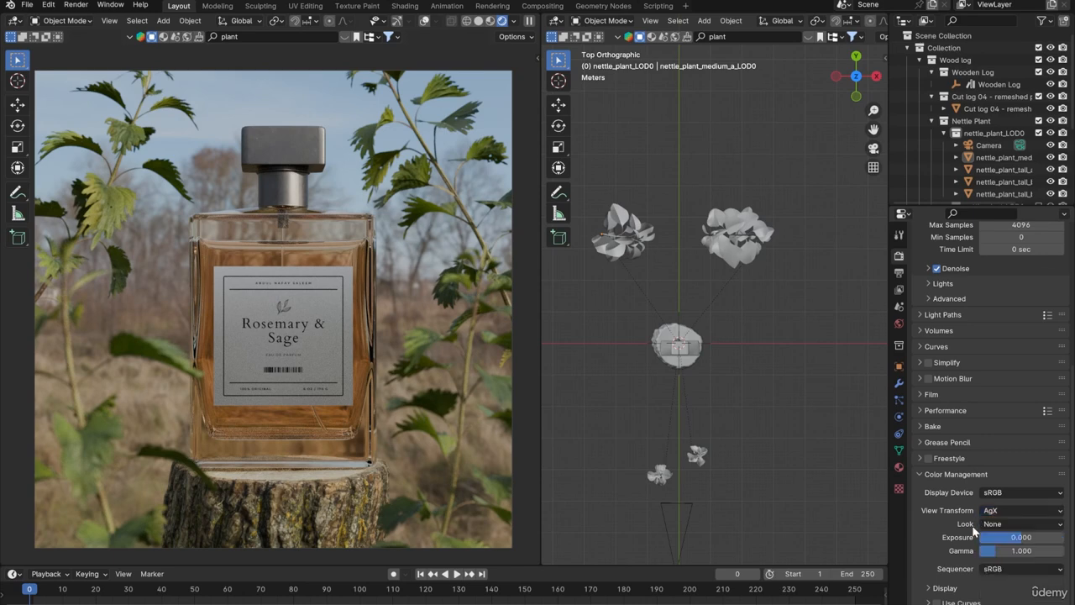
click(1000, 524)
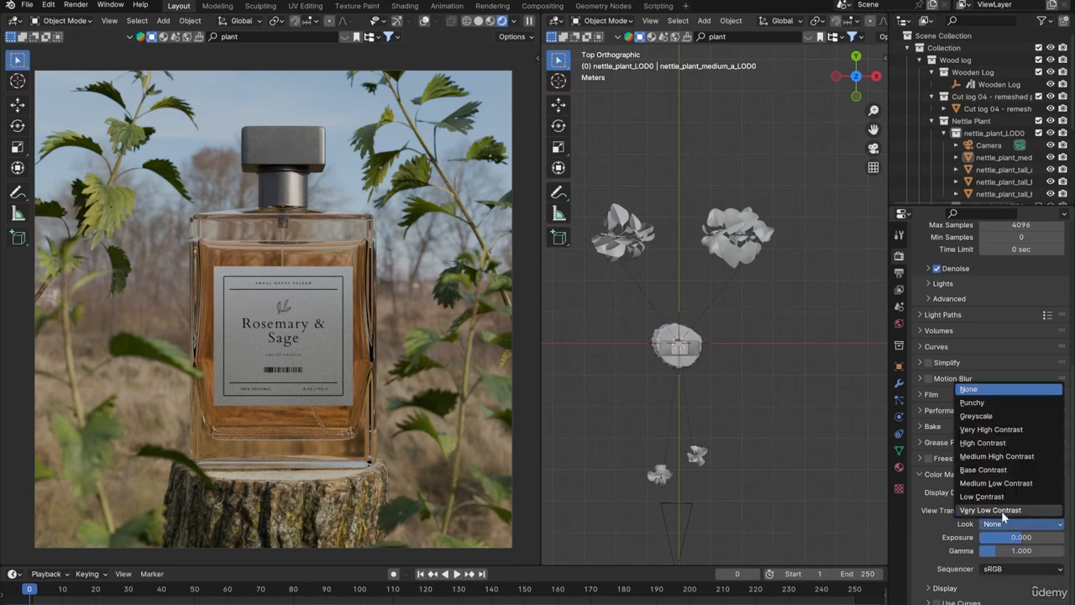
click(989, 443)
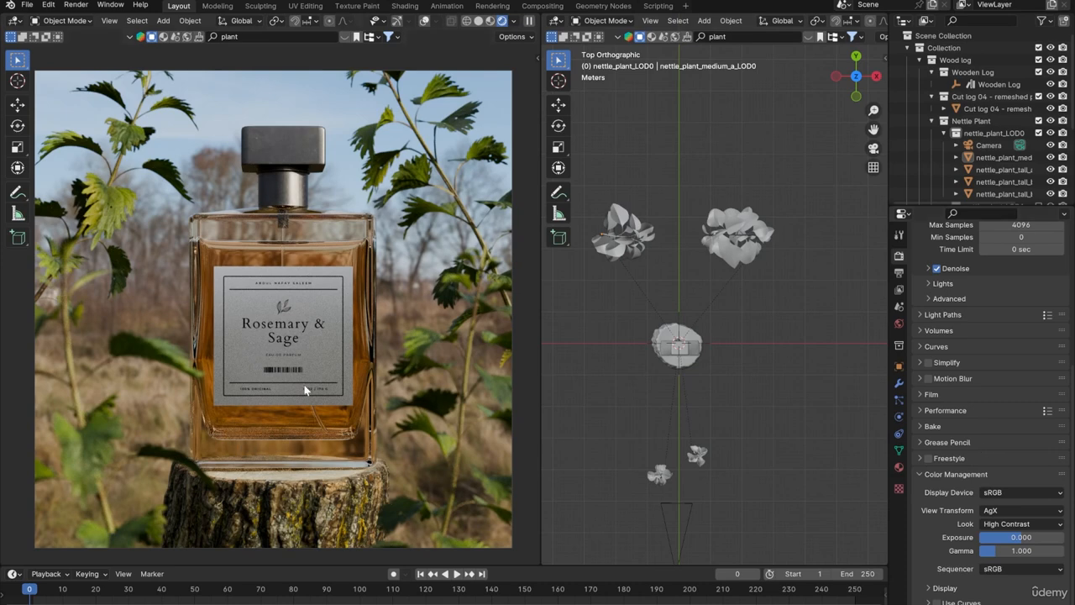
click(1018, 523)
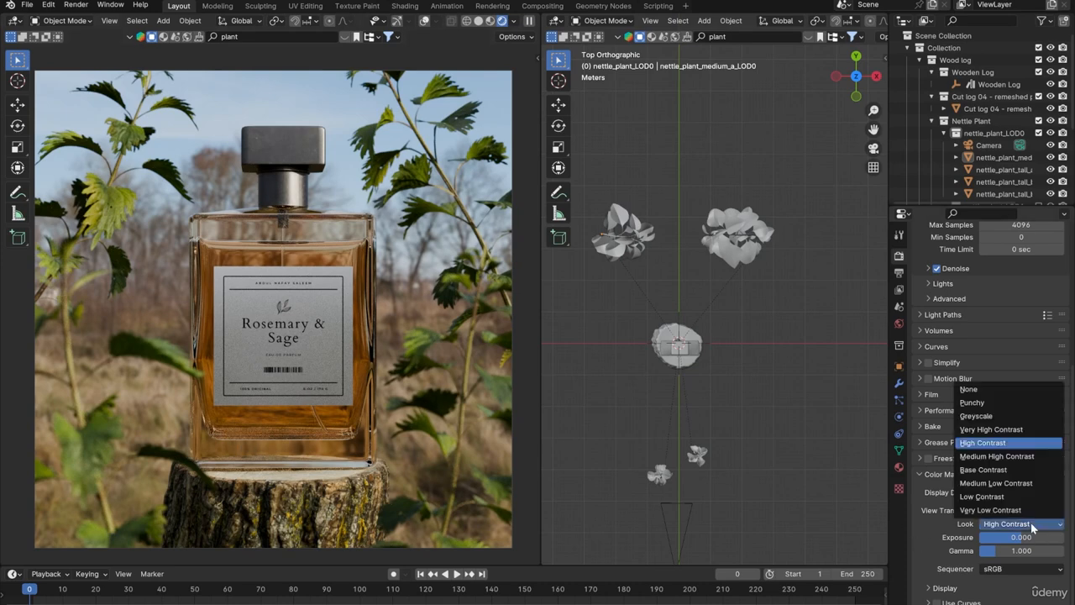
click(1014, 454)
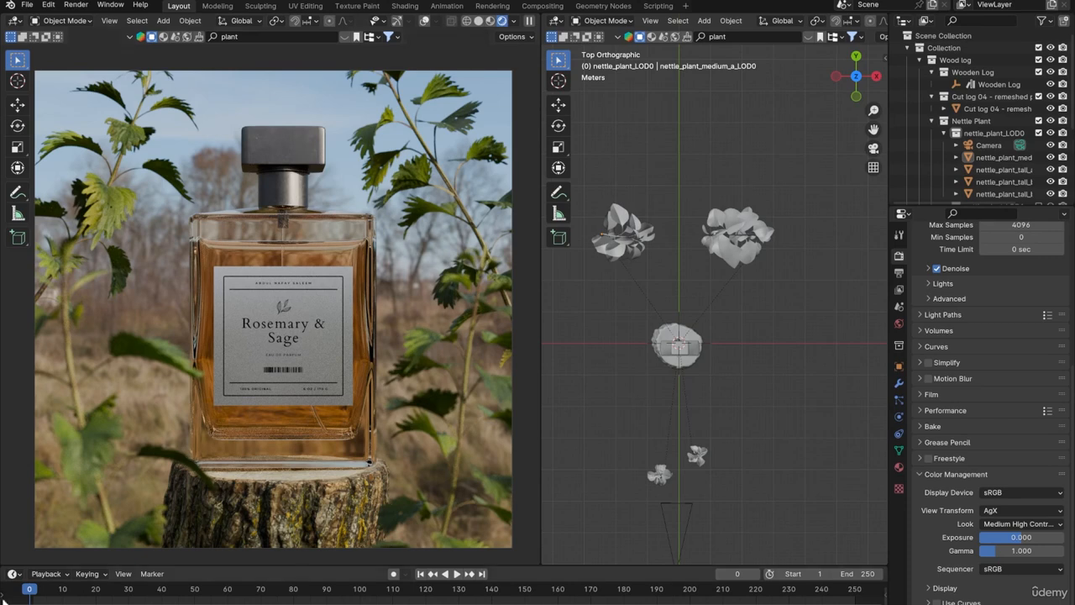
Replace the timeline with an enlarged Shader Editor and switch it to the World shader nodes
click(13, 574)
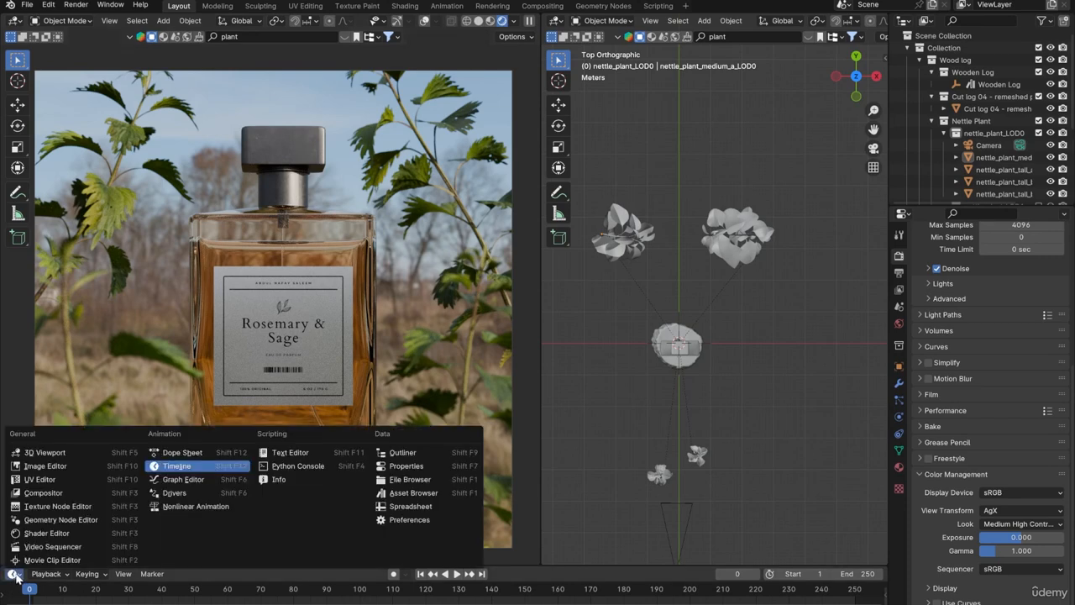
click(40, 534)
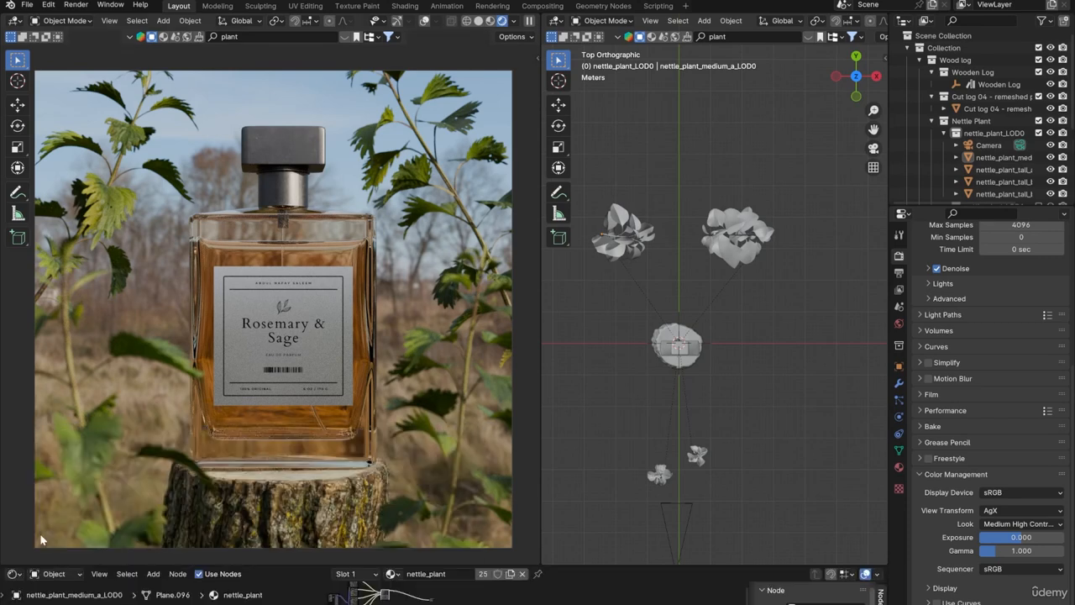
drag(262, 567, 267, 407)
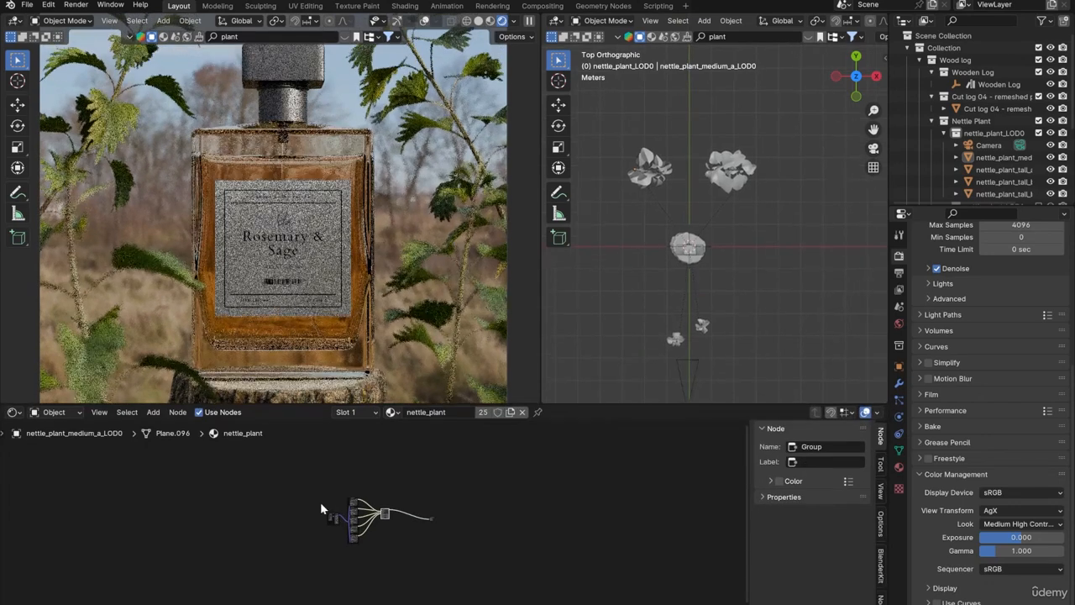
scroll(320, 501, up, 3)
click(52, 412)
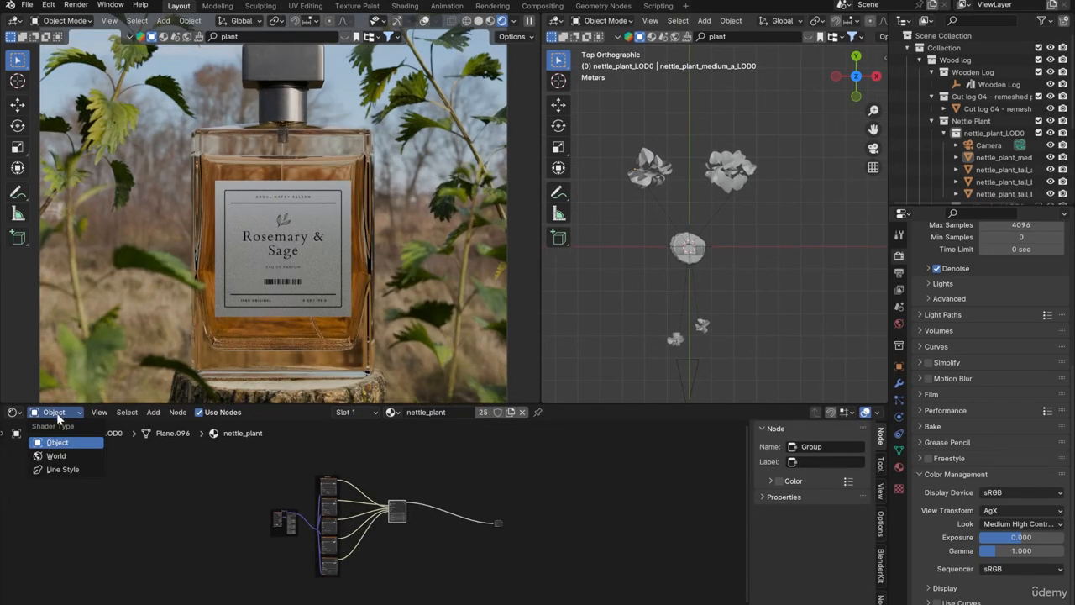
click(65, 455)
Add Texture Coordinate and Mapping nodes to the near_the_river_01_8k.hdr environment texture
scroll(323, 538, up, 5)
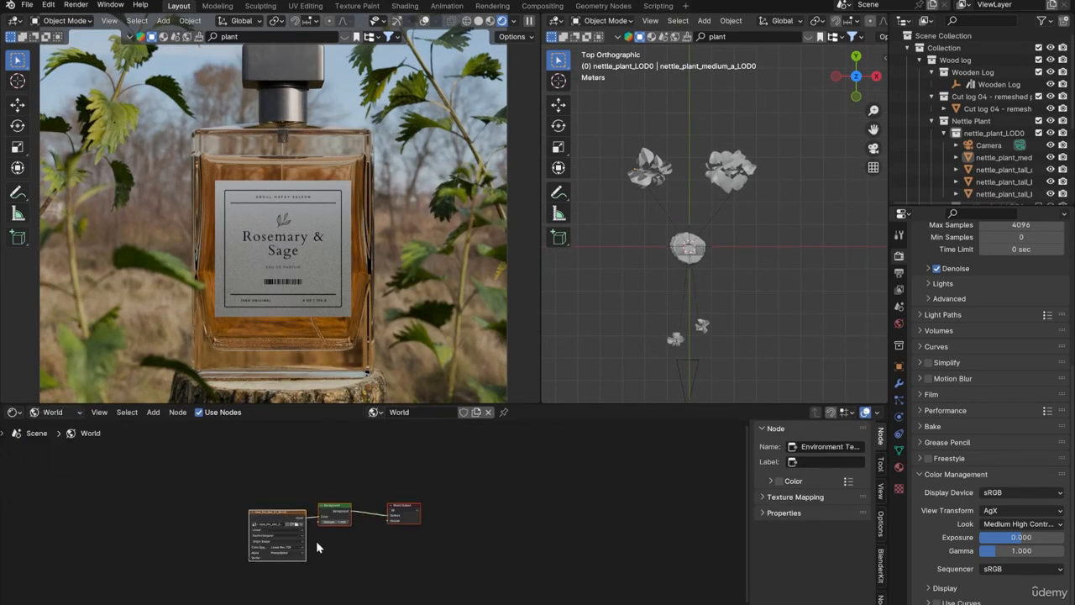
scroll(330, 508, up, 1)
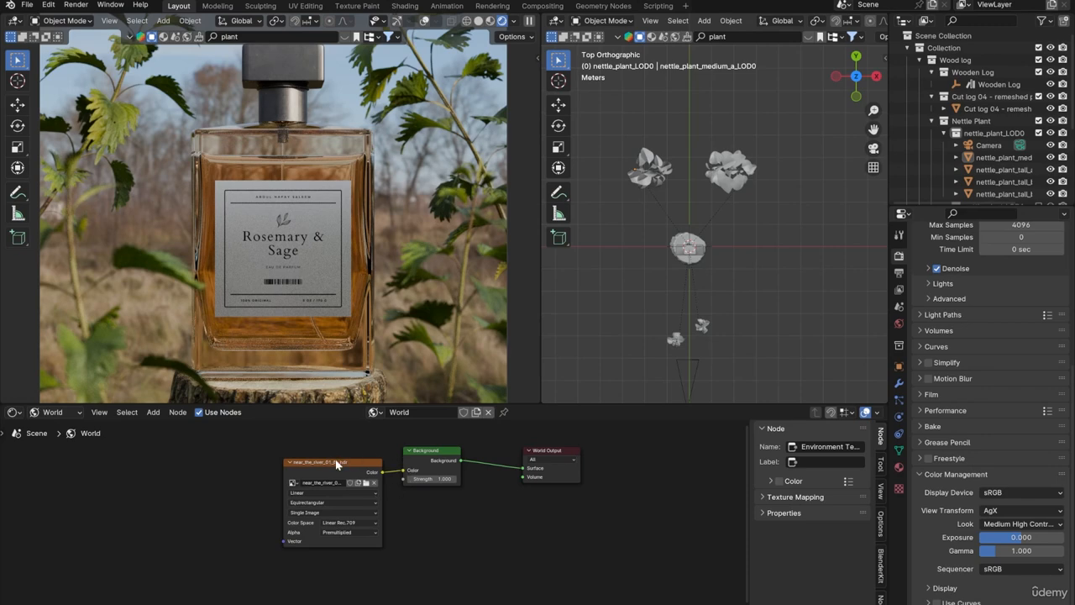
click(338, 470)
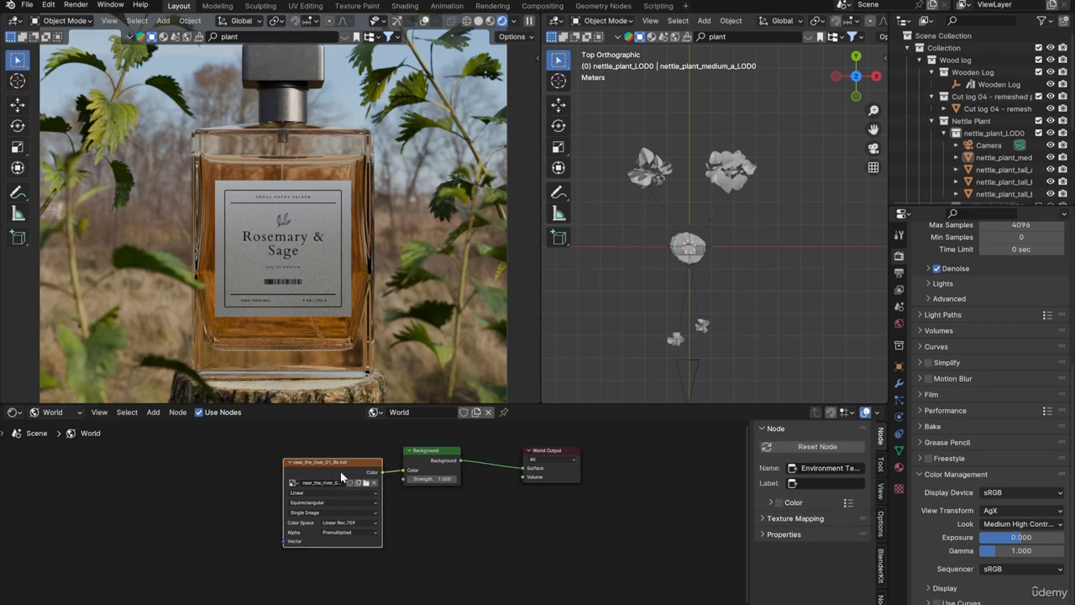
key(ctrl+t)
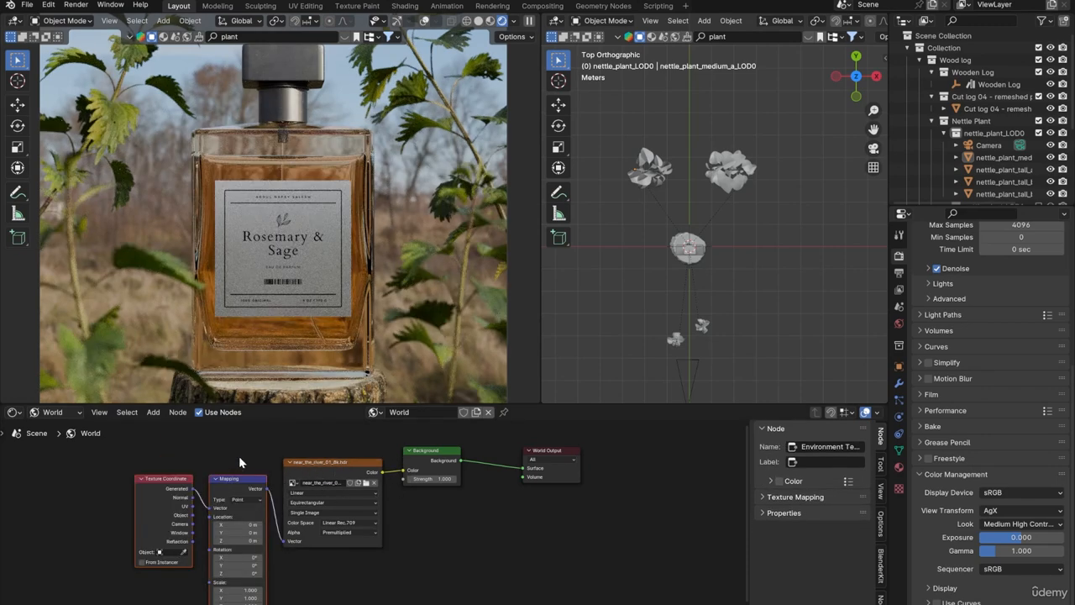
Rotate the HDRI background by trying several Z rotations on the Mapping node and settling on 227°
scroll(334, 467, up, 3)
middle_drag(344, 512, 363, 530)
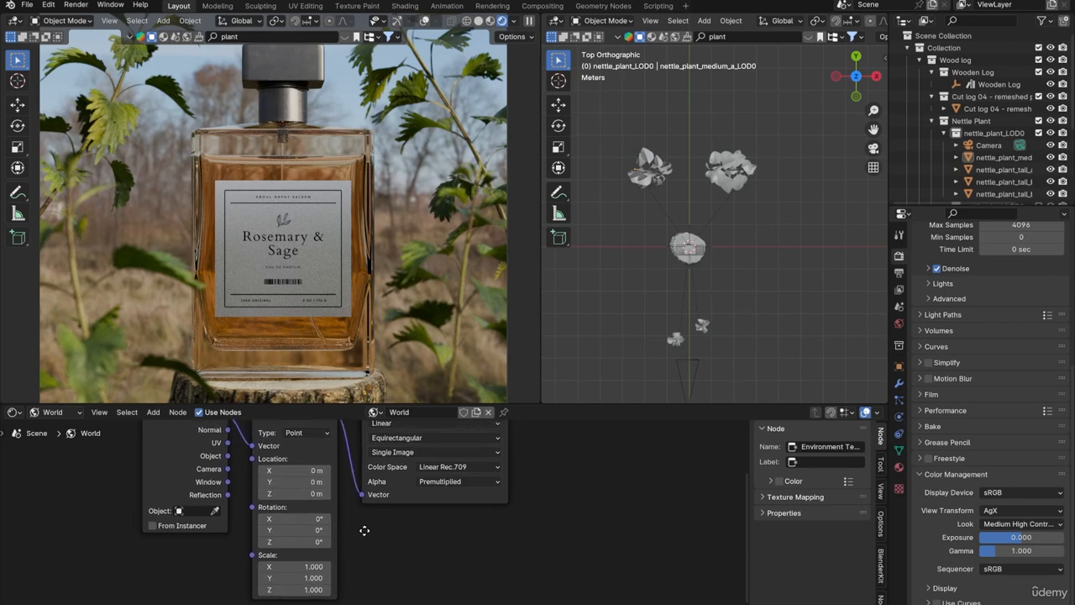
scroll(364, 530, down, 1)
drag(301, 540, 384, 540)
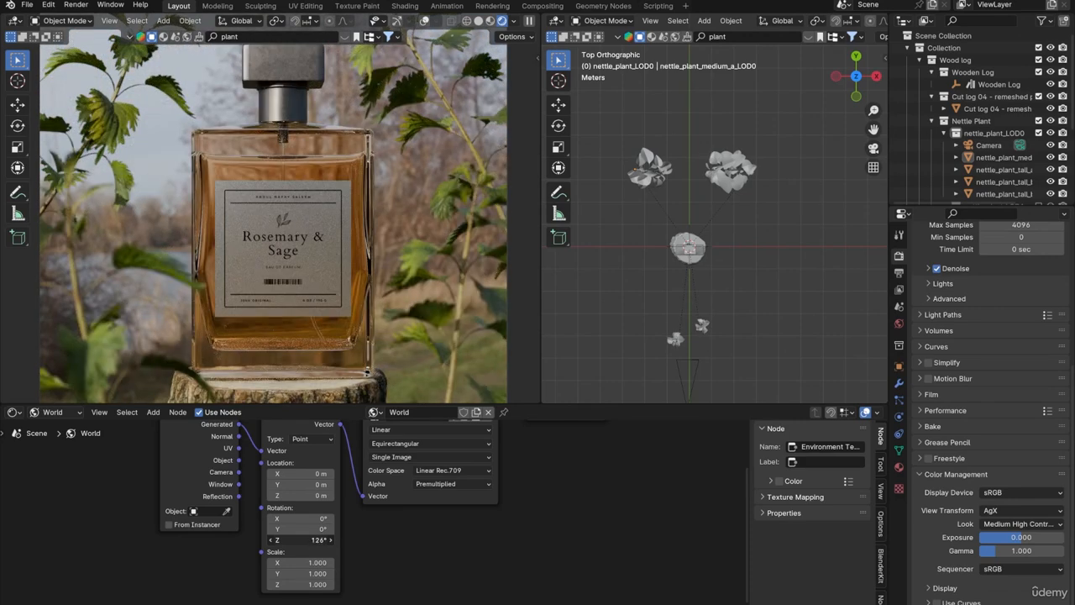
key(Home)
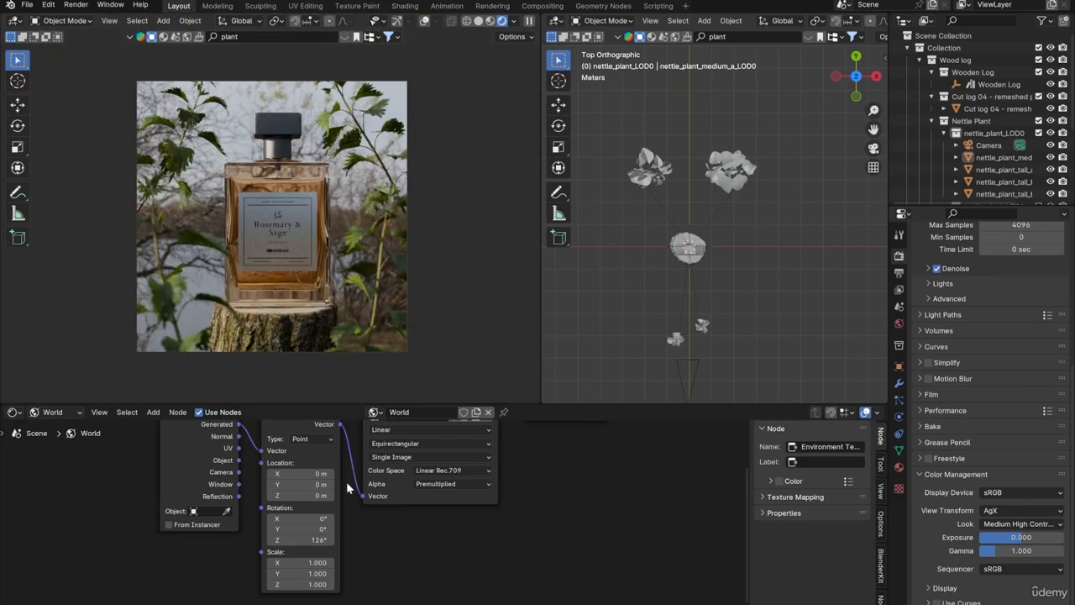
drag(300, 540, 306, 540)
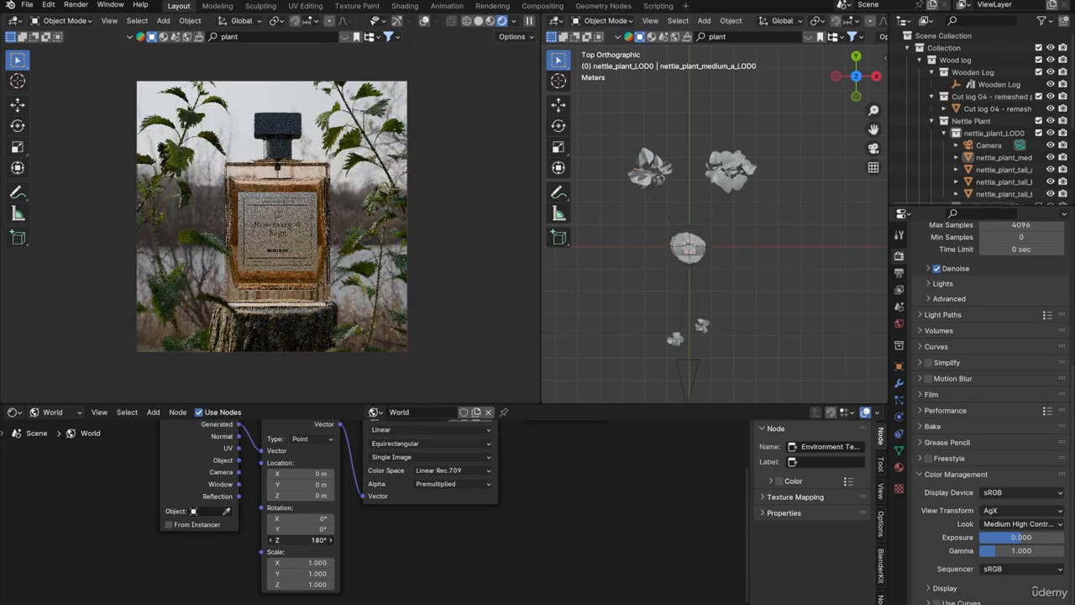
drag(300, 540, 285, 540)
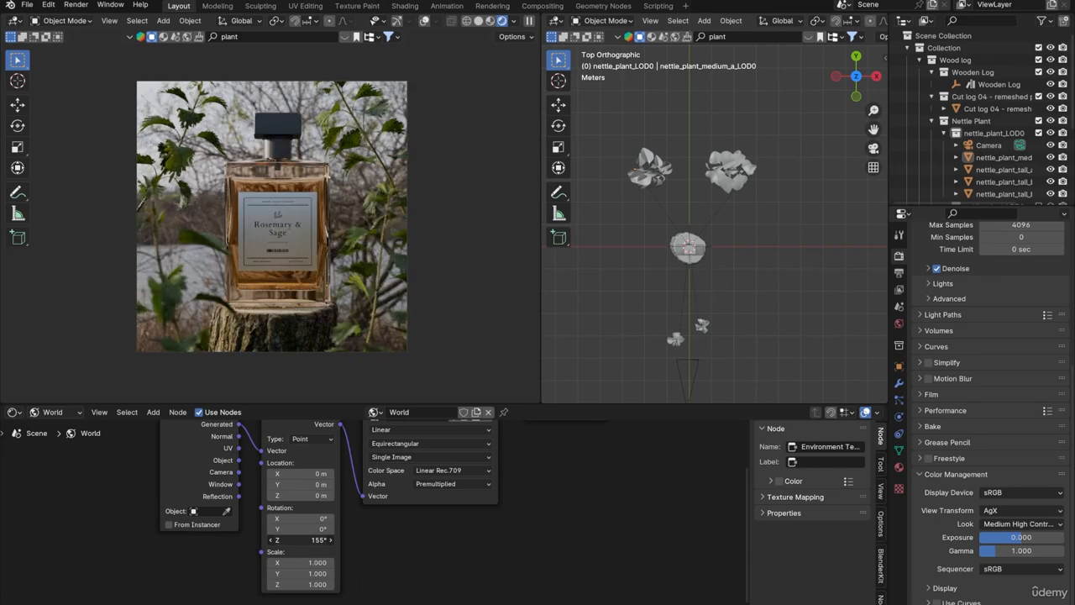
mouse_move(300, 540)
mouse_down()
mouse_move(328, 540)
mouse_move(292, 540)
mouse_up()
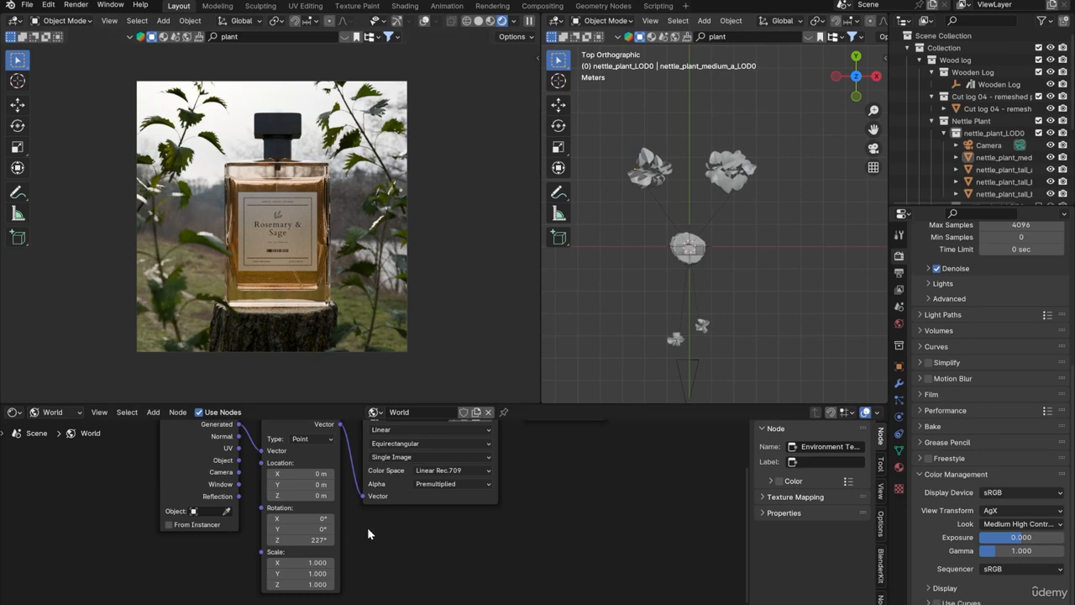
Open the World properties with the environment texture's surface settings
scroll(367, 527, down, 5)
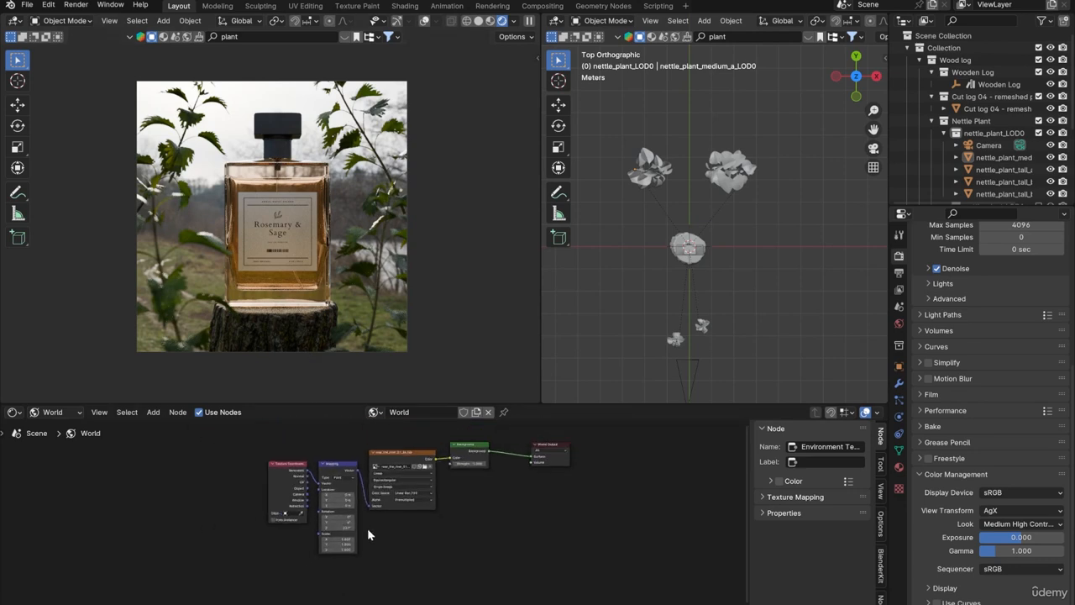
scroll(451, 556, up, 1)
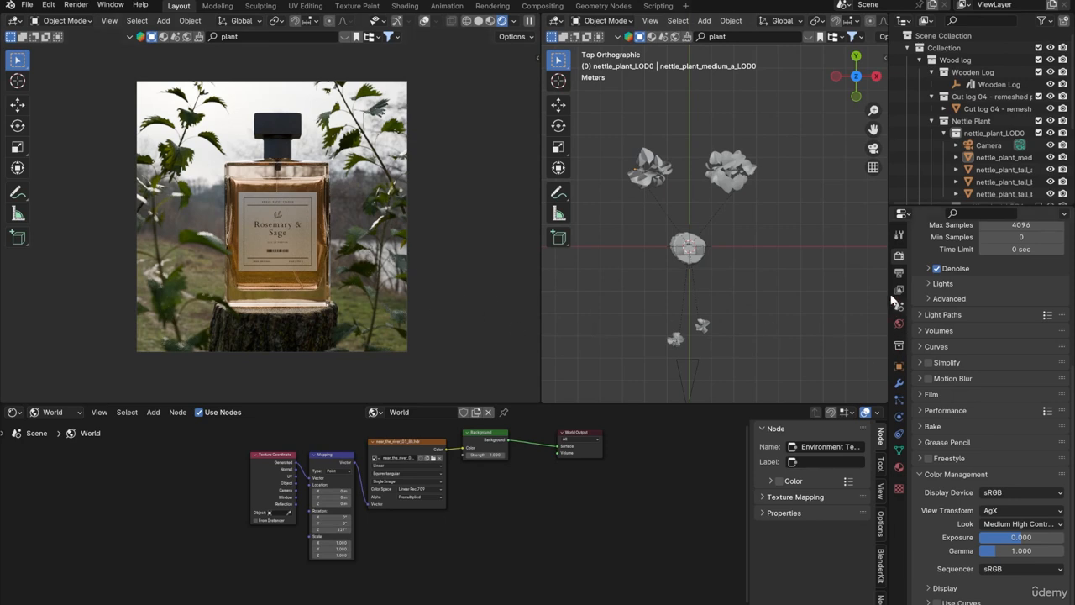
click(899, 324)
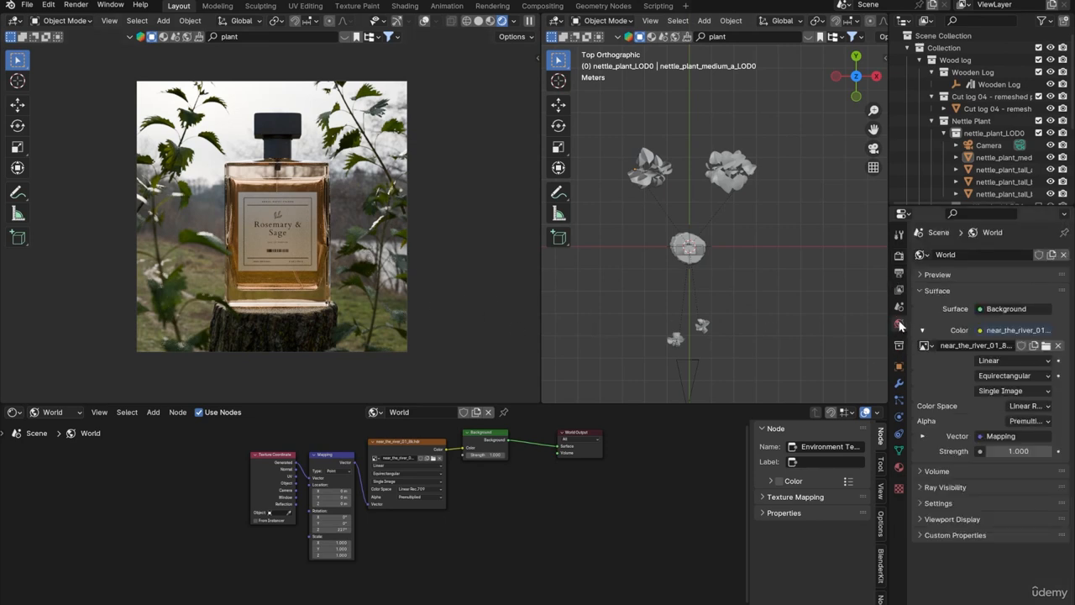
Unlink the near_the_river HDRI image from the world and disconnect the Environment Texture from the background color
click(1057, 346)
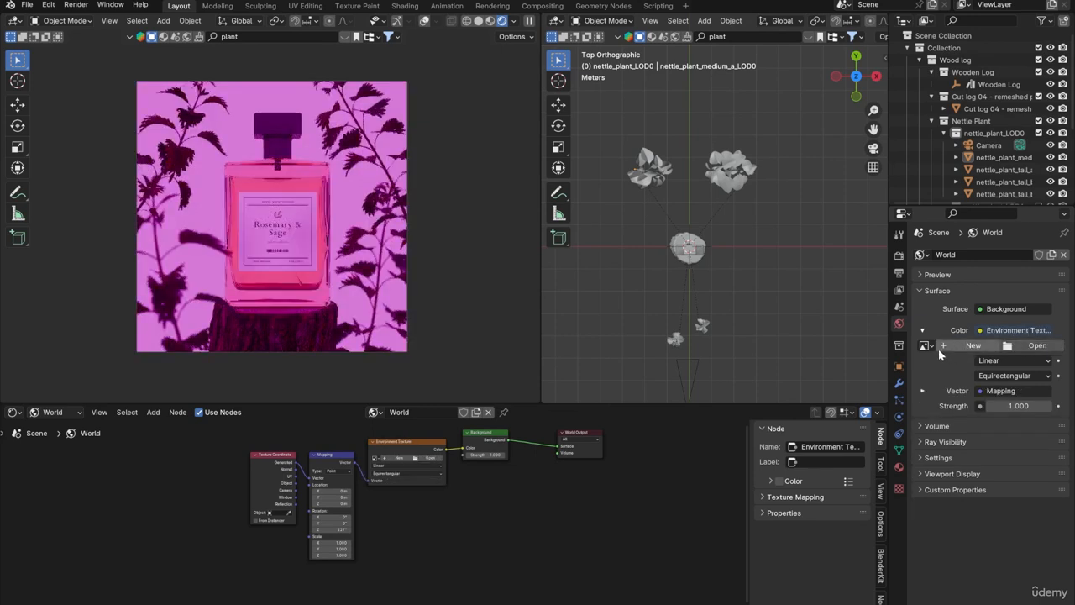
click(992, 330)
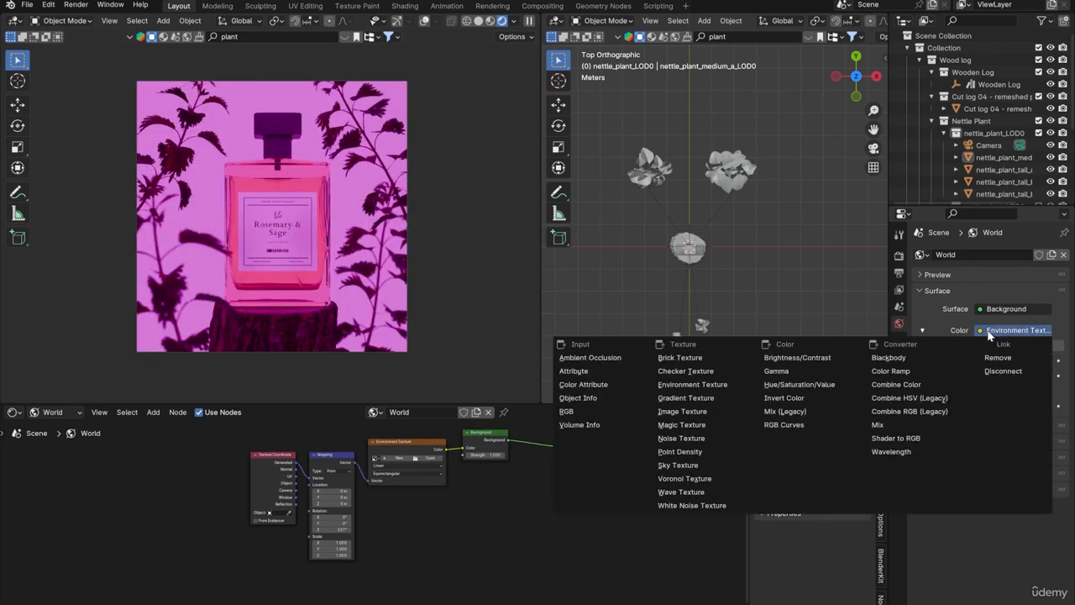
click(1004, 370)
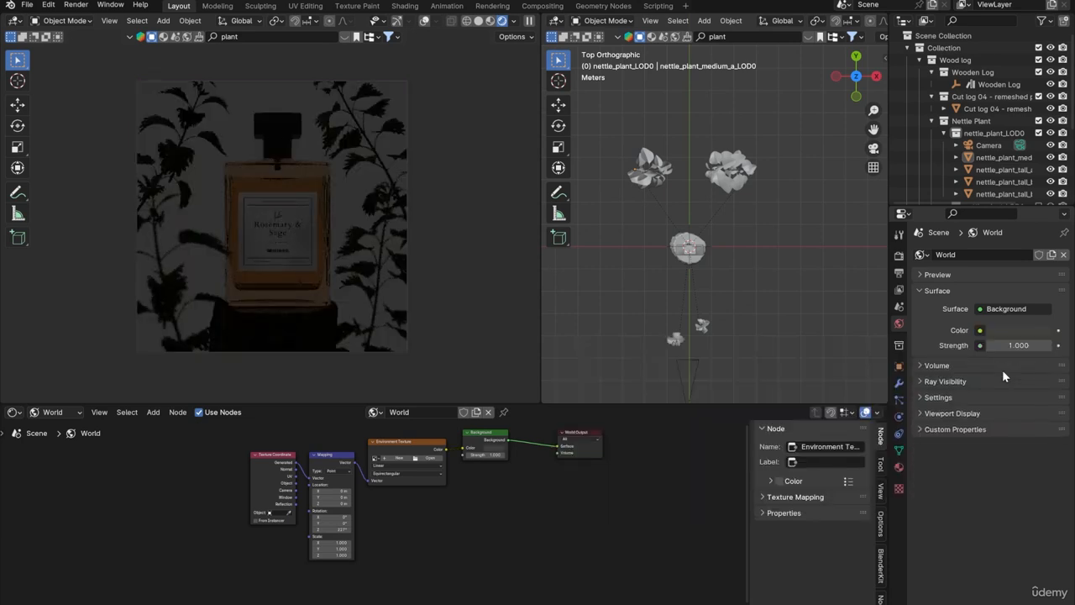
Collapse the shader node editor to enlarge the viewports, and darken the world background color to pure black
click(14, 413)
drag(48, 406, 52, 600)
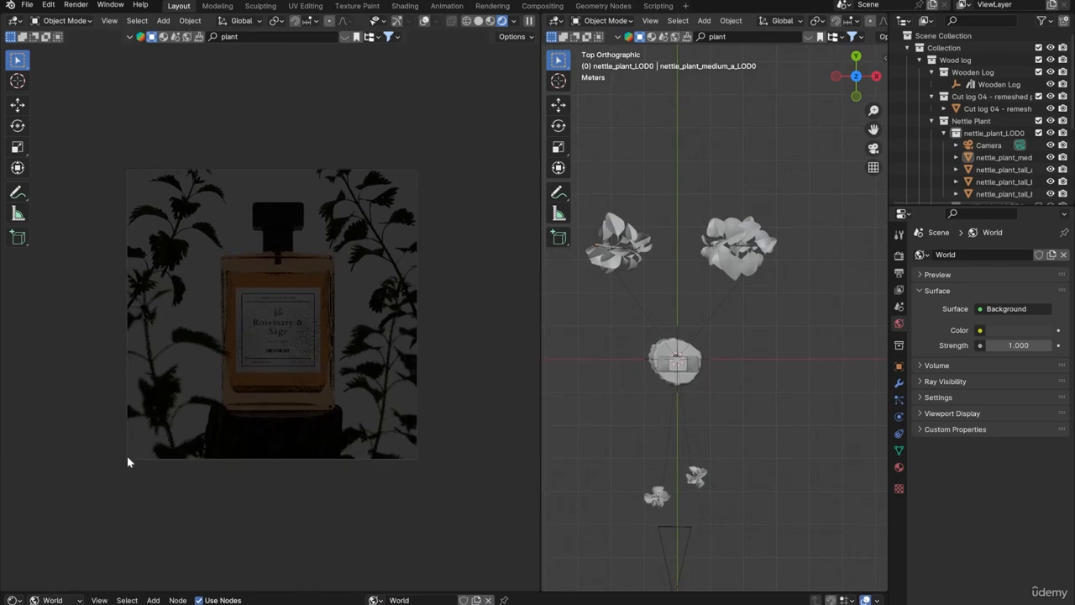
scroll(228, 319, up, 2)
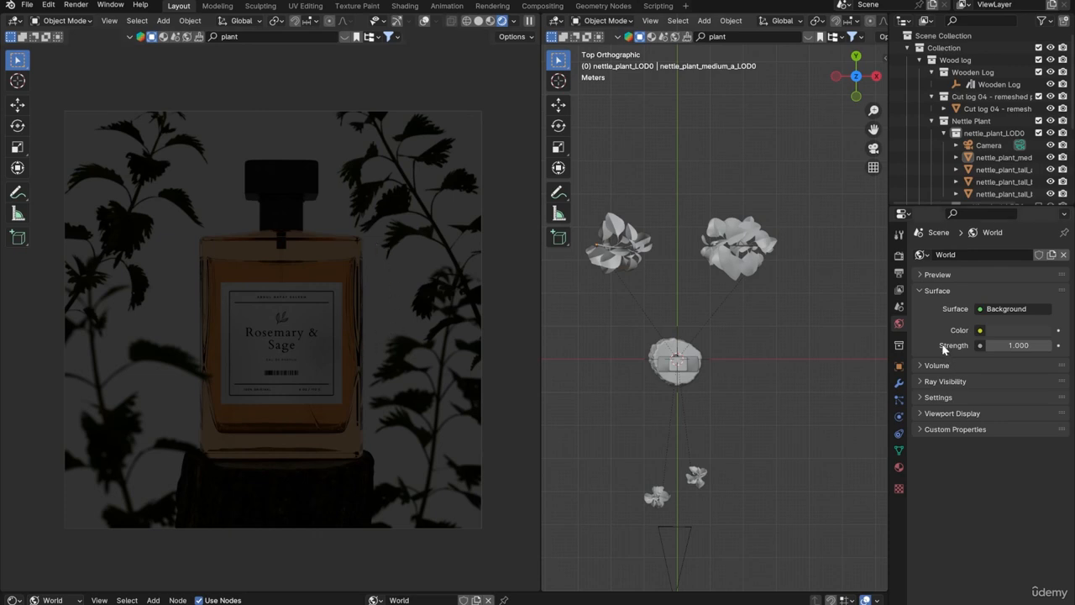
click(1006, 334)
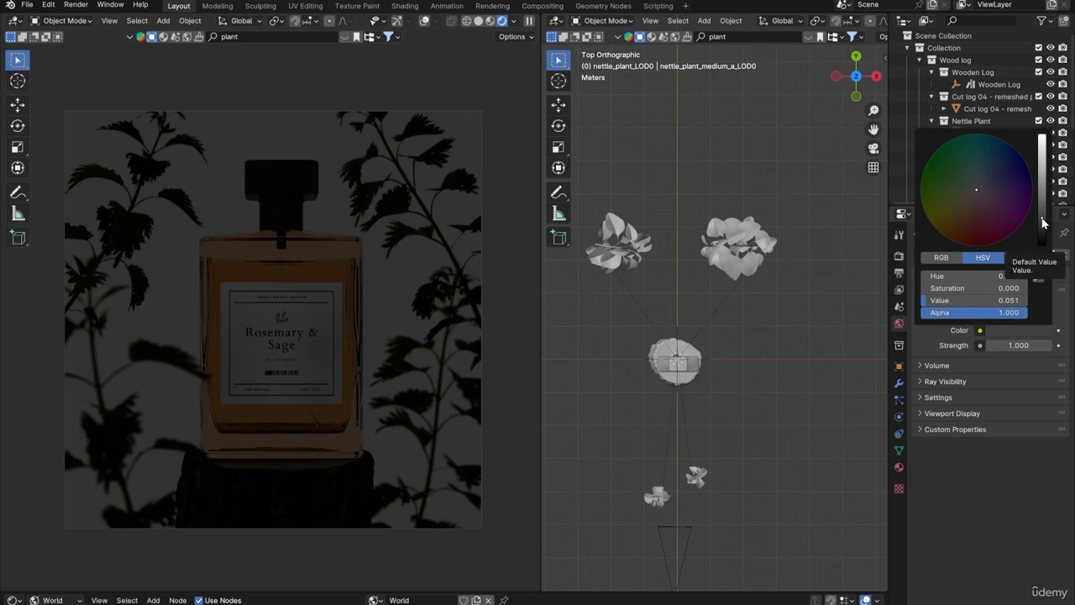
drag(1043, 223, 1041, 246)
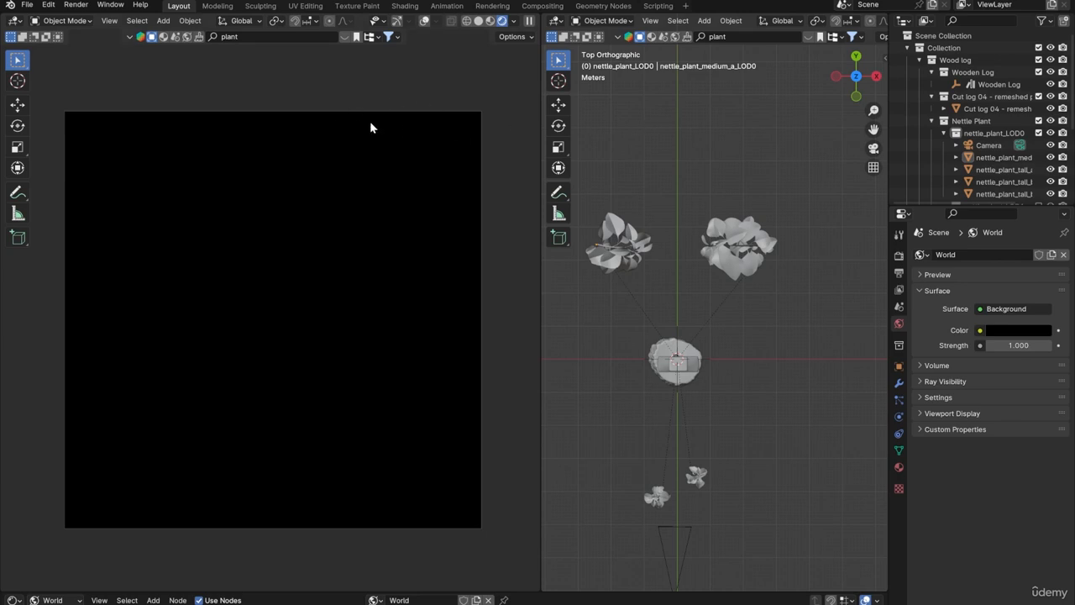
Add an area light and move it in top view to the front right of the bottle
click(163, 20)
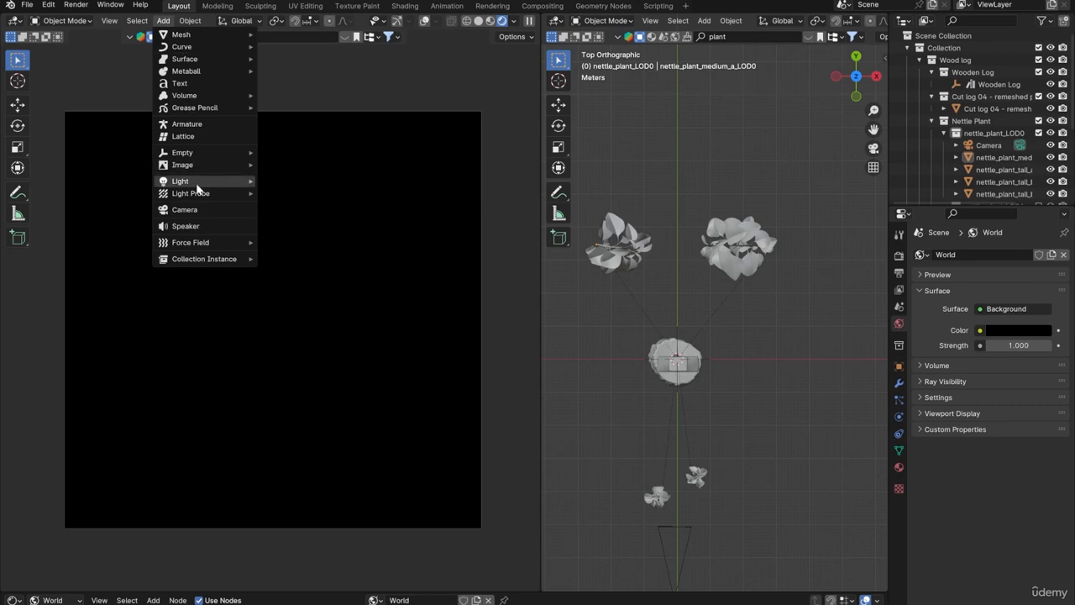
mouse_move(199, 187)
click(288, 222)
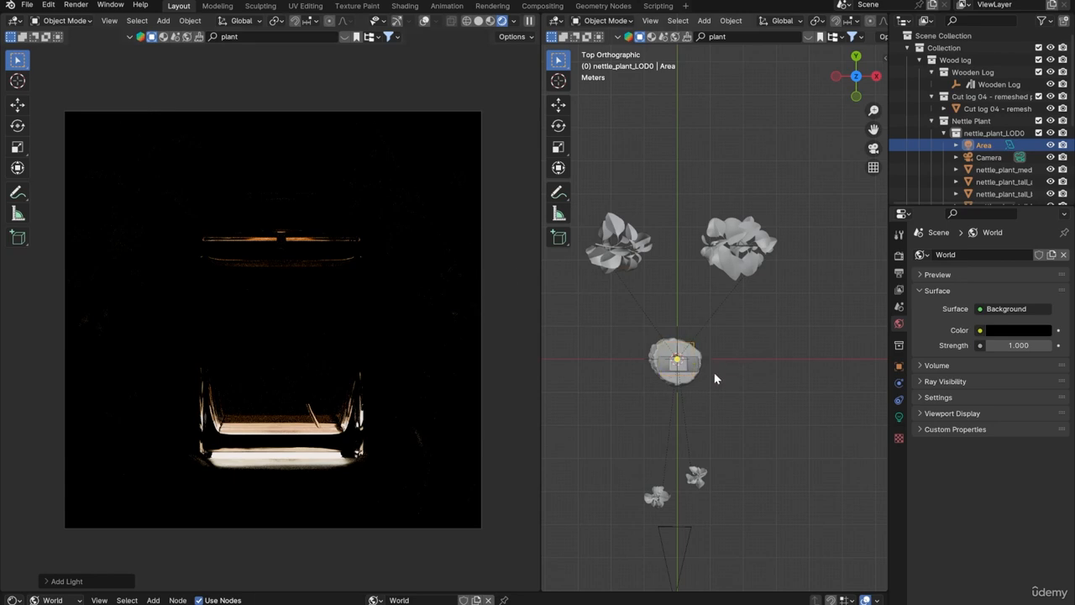
key(g)
click(765, 432)
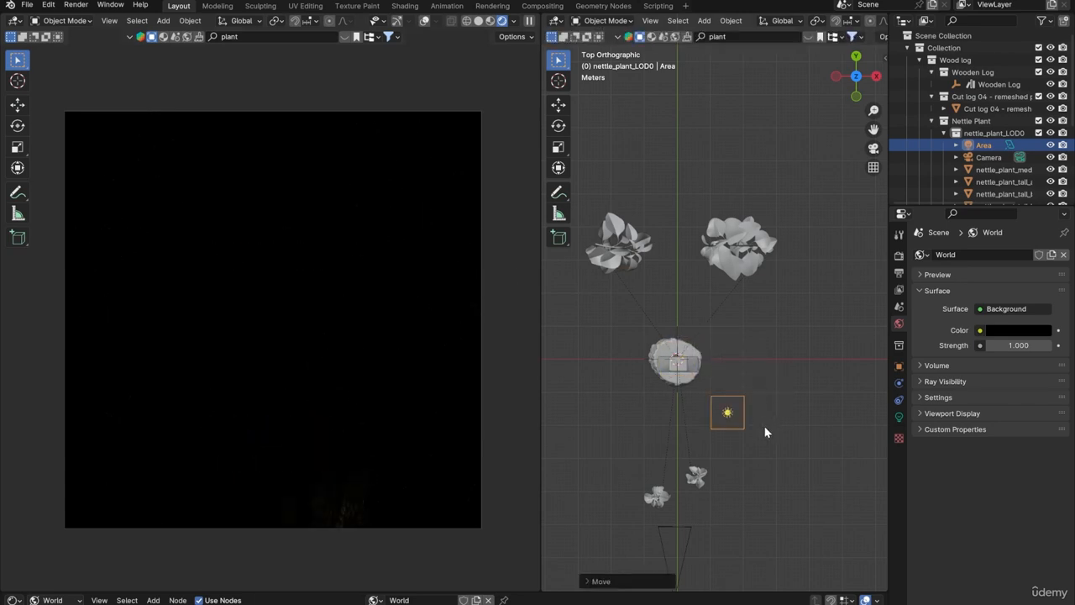
Raise the area light along the Z axis to about the height of the bottle
middle_drag(765, 432, 797, 338)
middle_drag(716, 379, 738, 399)
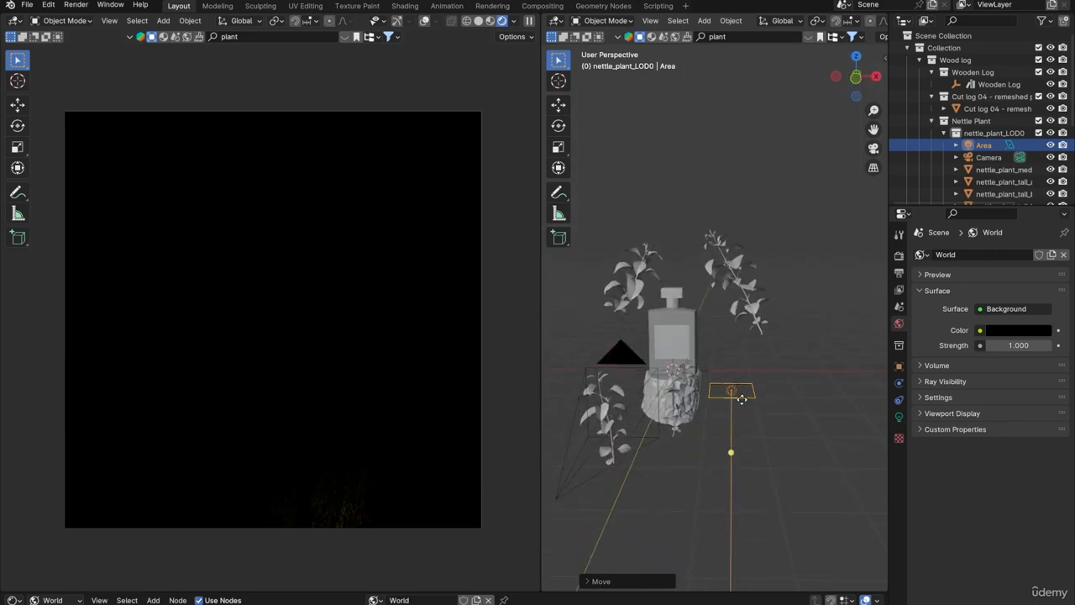
key(g)
key(z)
click(746, 328)
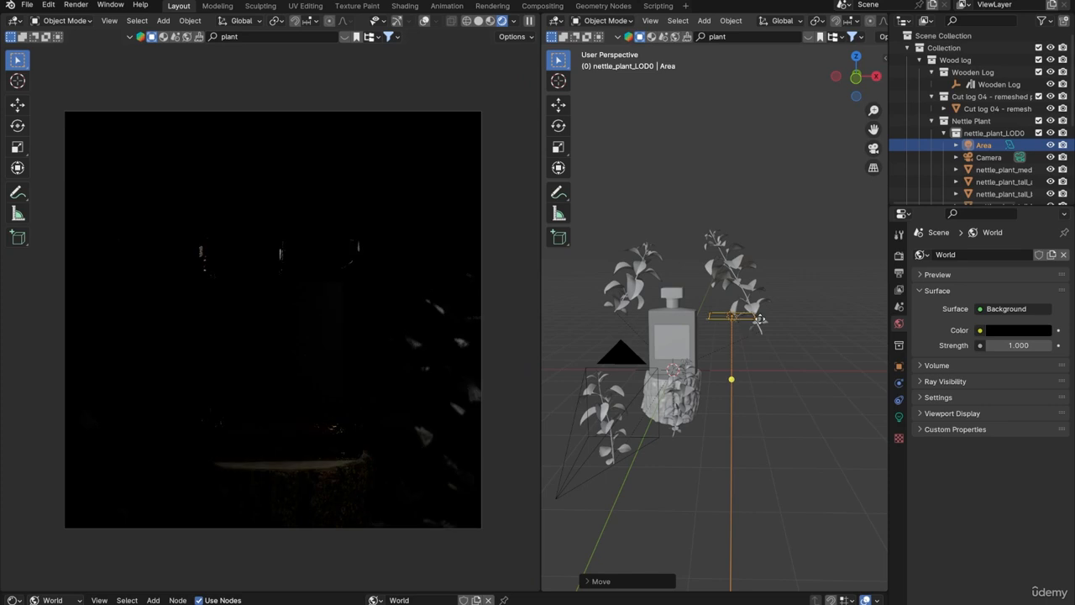
Scale the area light up uniformly to several times its original size
middle_drag(758, 319, 762, 409)
drag(753, 397, 789, 375)
key(s)
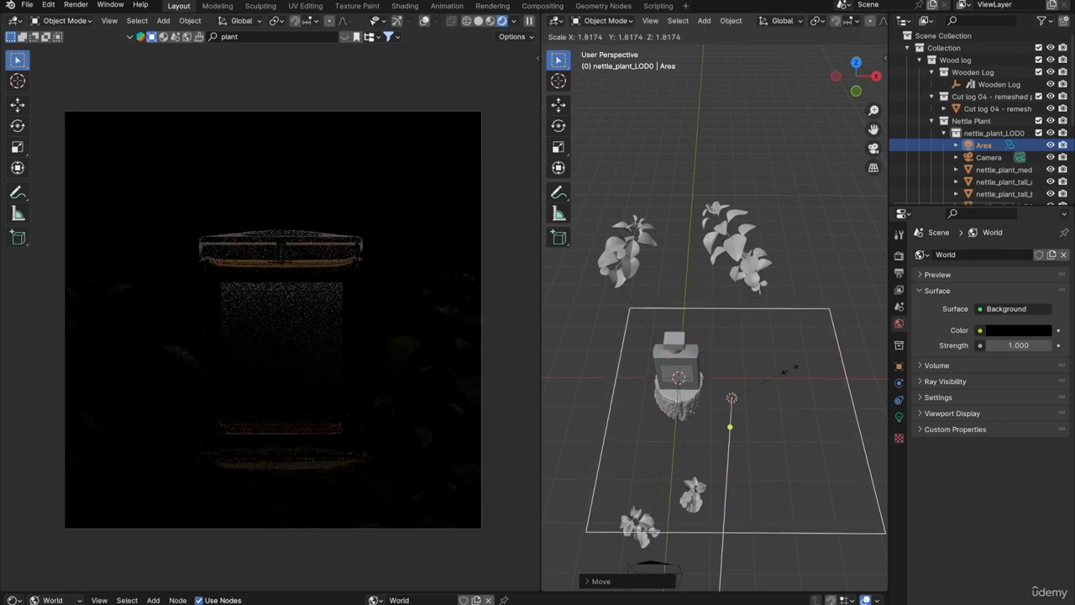
click(764, 380)
Move the area light in top view behind the two rear plants, centred in line with the bottle
key(g)
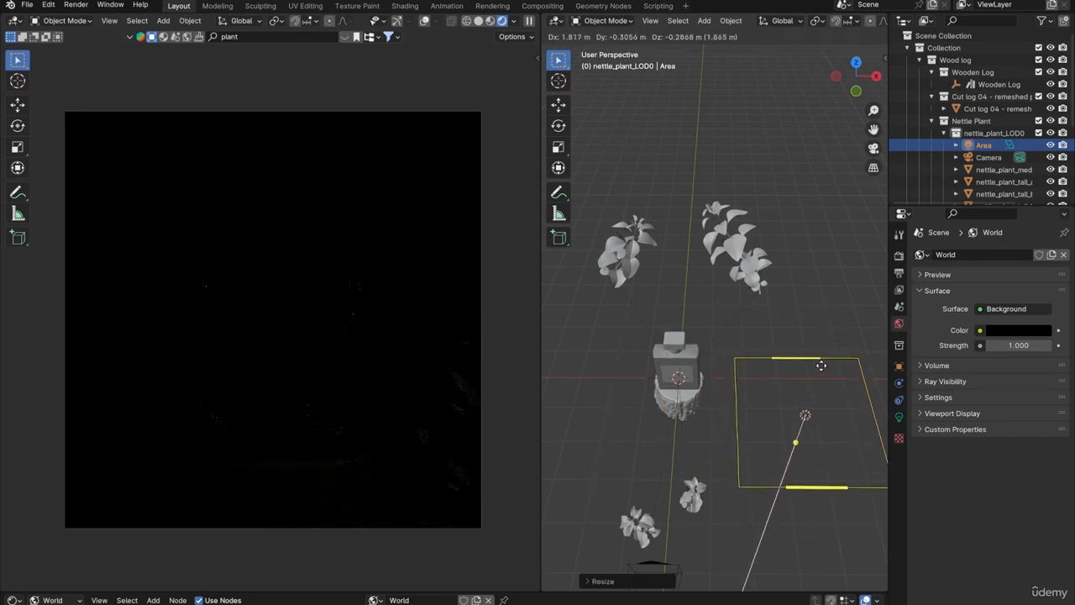
click(819, 365)
middle_drag(819, 364, 750, 326)
key(KP_7)
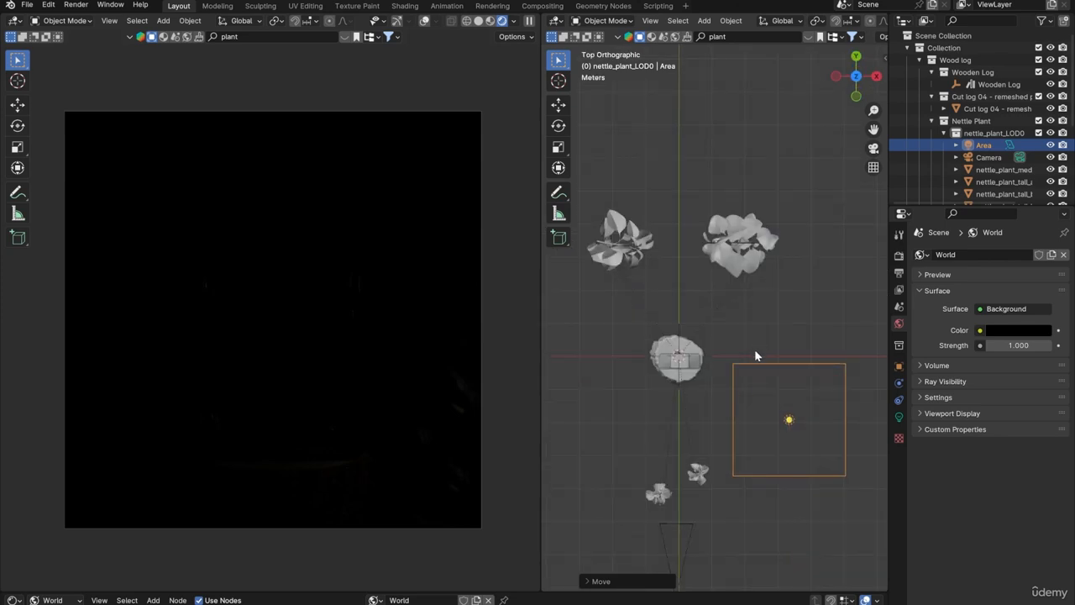
key(g)
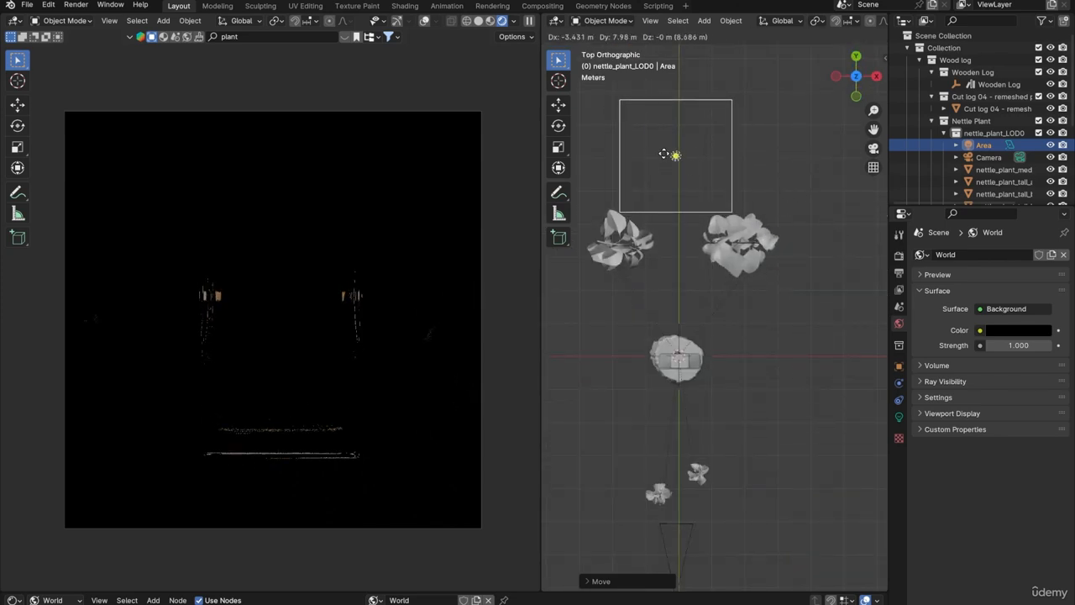
click(670, 155)
Rotate the area light about the global X axis so it stands roughly upright and faces the back of the bottle
middle_drag(670, 155, 782, 356)
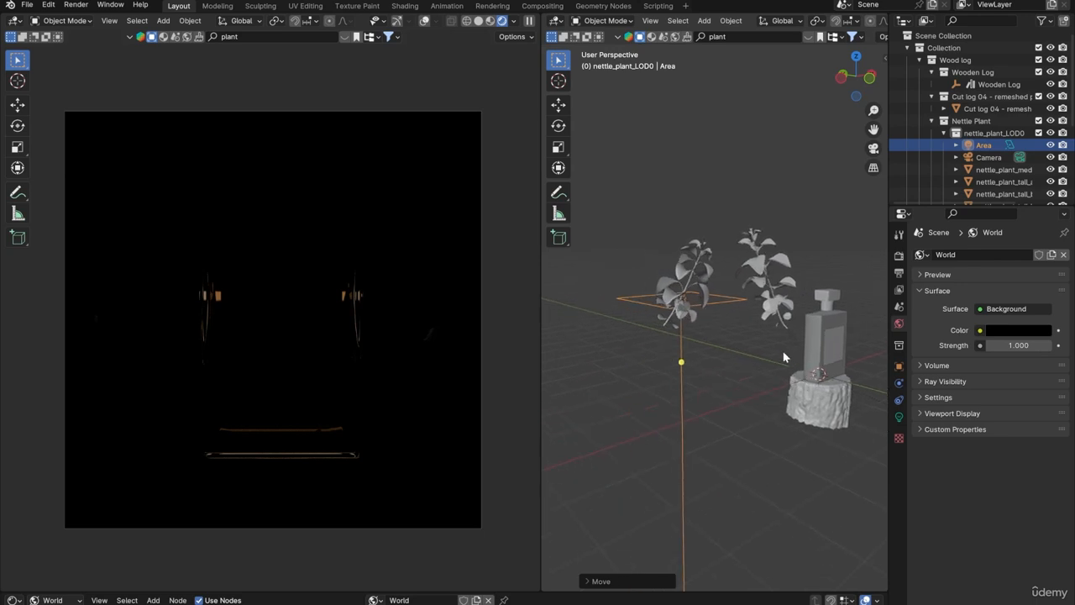
key(r)
key(x)
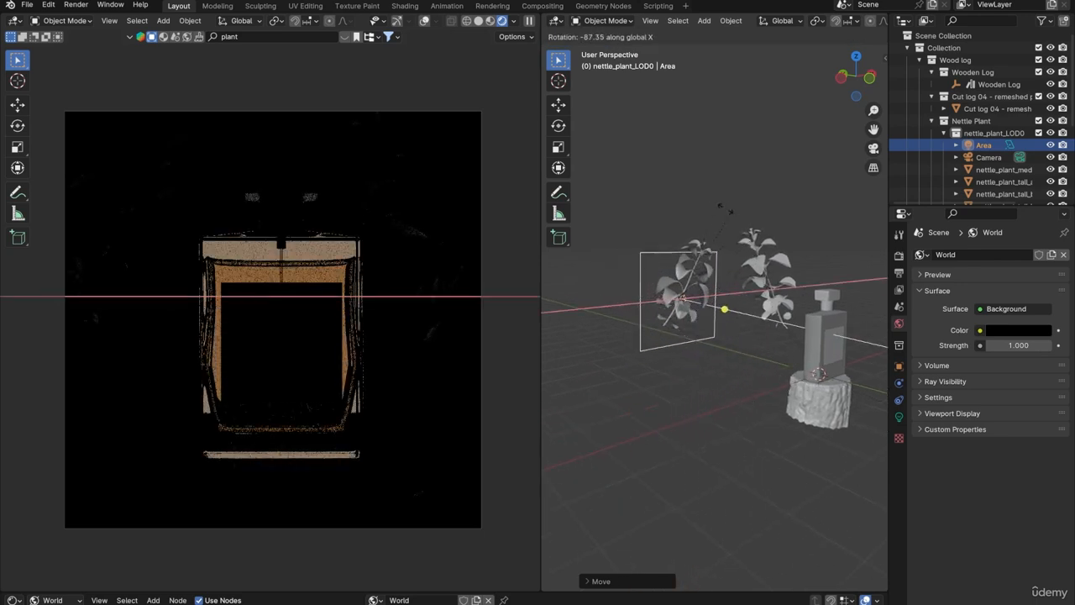
click(693, 200)
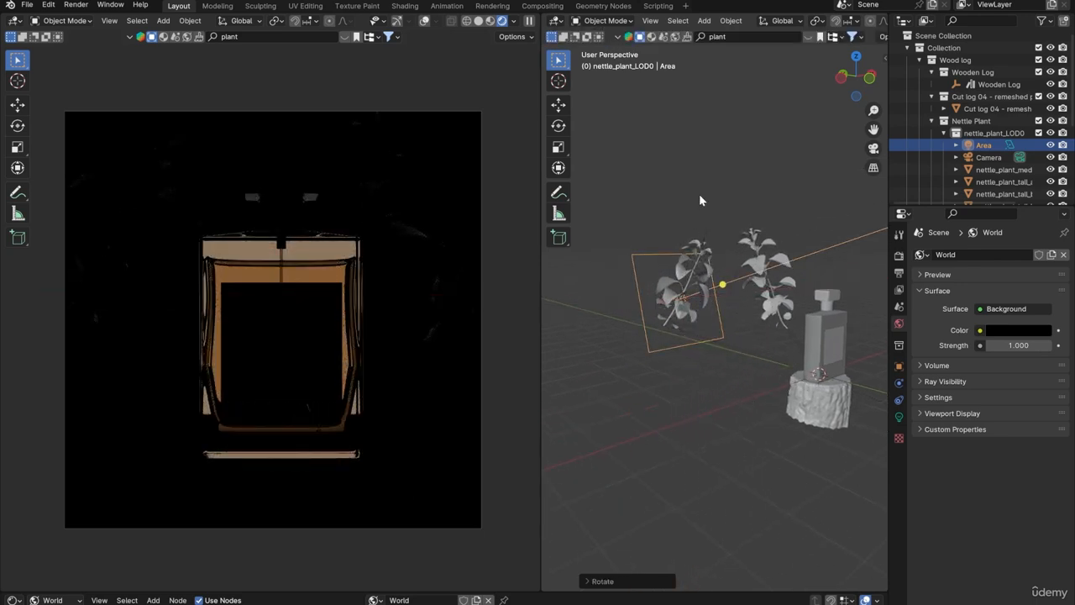
Lower the area light about 3.7 m along Z and scale it down uniformly to under 0.8 of its size
key(g)
key(z)
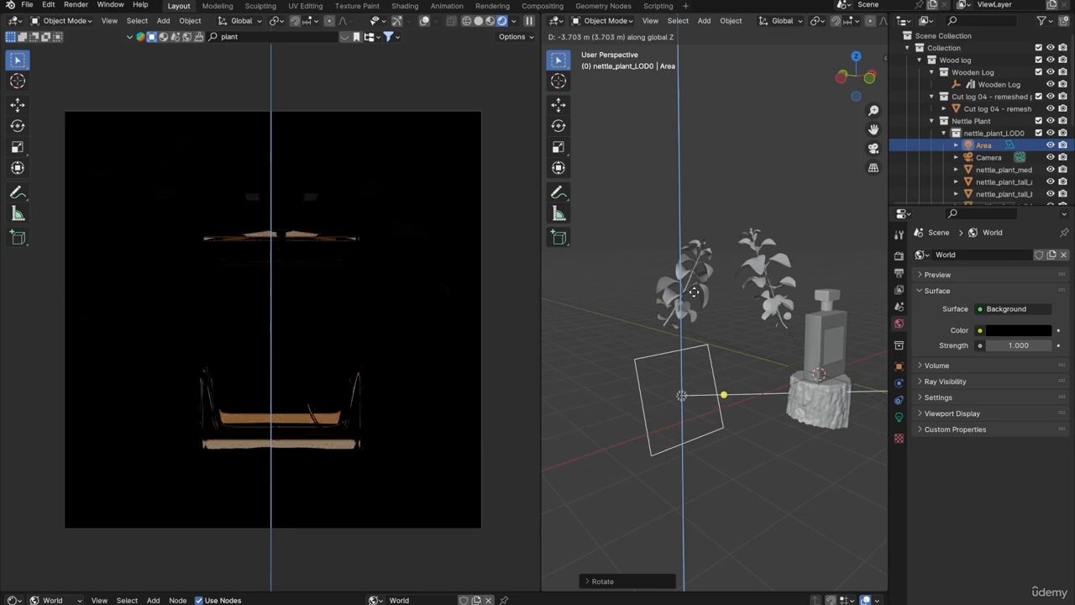
click(695, 291)
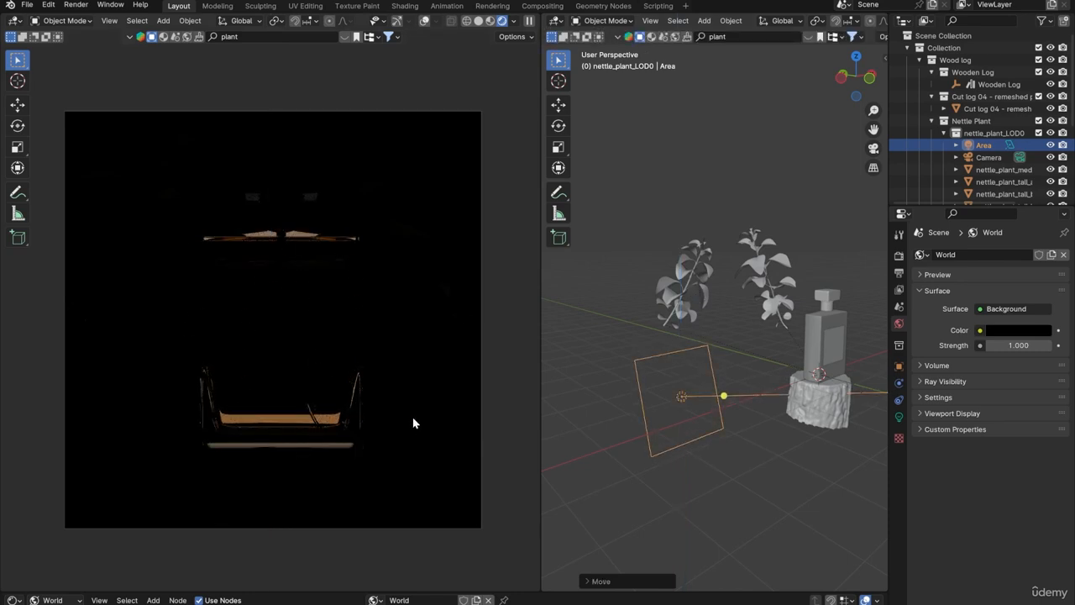
key(s)
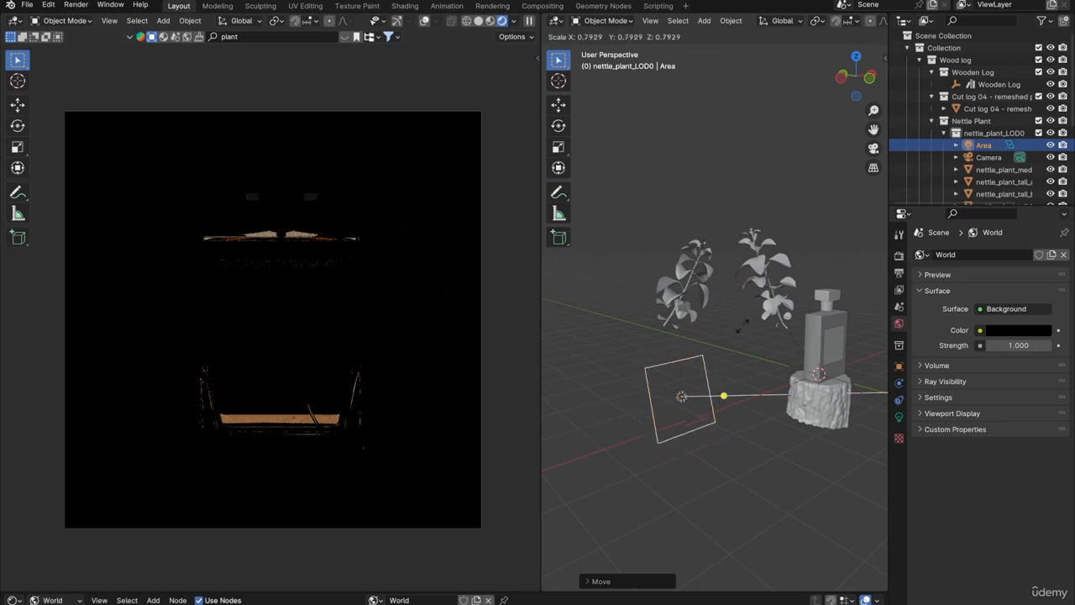
click(740, 334)
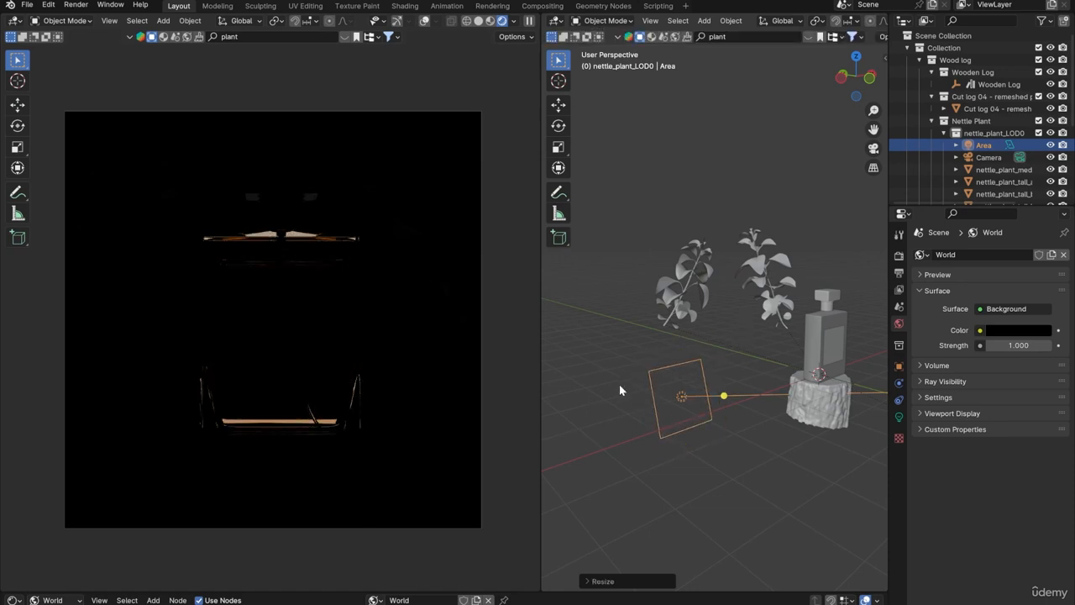
Move the area light in front view up and to the left, behind the rear left plant
middle_drag(619, 383, 703, 370)
key(KP_1)
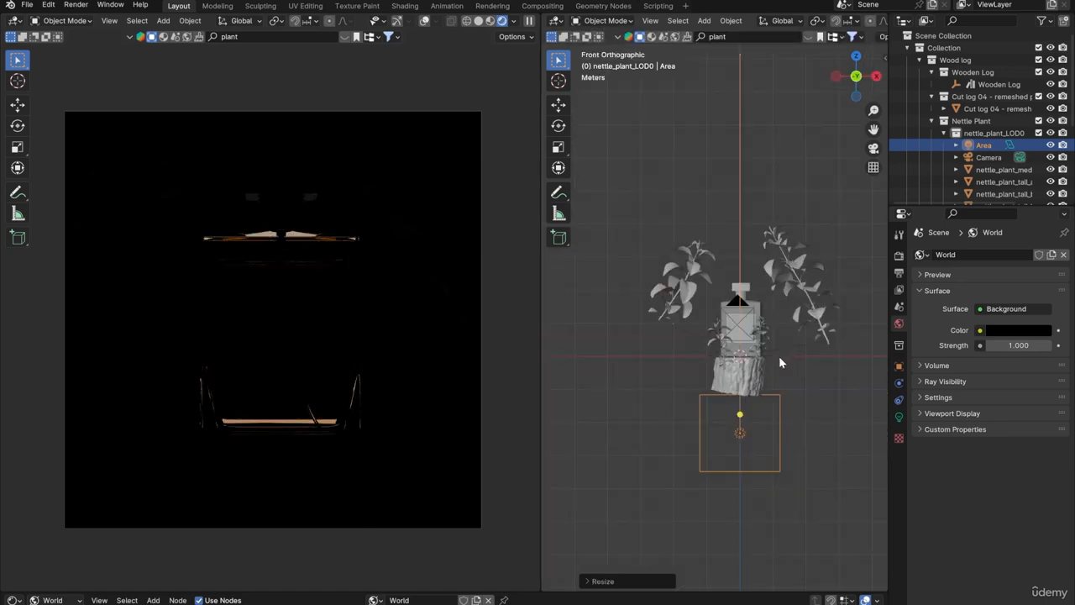
key(g)
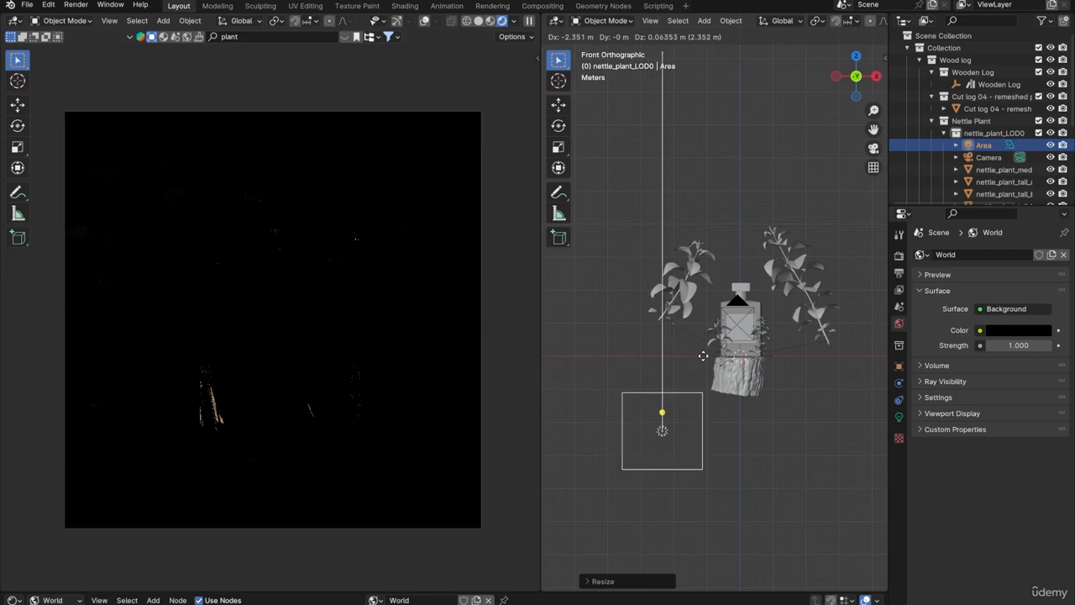
click(701, 304)
Rotate the area light about the global Z axis toward the bottle and shift it outward past the rear left plant
middle_drag(701, 304, 721, 329)
key(r)
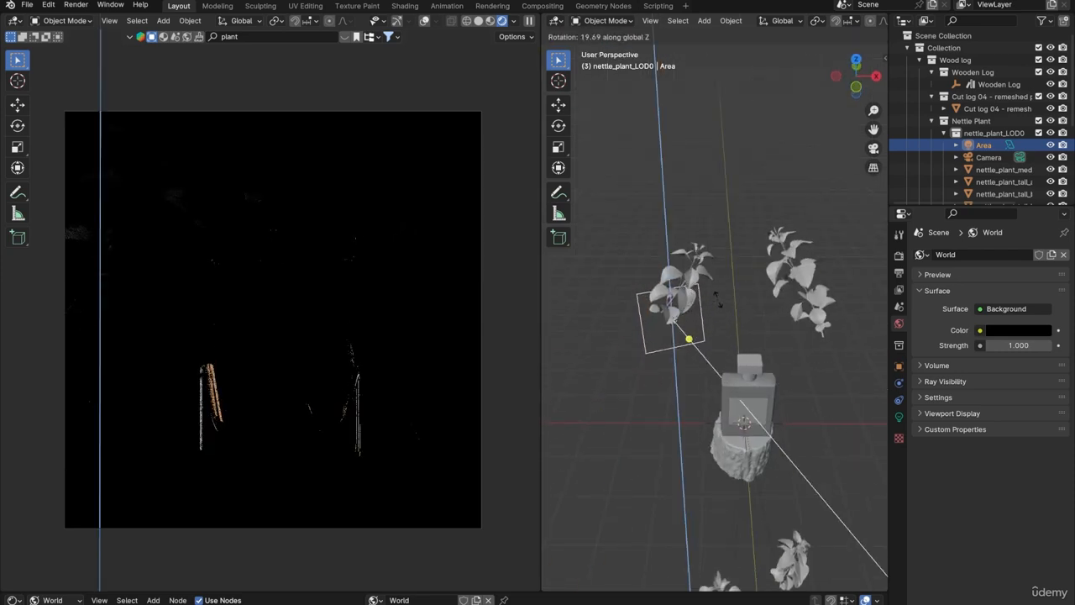
click(769, 320)
key(g)
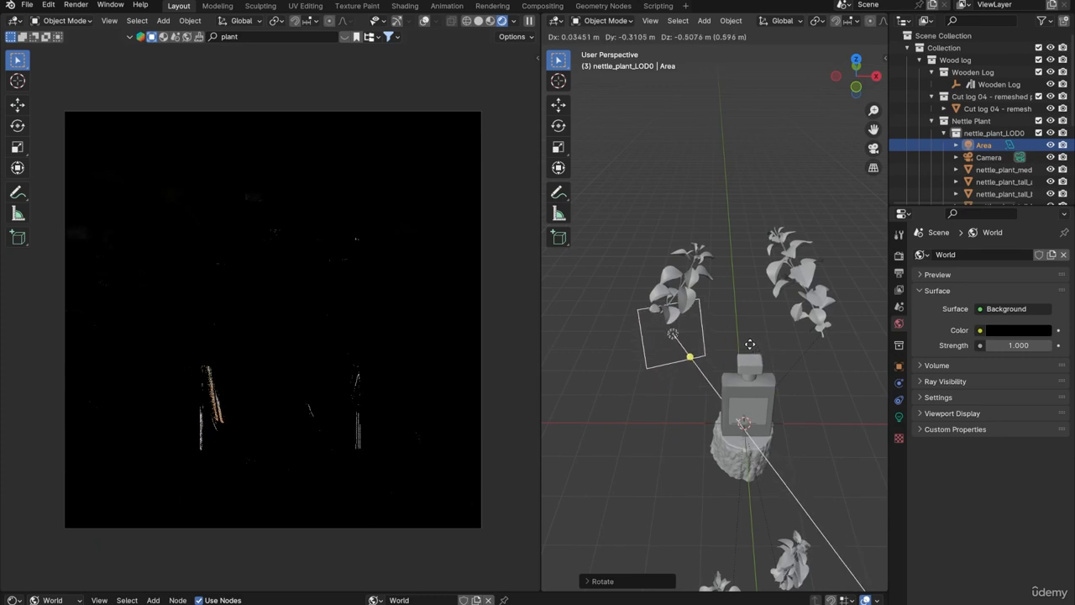
click(711, 306)
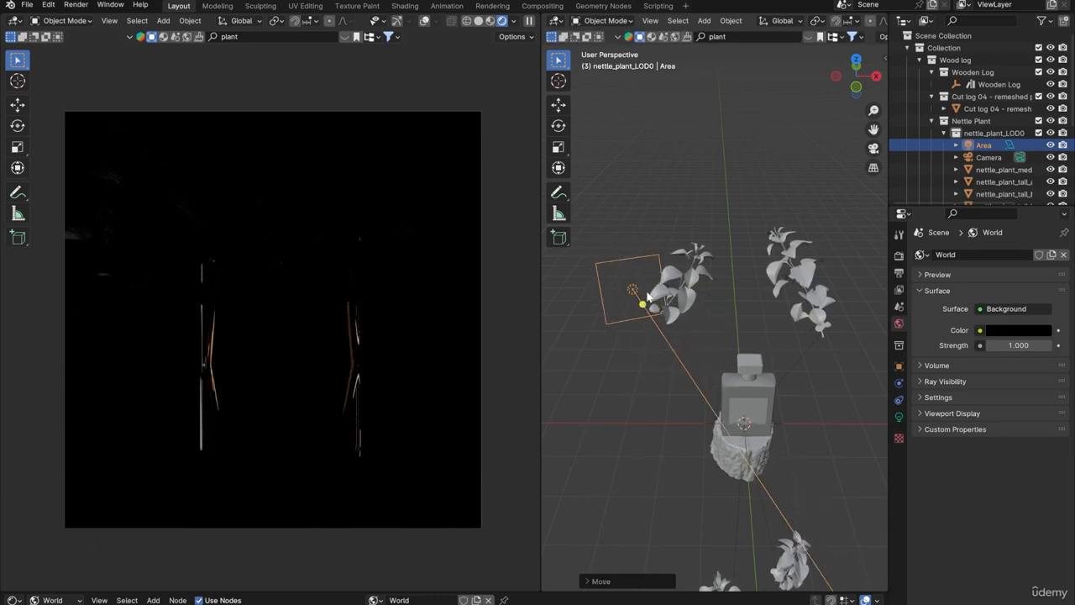
Stretch the area light about 2.6 times along Z and narrow it along X to less than half its width
key(s)
key(z)
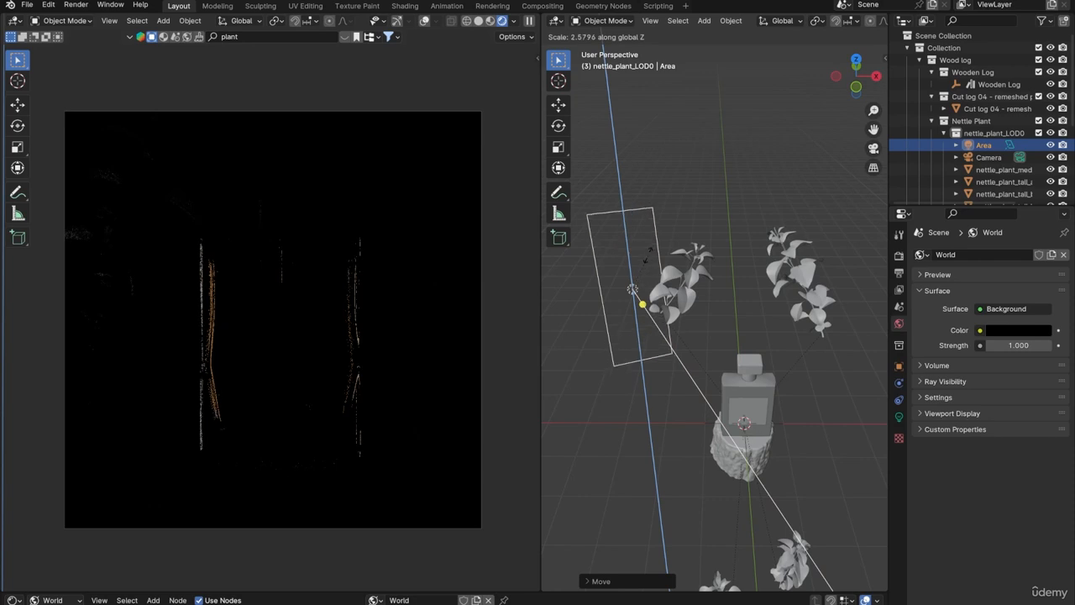
click(713, 216)
key(s)
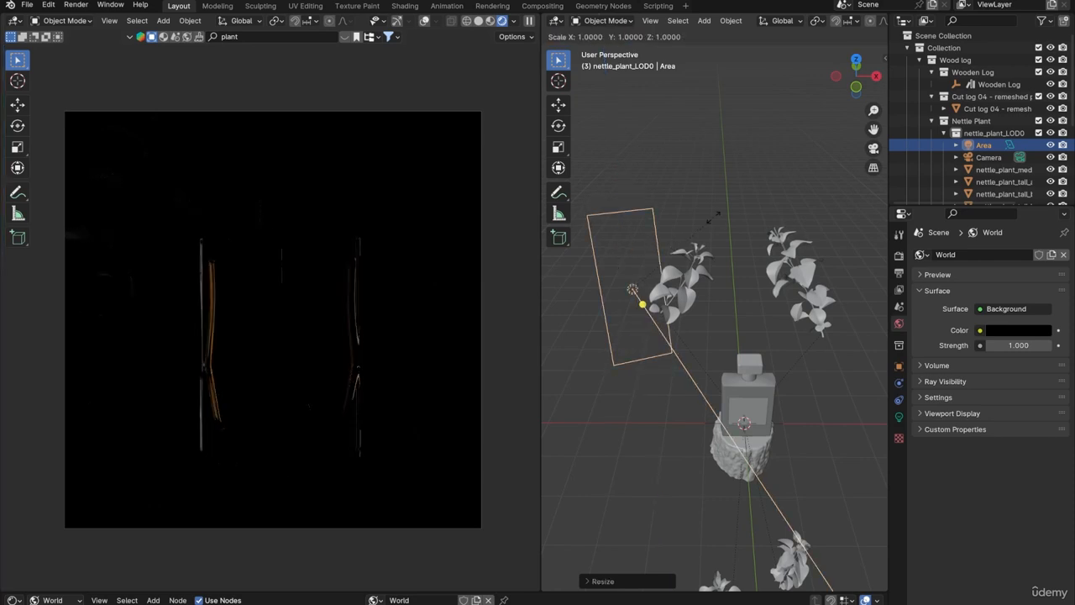
key(x)
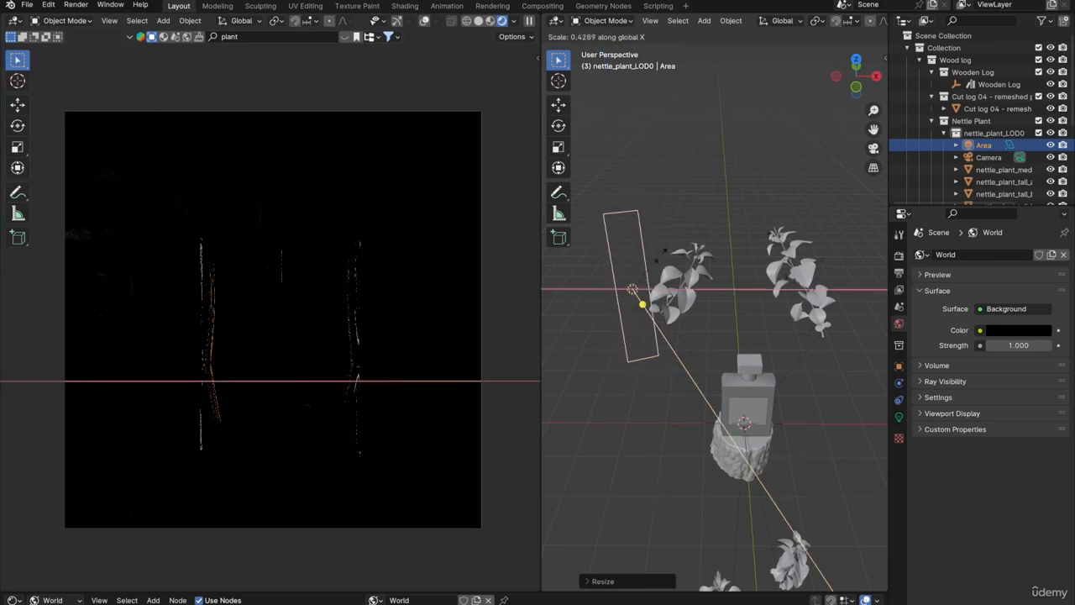
click(657, 273)
Move the narrow area light toward the camera along the global Y axis
key(g)
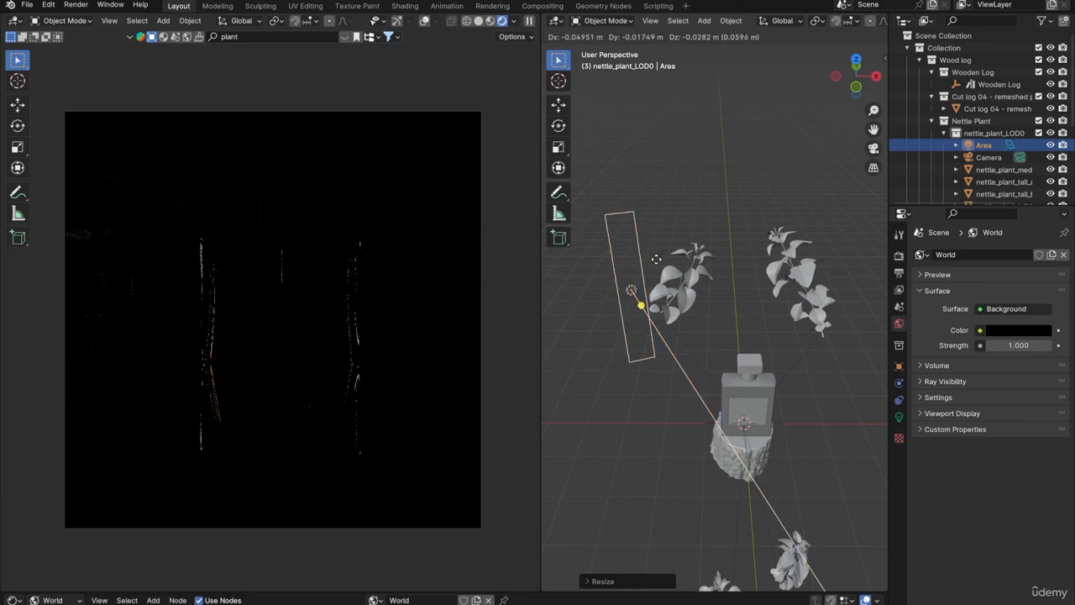
key(z)
key(x)
key(y)
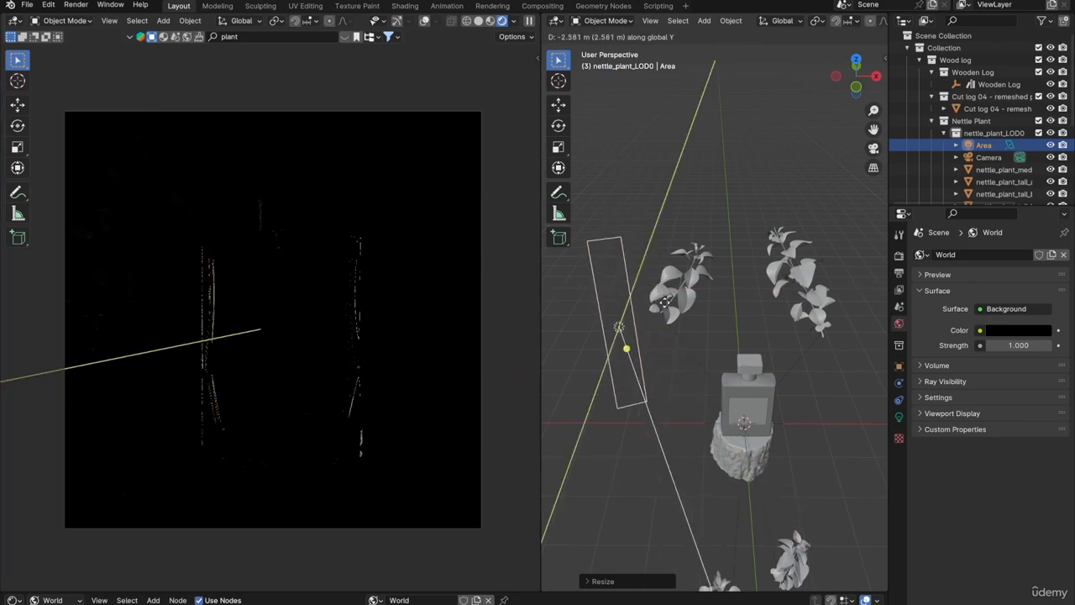
click(666, 292)
Reposition the area light in the horizontal plane with Z locked, placing it just outside and behind the rear left plant
key(g)
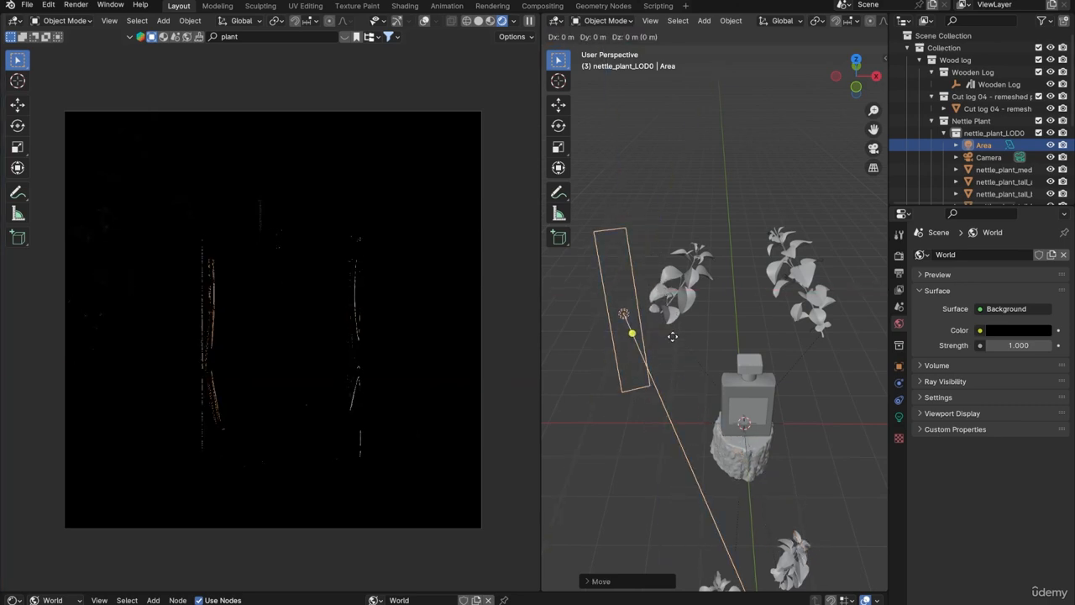
key(shift+z)
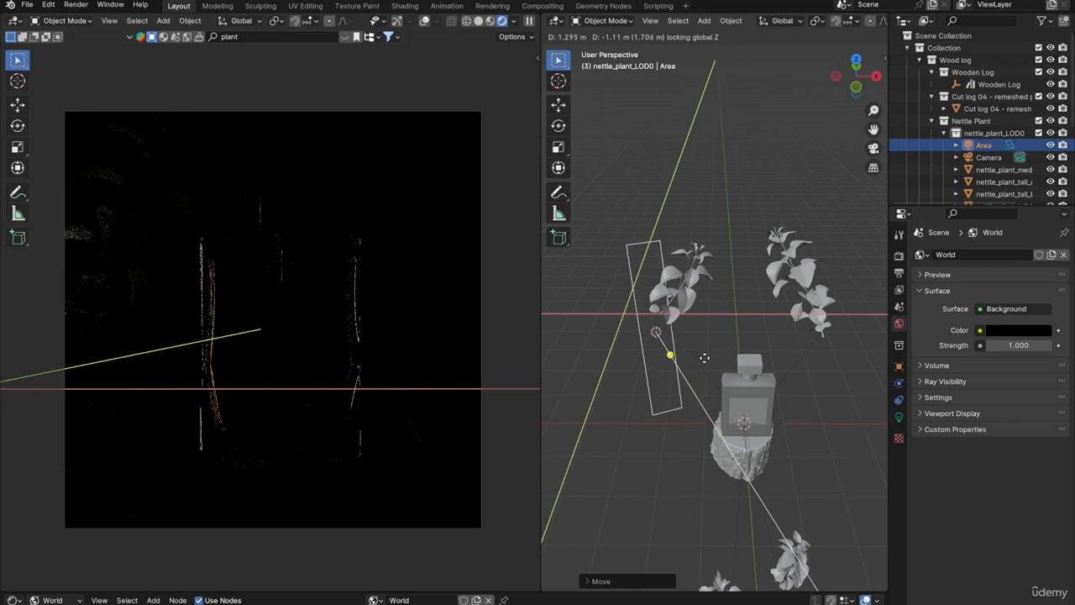
click(708, 360)
middle_drag(708, 360, 696, 411)
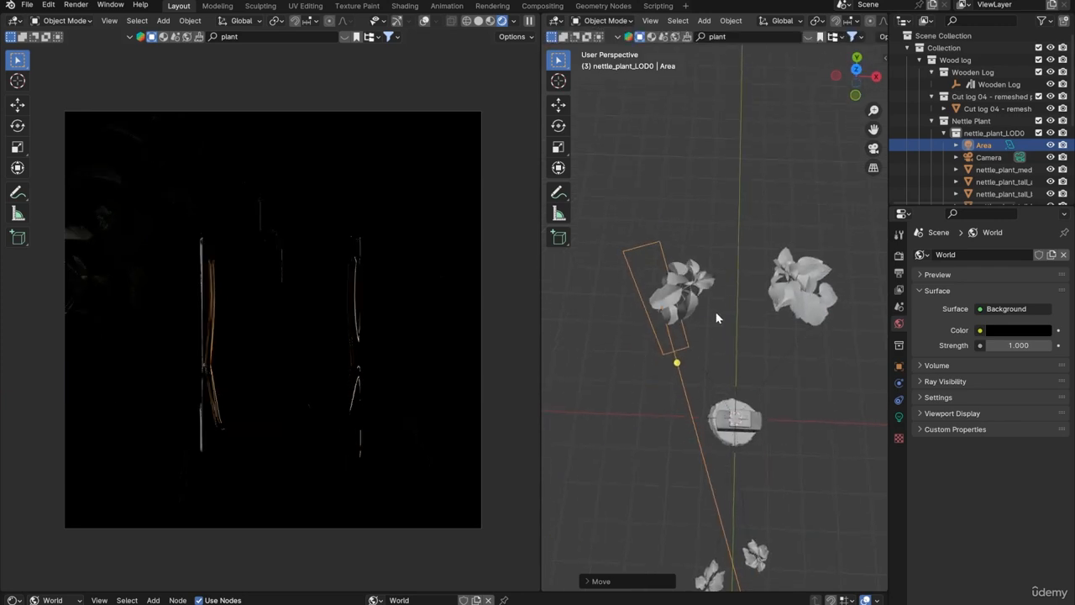
key(g)
key(shift+z)
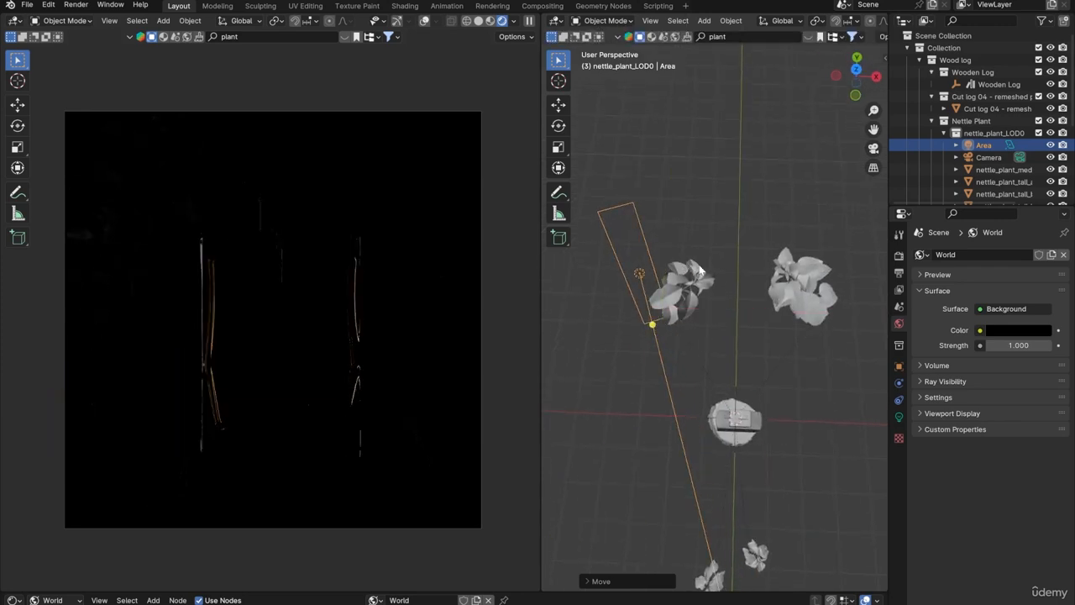
Rotate the area light slightly about the global Z axis toward the bottle and set its power to 50 W
key(r)
key(z)
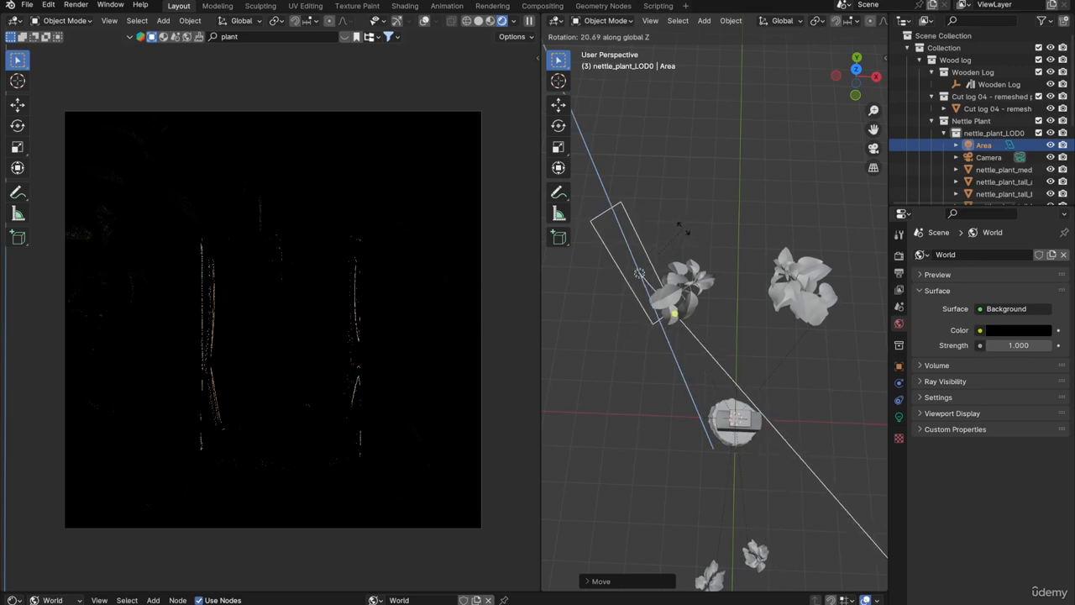
click(695, 243)
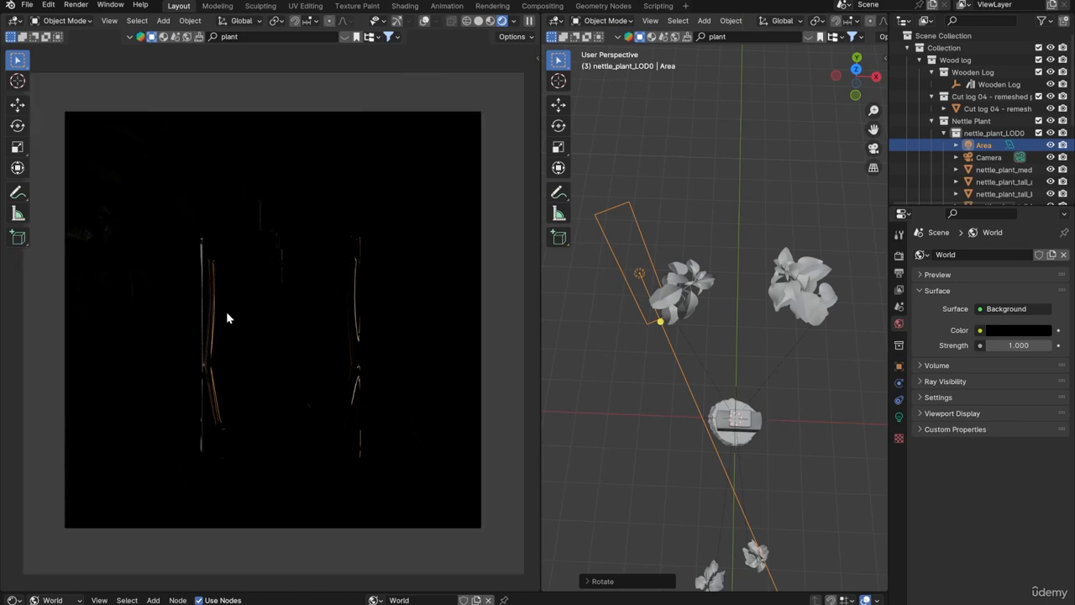
click(899, 417)
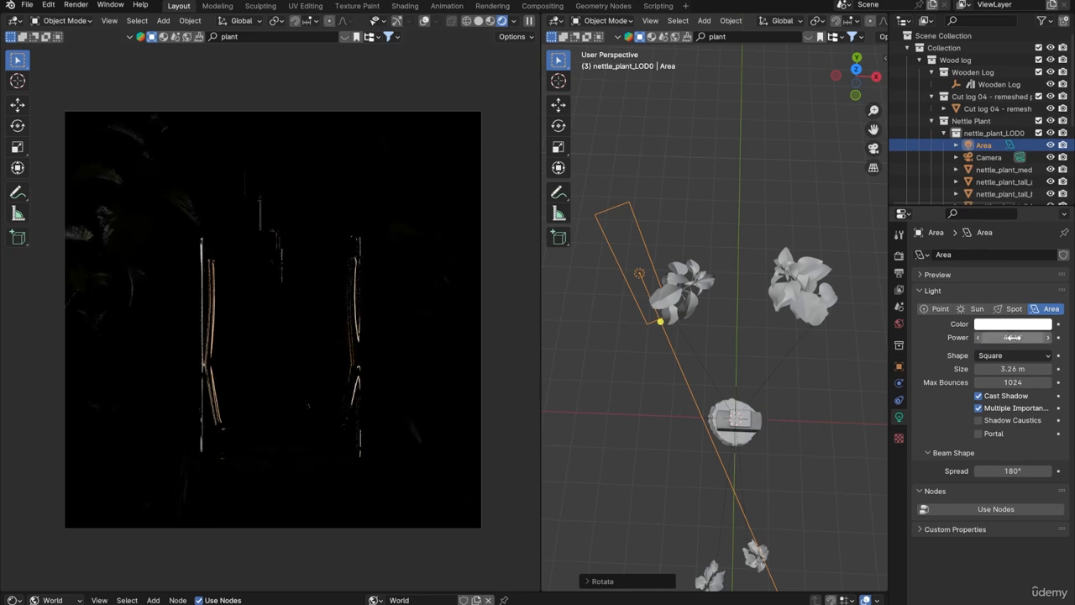
key(Return)
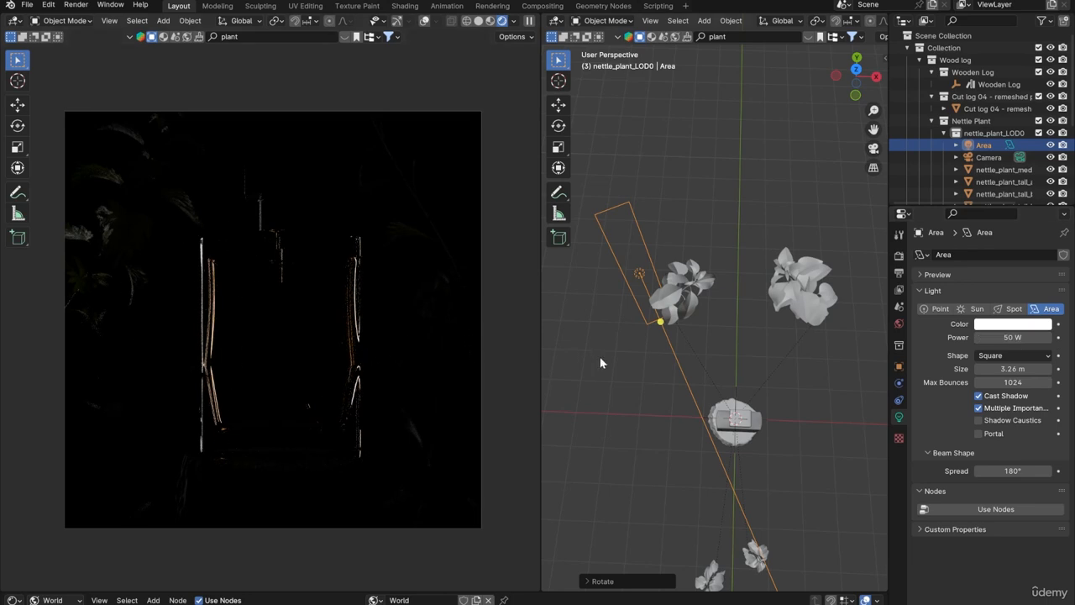
Duplicate the area light in top view, placing the copy behind the rear right plant, about 4.9 m along X and 1.3 m along Y
middle_drag(597, 360, 707, 299)
key(KP_7)
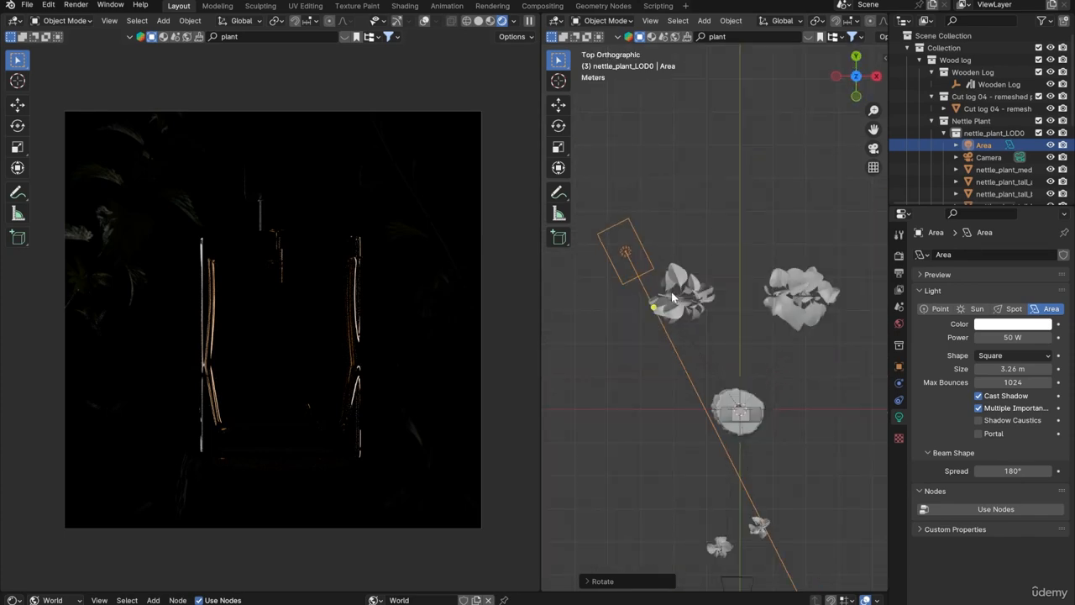
key(shift+d)
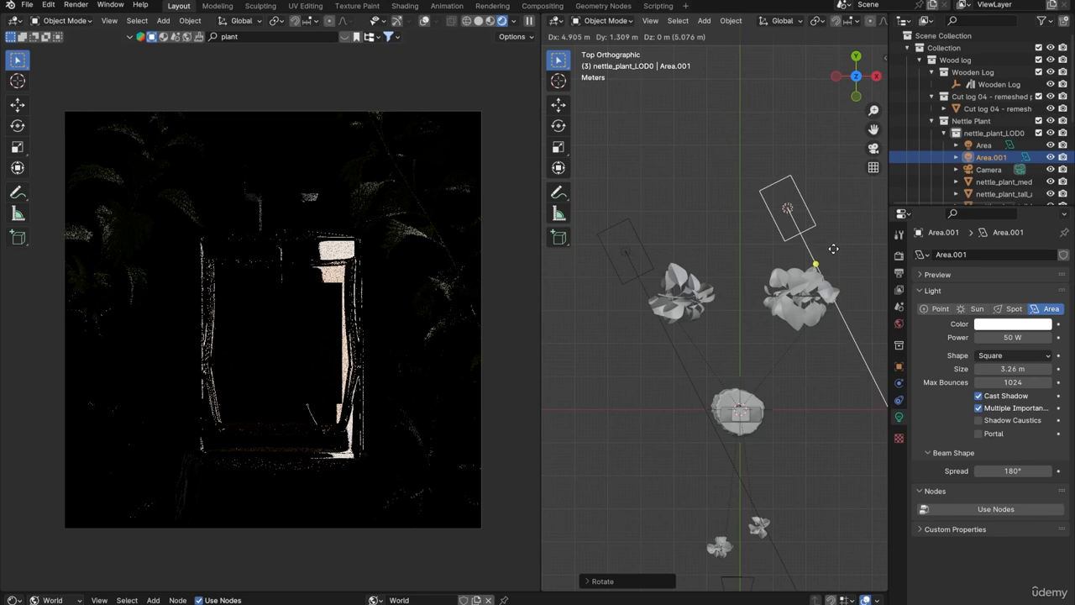
click(833, 248)
Fine-tune the angle of the area light behind the rear right plant and shift it about 0.1 m along negative X
key(r)
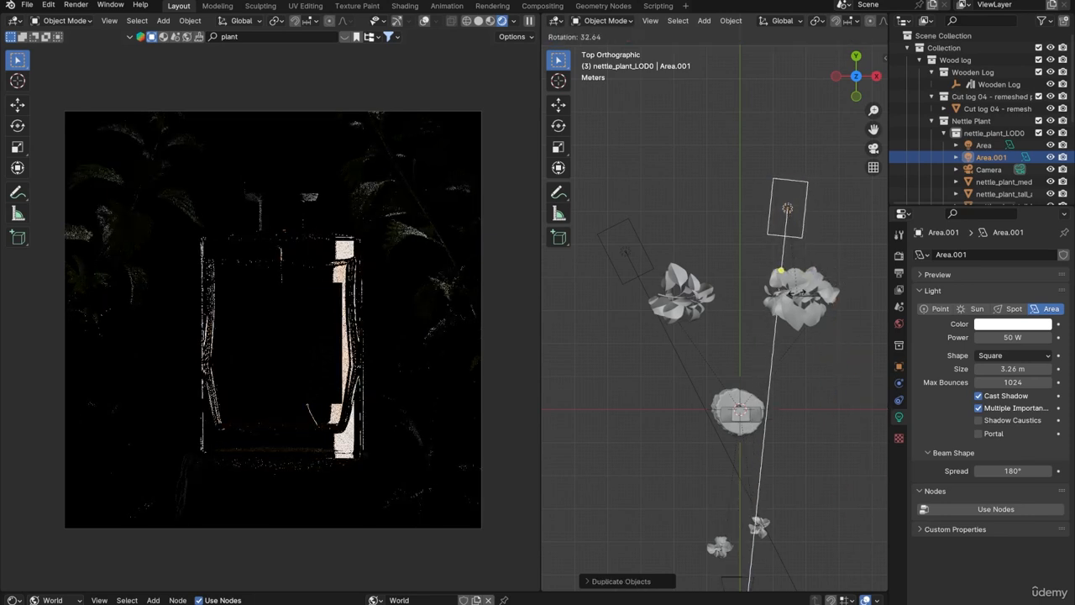
click(799, 297)
key(r)
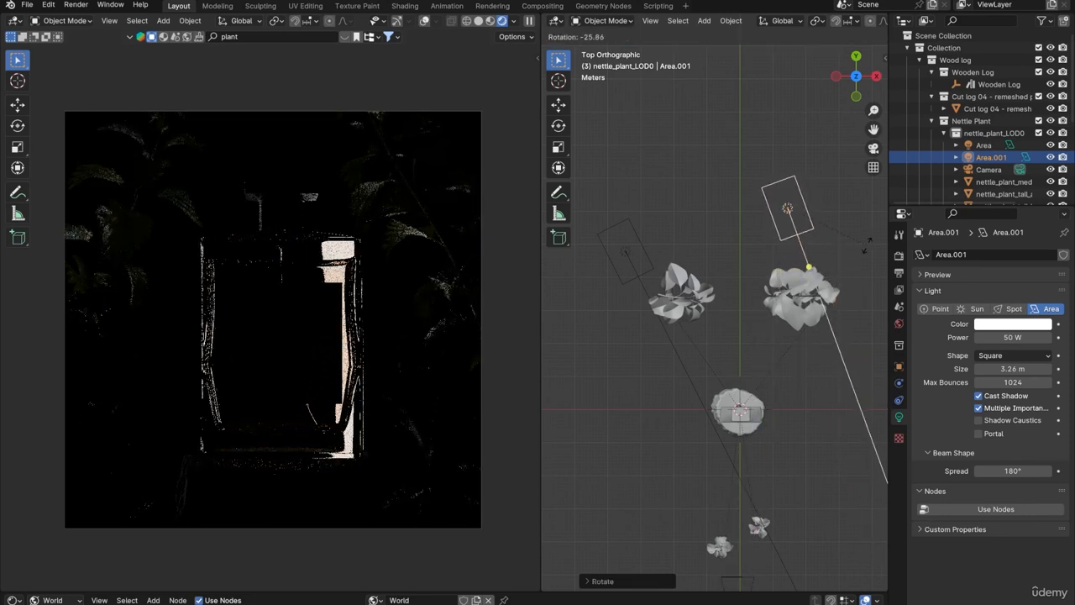
click(869, 254)
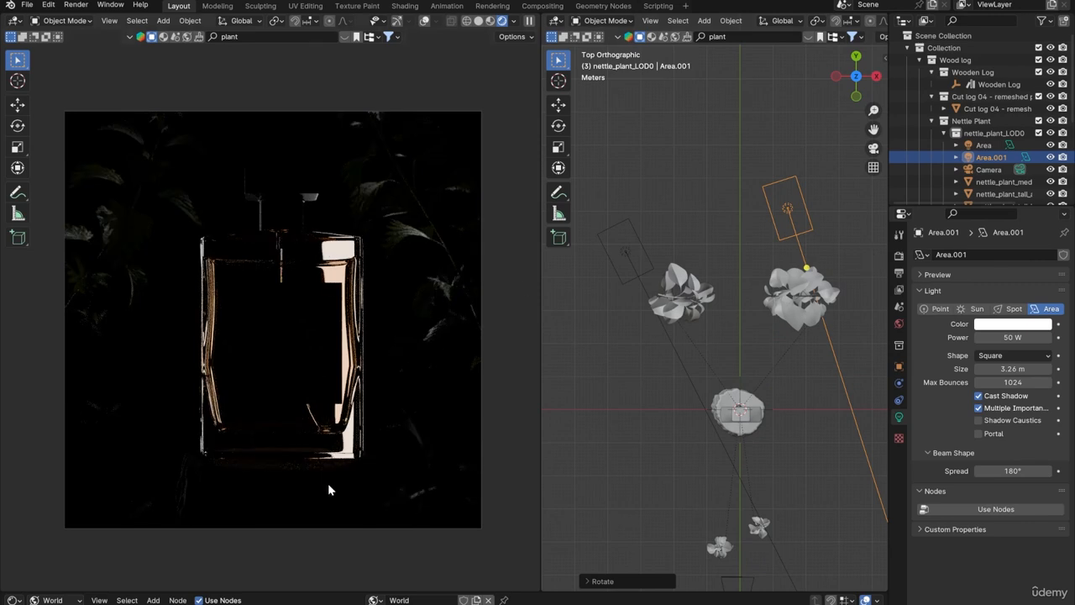
key(g)
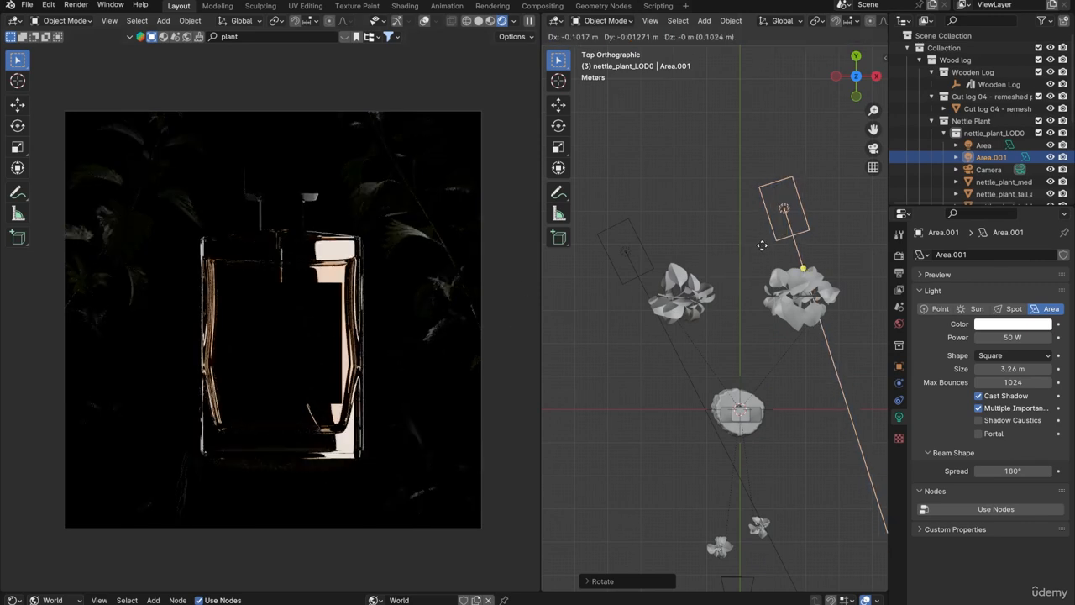
click(680, 267)
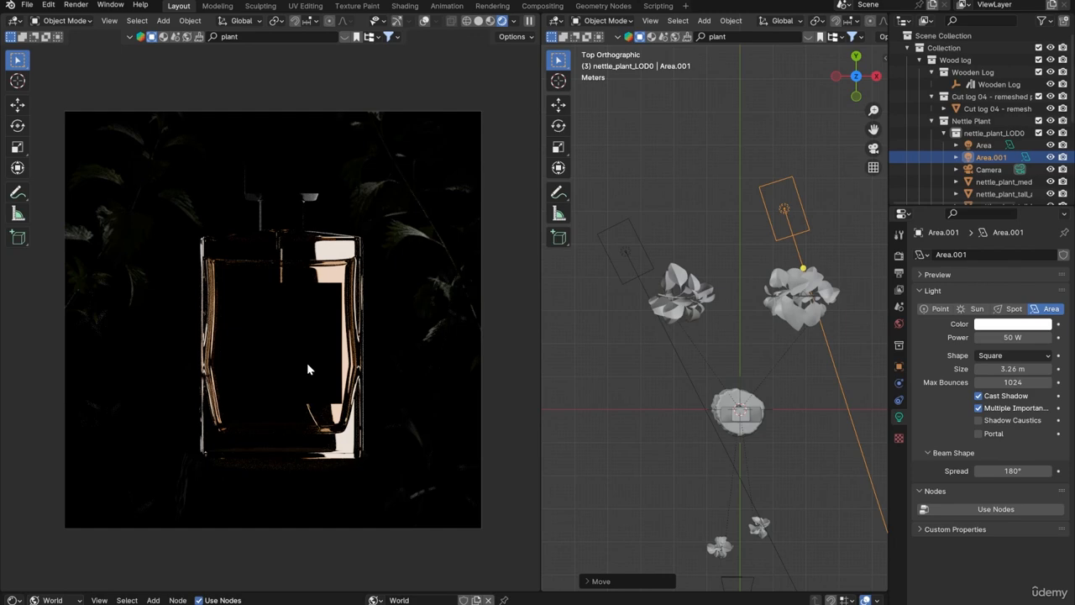
Duplicate the rear right area light and place the copy in front of the bottle, beside the front right plant
scroll(713, 280, down, 2)
shift+middle_drag(689, 336, 647, 280)
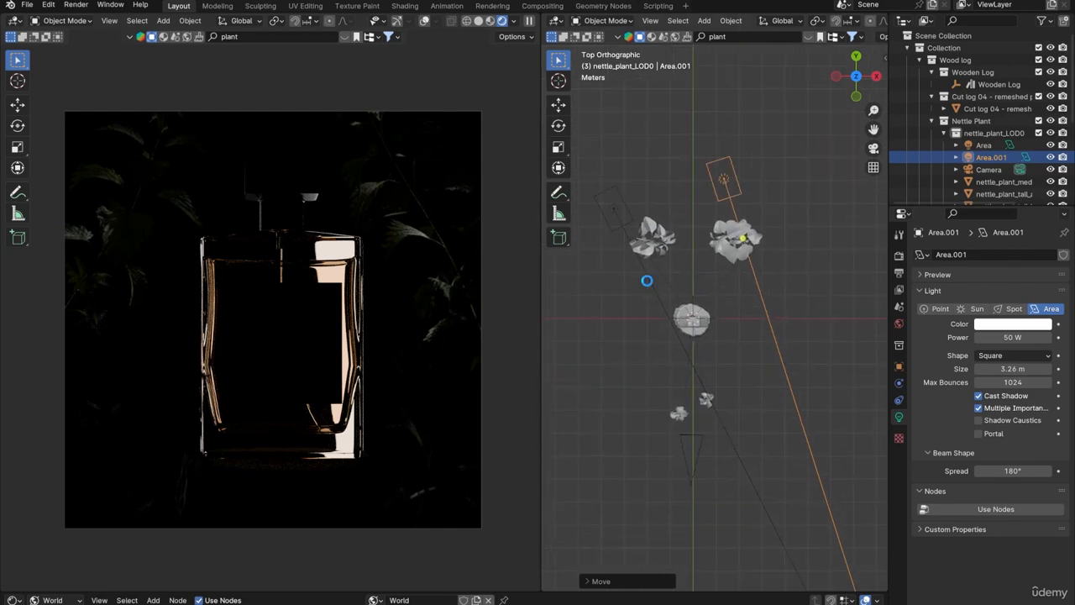
key(shift+d)
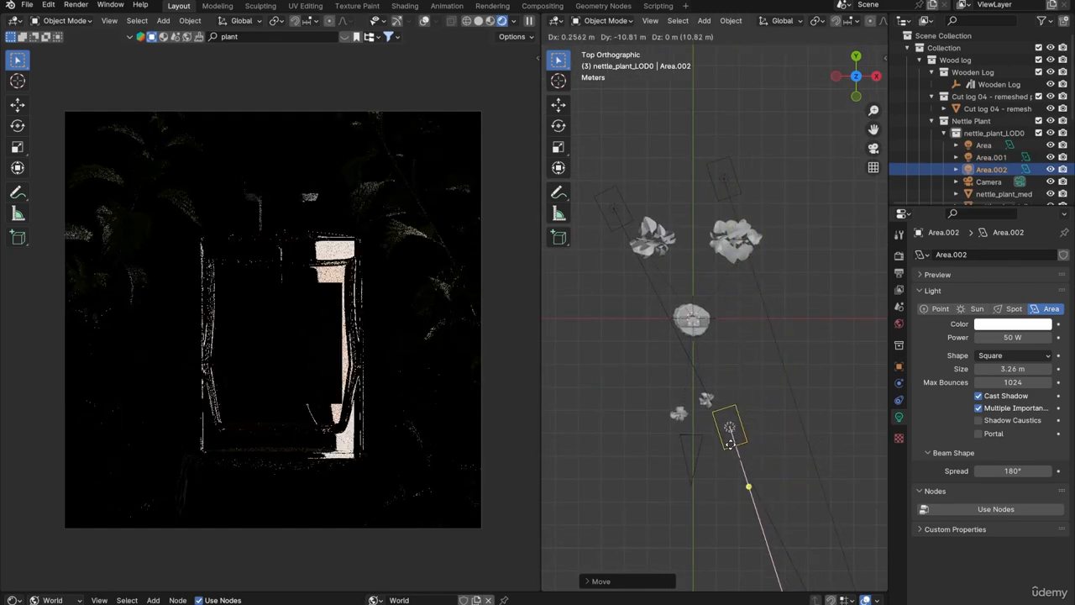
click(787, 362)
Turn the front area light around to shine toward the rear right, and move it to the front left of the bottle
key(r)
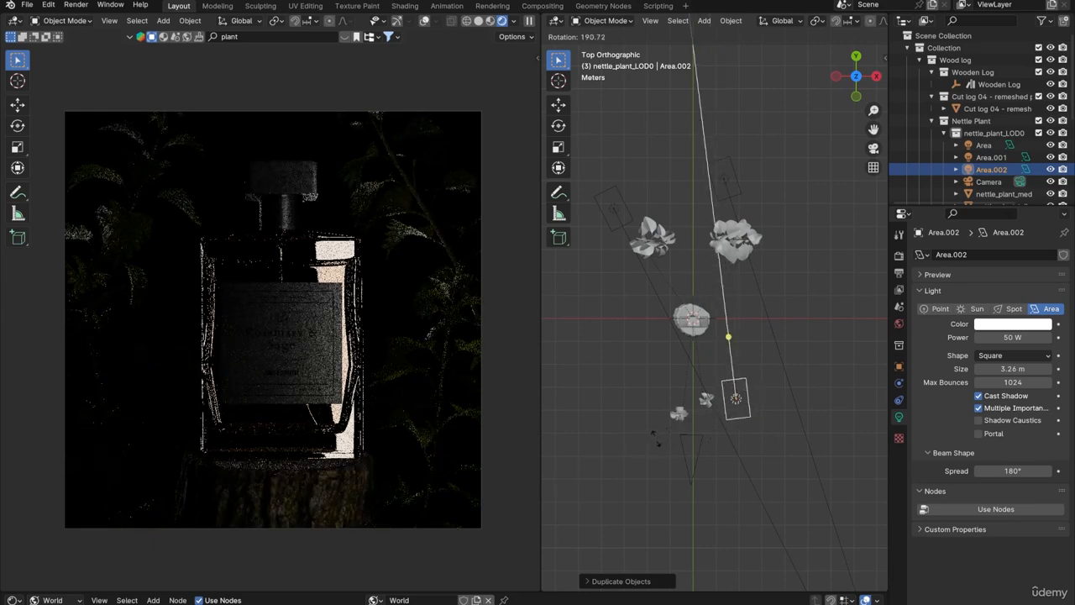
click(706, 442)
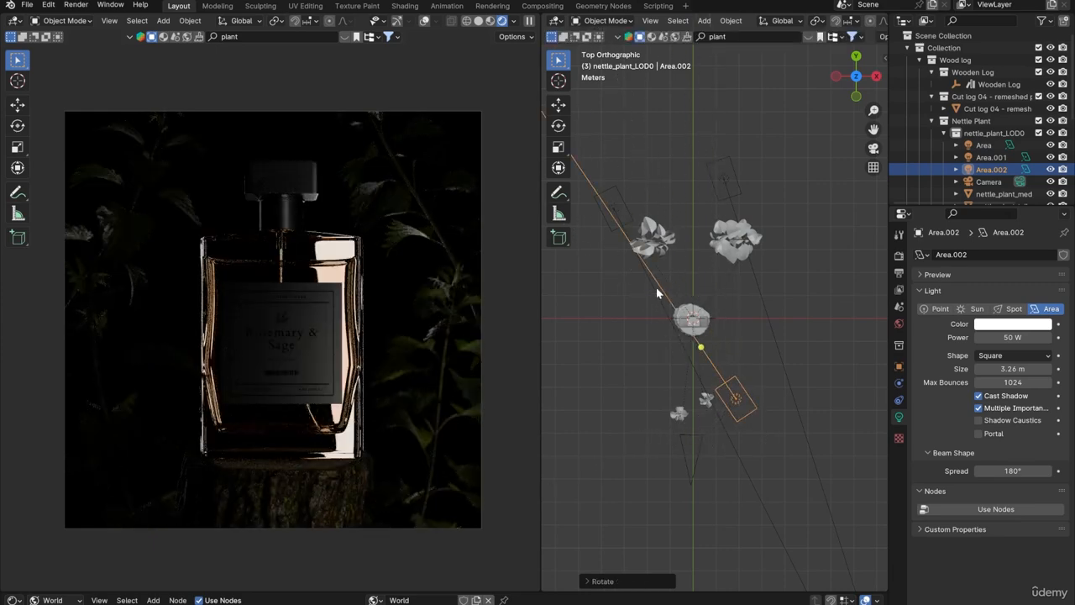
key(r)
click(801, 321)
key(g)
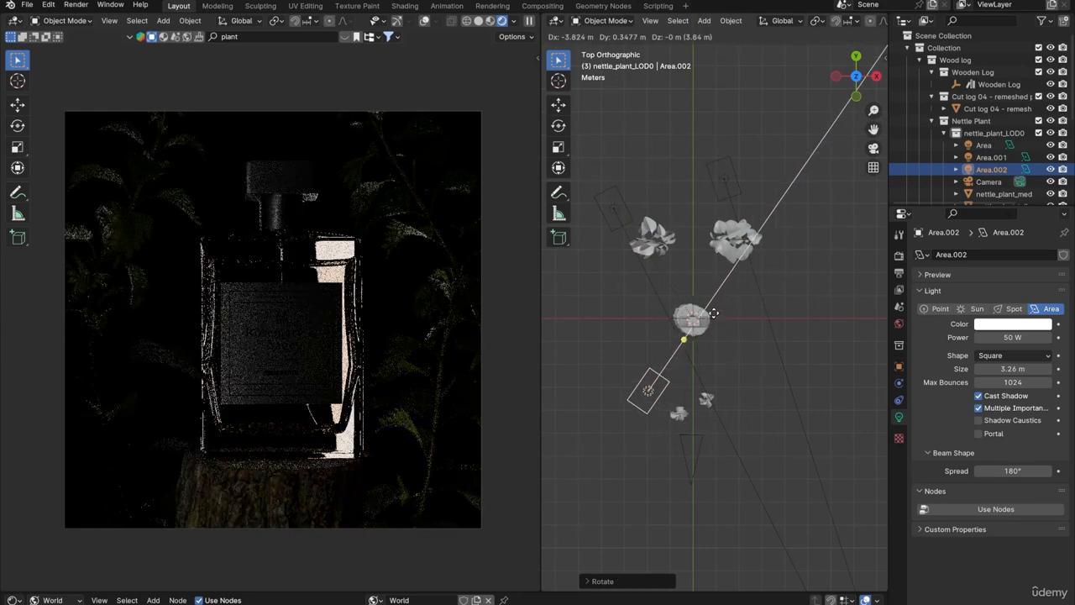
click(737, 319)
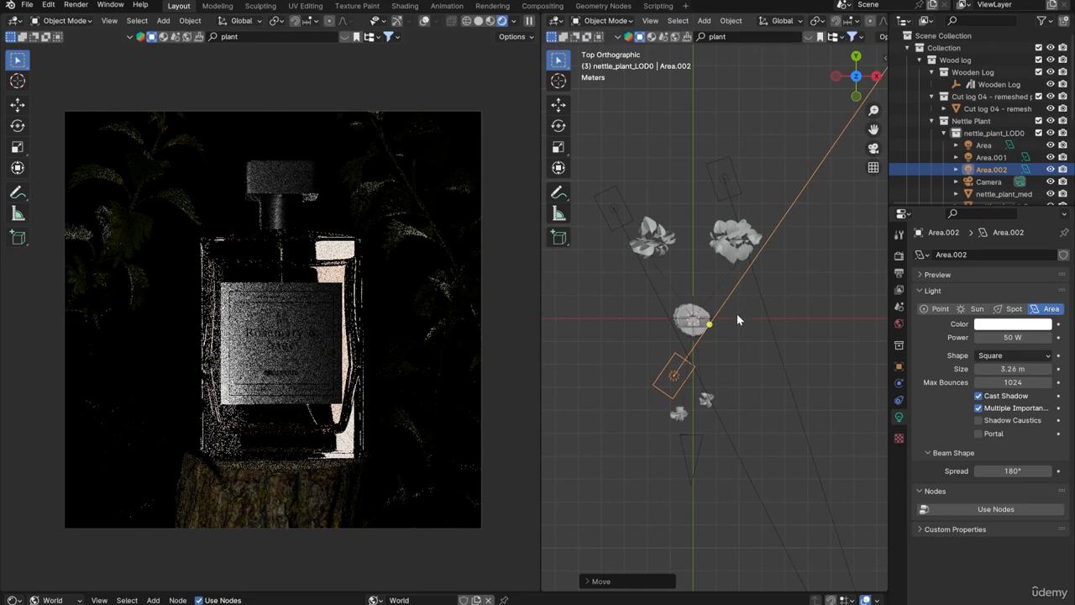
Shrink the front area light to about 0.45 along global Z and about 0.54 along global X
middle_drag(736, 320, 745, 200)
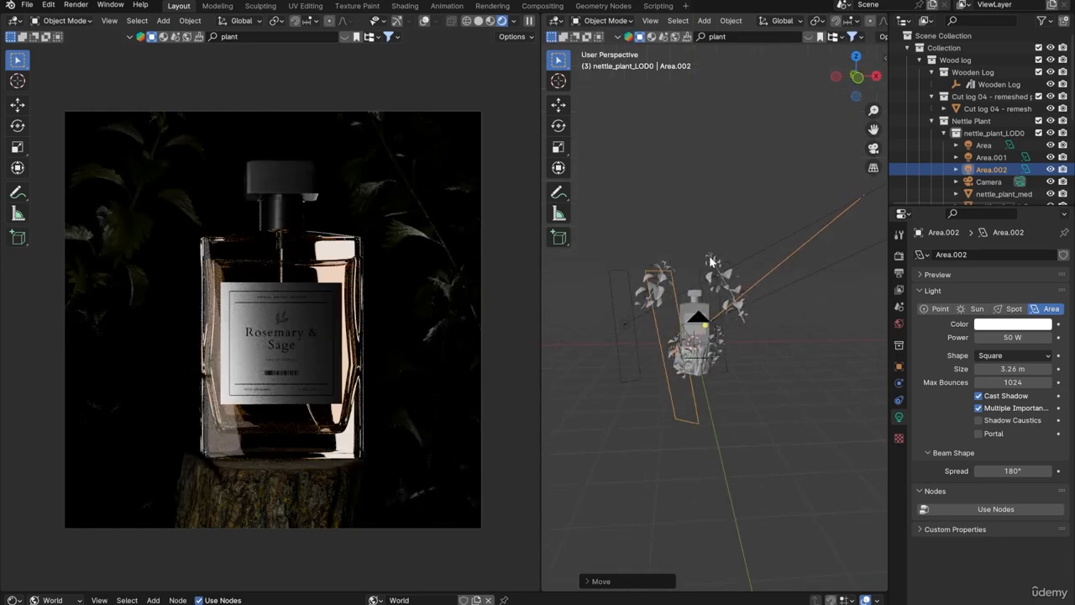
scroll(711, 259, up, 3)
mouse_move(663, 372)
middle_down()
mouse_move(662, 338)
mouse_move(670, 380)
middle_up()
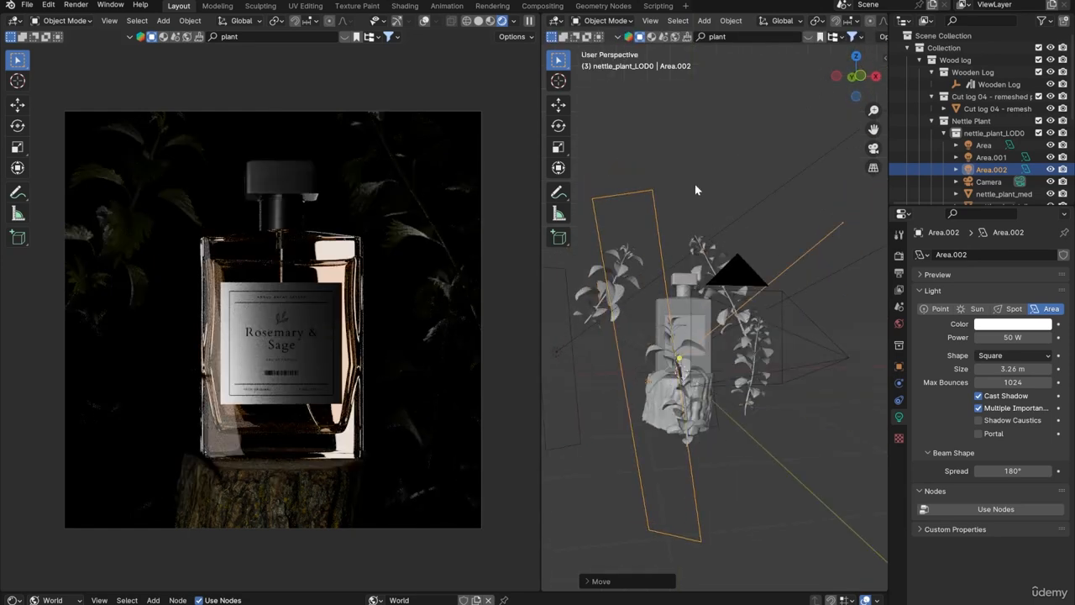
key(s)
key(z)
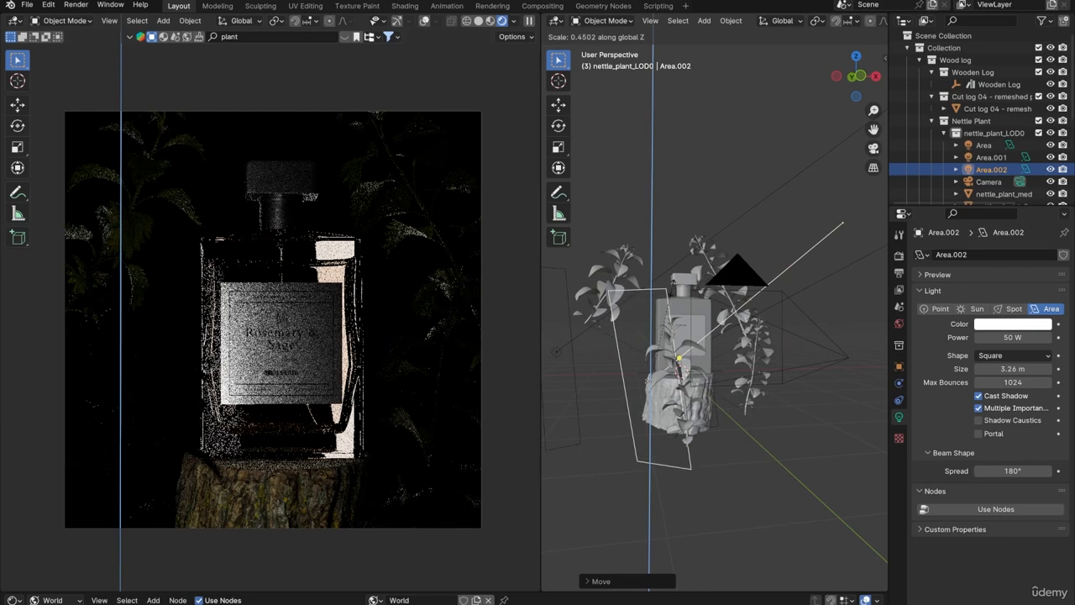
key(x)
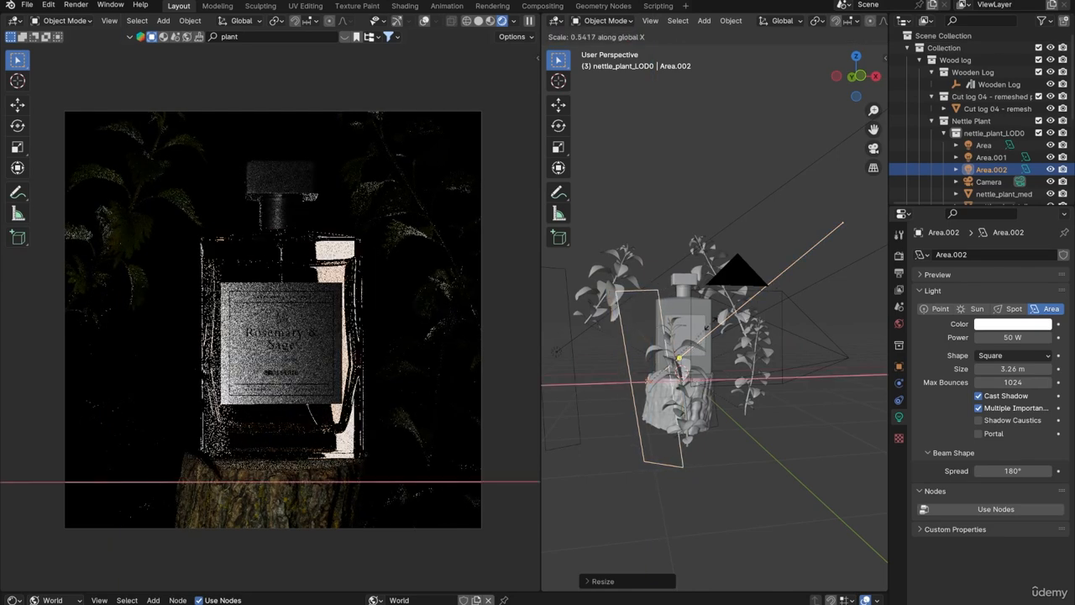
click(710, 323)
Move the front area light in top view farther from the bottle, out toward the front left
middle_drag(690, 412, 663, 377)
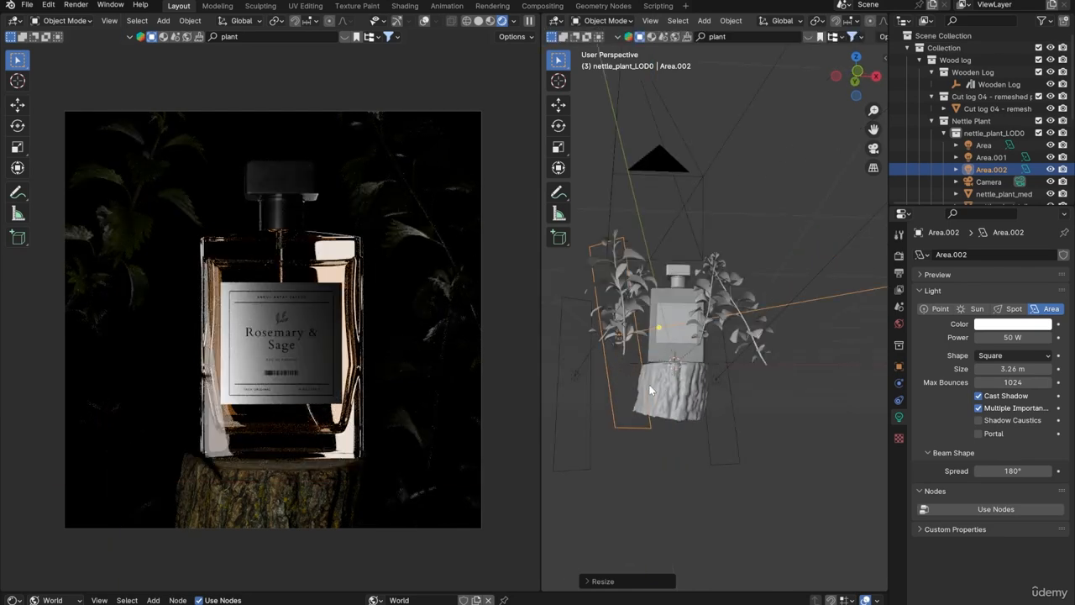
key(KP_7)
key(g)
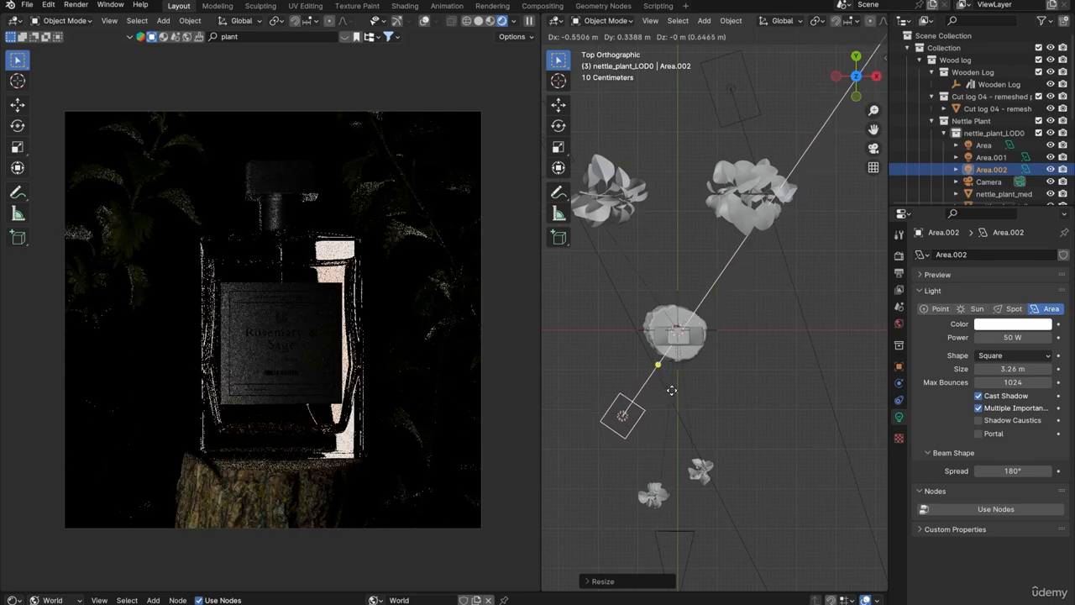
click(683, 395)
Raise the front left area light to about the bottle's height and tilt it to aim at the bottle
middle_drag(683, 395, 680, 294)
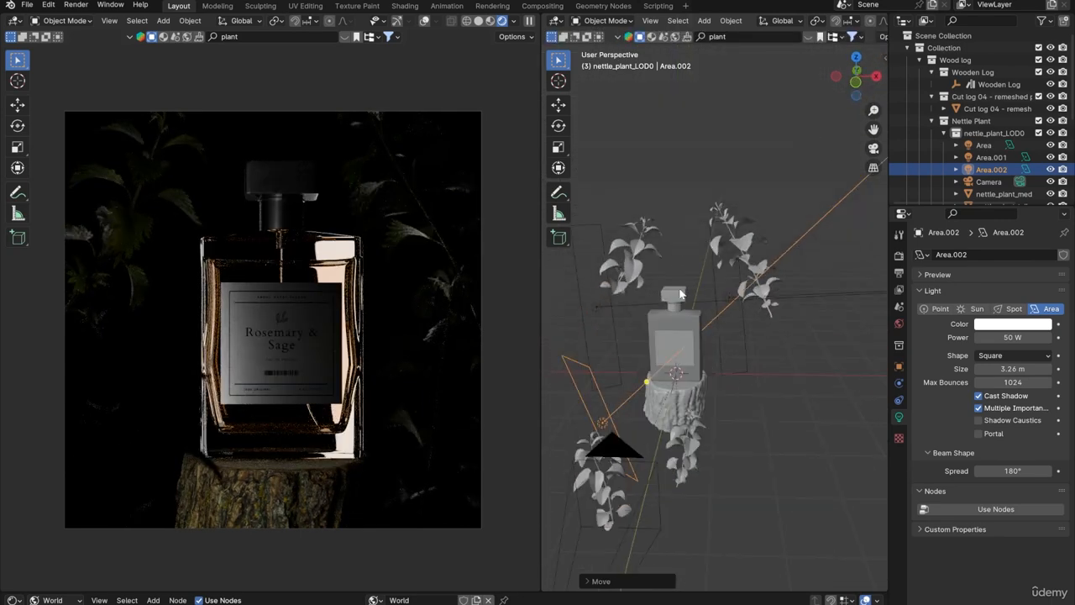
key(g)
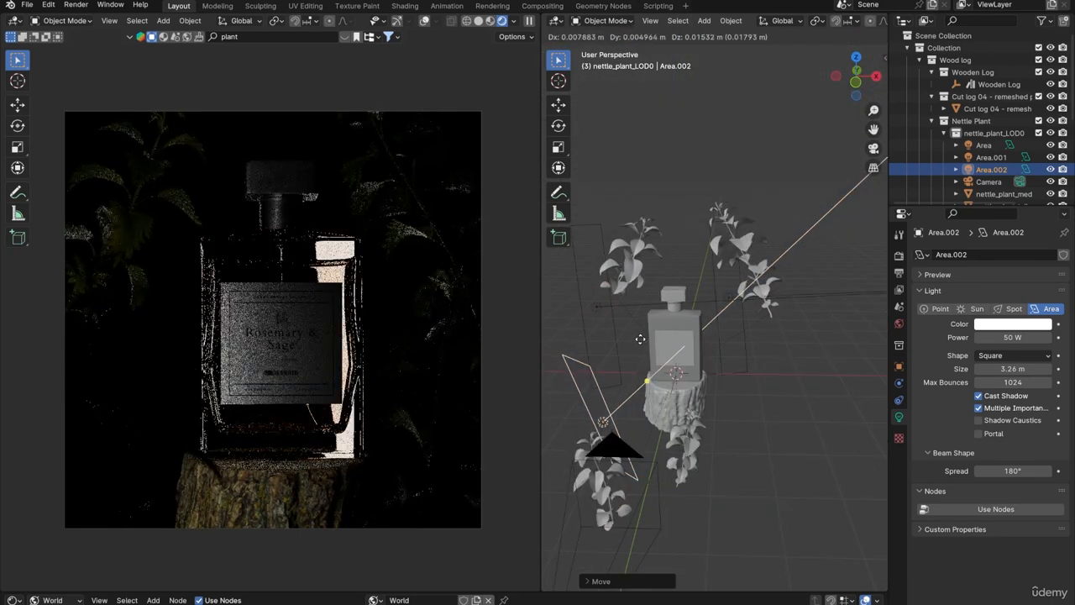
click(649, 265)
key(r)
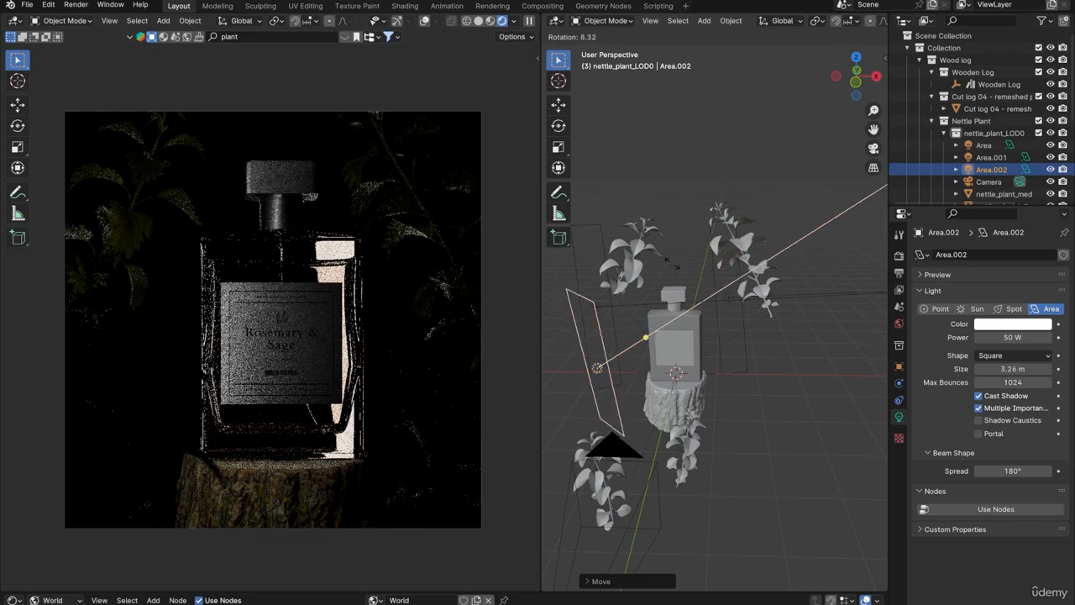
click(673, 346)
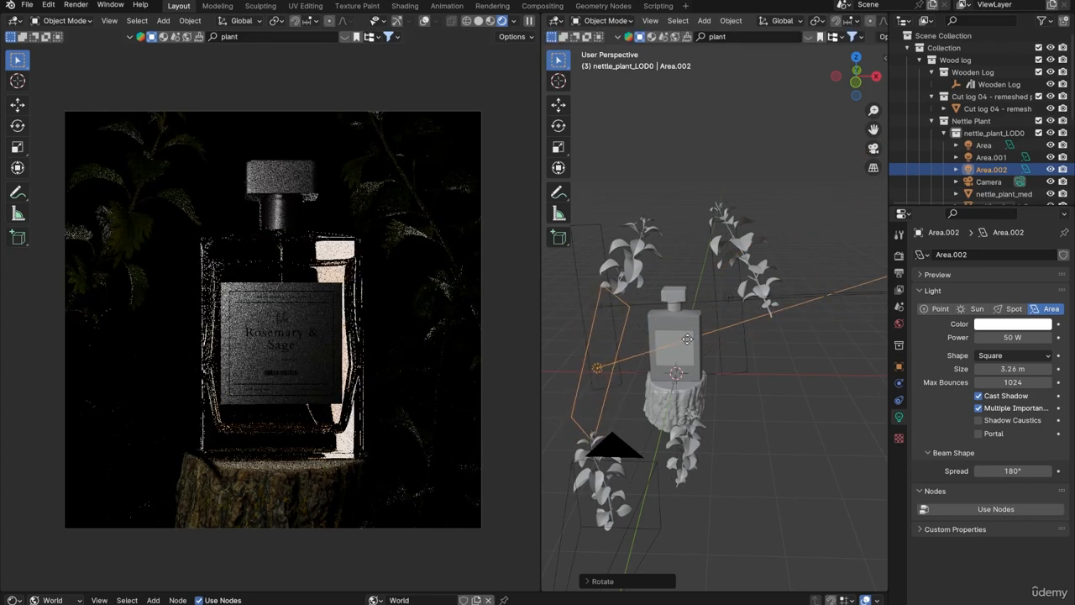
Try a power of 300 W on the front area light and settle on 150 W
middle_drag(678, 347, 676, 407)
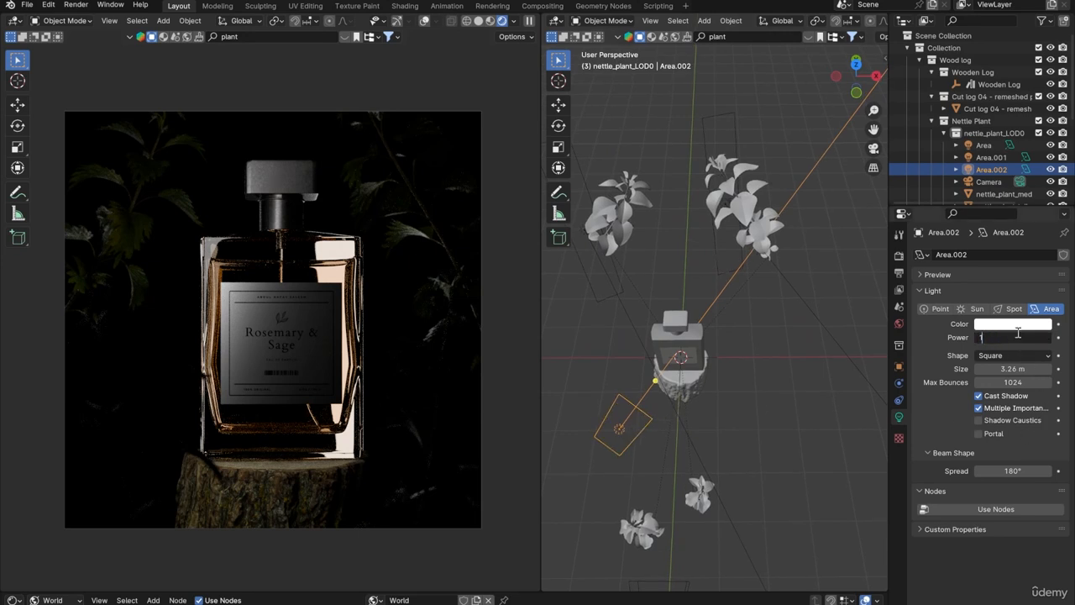
key(Return)
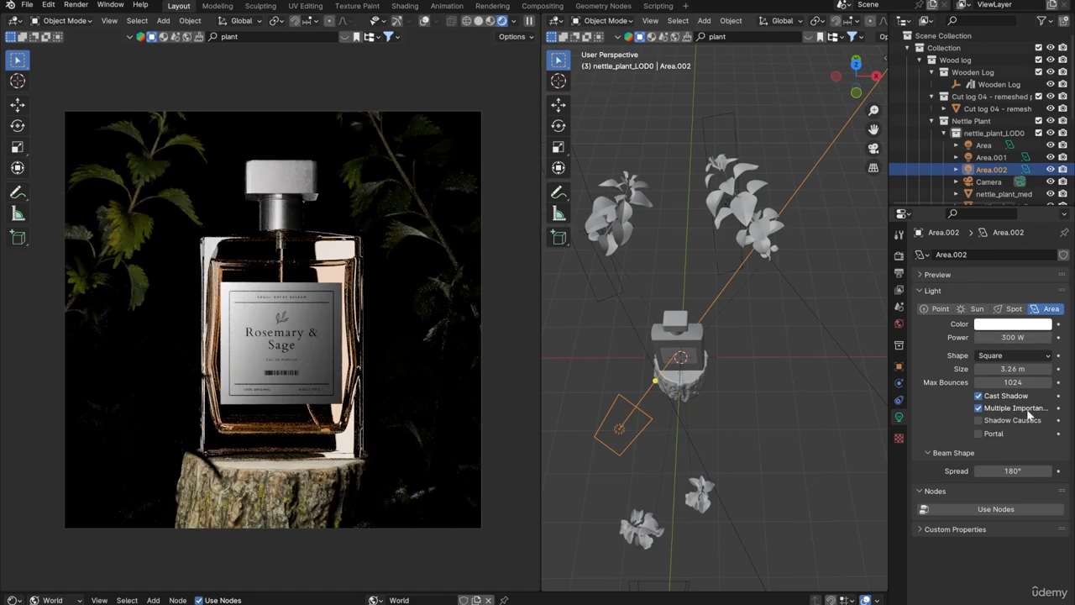
click(1011, 336)
key(Return)
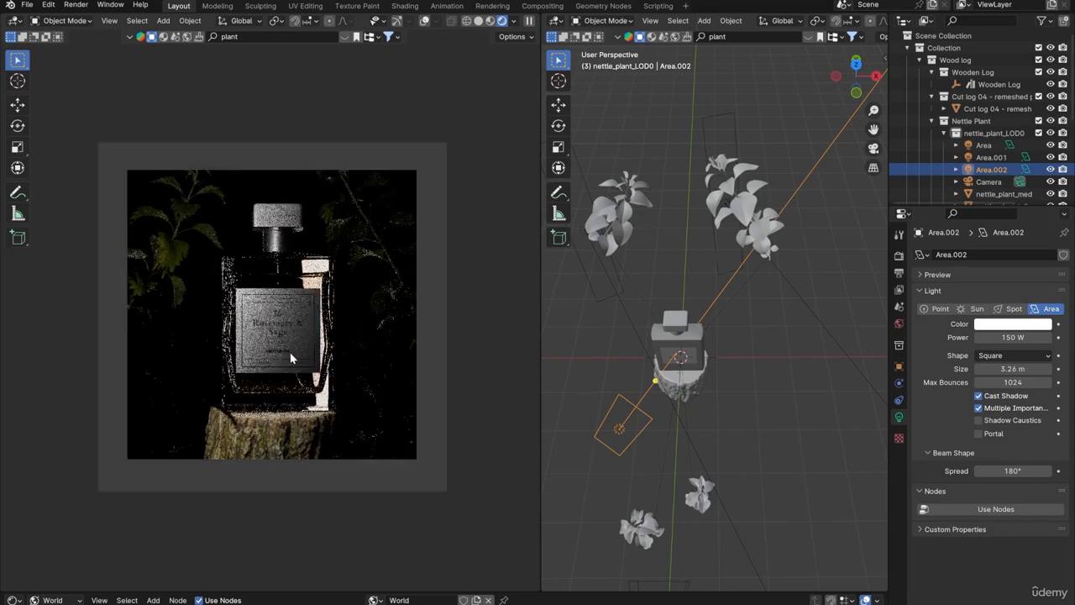
key(KP_7)
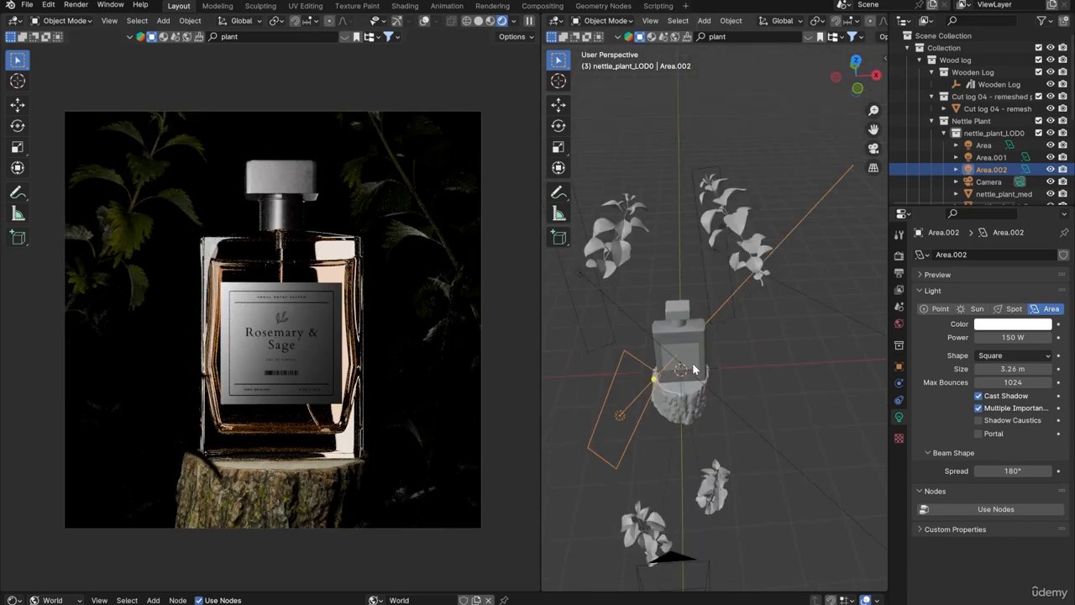
Rotate the front left area light slightly in top view and move it about 1 m farther from the bottle
key(r)
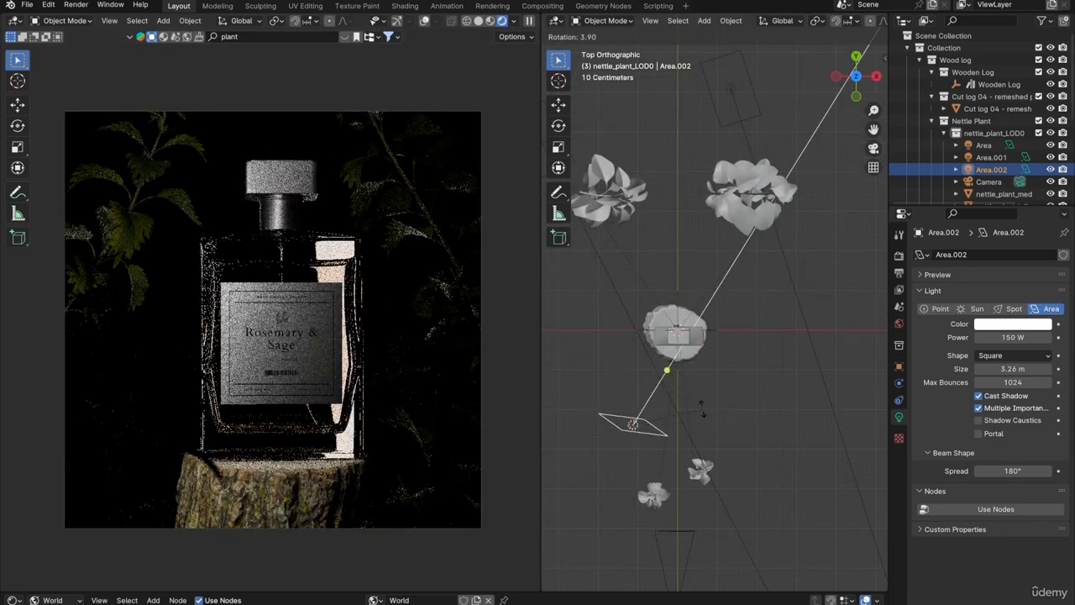
click(670, 386)
key(g)
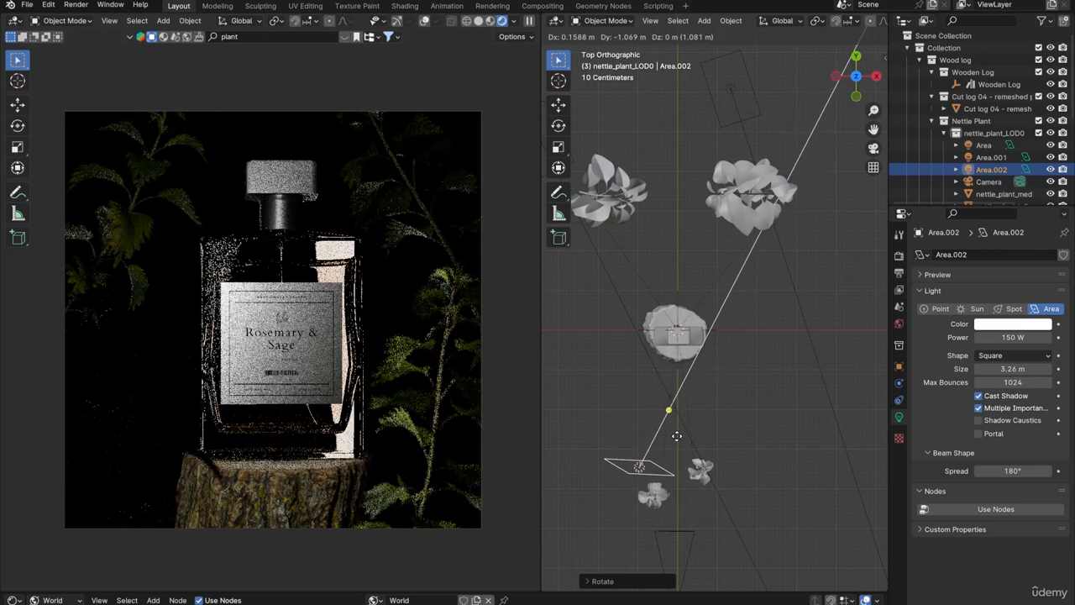
click(671, 433)
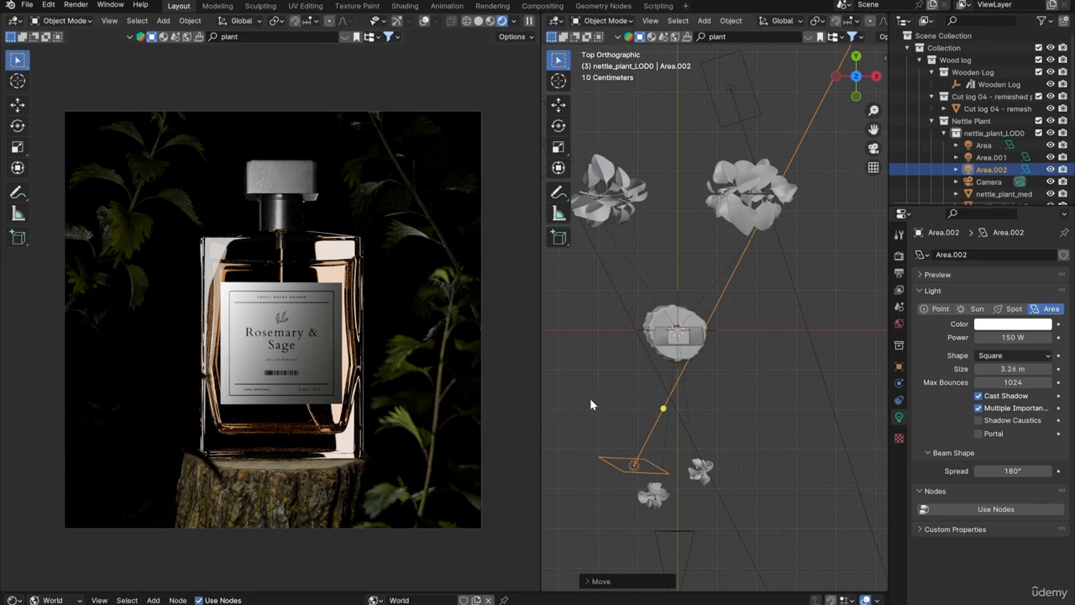
Duplicate the front left area light to the bottle's front right and rotate the copy to aim at the bottle
key(shift+d)
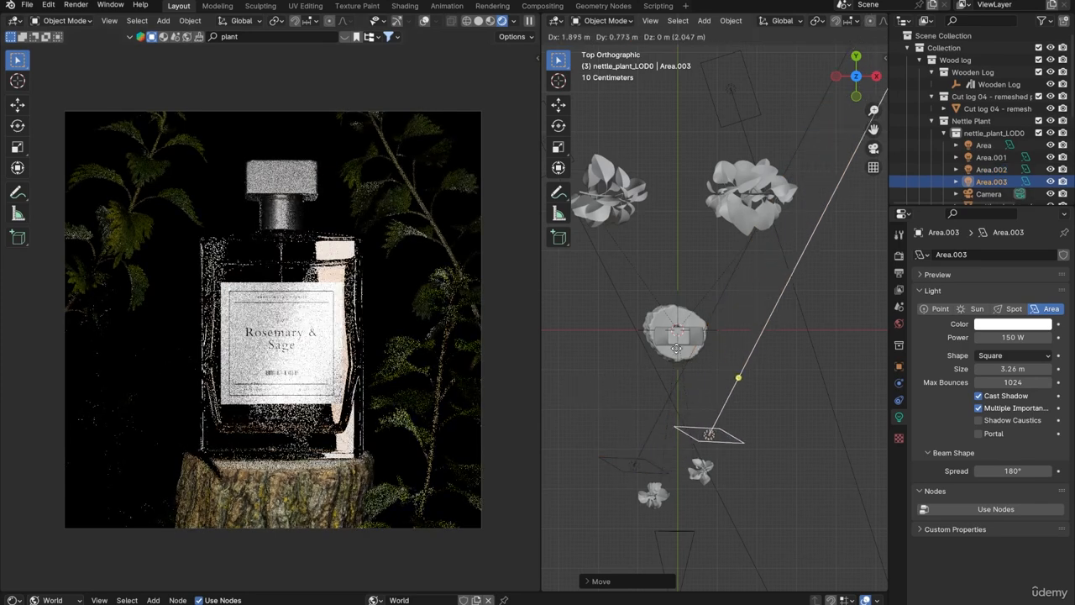
click(710, 340)
key(r)
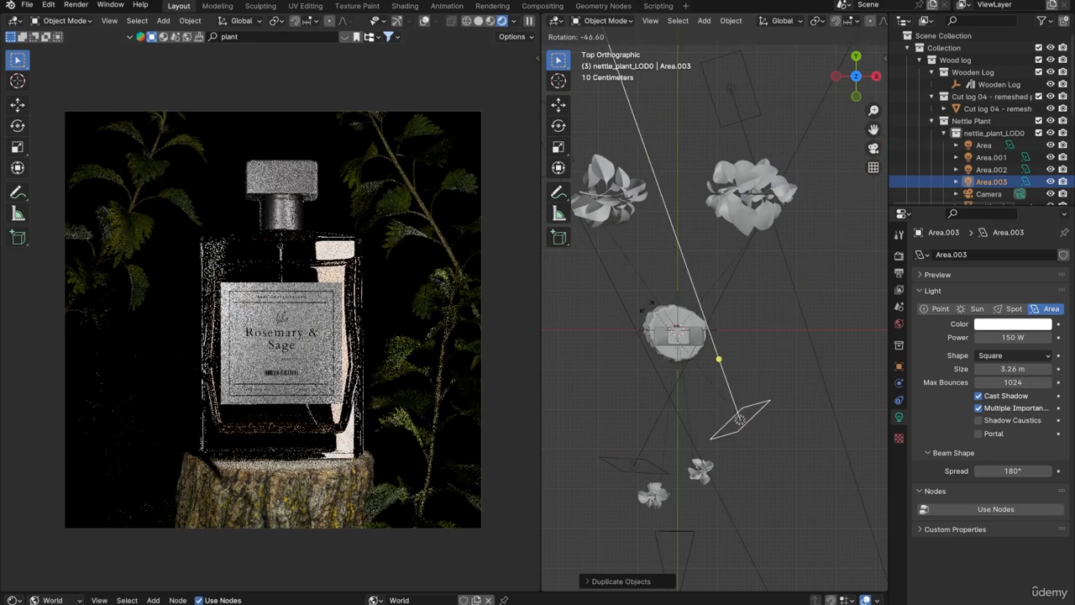
click(610, 345)
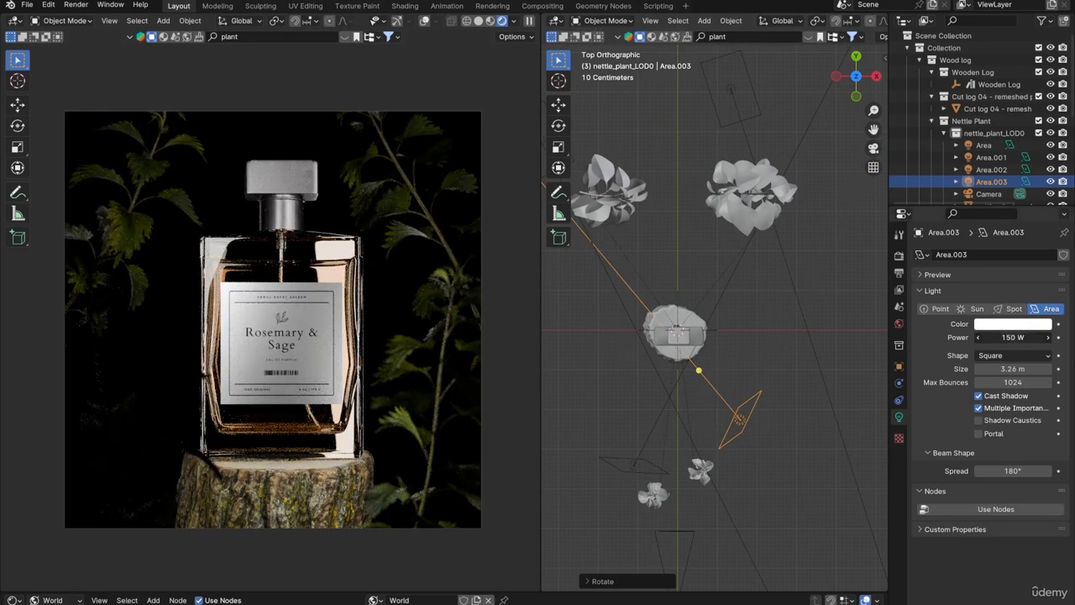
Set the front right area light's power to 100 W and scale the light up uniformly
click(1001, 339)
text(100)
key(Return)
key(s)
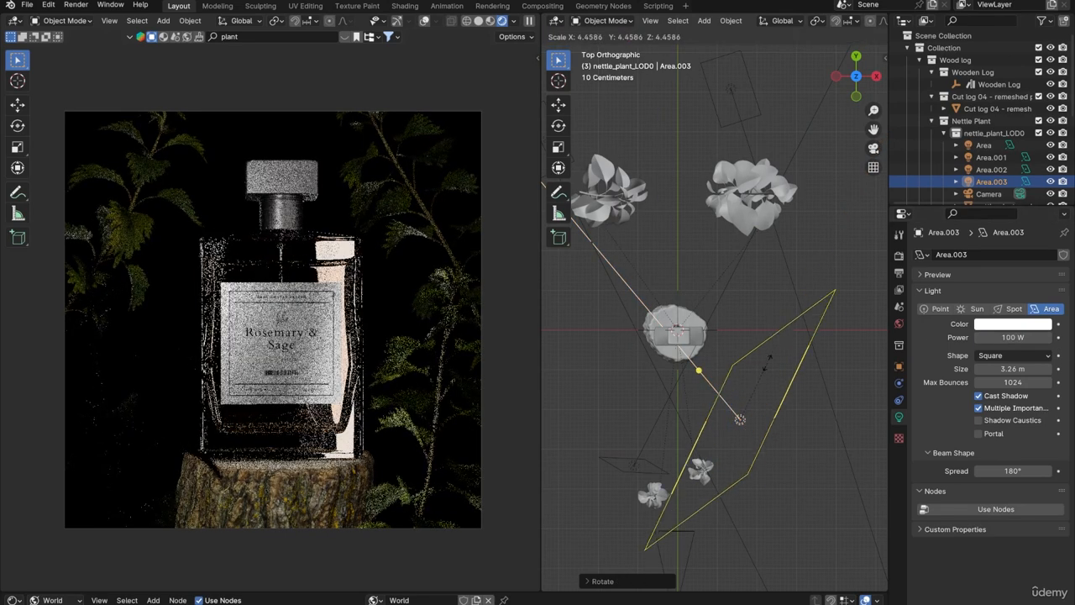
click(737, 379)
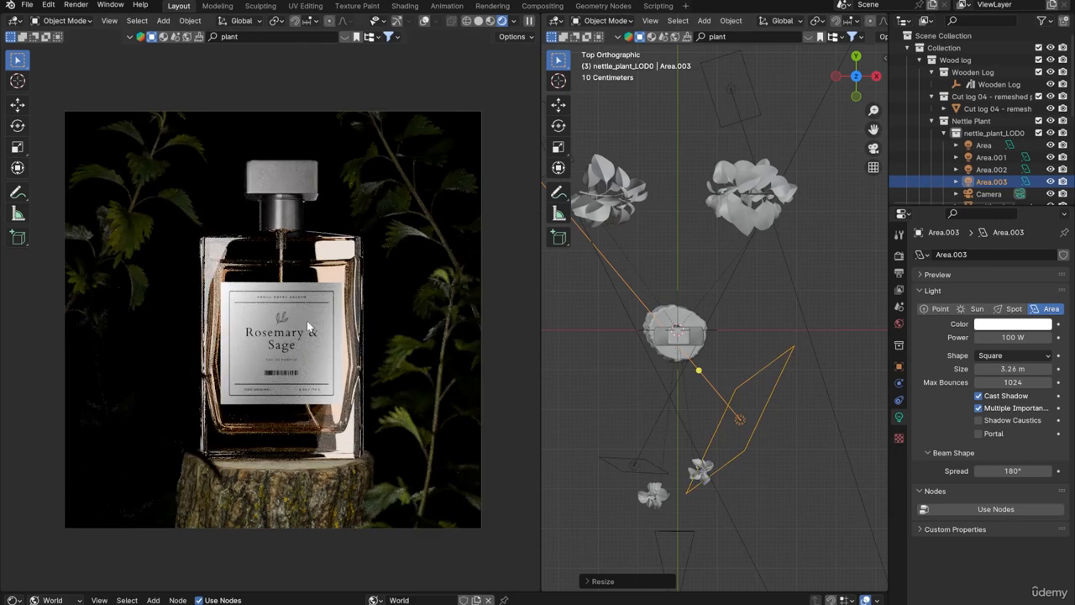
Move the front right area light farther from the bottle and compare the render with the reference image perfume.png
key(g)
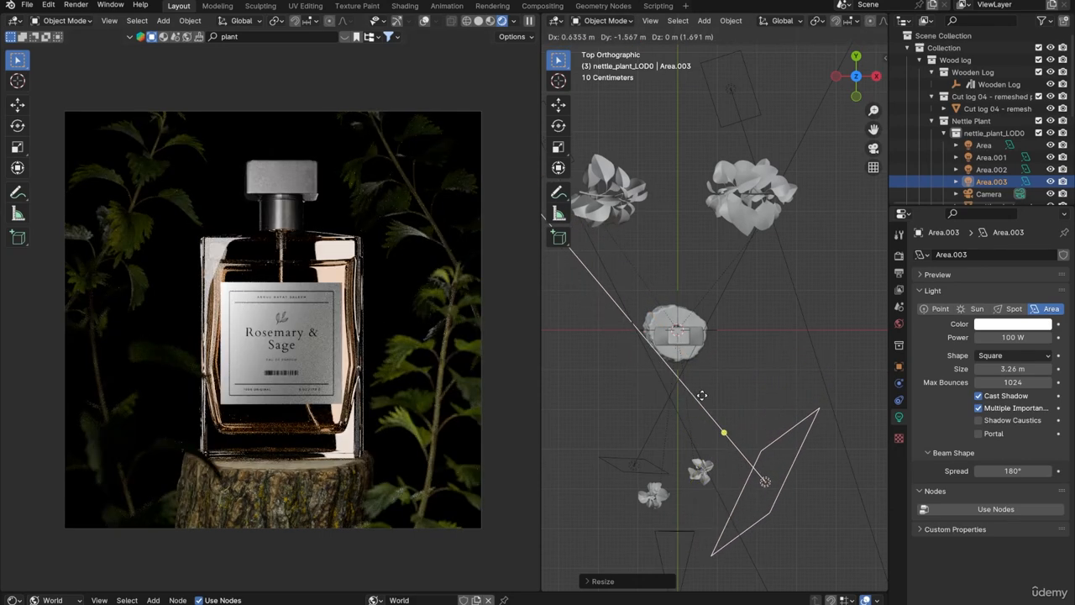
click(703, 388)
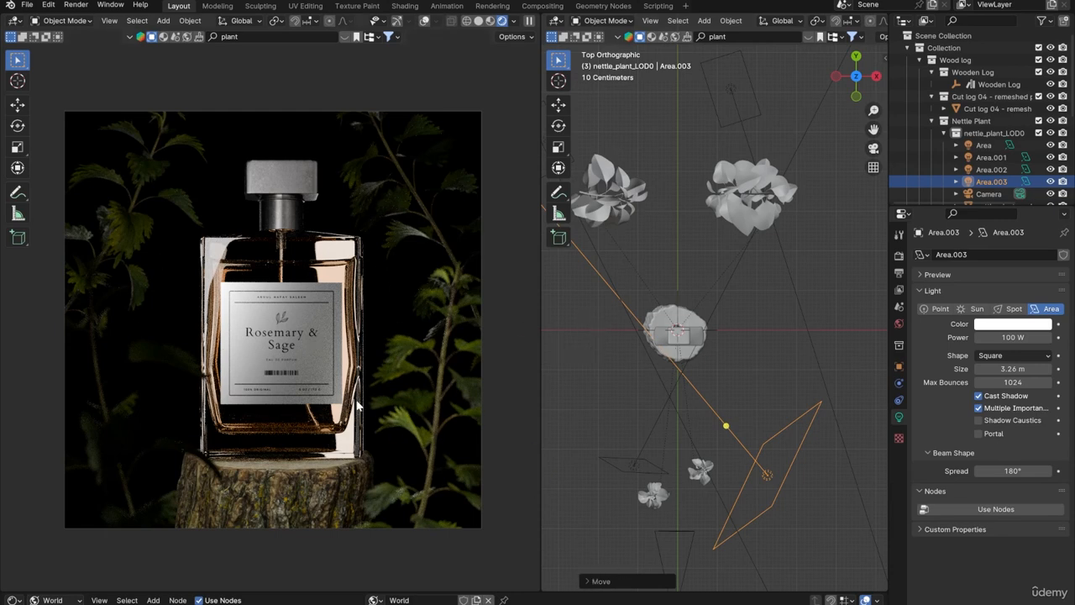
key(alt+Tab)
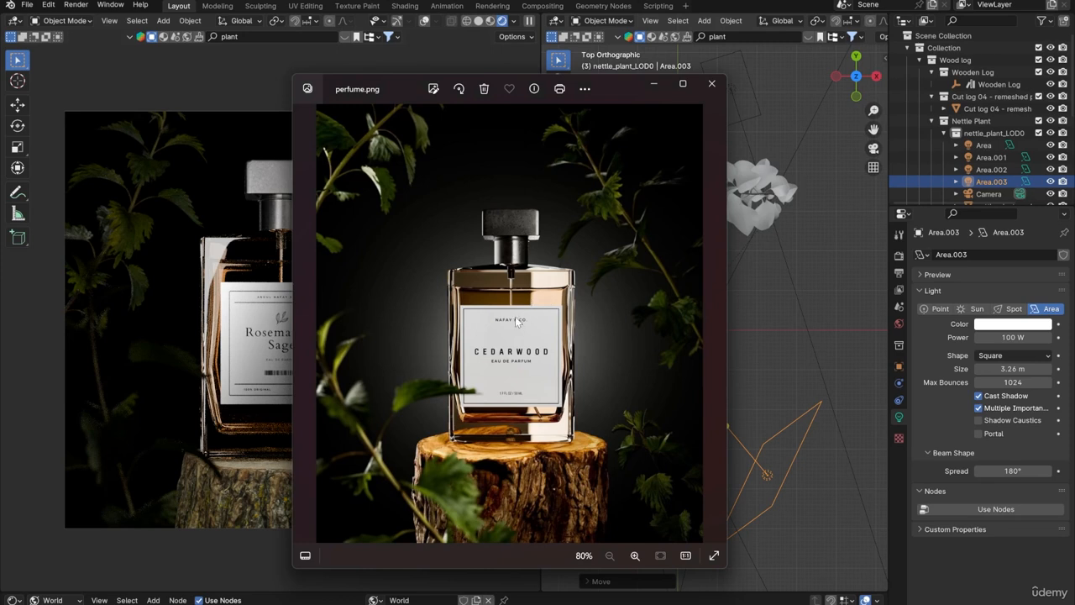
click(786, 307)
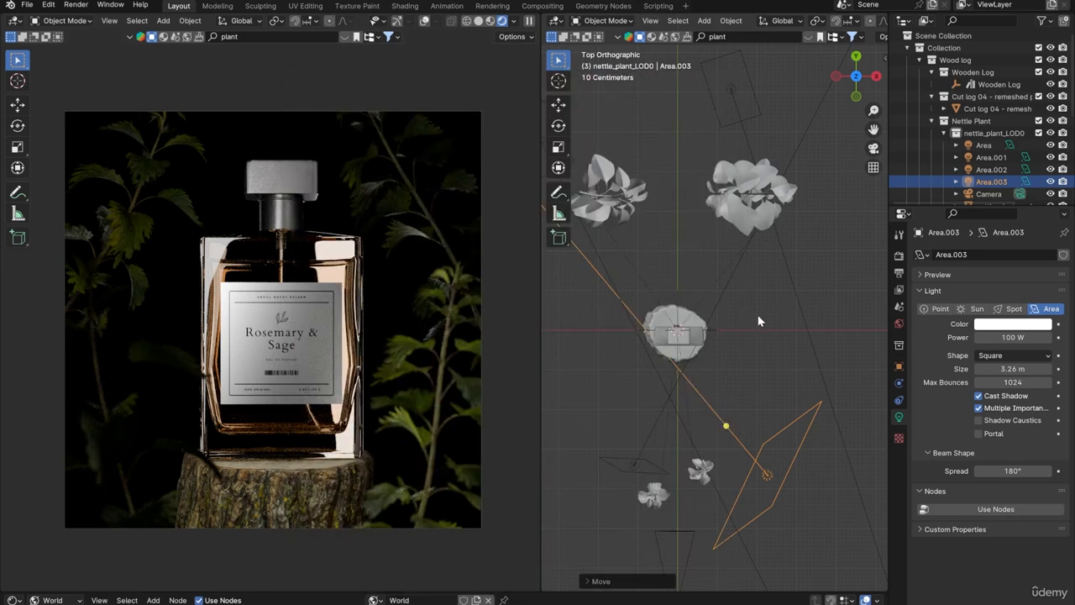
click(758, 321)
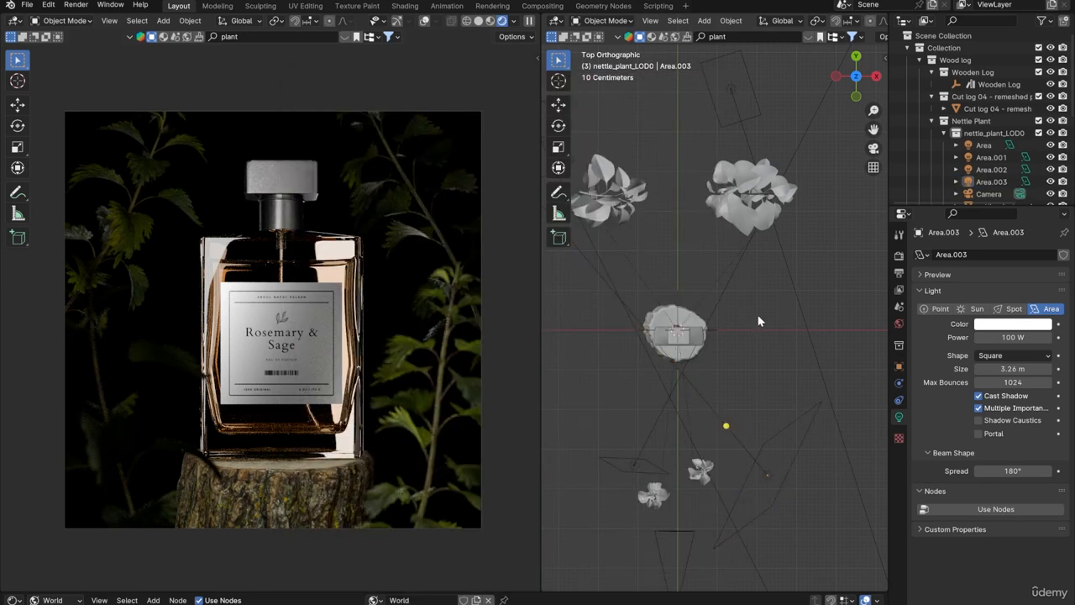
Rotate the front left area light upright so it faces the bottle, and shift it slightly outward in top view
click(629, 459)
middle_drag(630, 459, 710, 286)
key(r)
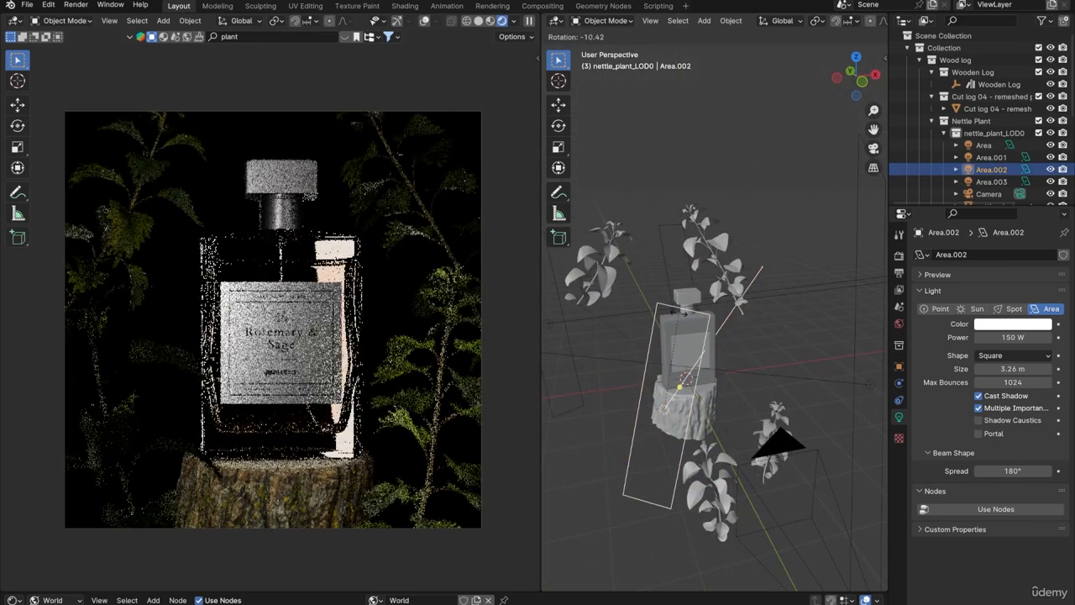
click(655, 328)
middle_drag(681, 319, 667, 387)
key(r)
click(679, 359)
key(g)
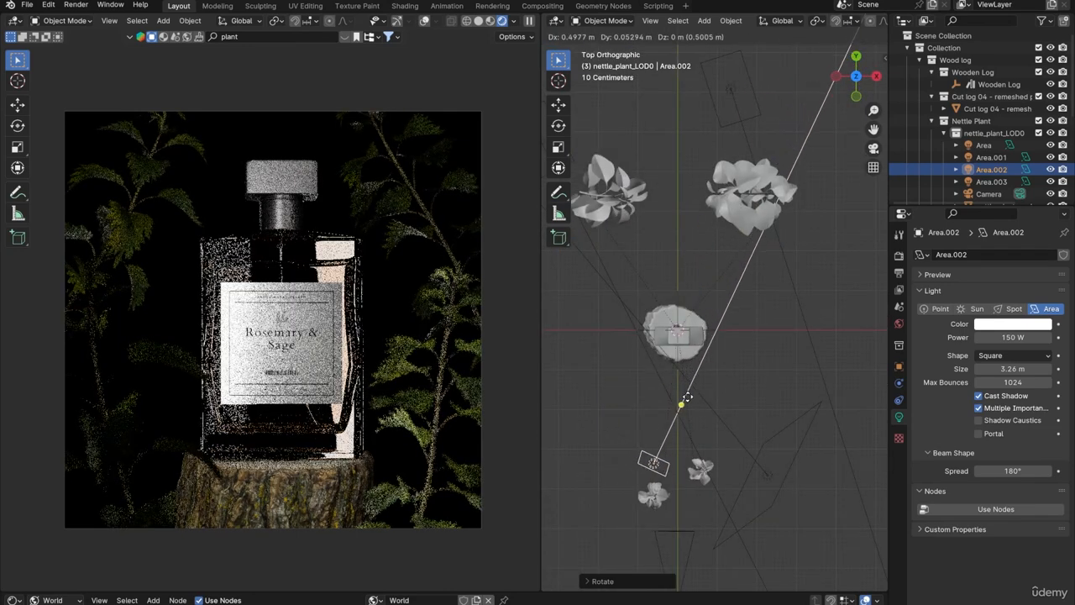
click(655, 392)
click(734, 352)
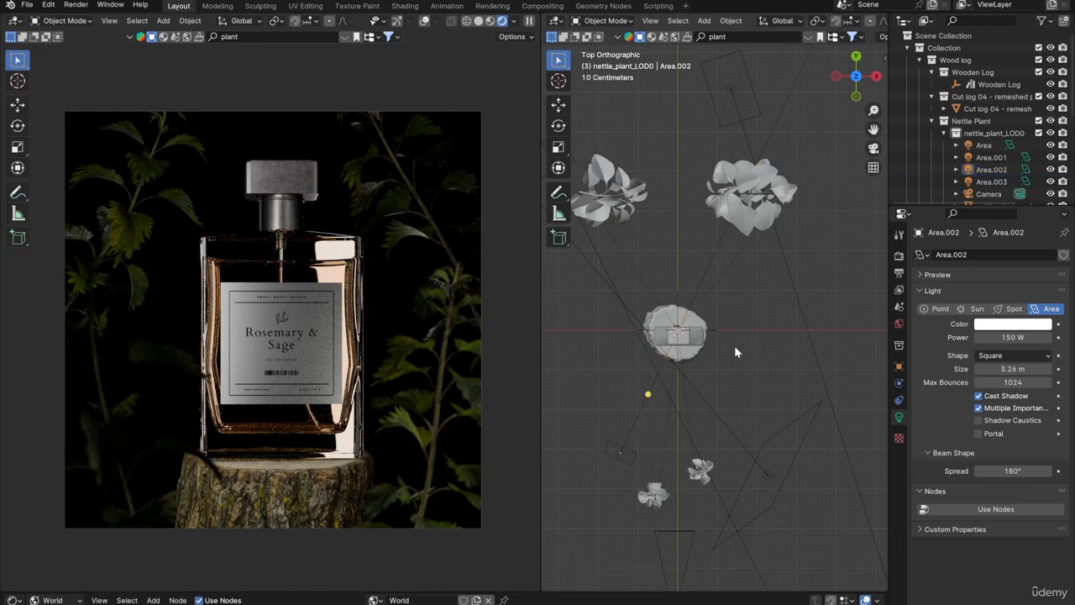
Reduce the size of the front right area light to 1.01 m and look over the two back lights
click(620, 453)
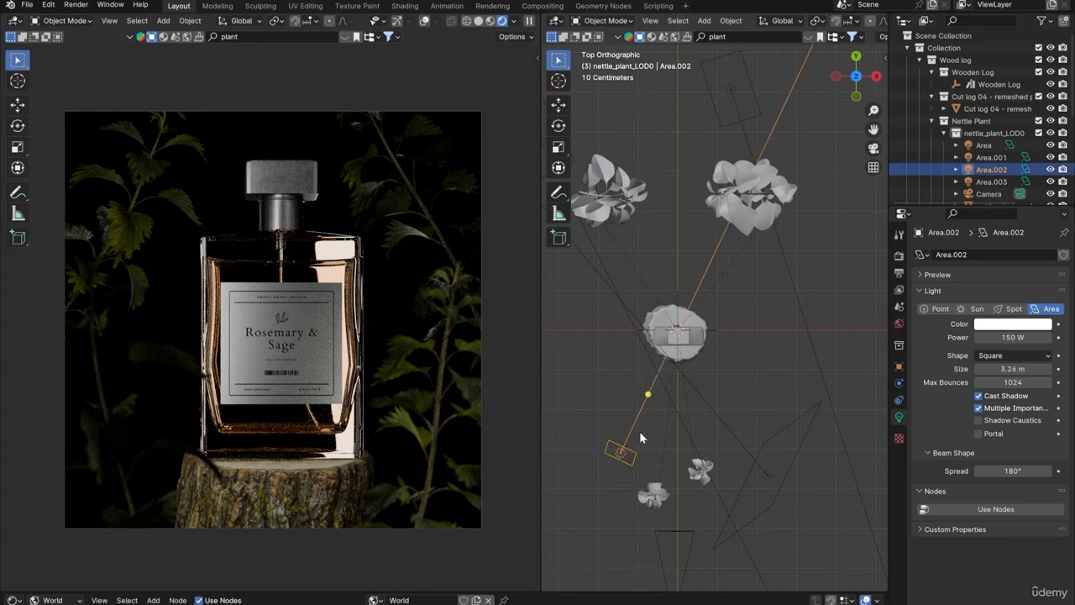
click(760, 478)
scroll(749, 480, down, 2)
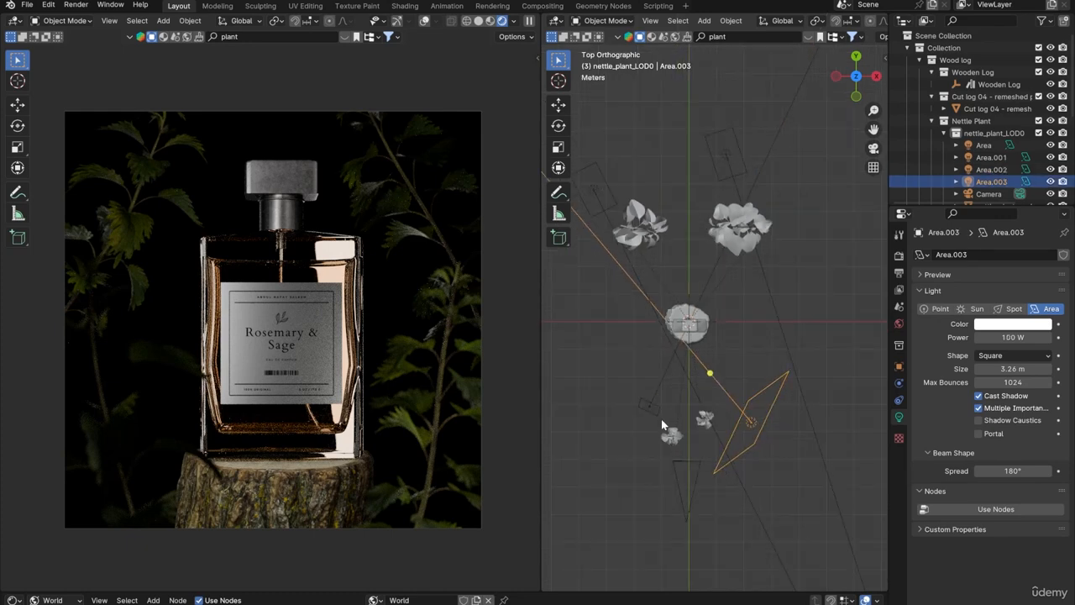
drag(662, 423, 647, 407)
drag(777, 421, 746, 424)
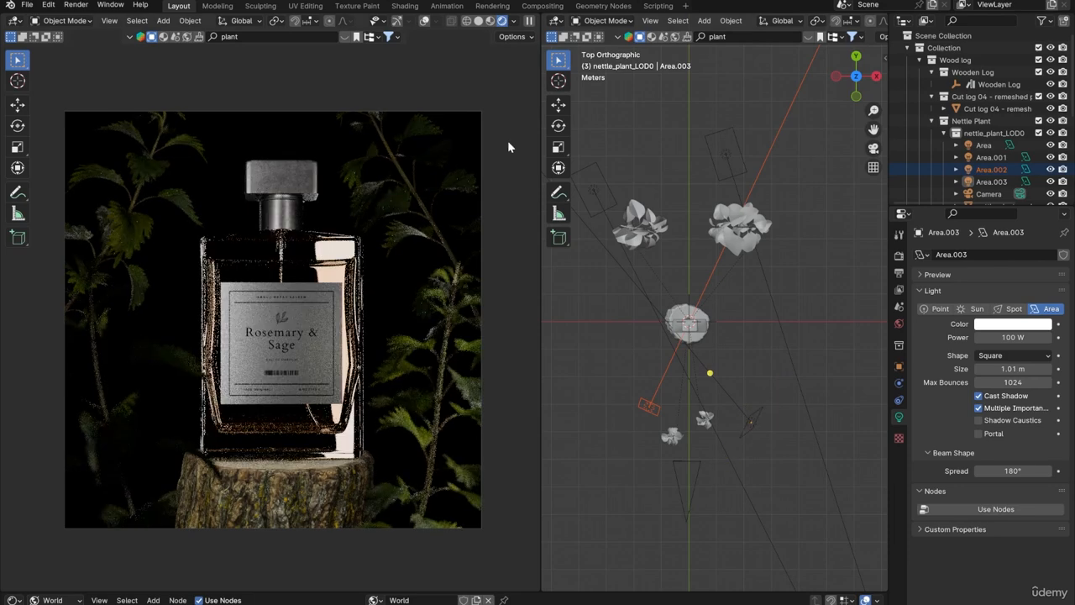
click(597, 191)
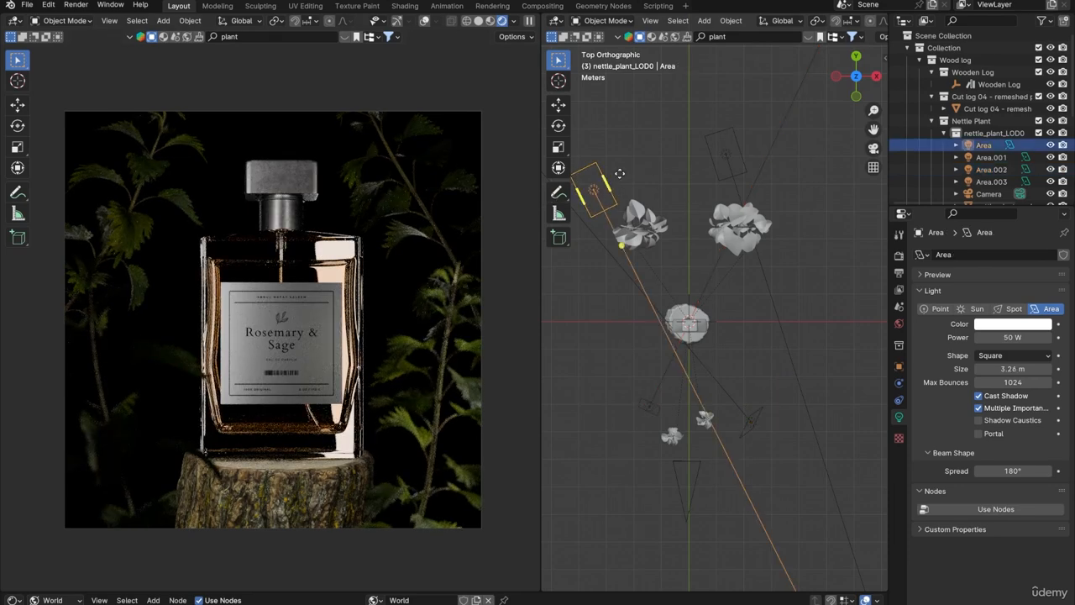
click(728, 141)
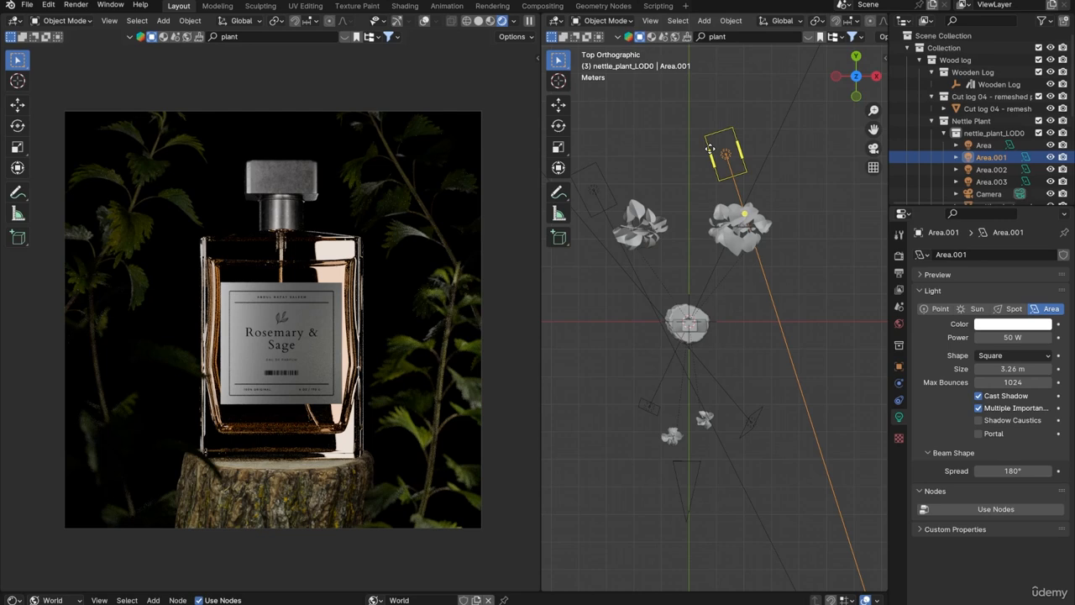
Move the front left area light about 0.4 m along X toward the scene's centre line
click(641, 411)
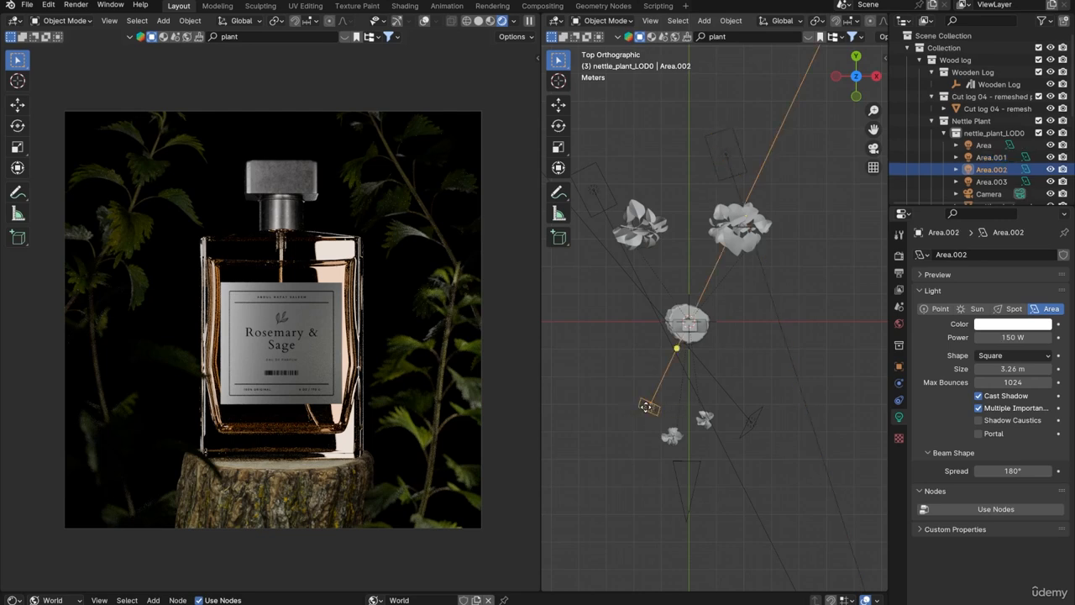
key(g)
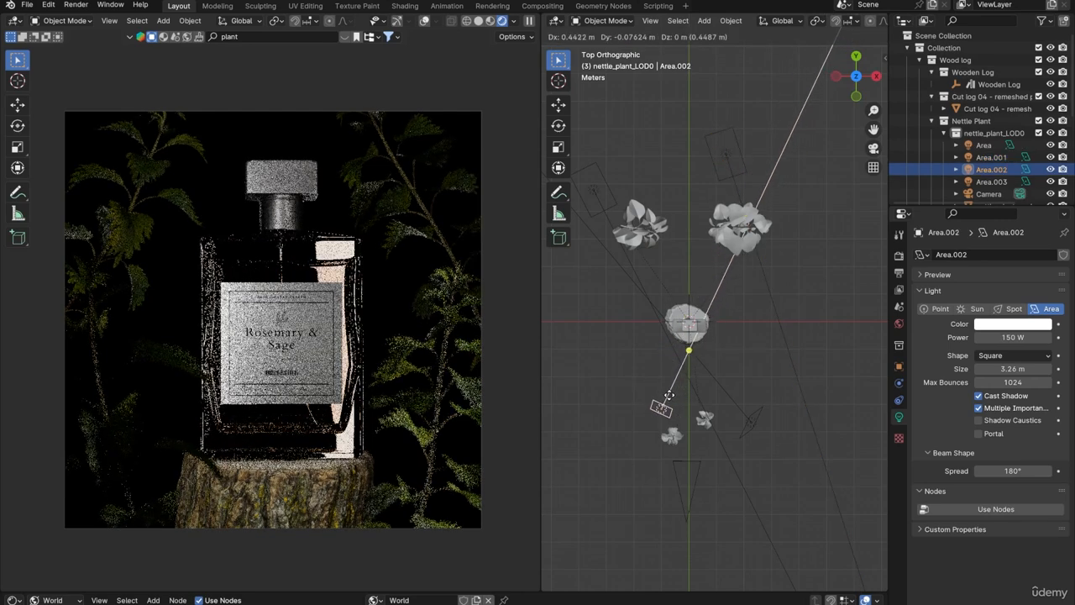
click(668, 396)
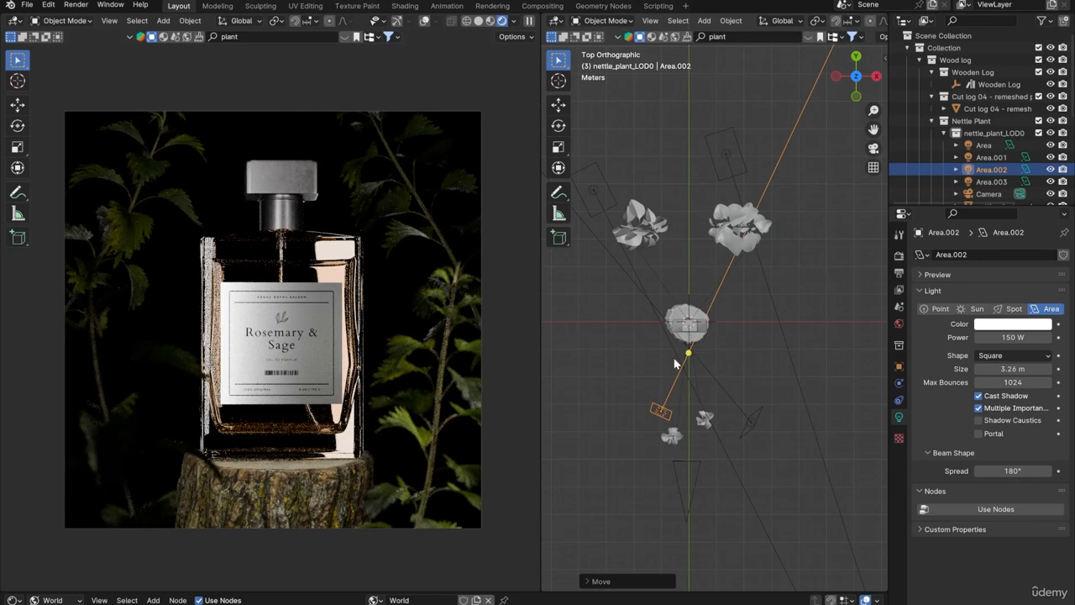
Set the Metallic value of the bottle label's material to 0.380
click(275, 337)
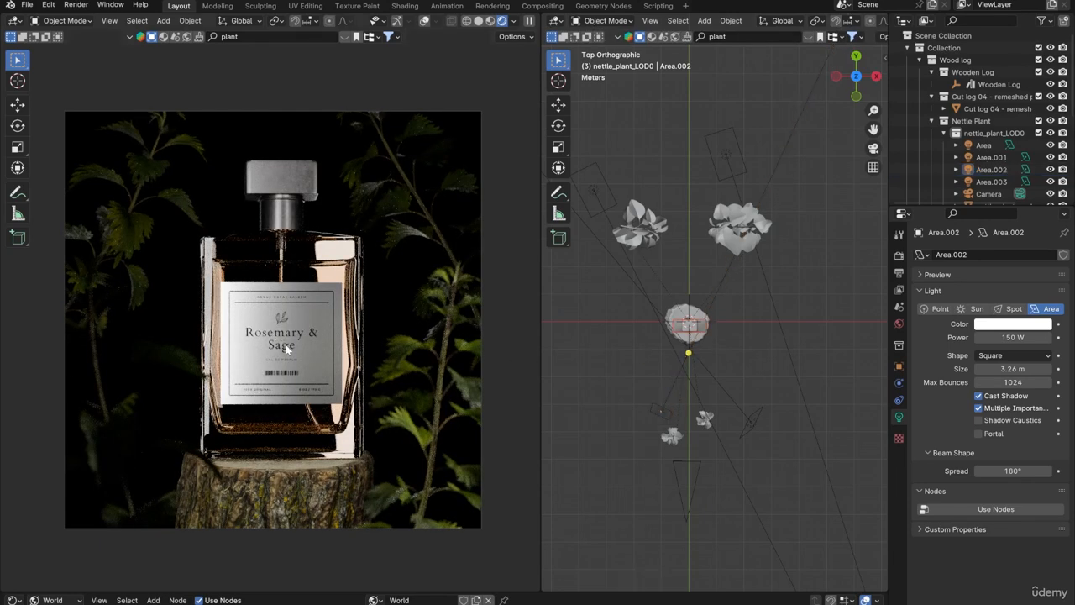
click(292, 340)
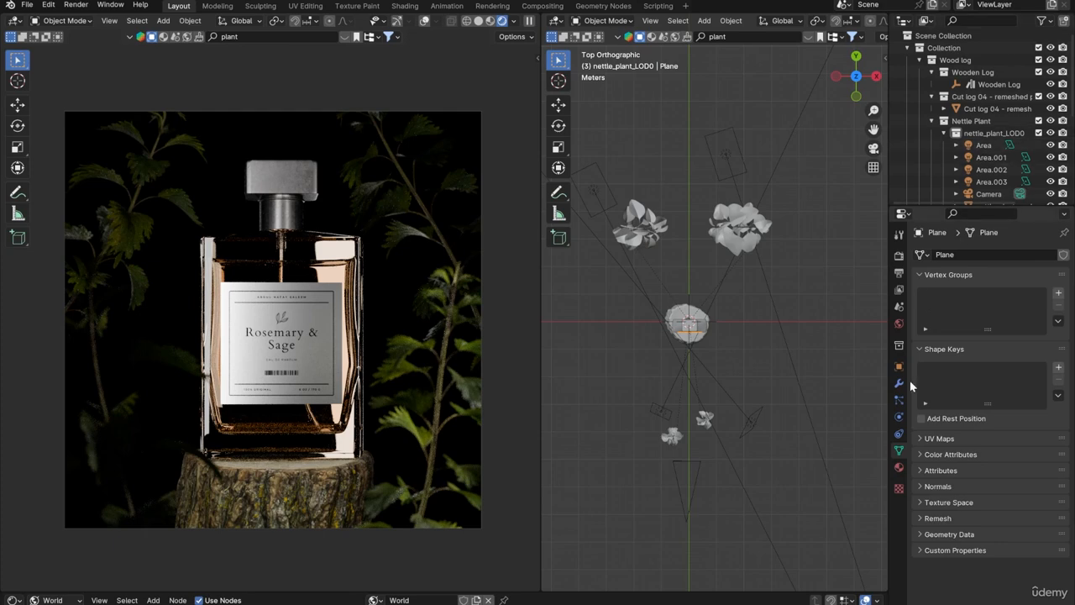
click(899, 468)
mouse_move(1013, 397)
mouse_down()
mouse_move(970, 396)
mouse_move(1012, 401)
mouse_up()
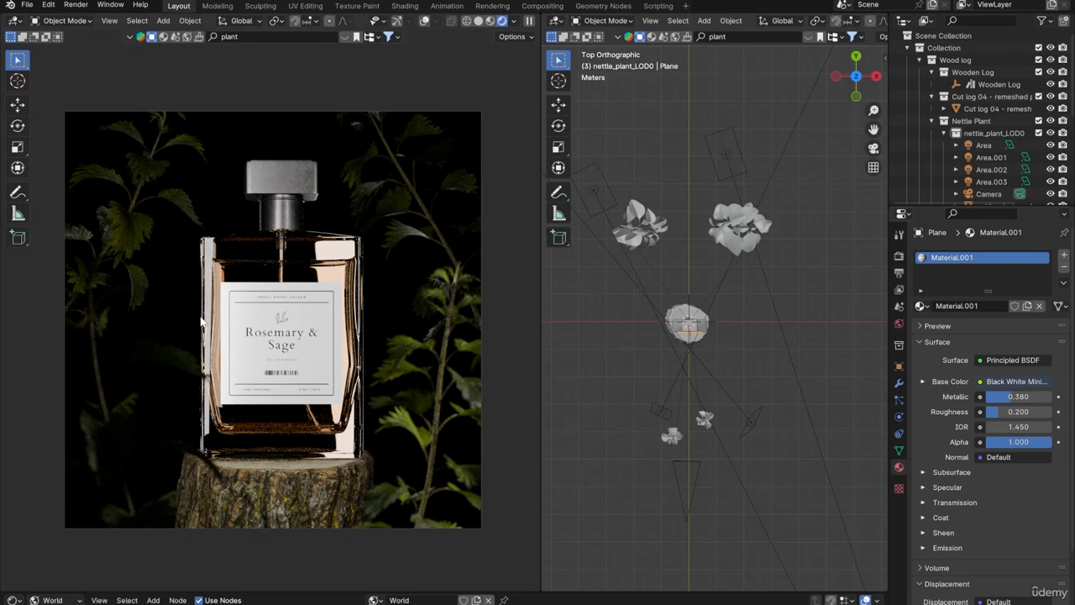
Set the front left area light's power to 100 W
click(662, 412)
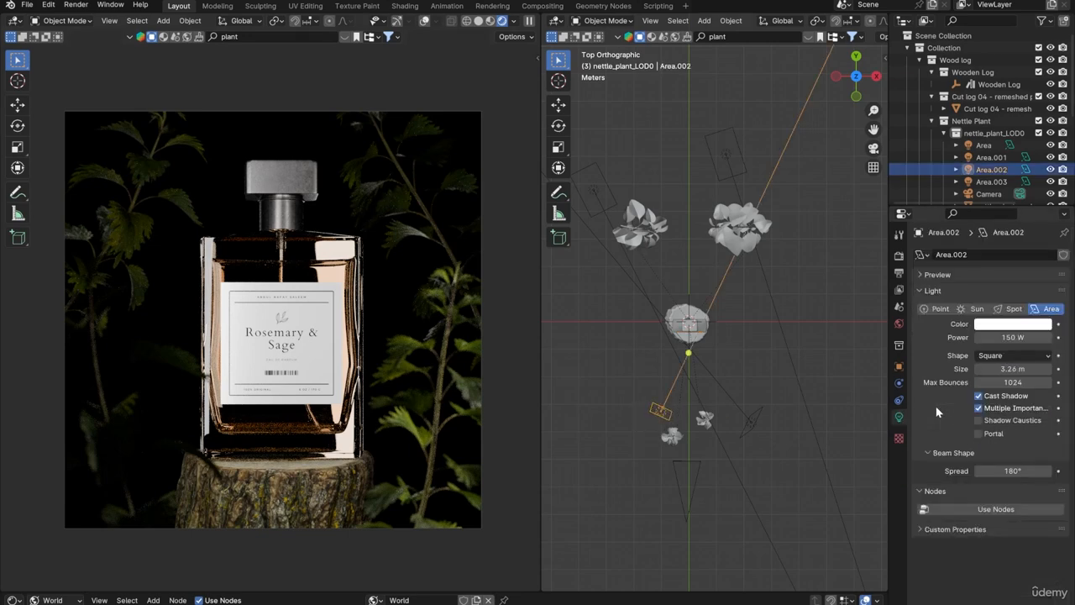
click(1017, 339)
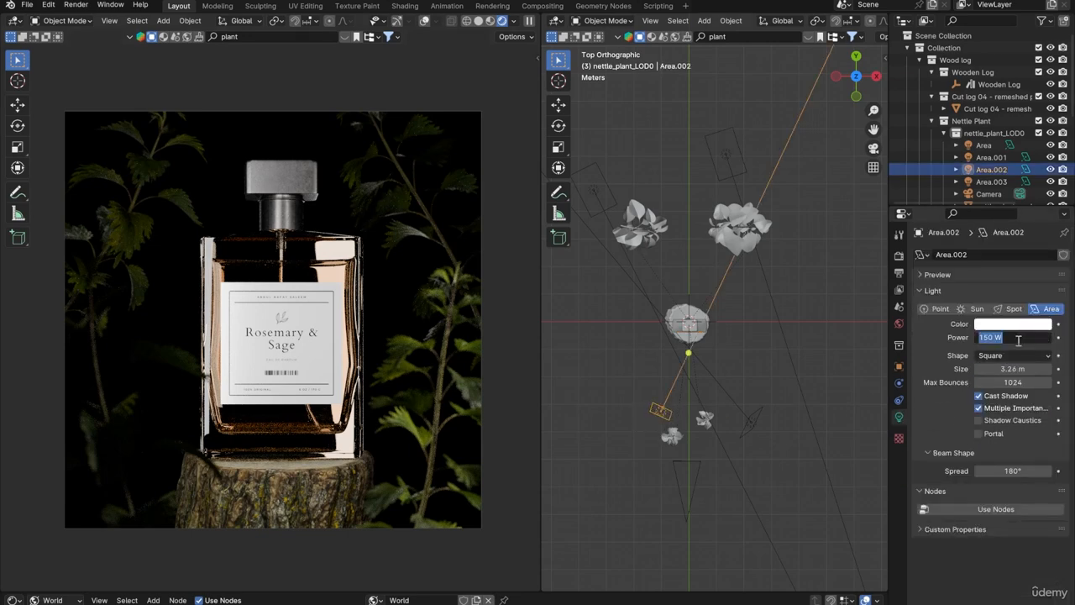
text(100)
key(Return)
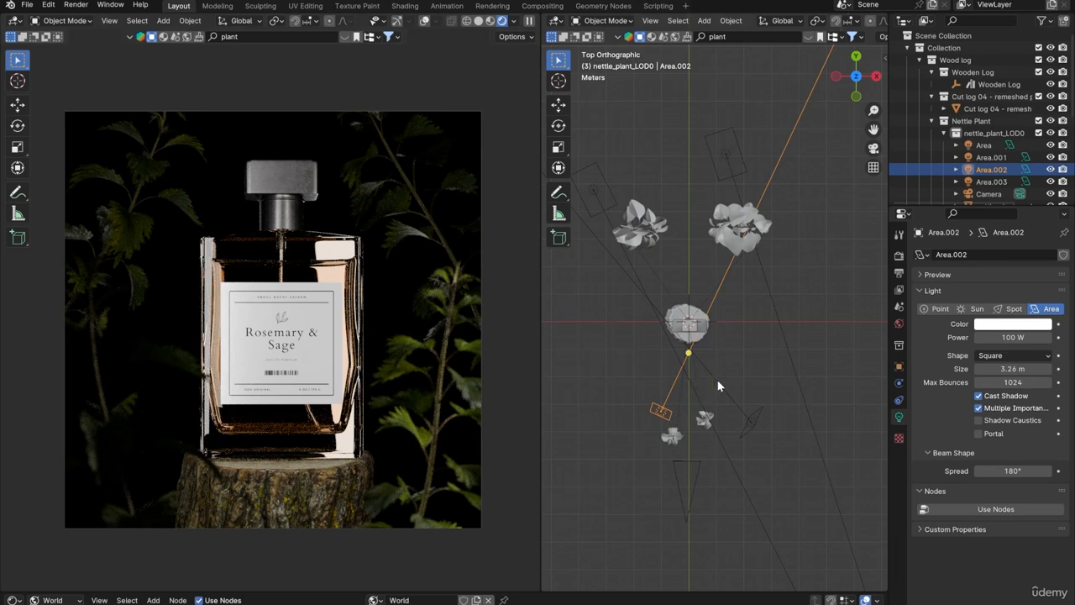
Enlarge the front right area light about 2.6 times and widen it further along the X axis
middle_drag(718, 385, 732, 210)
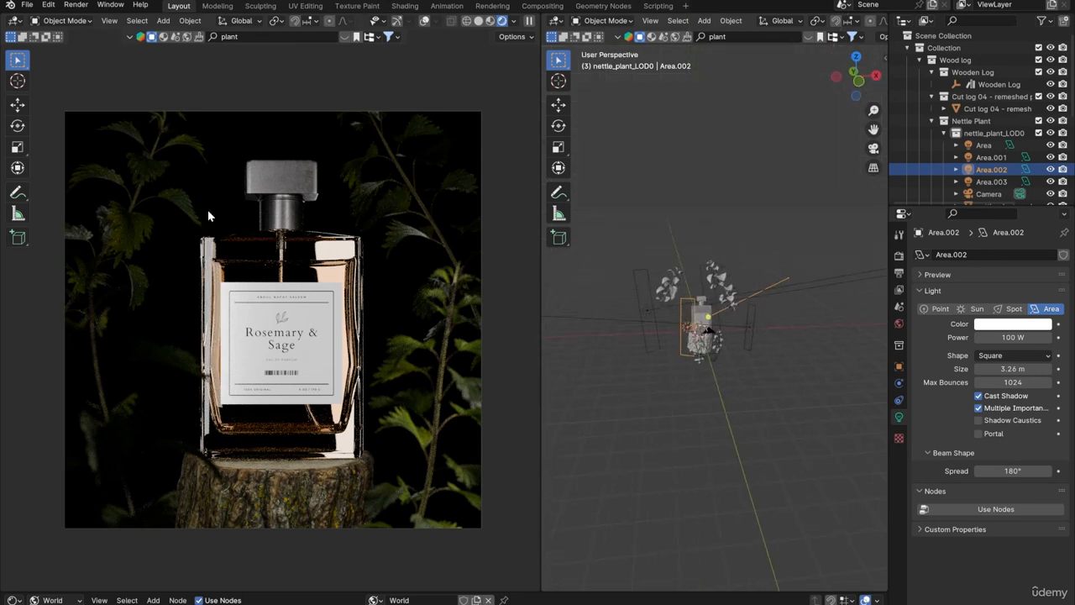
key(KP_7)
scroll(707, 378, up, 4)
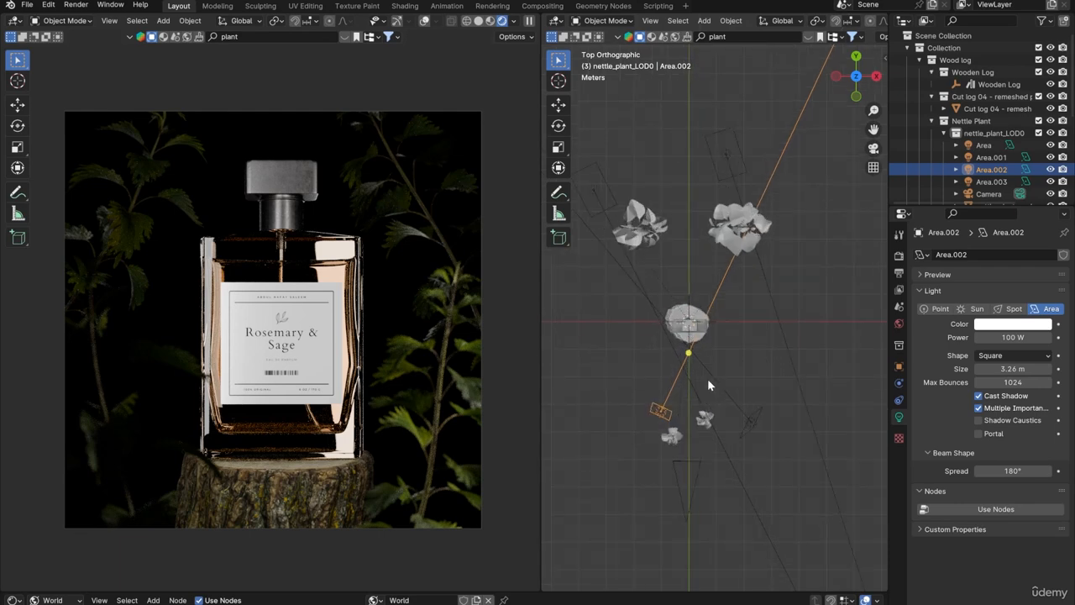
click(754, 423)
middle_drag(760, 405, 758, 279)
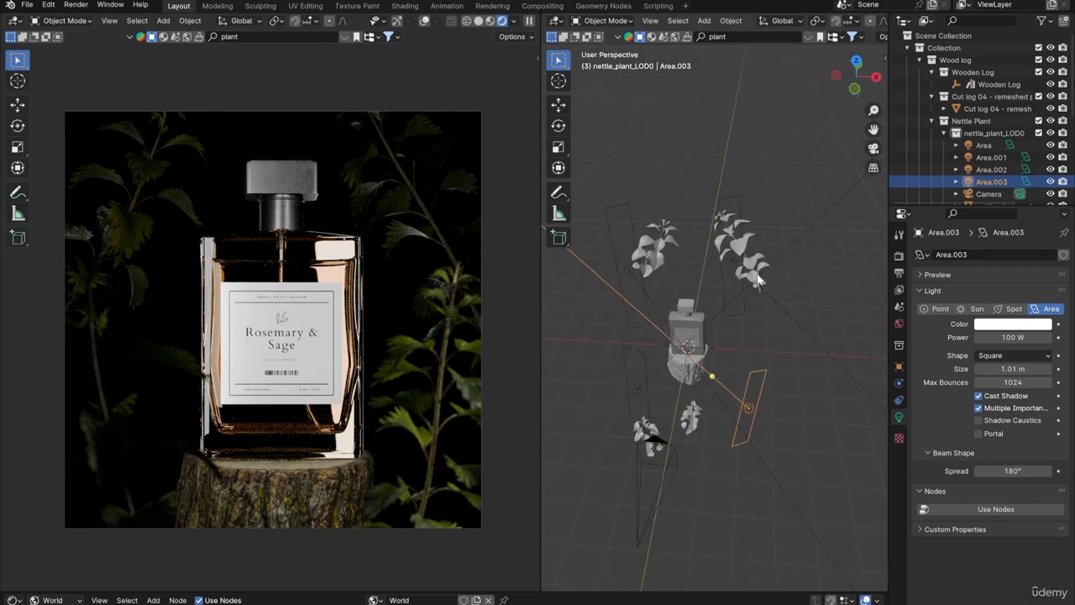
key(s)
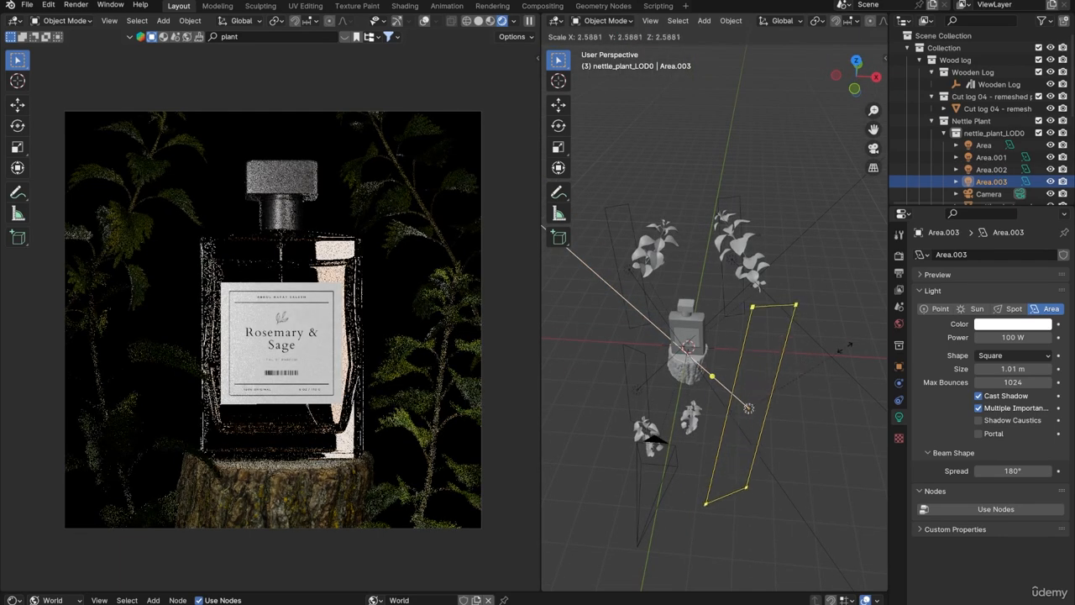
click(849, 349)
key(s)
key(x)
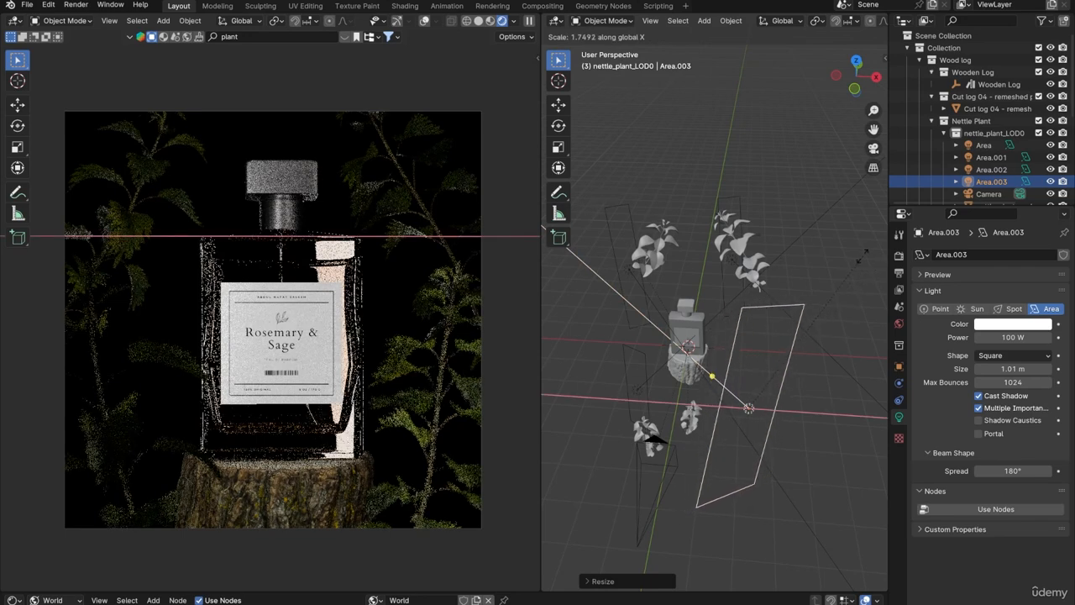
click(796, 297)
Duplicate the front right area light and place the copy to the left of the bottle
key(KP_7)
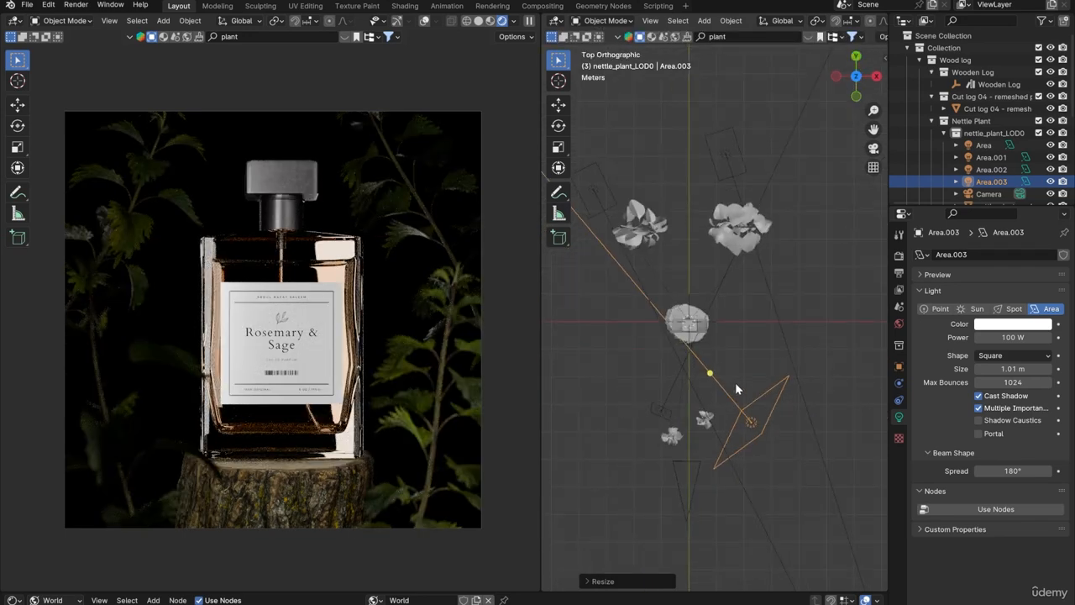
key(shift+d)
click(647, 355)
scroll(647, 355, down, 3)
middle_drag(647, 355, 691, 322)
click(737, 307)
click(649, 318)
key(KP_7)
Rotate the duplicated light about 129° to face the bottle's left side and move it farther out, level with the bottle
key(r)
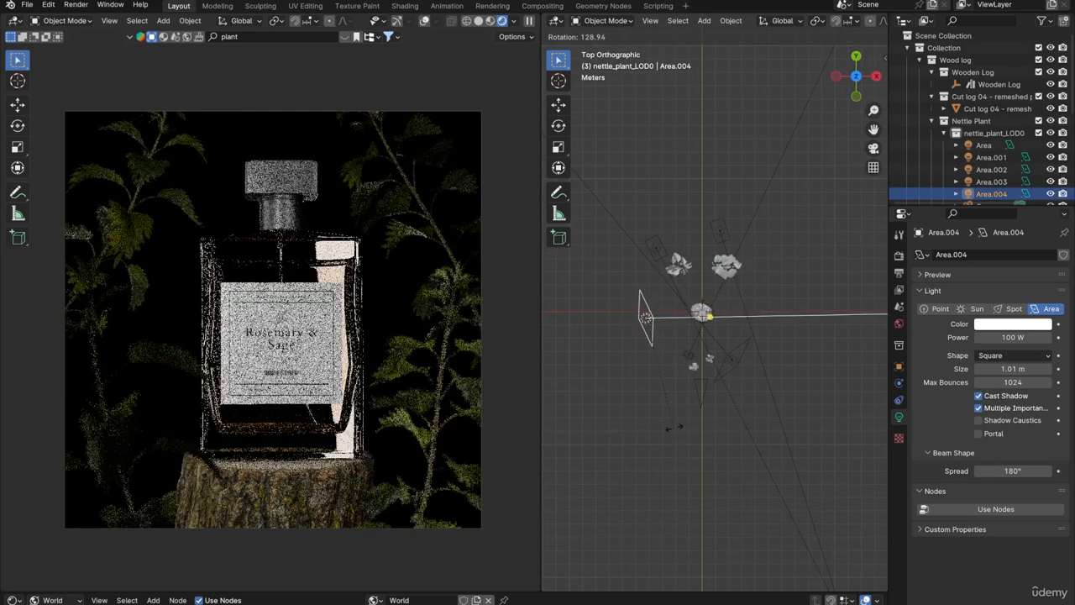
click(674, 427)
key(g)
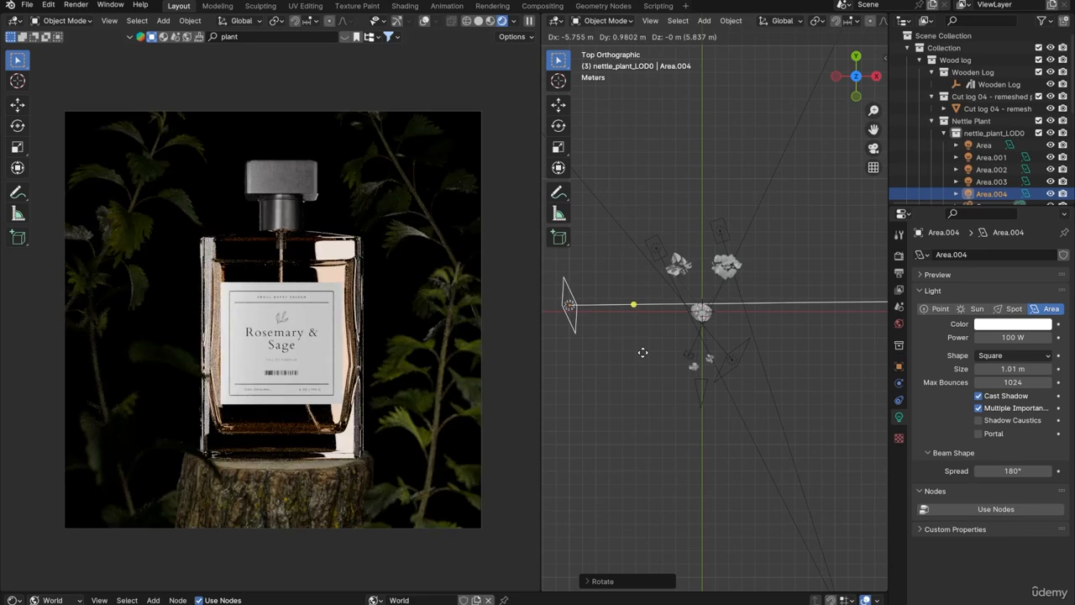
click(656, 358)
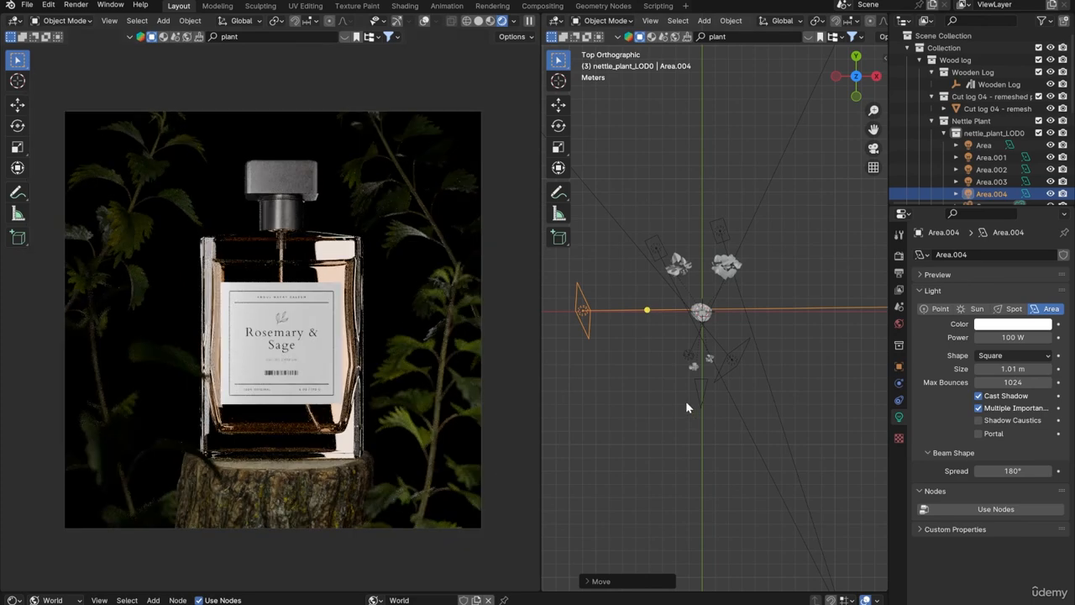
click(625, 368)
shift+middle_drag(653, 347, 669, 359)
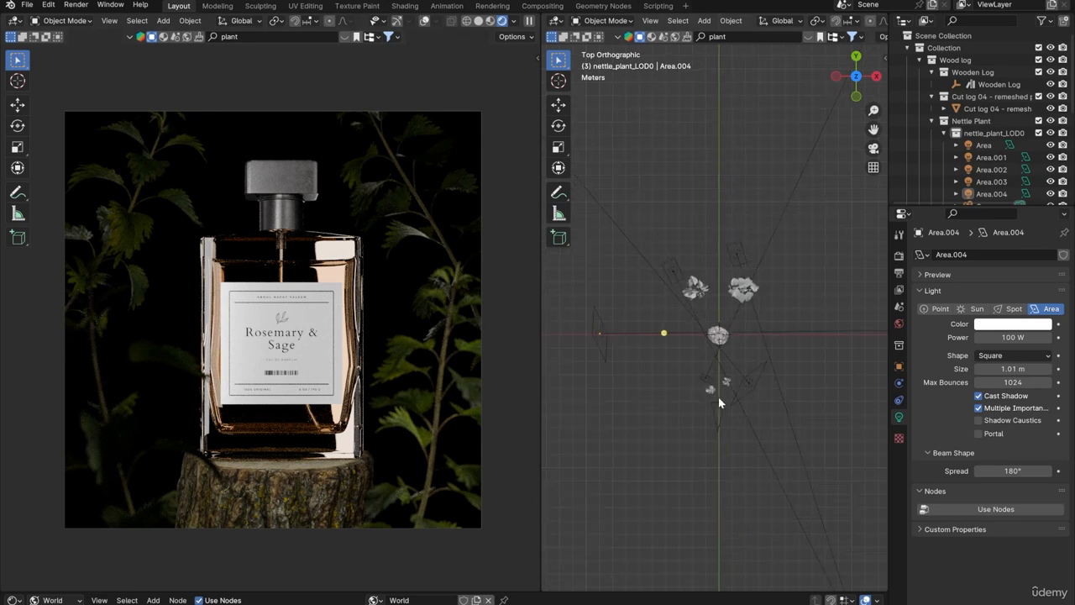
Turn the front left area light more sideways across the bottle and move it about 1.7 m toward the bottle along Y
middle_drag(719, 398, 697, 307)
scroll(755, 404, up, 3)
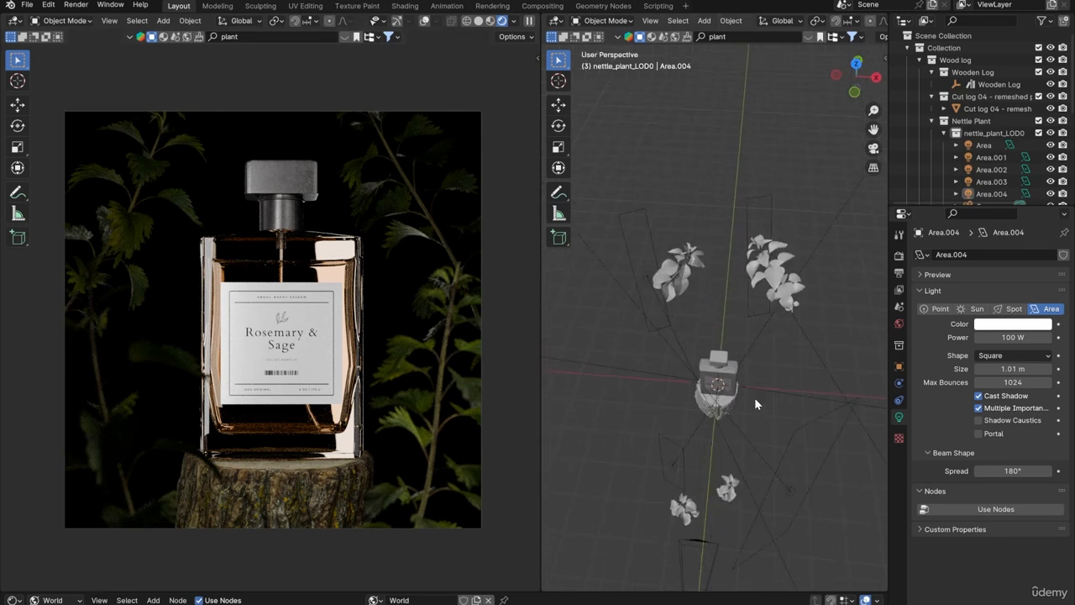
click(671, 462)
key(KP_7)
key(r)
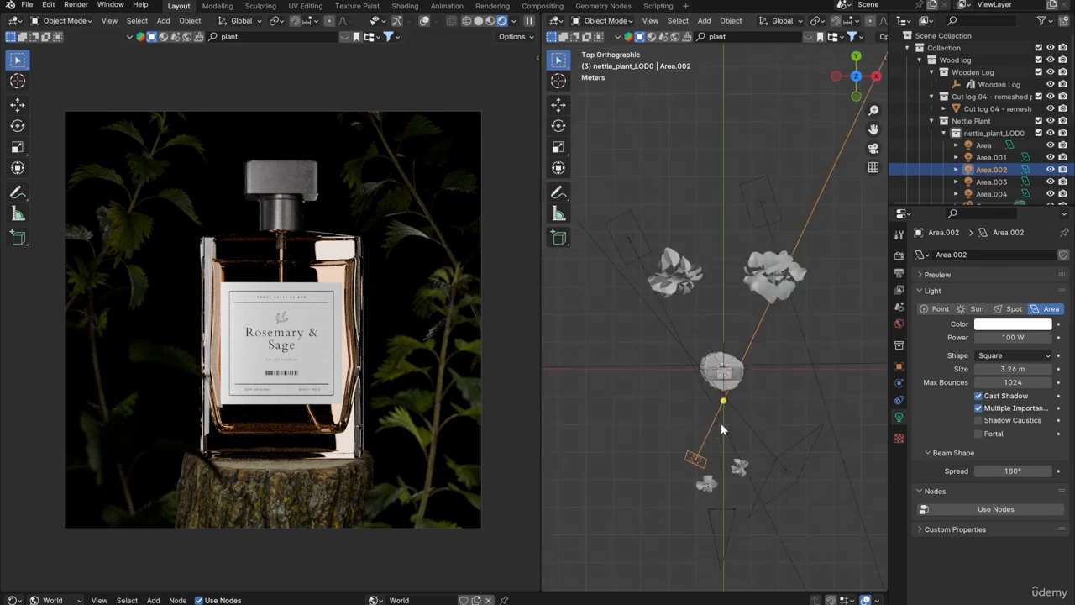
click(739, 394)
key(g)
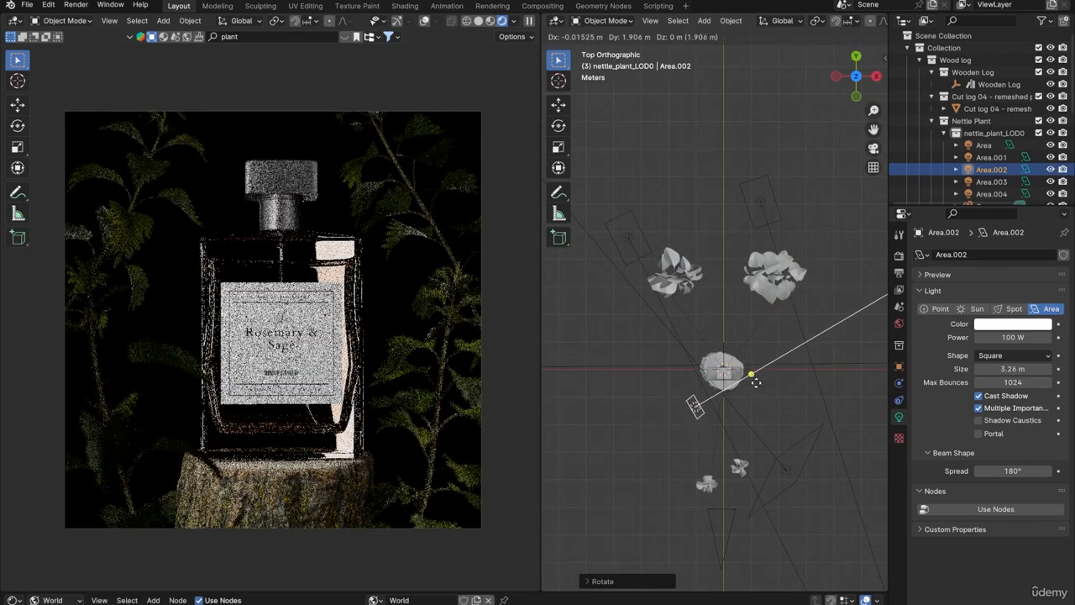
click(750, 388)
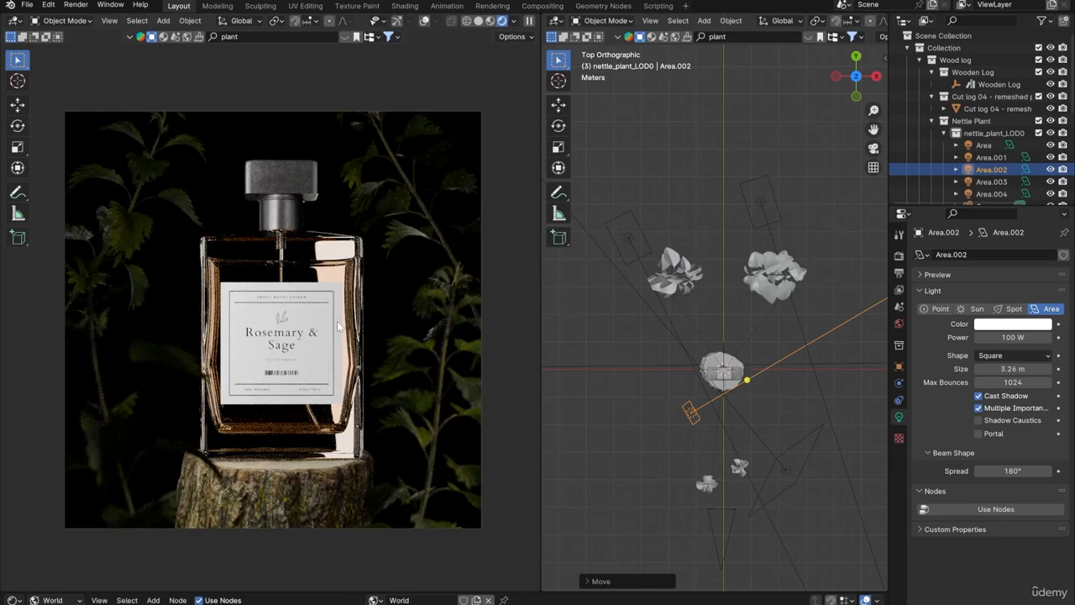
Scale up the back left area light about 3 times and widen it about 1.8 times along X
scroll(682, 402, down, 3)
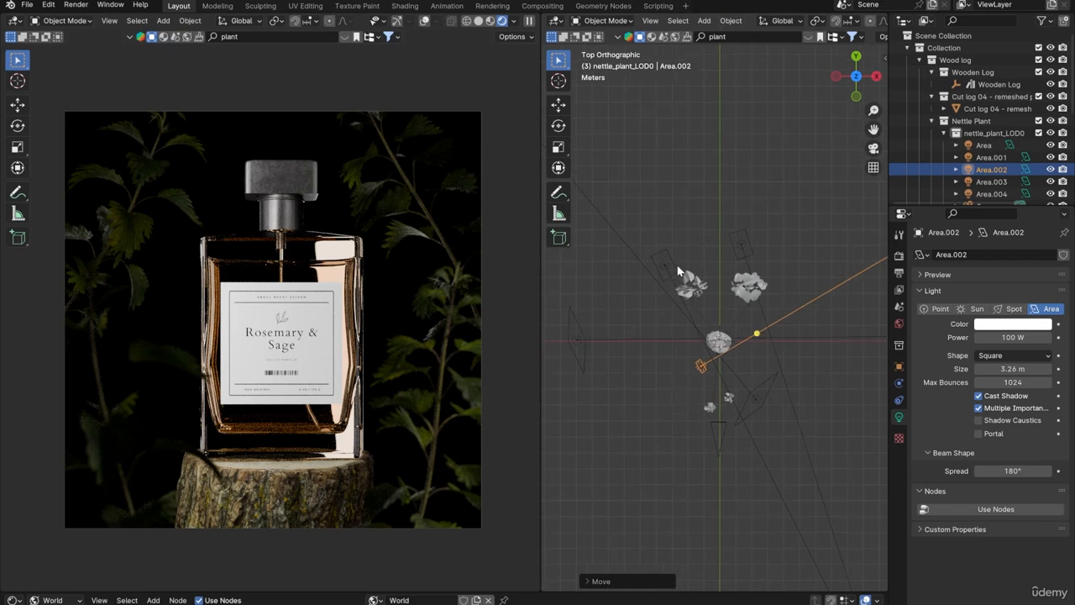
click(675, 269)
key(s)
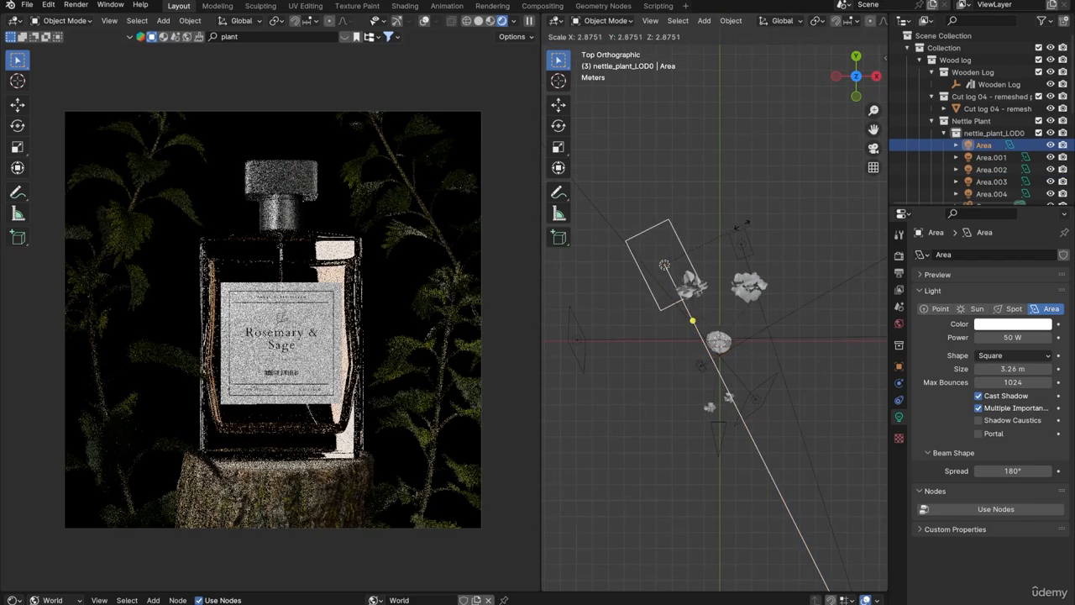
click(746, 222)
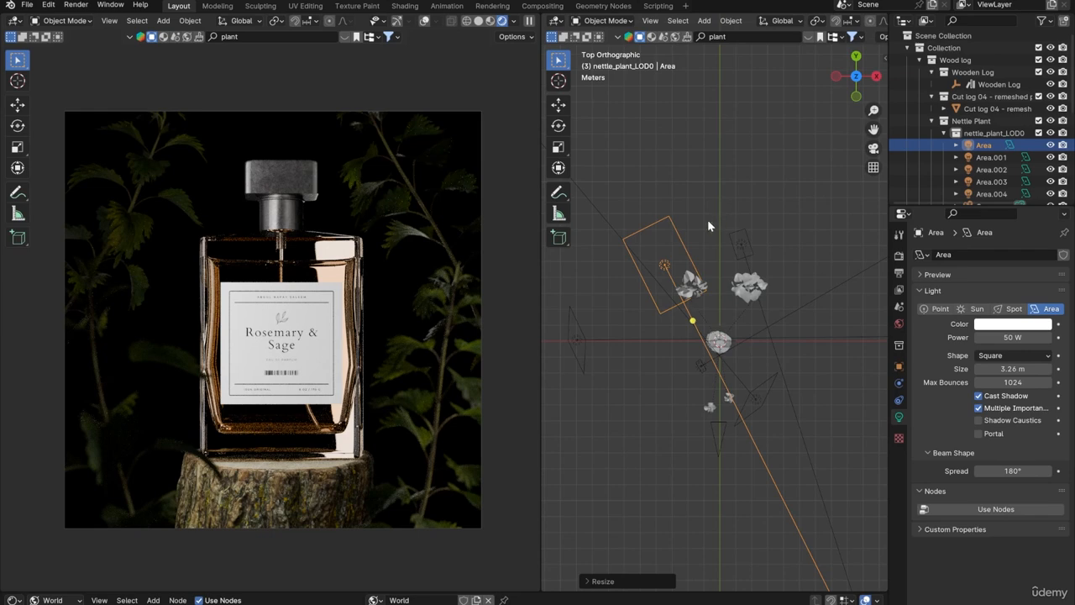
key(s)
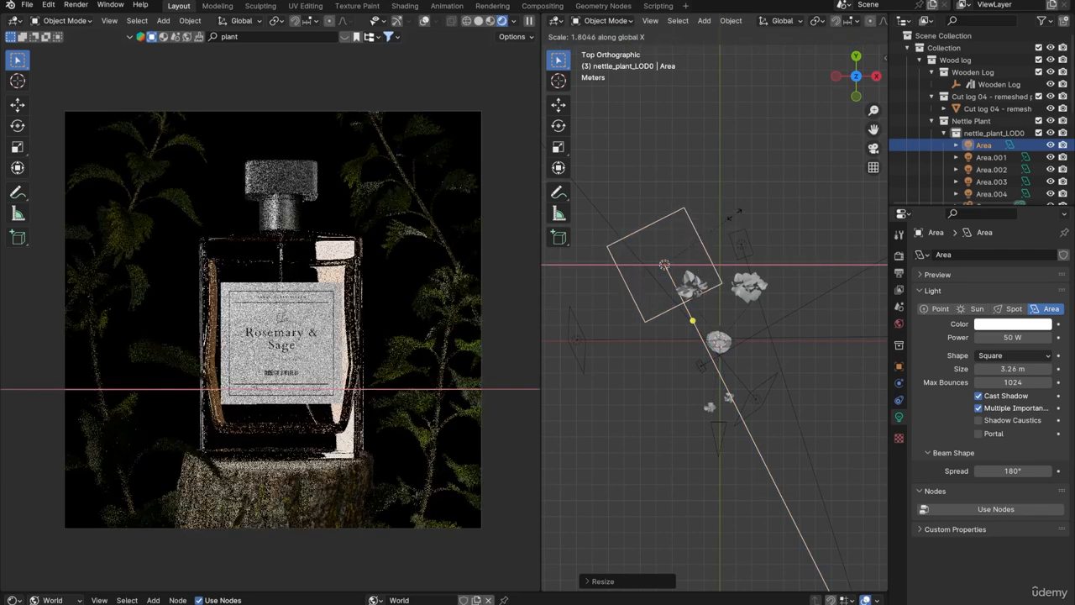
click(738, 207)
Move the back left area light about 2 m away from the bottle and shorten it along the Z axis
key(g)
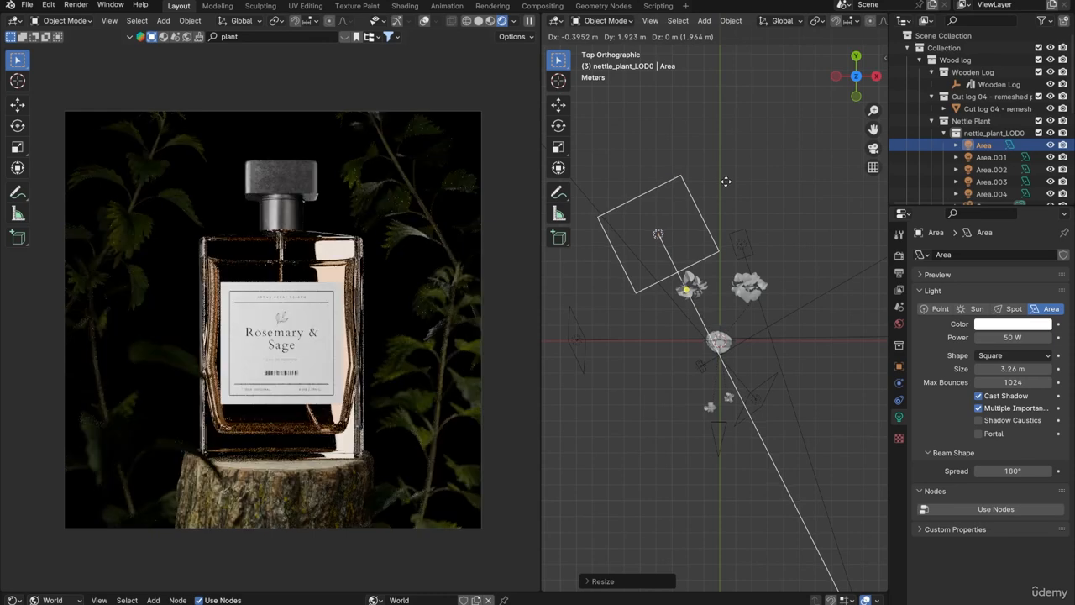
click(723, 180)
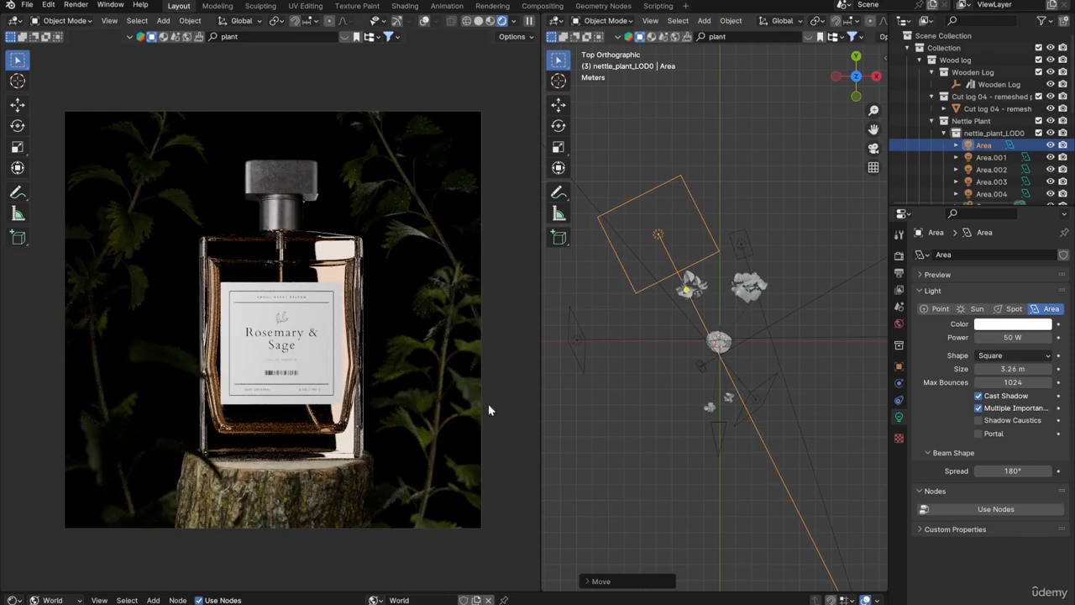
middle_drag(639, 353, 671, 252)
key(s)
key(z)
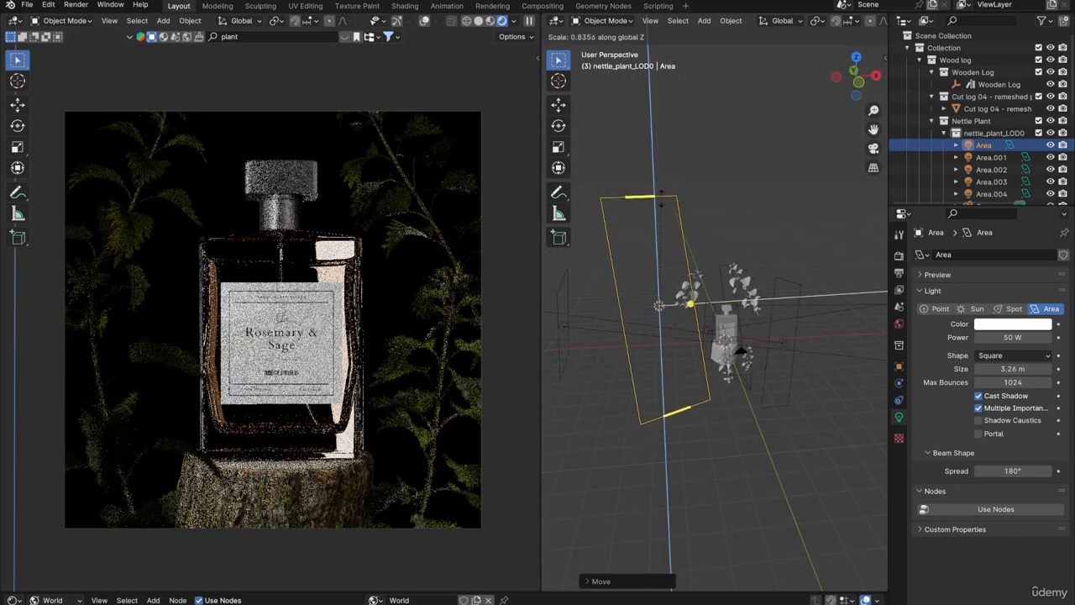
click(663, 233)
click(714, 220)
middle_drag(746, 248, 702, 257)
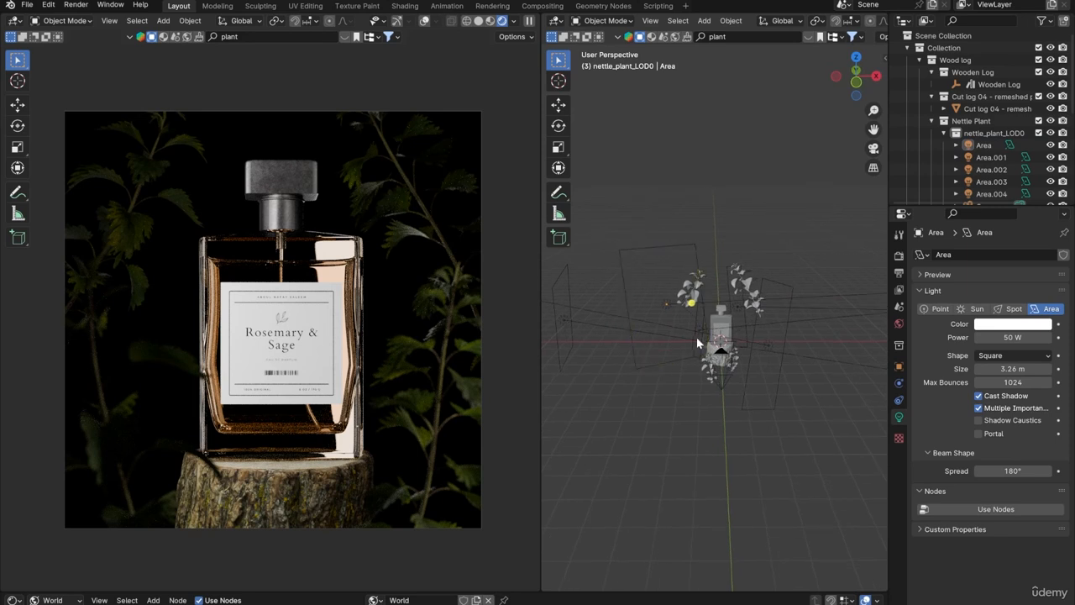
middle_drag(697, 343, 732, 370)
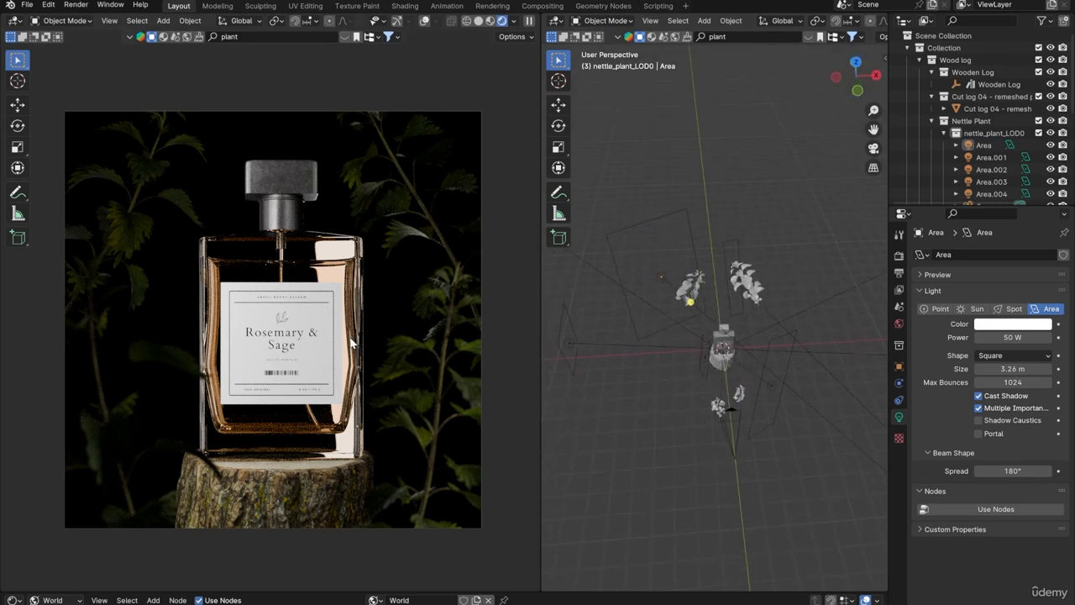
scroll(722, 370, up, 5)
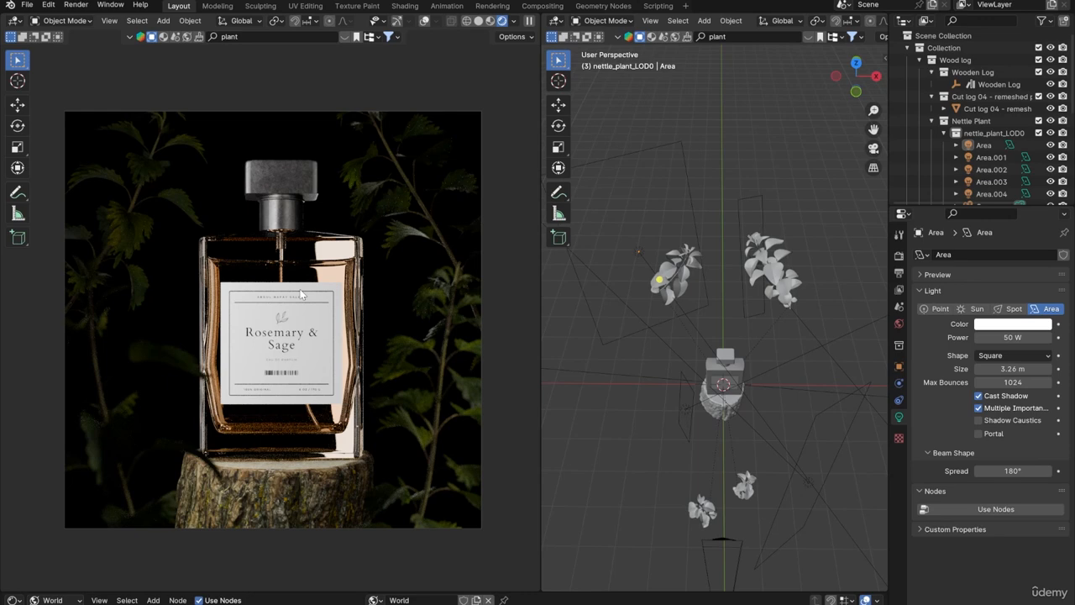
Add a mesh plane for the backdrop and check the background in the perfume.png reference image
click(163, 20)
mouse_move(168, 37)
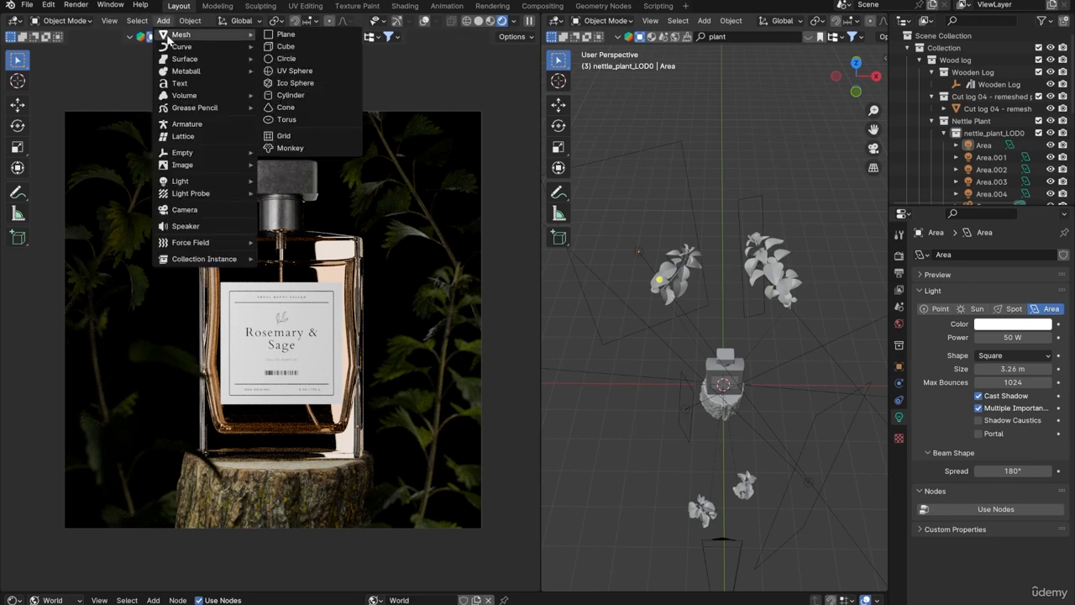
click(308, 33)
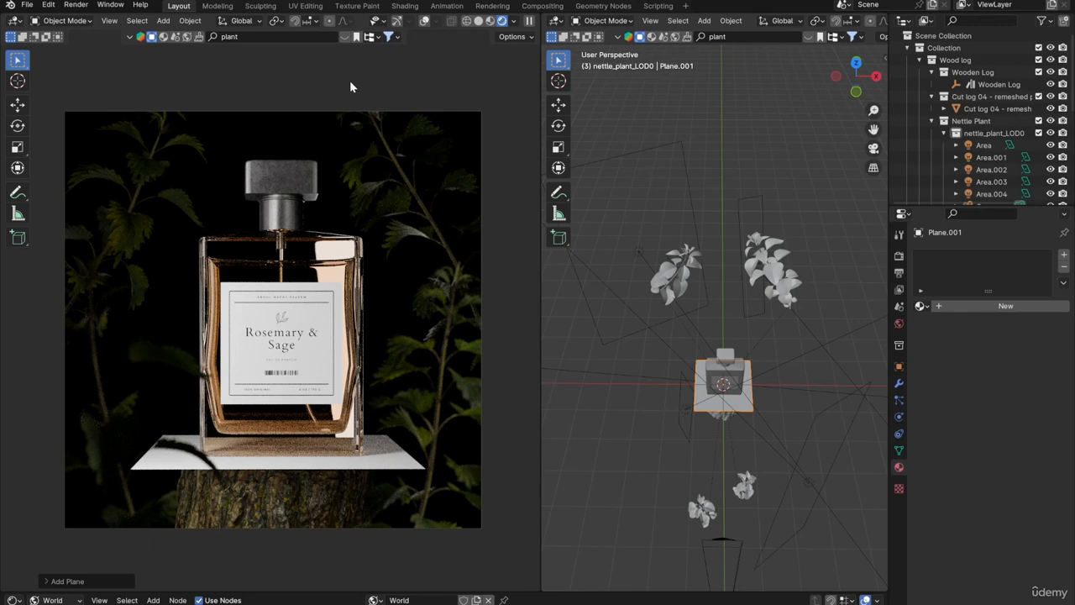
click(646, 601)
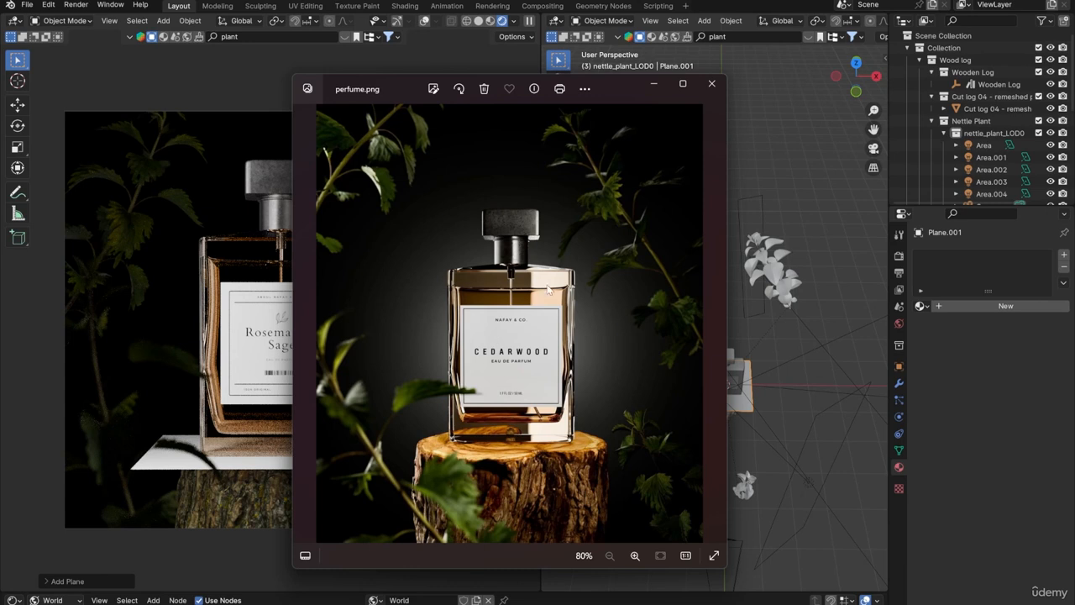
click(773, 124)
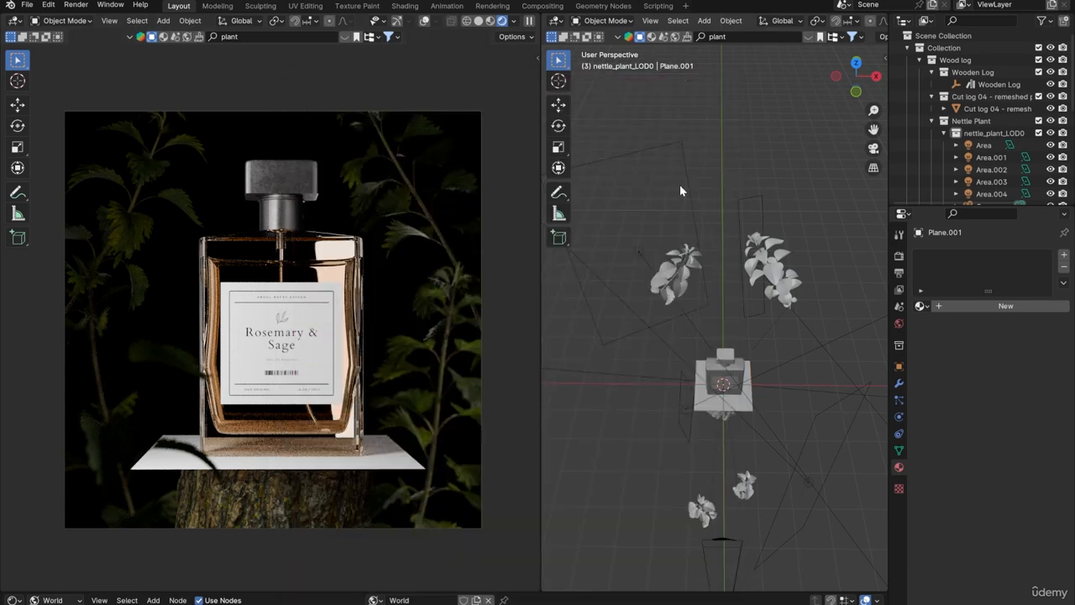
Move the plane about 10 m back along Y behind the bottle and scale it up about 4.5 times
click(702, 409)
key(KP_7)
key(g)
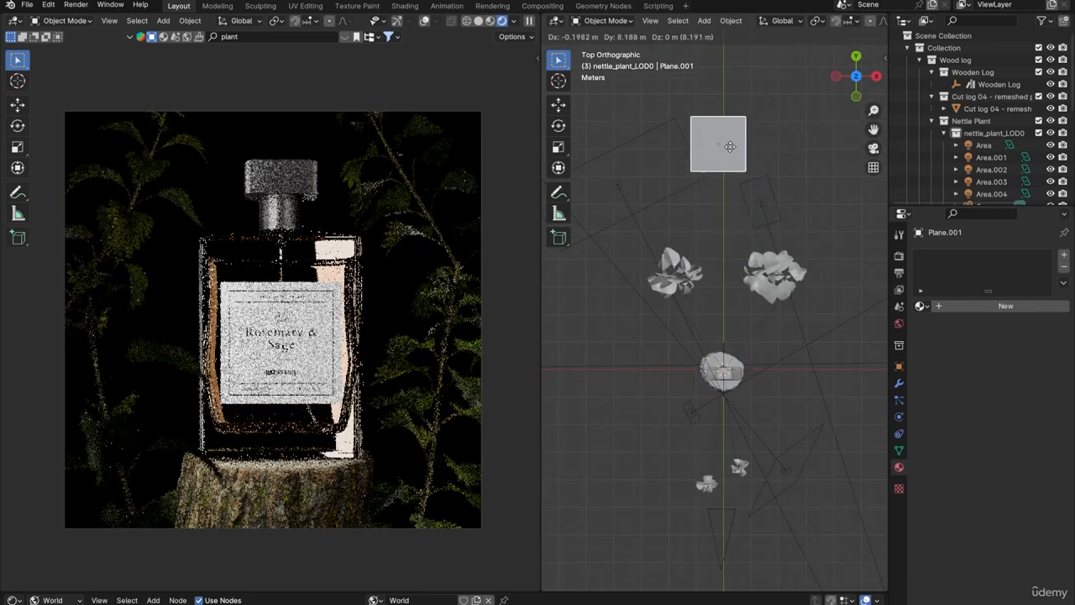
click(710, 182)
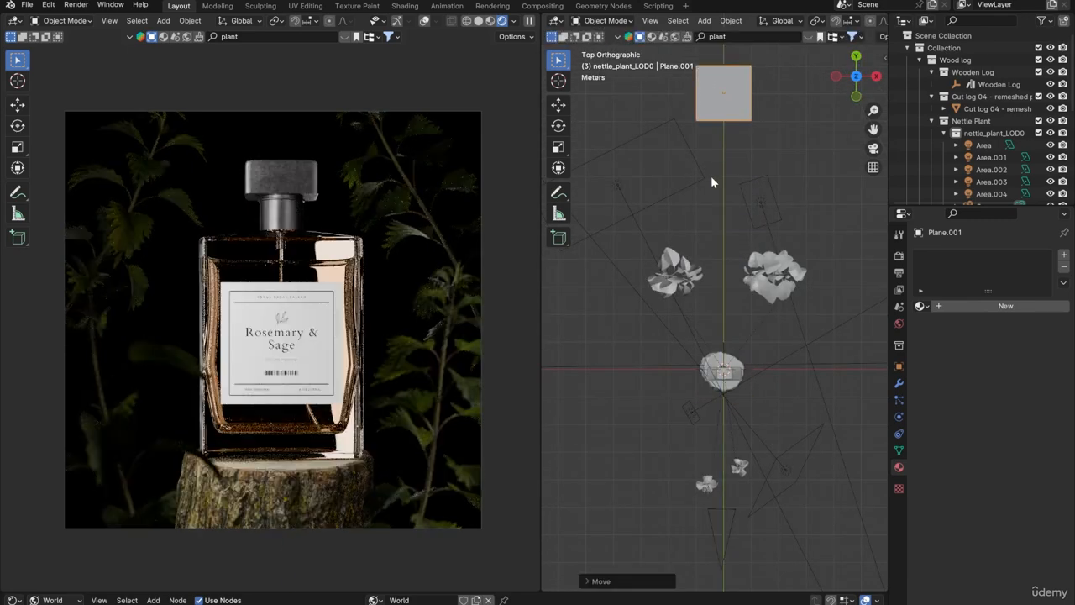
shift+middle_drag(711, 175, 690, 402)
scroll(708, 388, down, 2)
key(s)
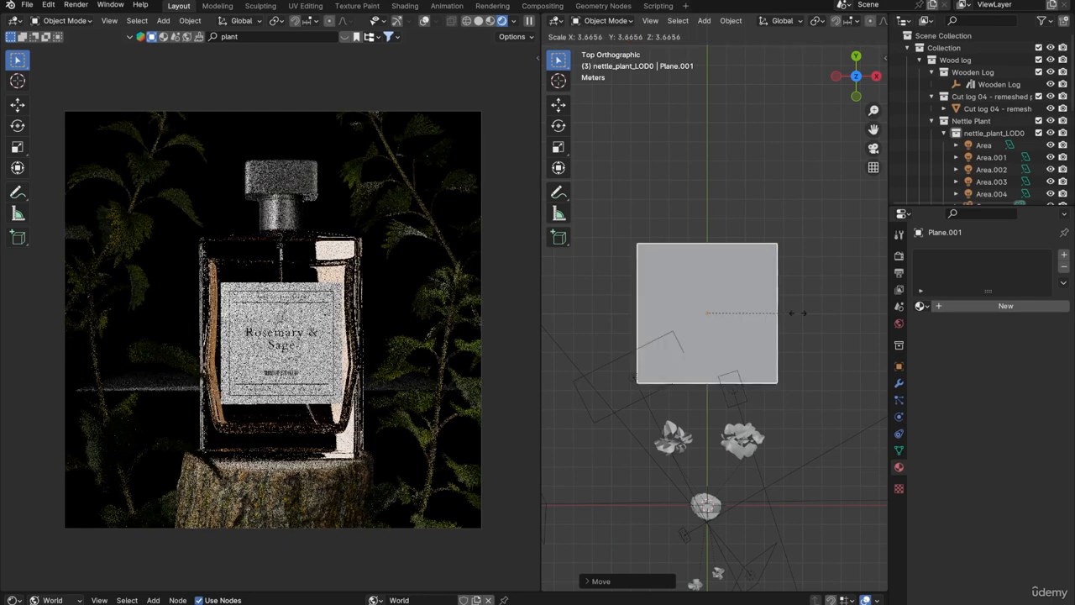
click(807, 307)
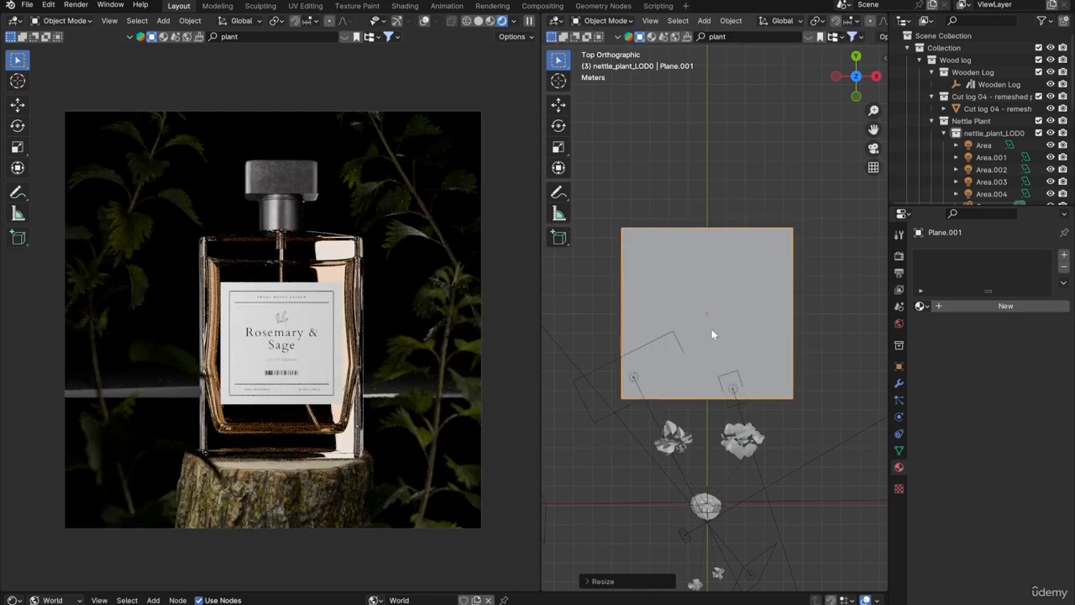
Rotate the plane about 90° around X so it stands upright behind the scene, and check it from the front
middle_drag(710, 335, 731, 214)
key(r)
key(x)
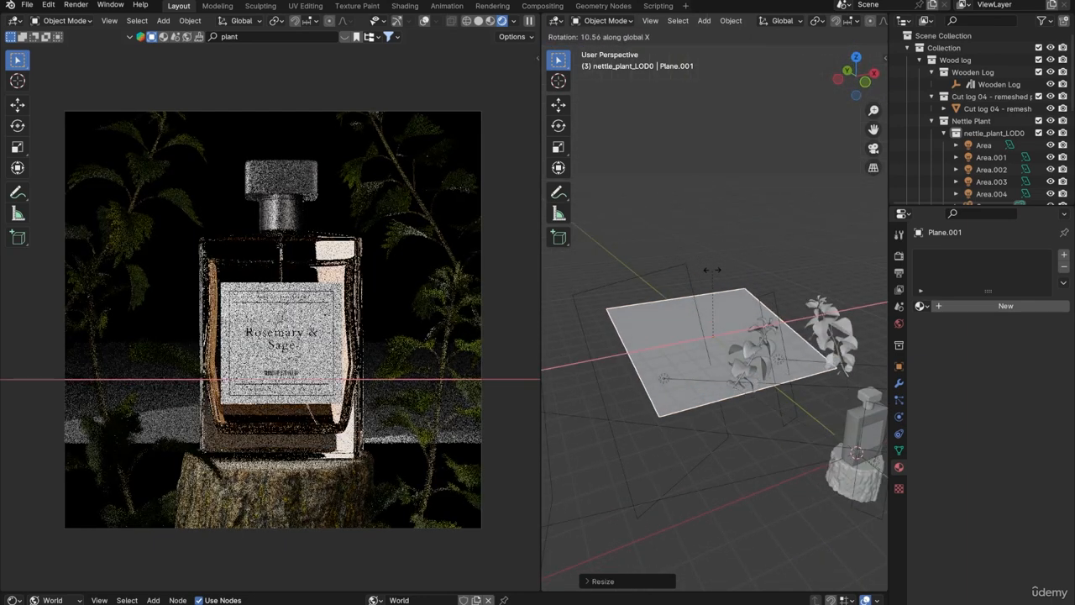
click(739, 328)
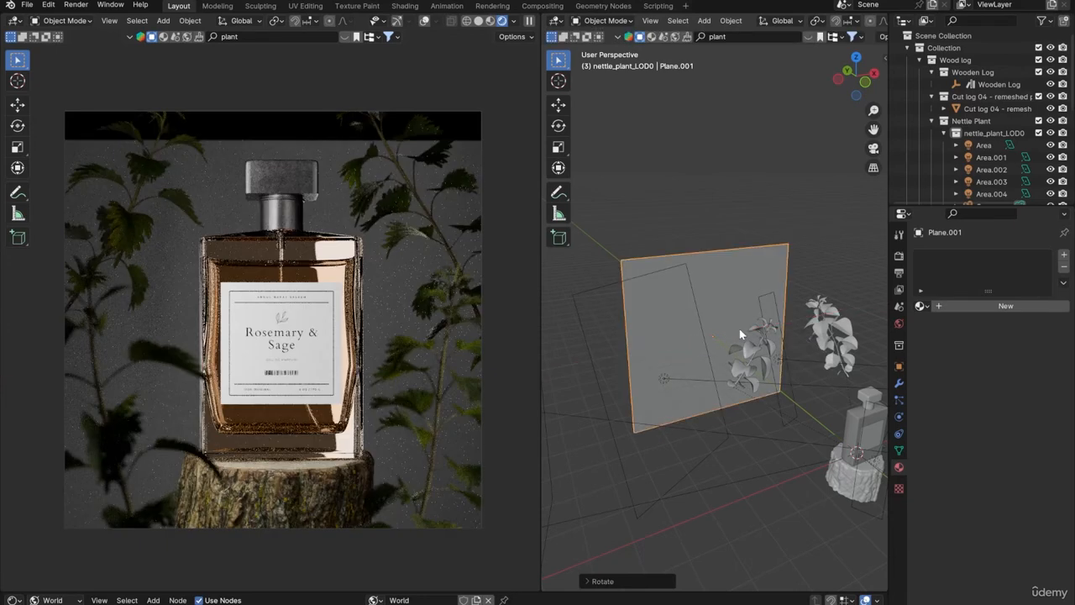
middle_drag(765, 333, 732, 321)
key(KP_1)
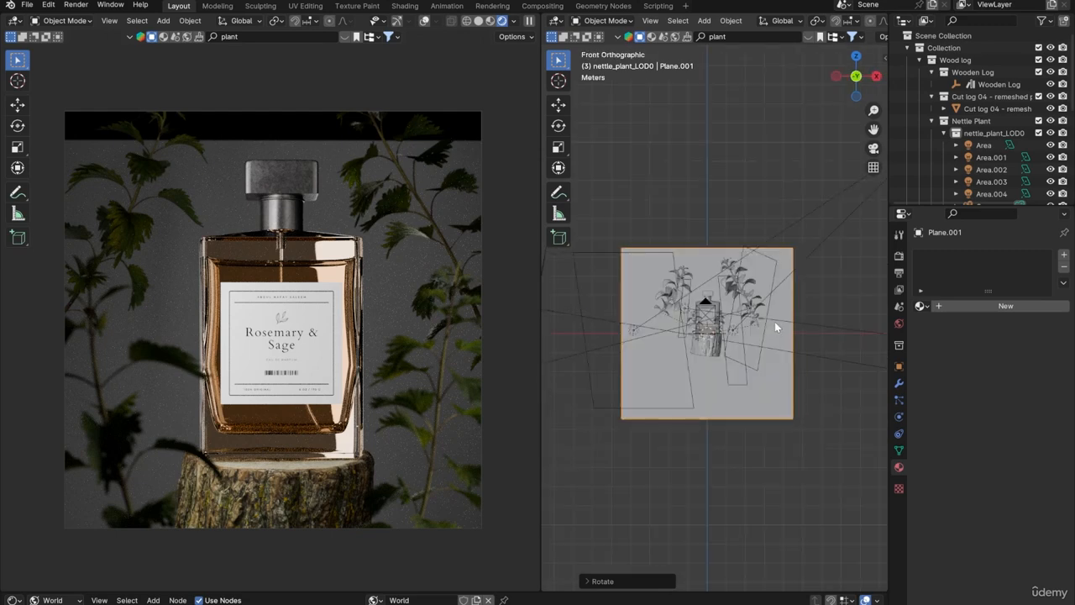
Raise the backdrop plane to cover the camera background and move it about 4 m further back along Y
key(g)
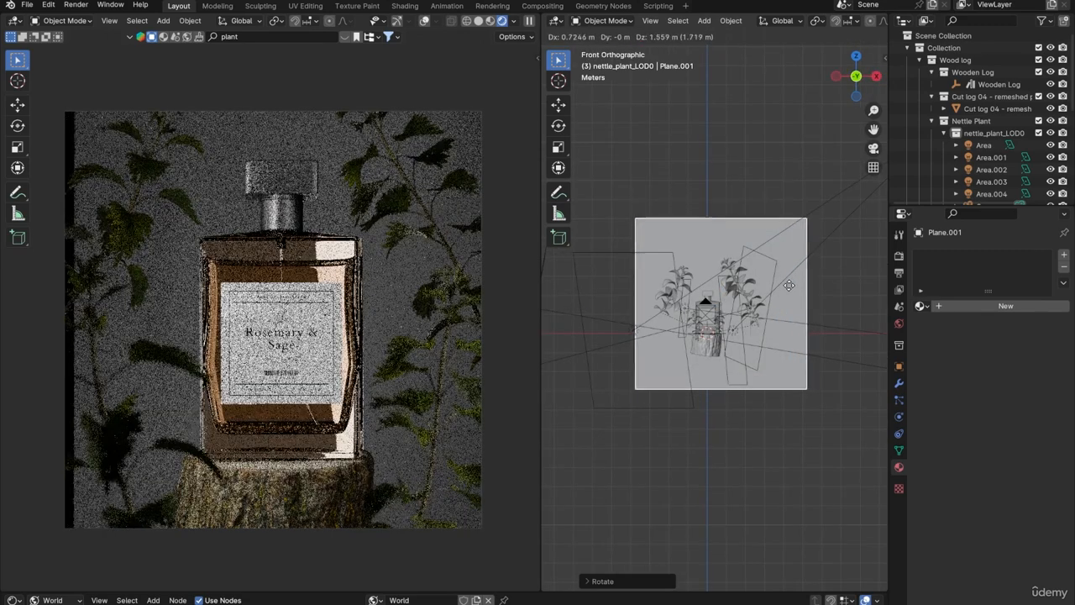
click(779, 290)
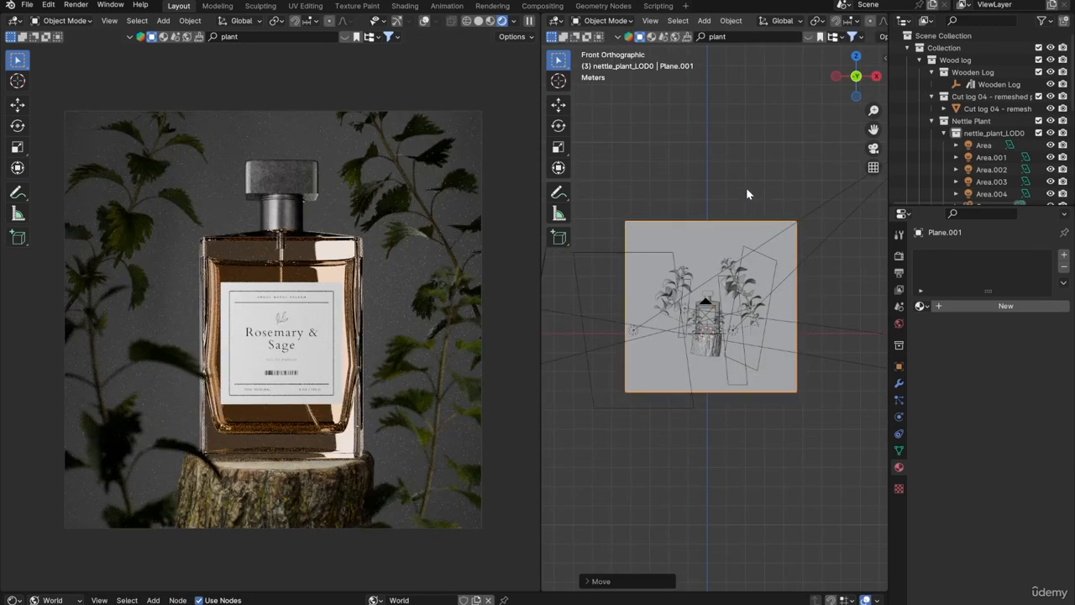
middle_drag(750, 180, 713, 275)
key(KP_7)
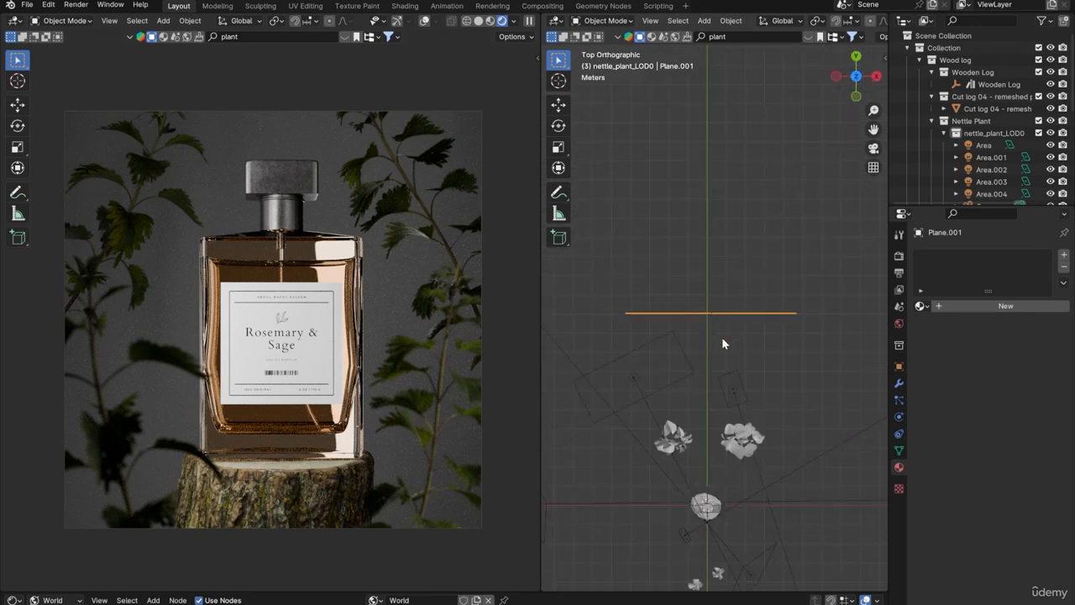
key(g)
key(y)
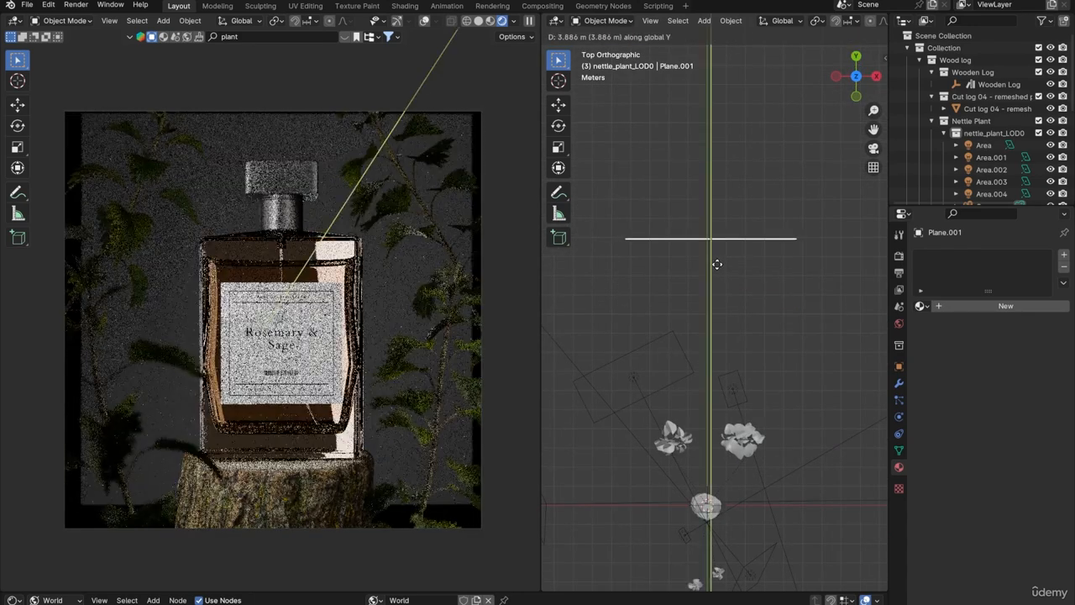
click(717, 264)
Scale the backdrop plane up slightly so it fills the whole camera background again
key(s)
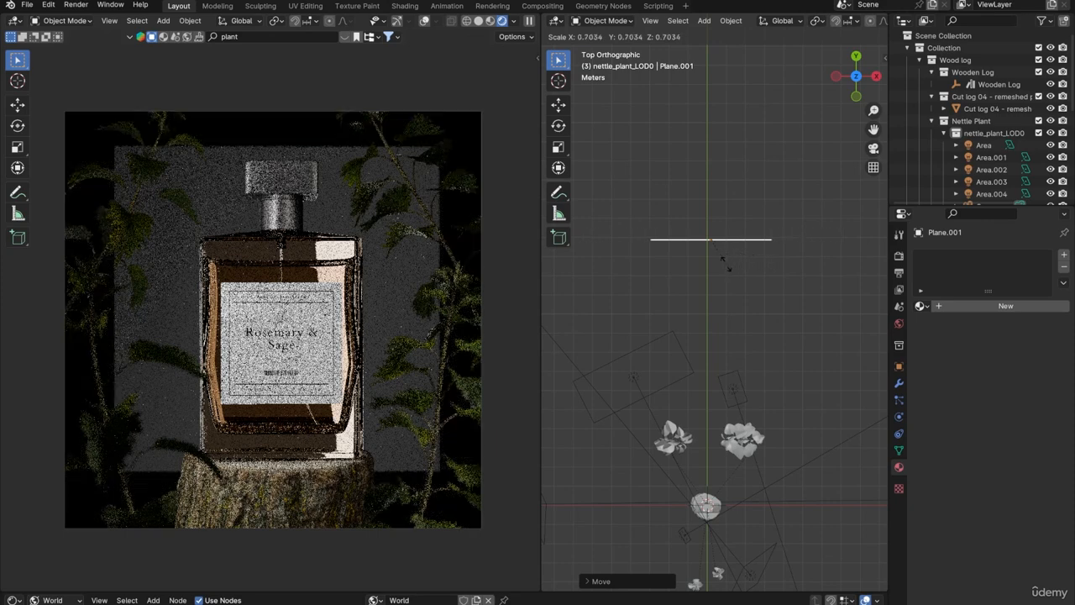
click(747, 260)
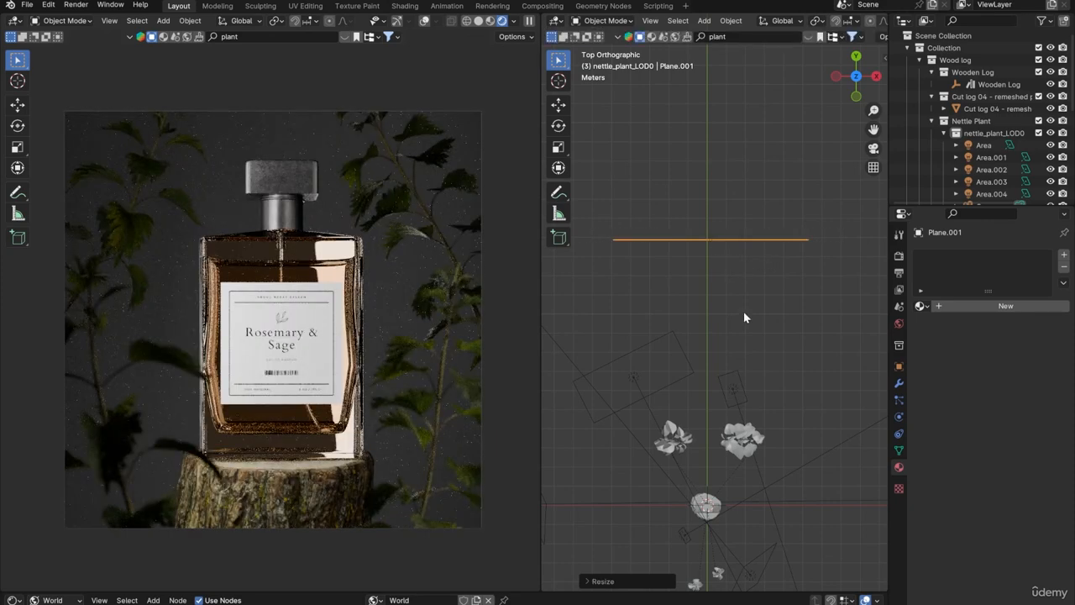
middle_drag(743, 318, 716, 152)
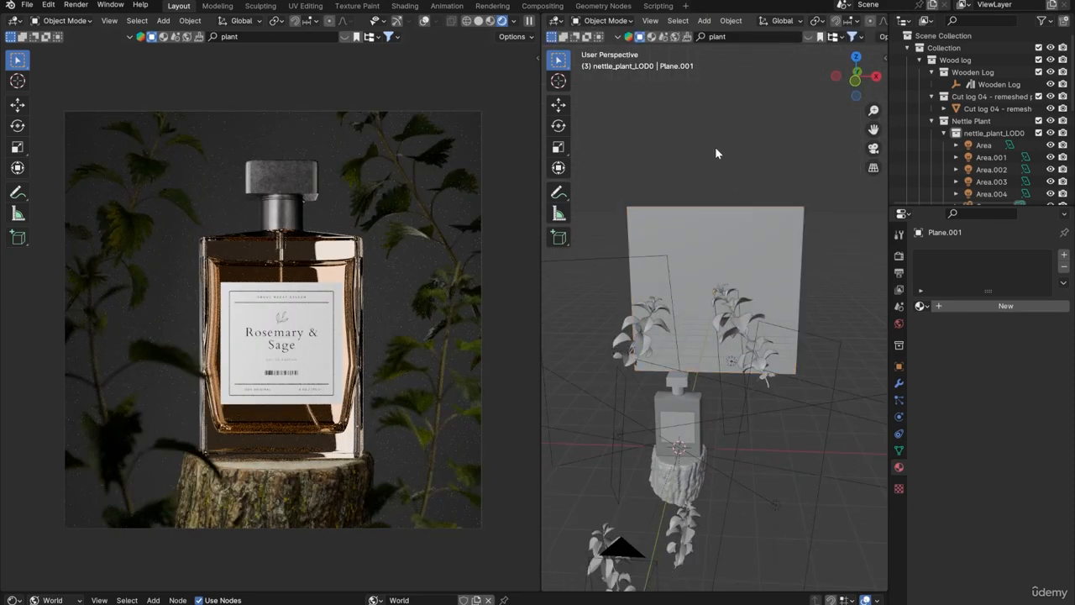
click(700, 225)
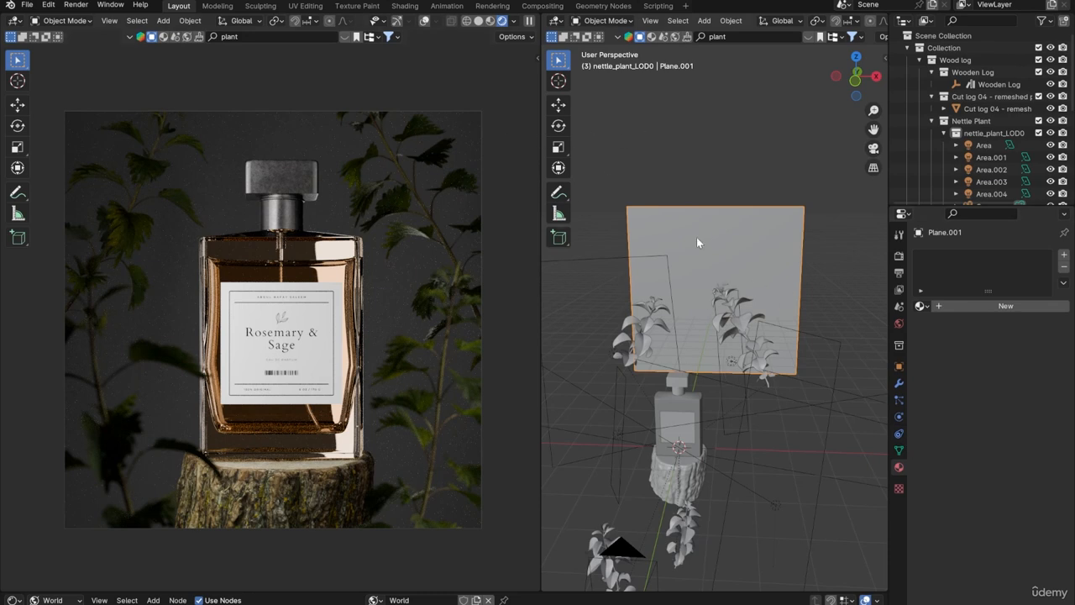
Add a point light and move it about 9 m back from the bottle toward the backdrop
click(163, 20)
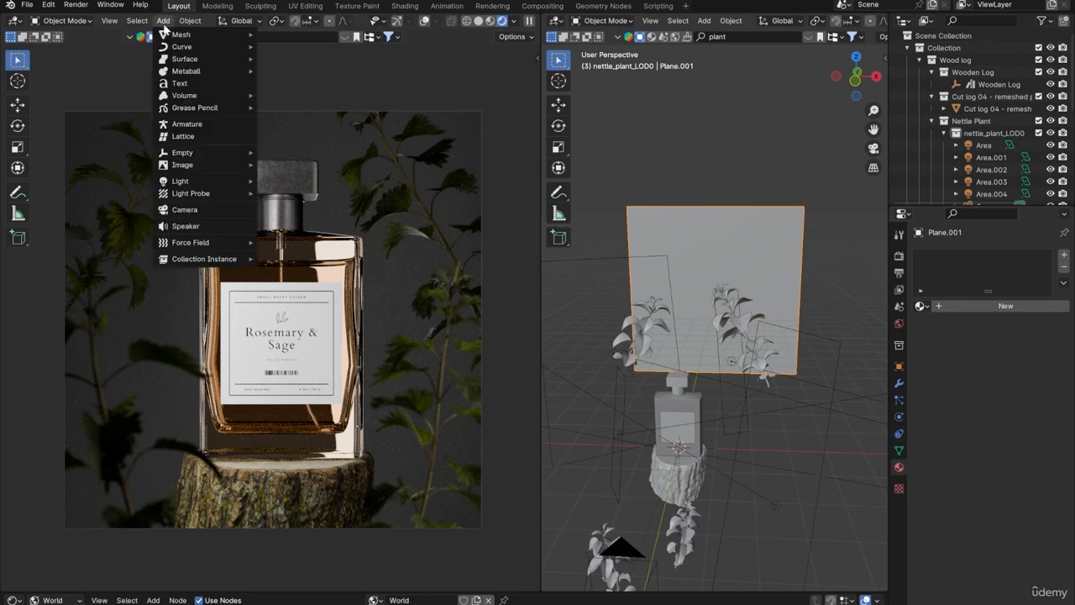
mouse_move(180, 180)
click(294, 182)
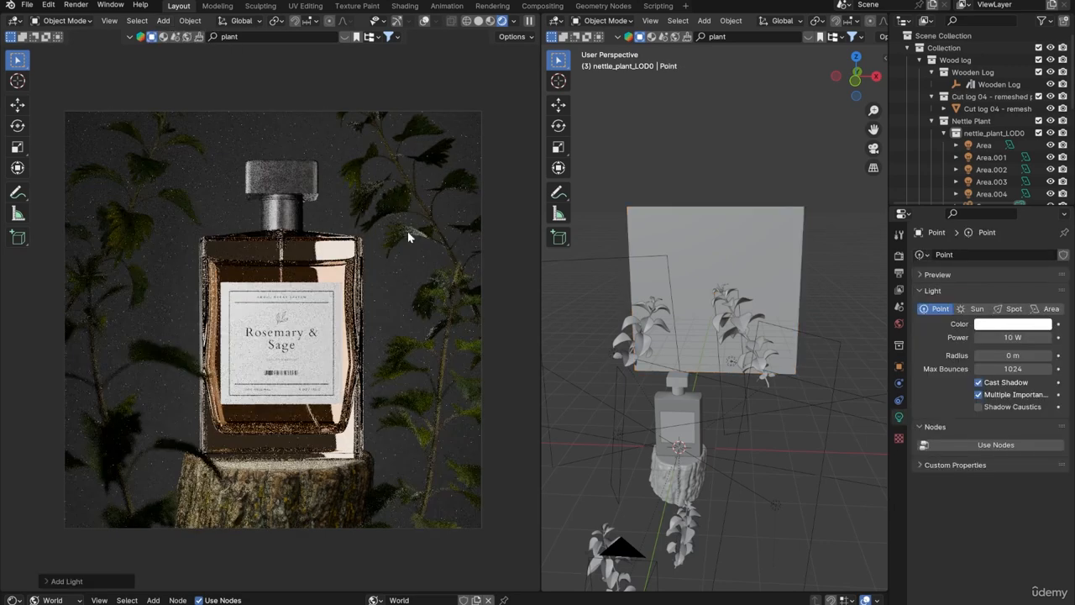
key(KP_7)
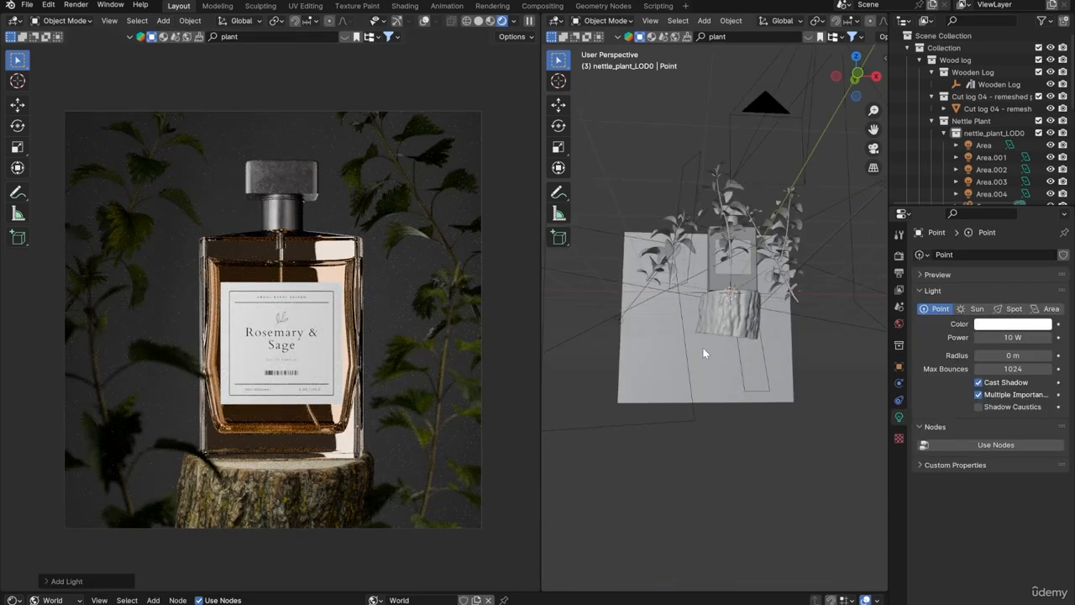
shift+middle_drag(725, 420, 723, 408)
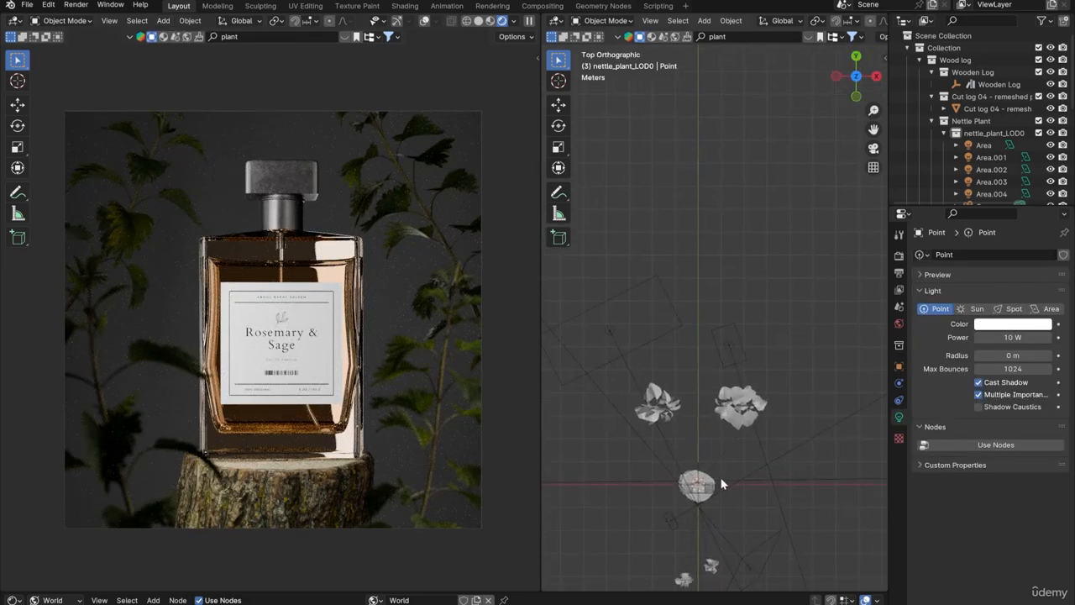
key(g)
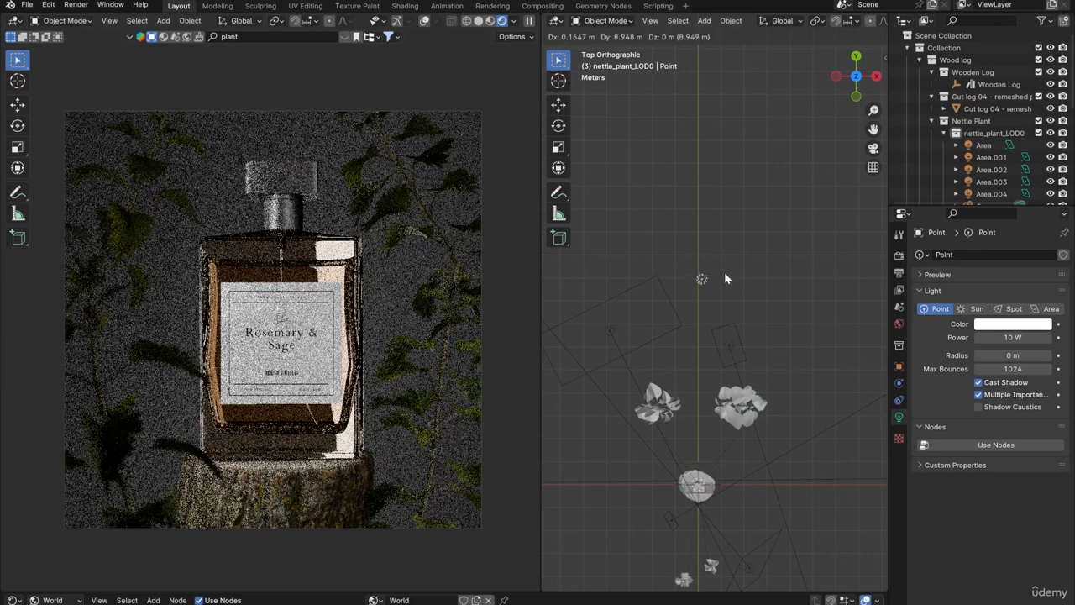
click(724, 271)
Reposition the point light in front of the backdrop, shifting it about 1.1 m further back along Y
middle_drag(724, 271, 724, 359)
key(KP_5)
key(g)
click(719, 283)
middle_drag(720, 283, 702, 328)
key(g)
key(z)
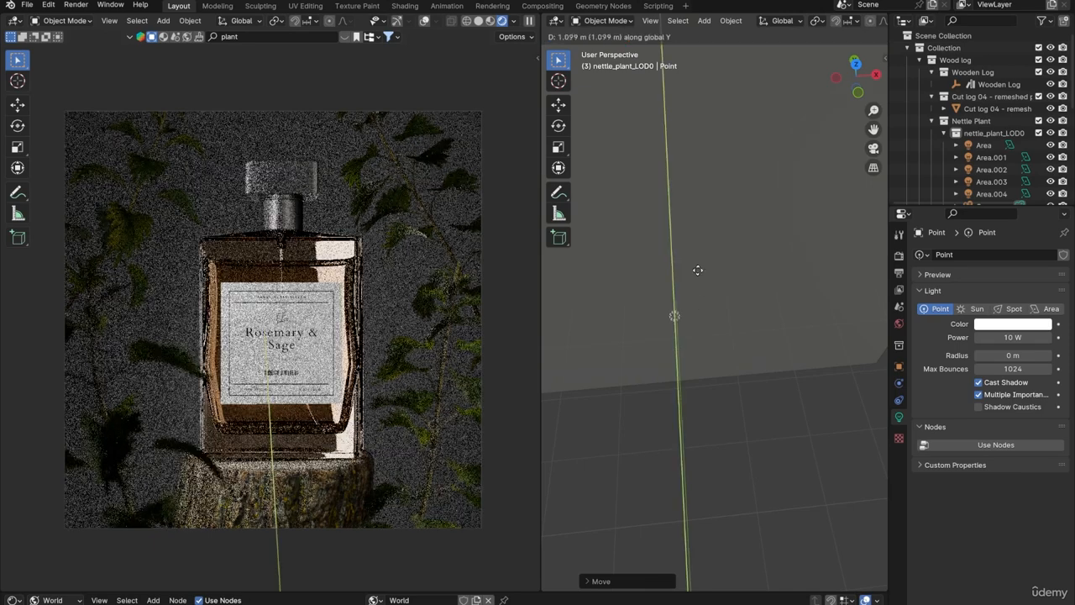
click(697, 270)
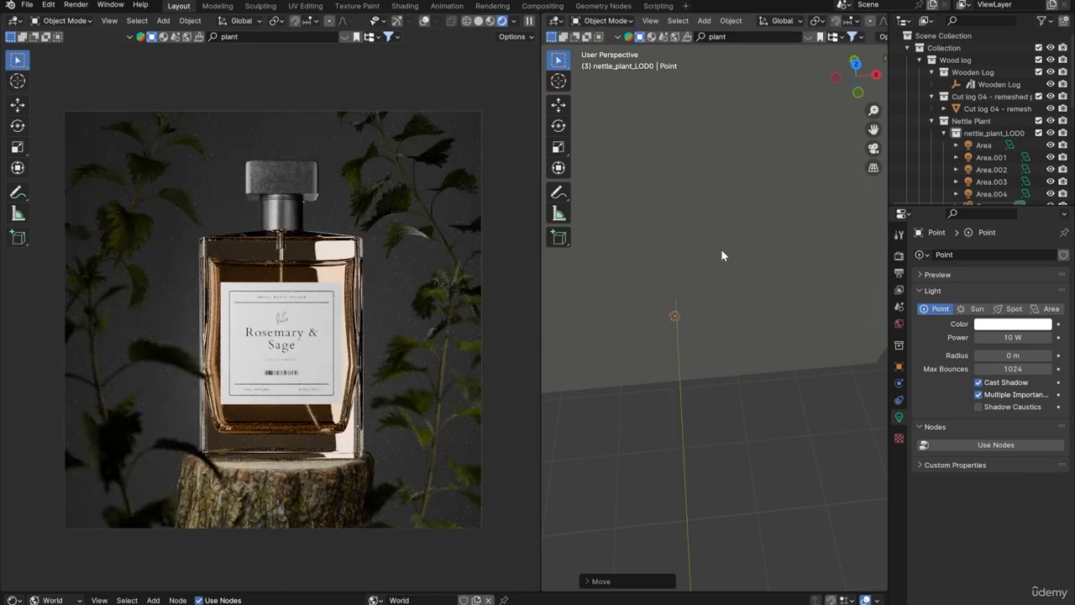
Enlarge the point light to a radius of about 0.39 m and raise its power to about 64 W
key(s)
click(766, 289)
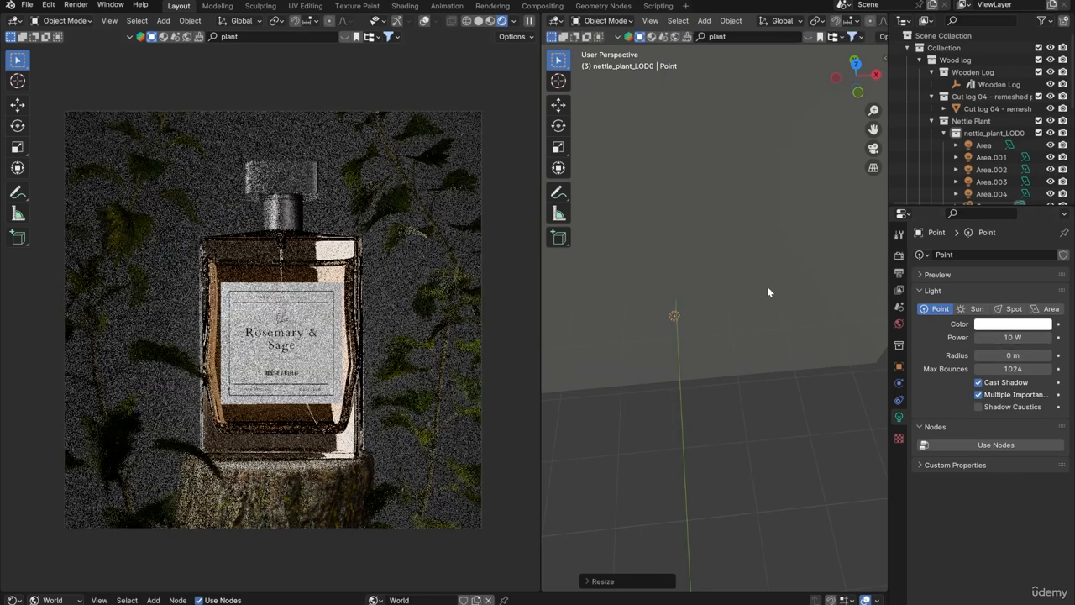
drag(1012, 354, 1053, 337)
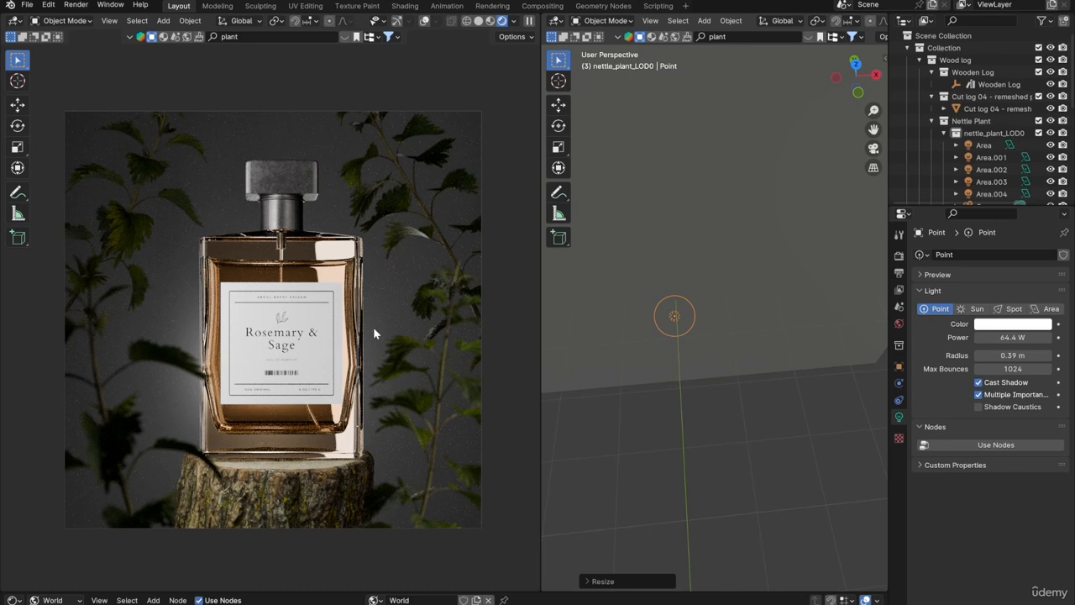
Move the point light about 0.5 m along X so its glow sits behind the bottle
key(g)
key(x)
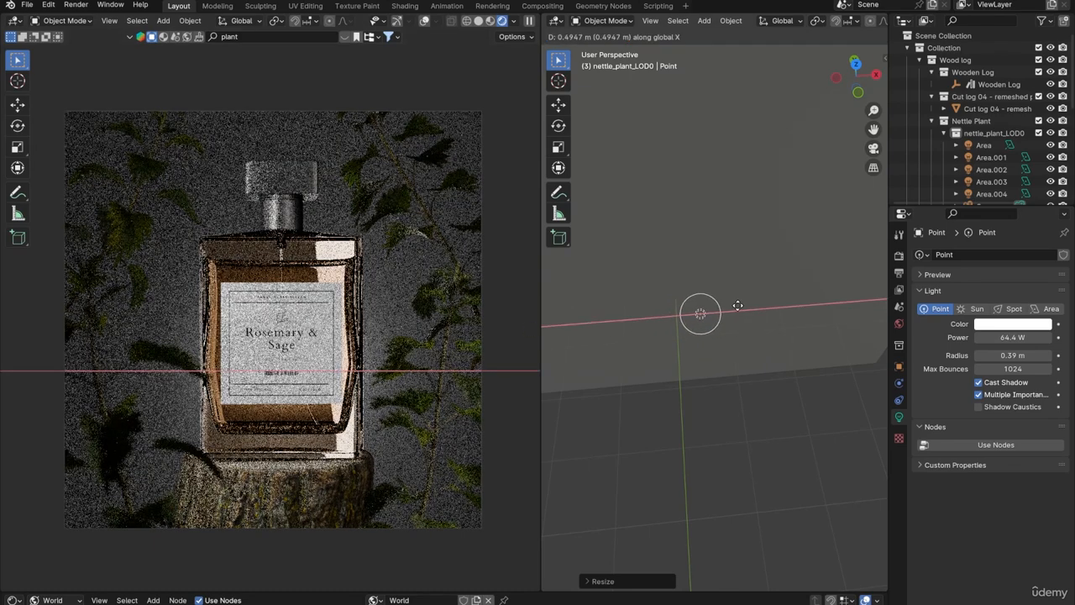
click(737, 303)
Give the backdrop plane a new material and darken its base color to nearly black
click(768, 203)
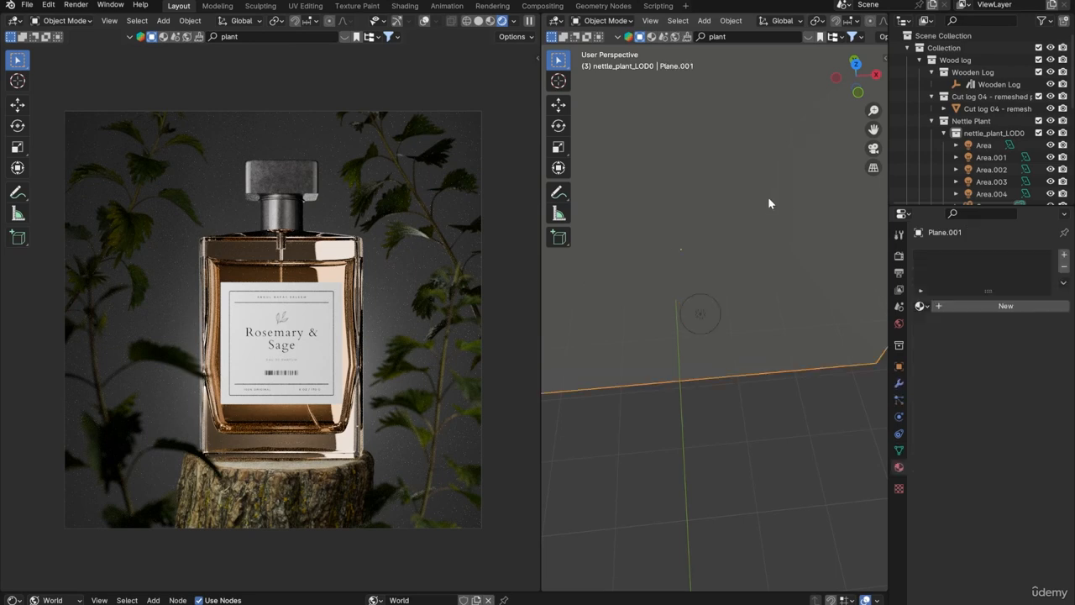
click(991, 306)
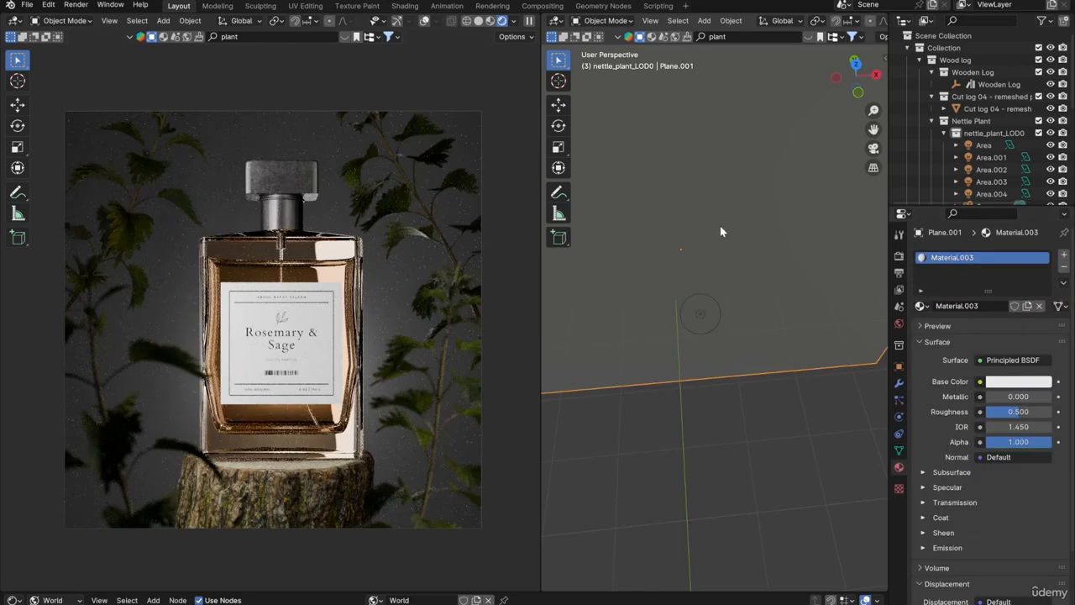
click(1023, 383)
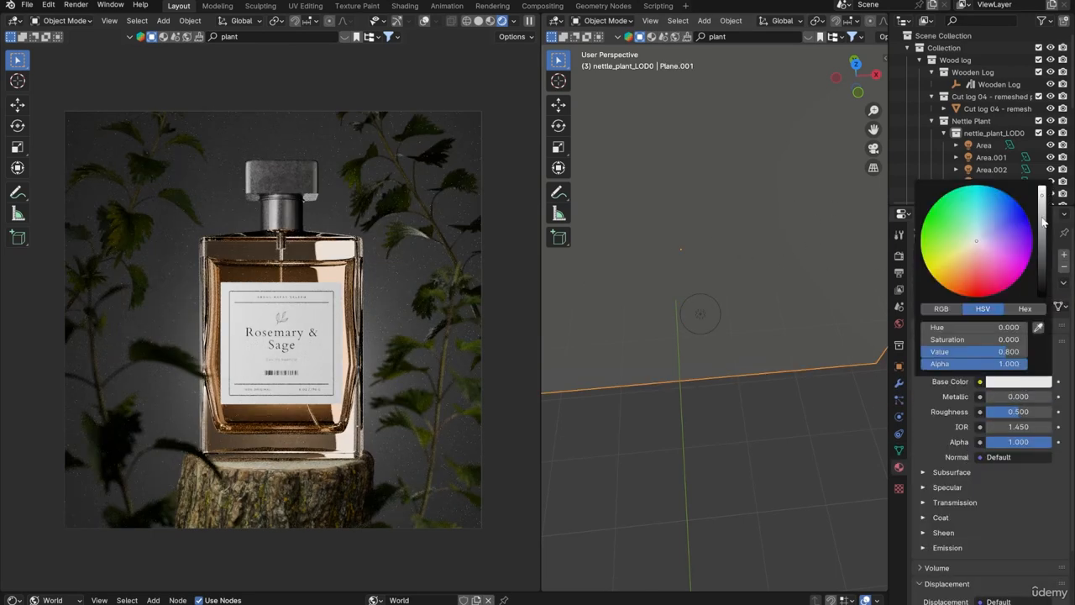
drag(1044, 221, 1042, 280)
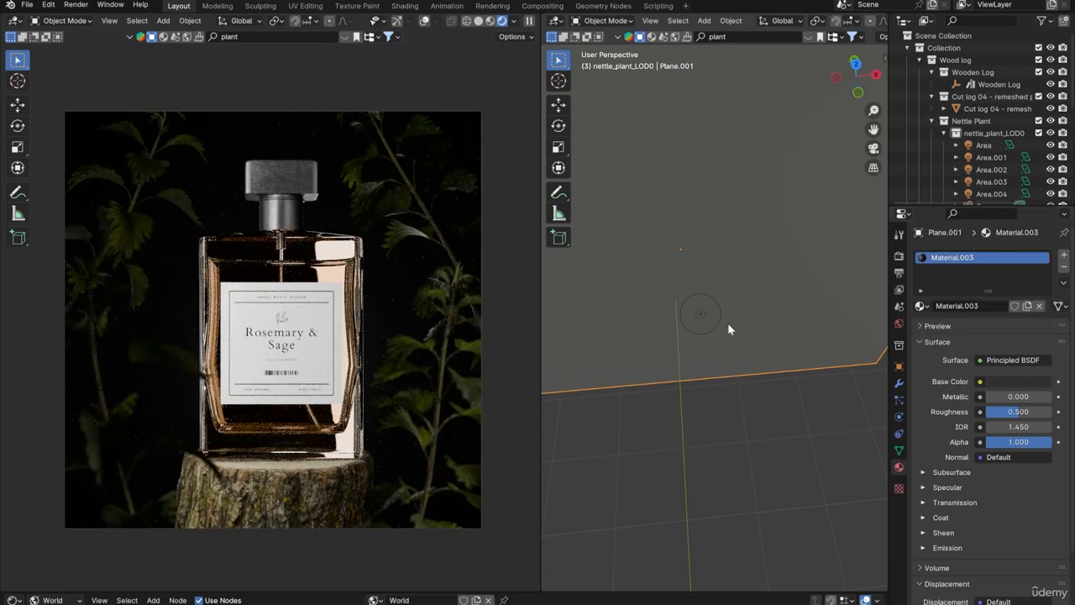
Raise the point light's power and lighten the backdrop's base color to a dark grey with a value of about 0.08
click(700, 314)
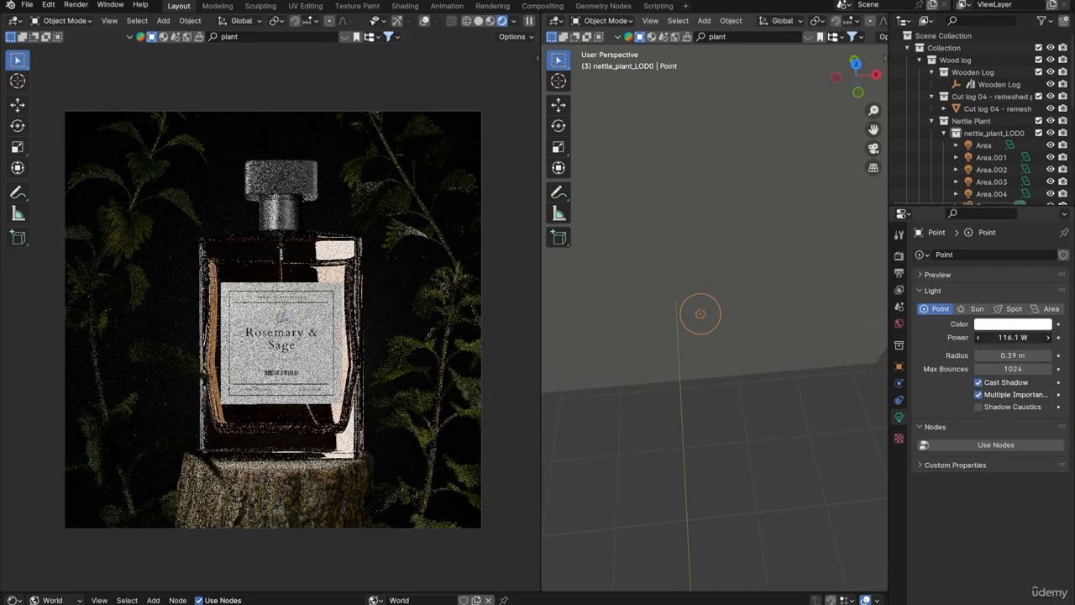
click(641, 176)
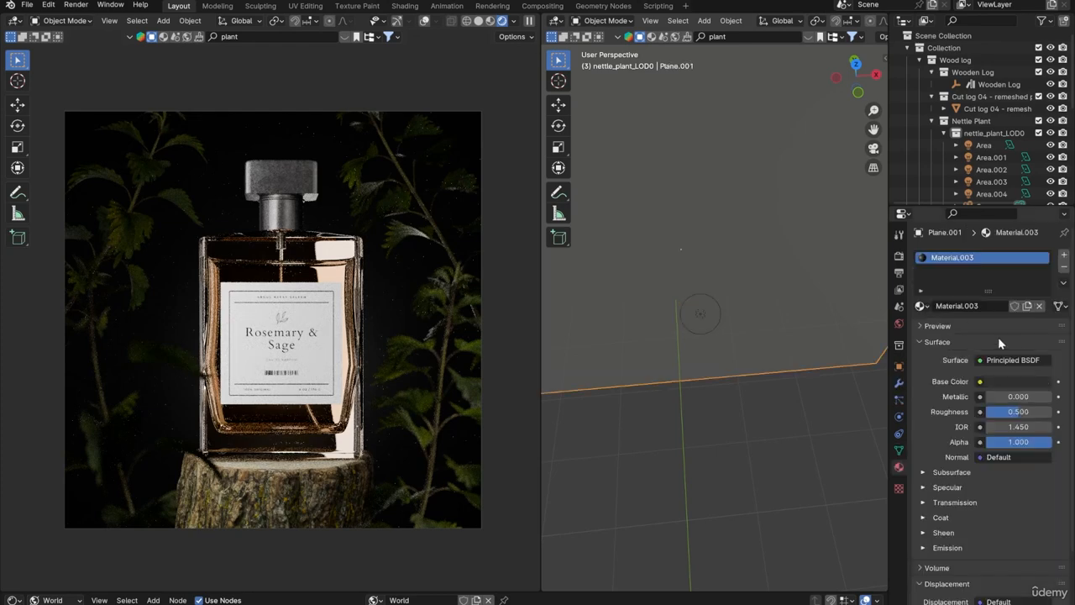
click(1020, 381)
drag(1043, 267, 1042, 264)
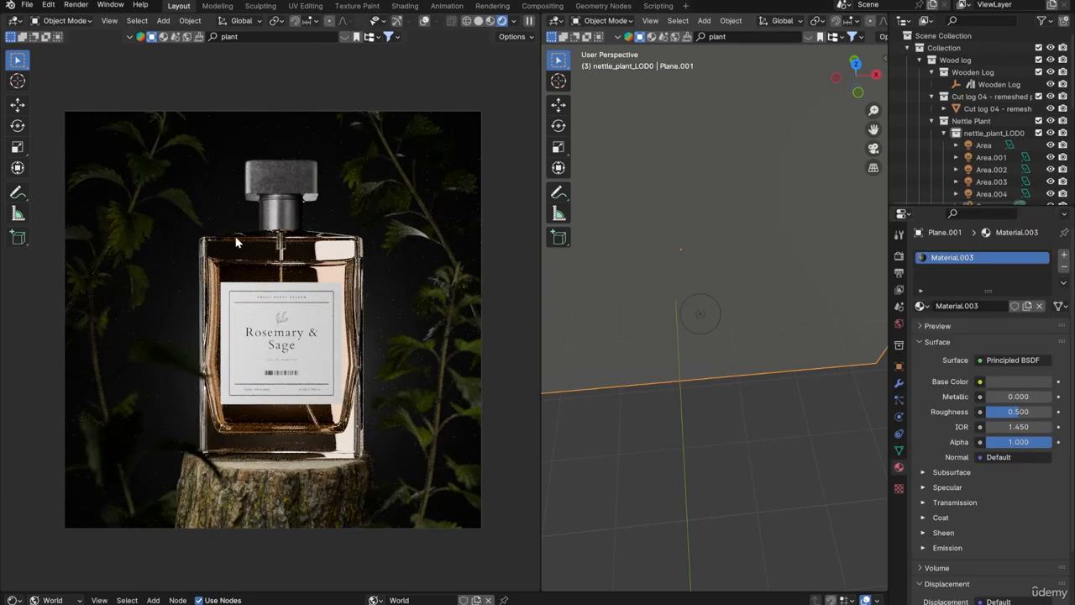
Fine-tune the backdrop material's dark grey base color and adjust its roughness
click(1013, 382)
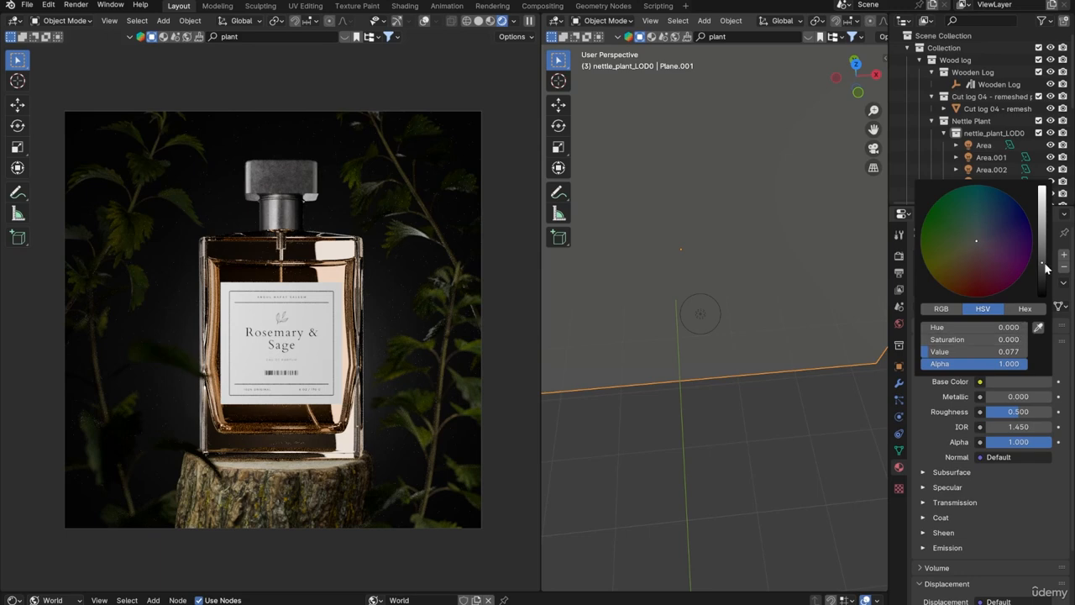
mouse_move(1045, 267)
mouse_down()
mouse_move(1042, 256)
mouse_move(1043, 267)
mouse_up()
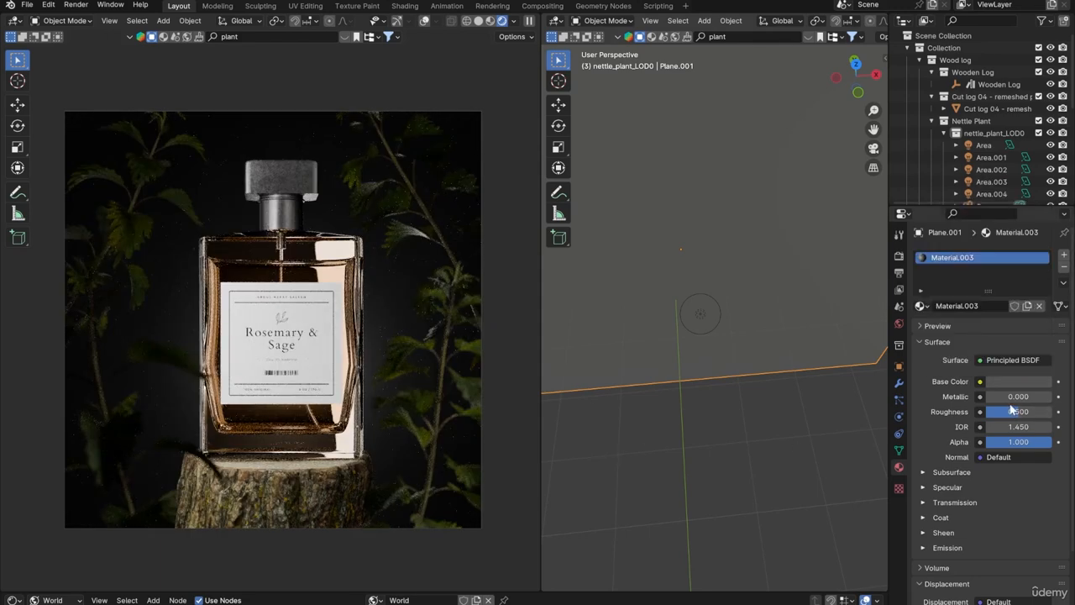
mouse_move(1014, 410)
mouse_down()
mouse_move(1057, 409)
mouse_move(987, 395)
mouse_move(987, 411)
mouse_move(1033, 411)
mouse_move(994, 411)
mouse_move(1011, 411)
mouse_up()
Set the power of the point light behind the bottle to 300 W
click(699, 313)
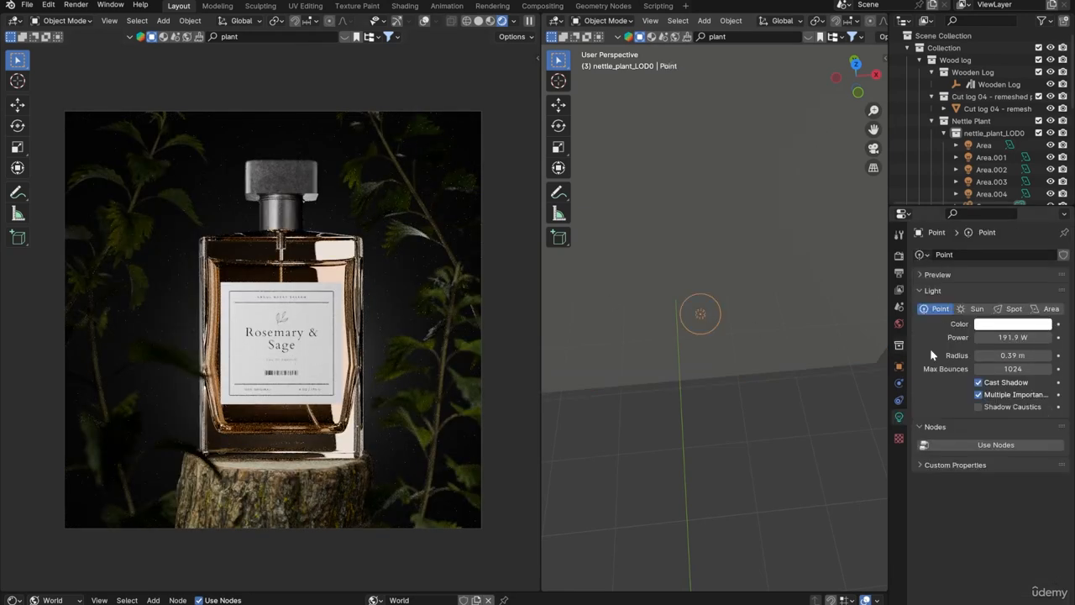
mouse_move(1011, 337)
mouse_down()
mouse_move(1038, 338)
mouse_move(1014, 337)
mouse_up()
click(1013, 336)
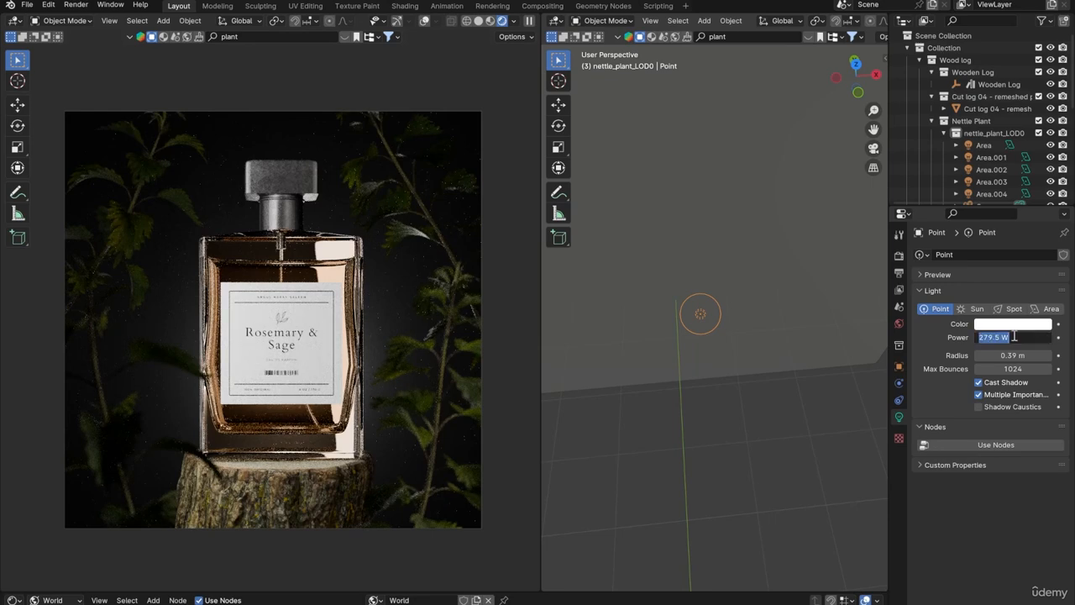
text(300)
key(Return)
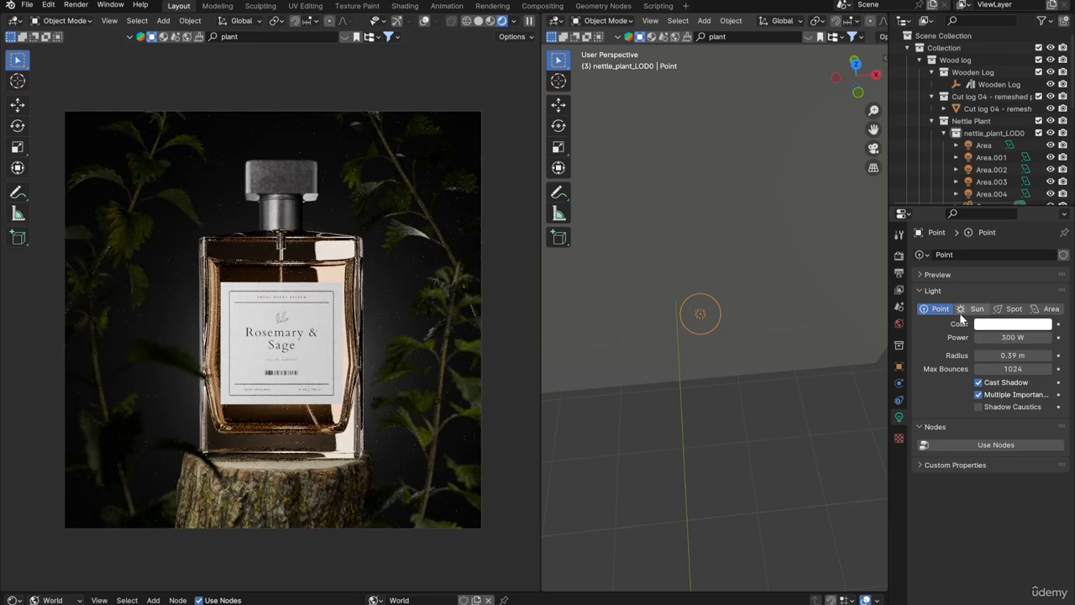
Move the point light about 0.2 m in the negative X direction and check the whole rendered frame
key(g)
key(x)
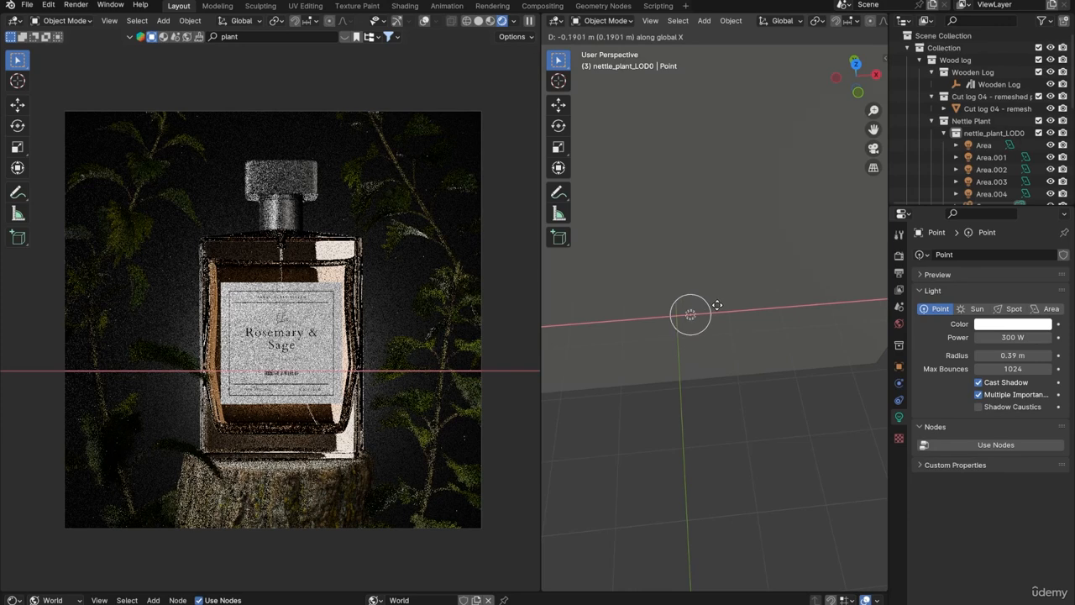
click(713, 304)
scroll(364, 398, down, 2)
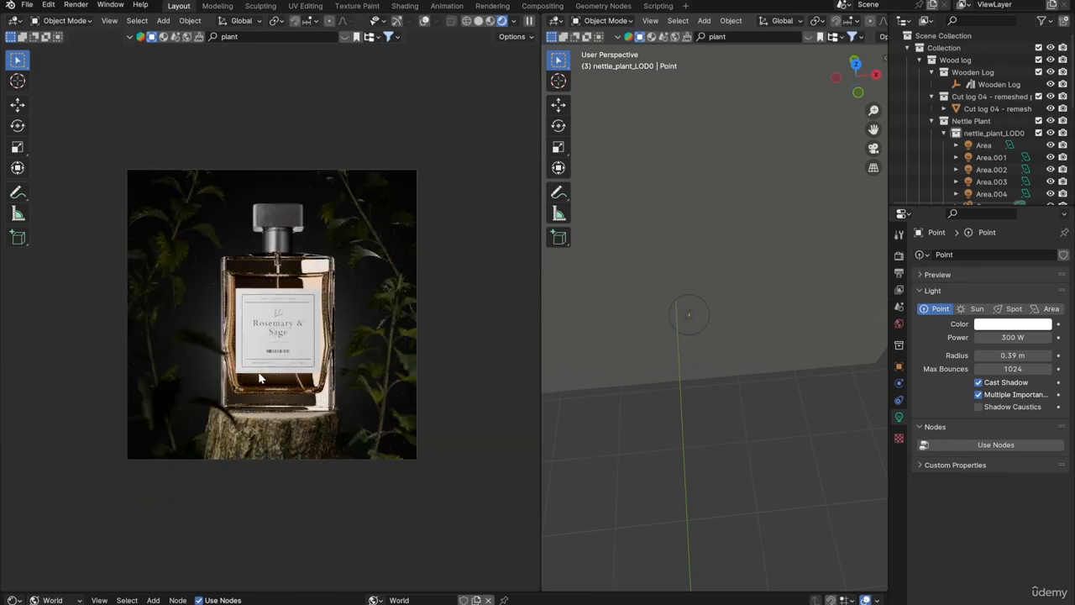
scroll(248, 384, up, 2)
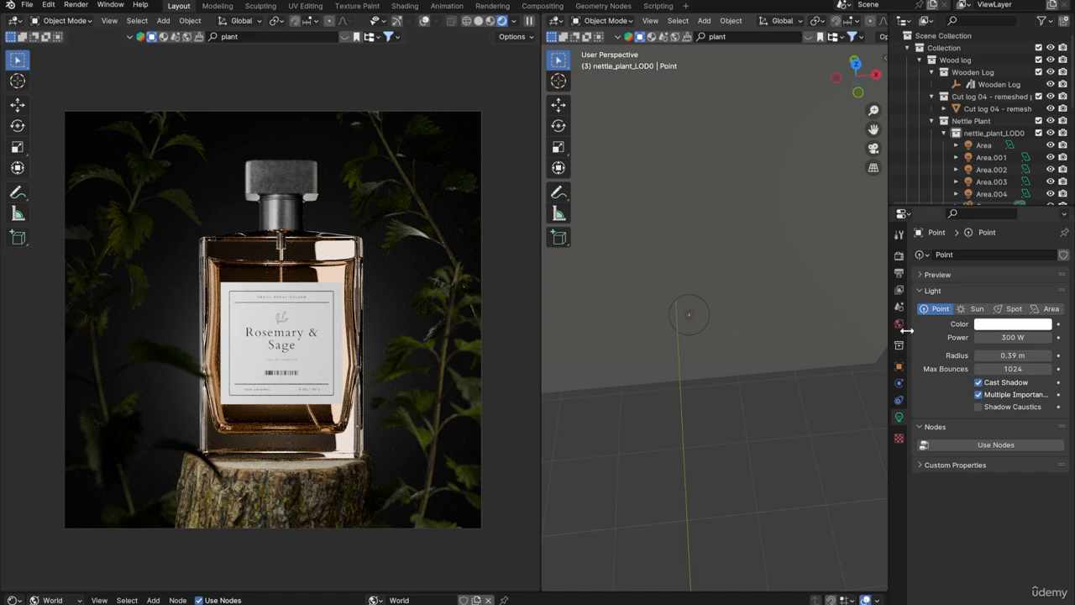
Change the color management look of the render to High Contrast
click(899, 256)
scroll(963, 435, down, 8)
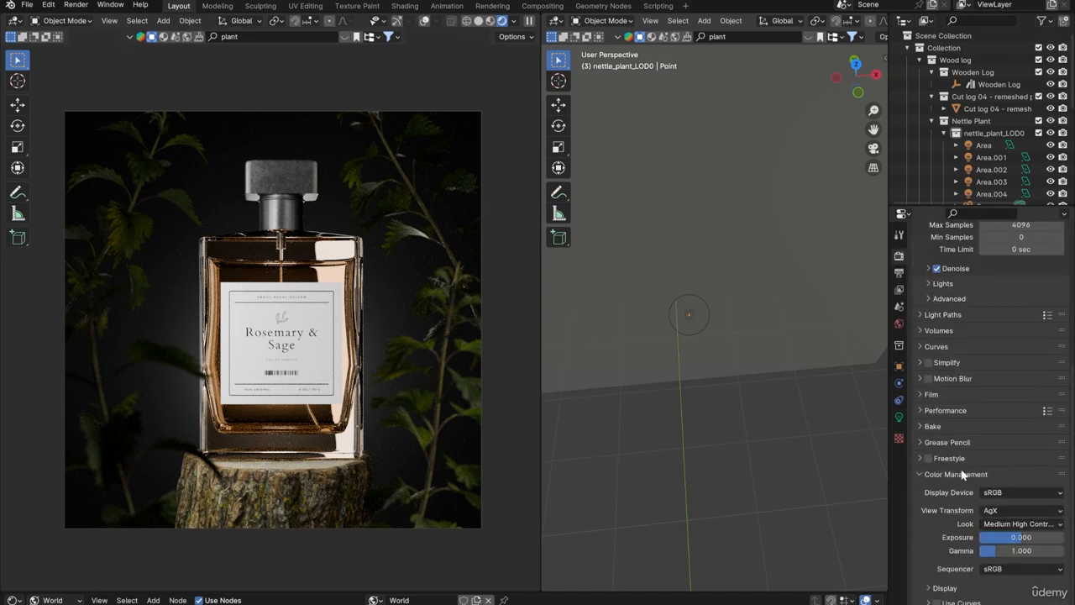
click(1018, 523)
click(1000, 443)
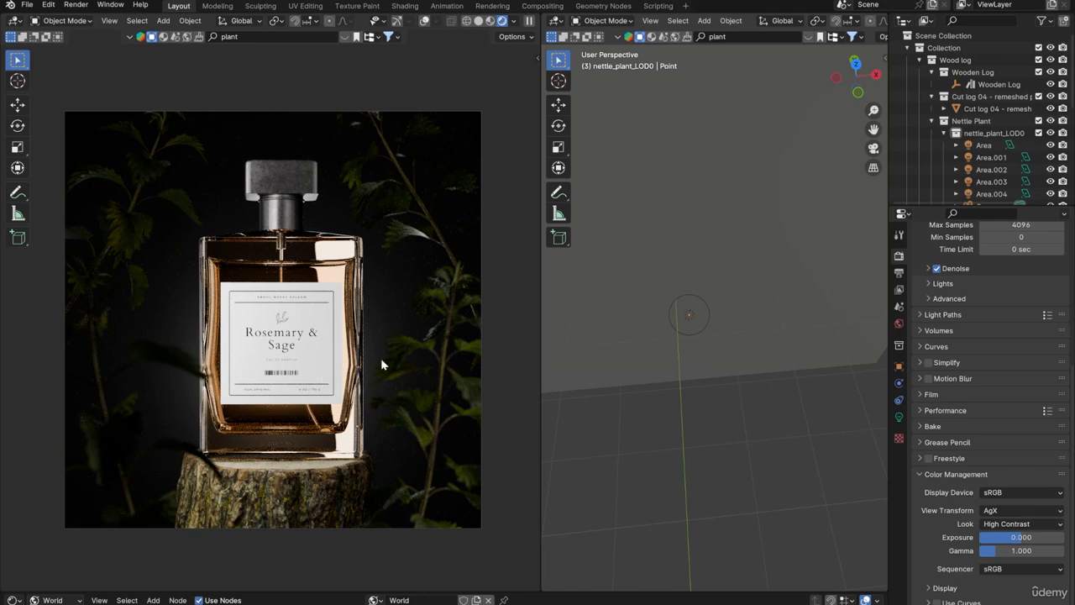
Set the power of the point light behind the bottle to 500 W
click(899, 417)
click(1003, 336)
text(500)
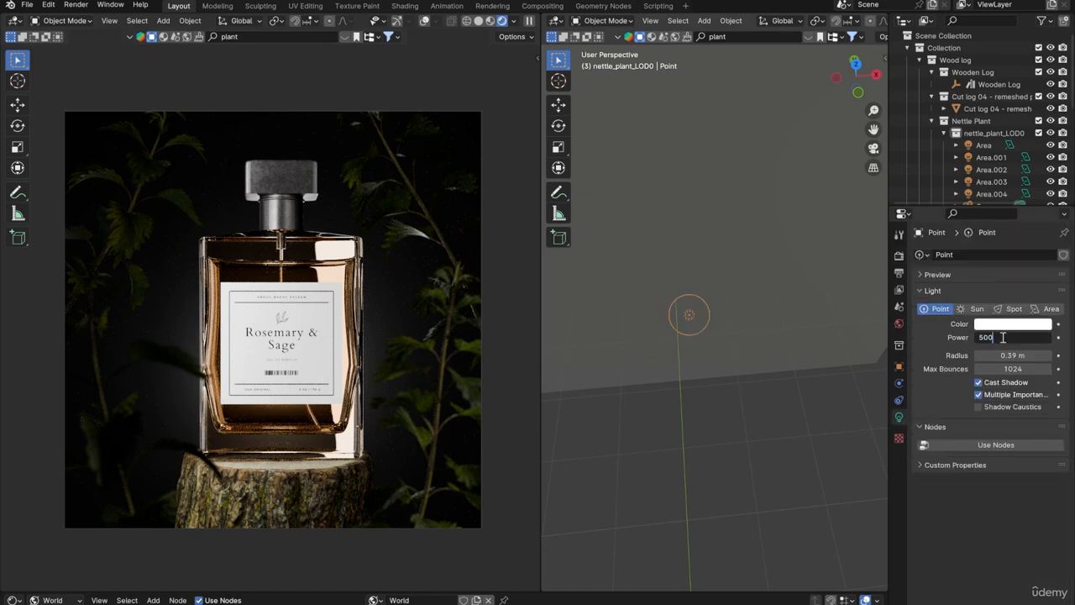
key(Return)
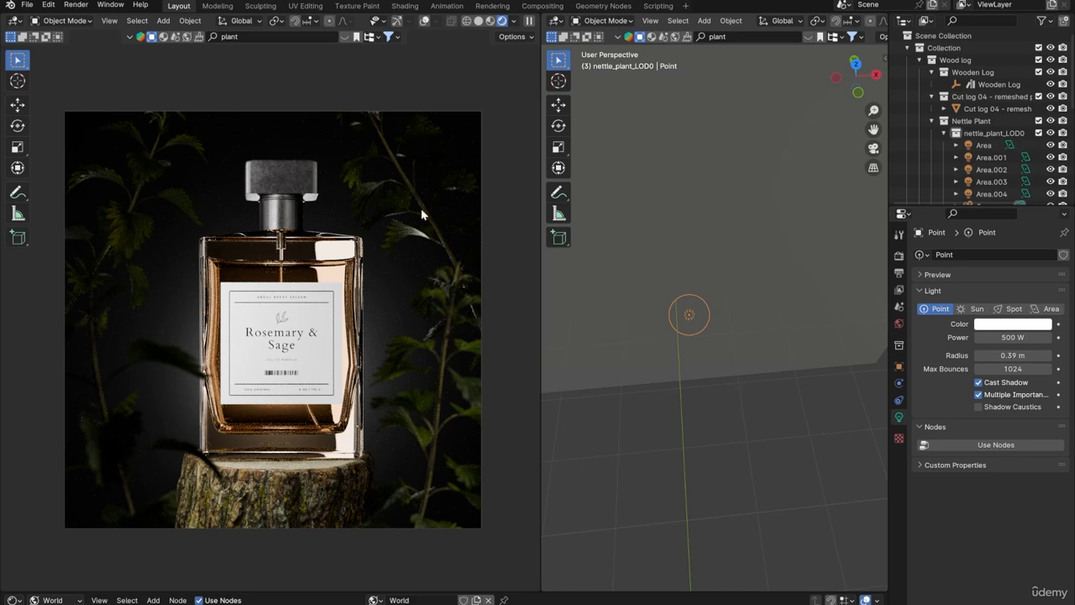
Adjust the bottle label's material to a metallic value of 0.089 and a roughness of 0.554
click(277, 353)
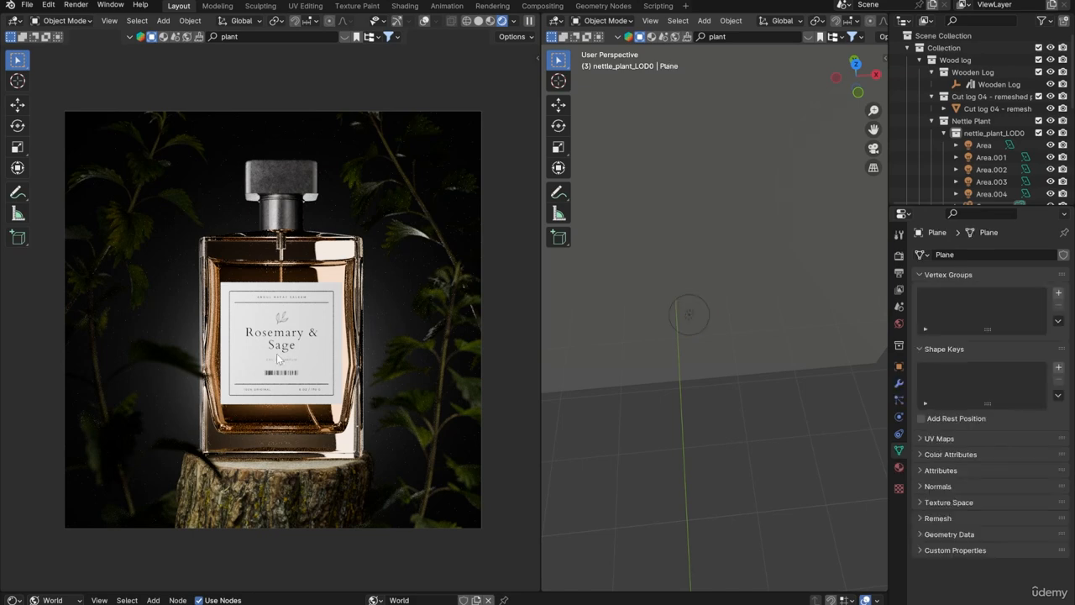
click(898, 467)
drag(1008, 397, 1050, 397)
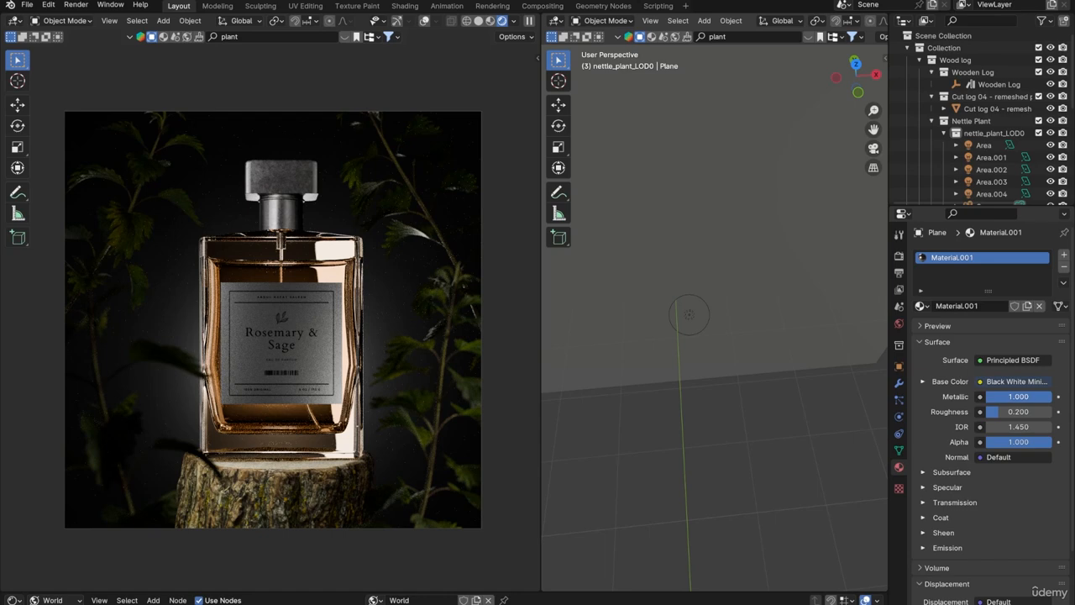
drag(1050, 397, 1020, 413)
Move area light Area.002 slightly farther away from the front of the bottle
scroll(662, 418, down, 8)
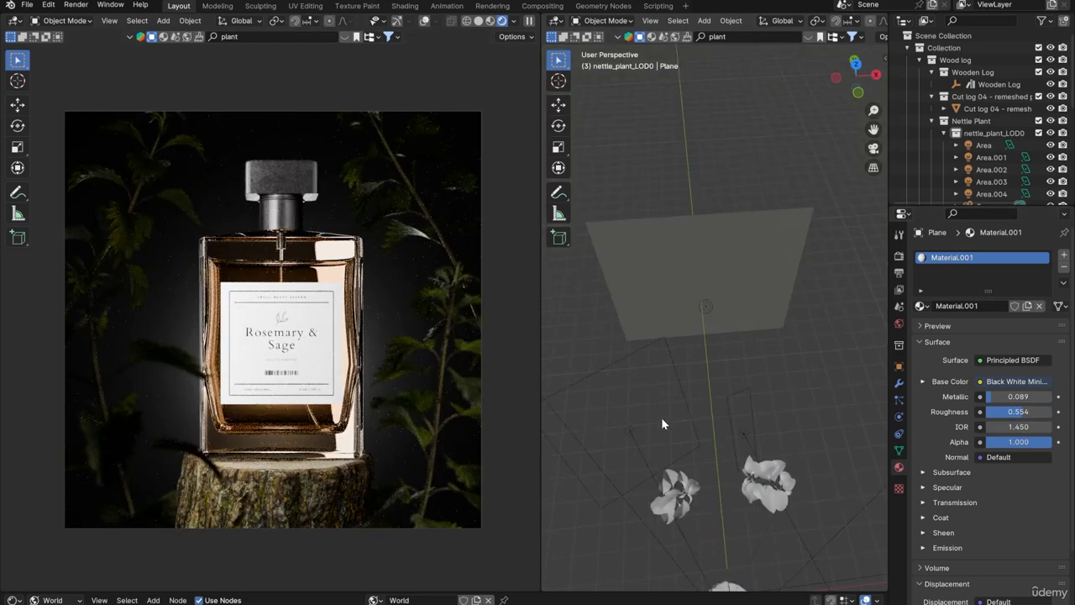
shift+middle_drag(735, 446, 732, 396)
scroll(731, 397, up, 7)
scroll(714, 488, down, 4)
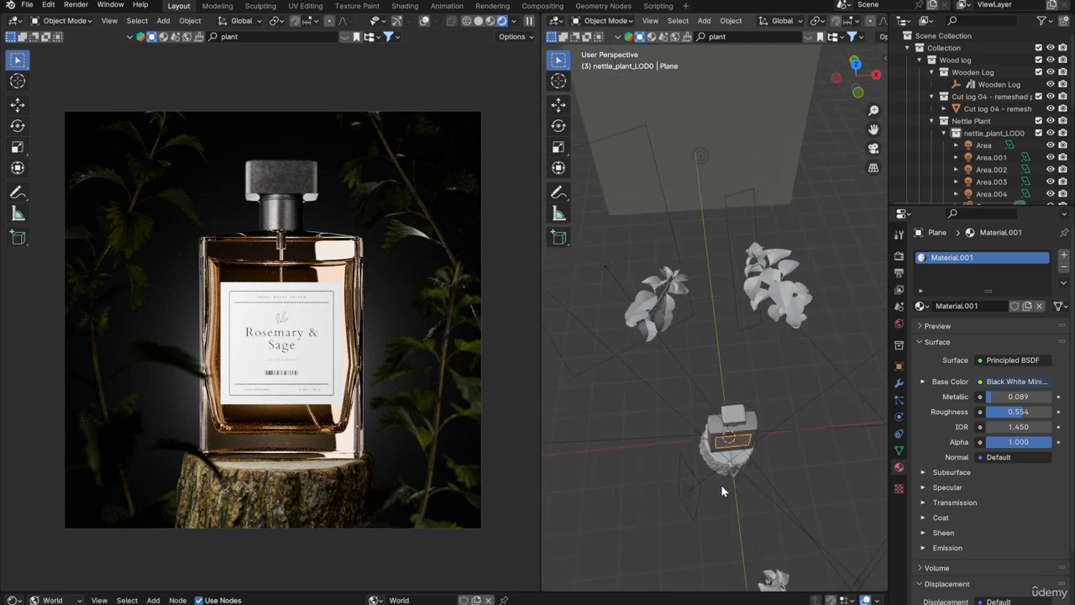
shift+middle_drag(719, 490, 688, 417)
click(670, 407)
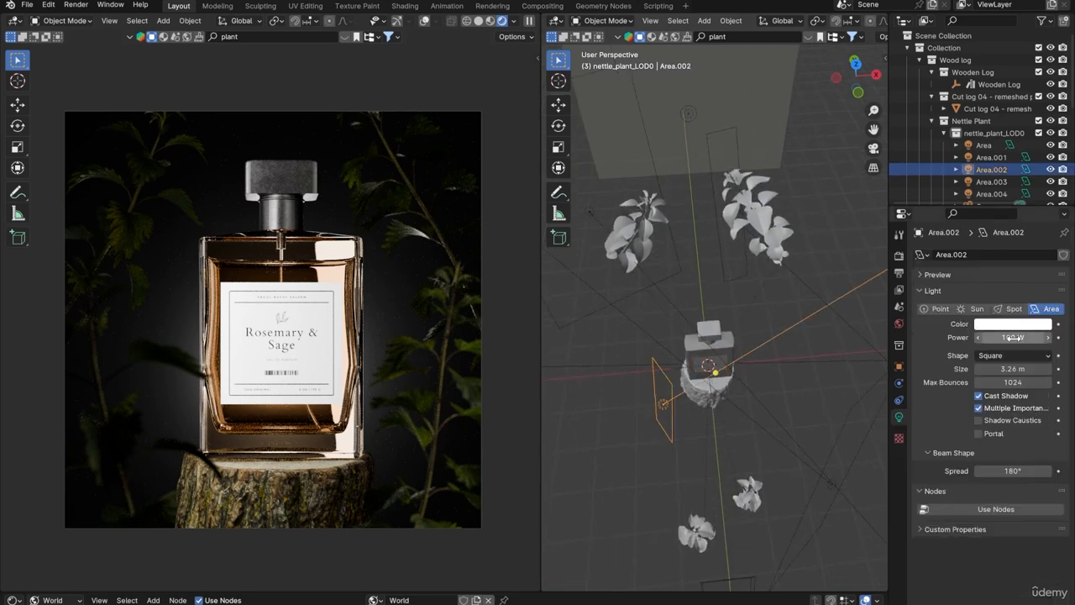
key(g)
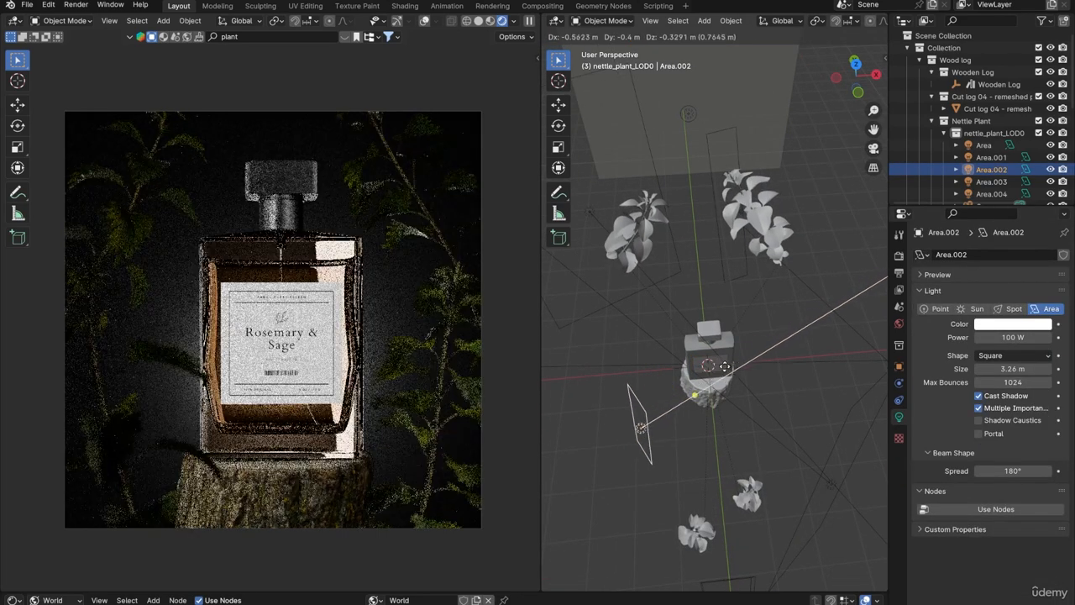
click(729, 360)
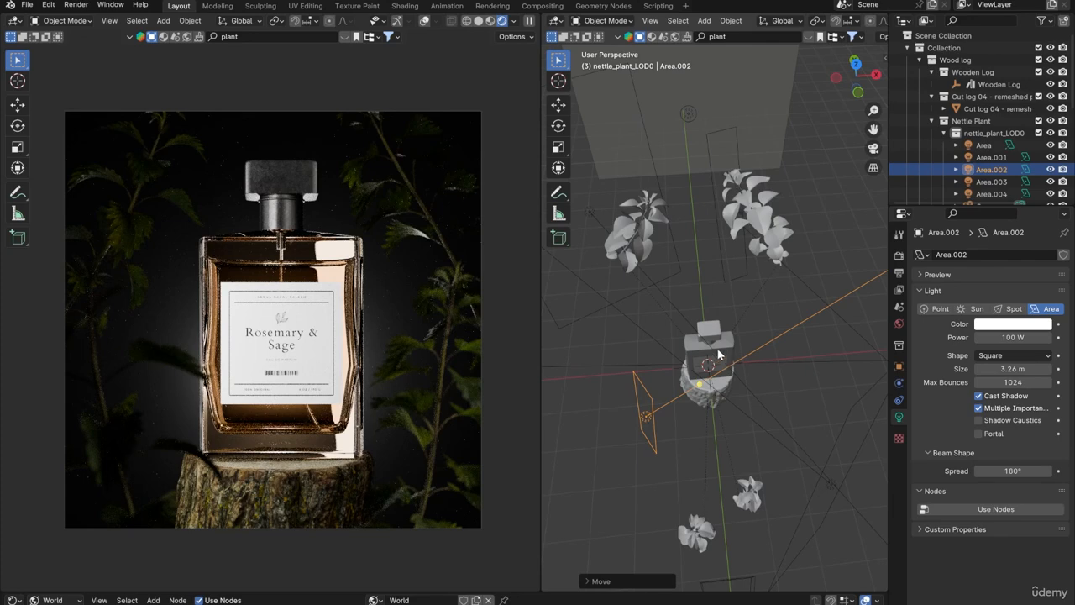
Adjust the bottle label's material to a metallic value of 0.646 and a roughness of 0.225
click(717, 359)
drag(1001, 397, 1051, 403)
scroll(995, 144, down, 5)
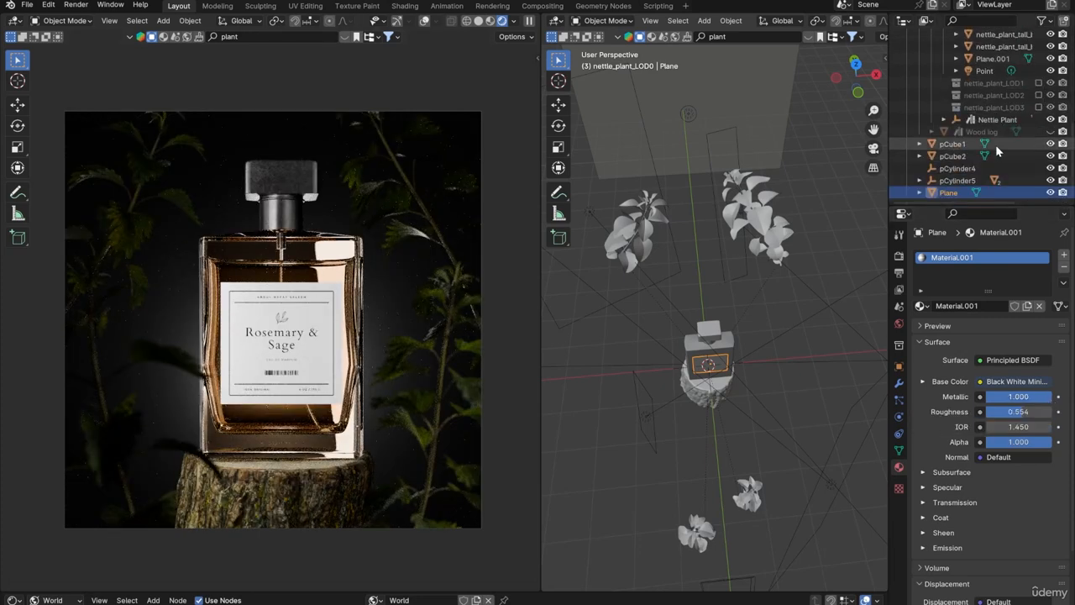
drag(1018, 402, 989, 412)
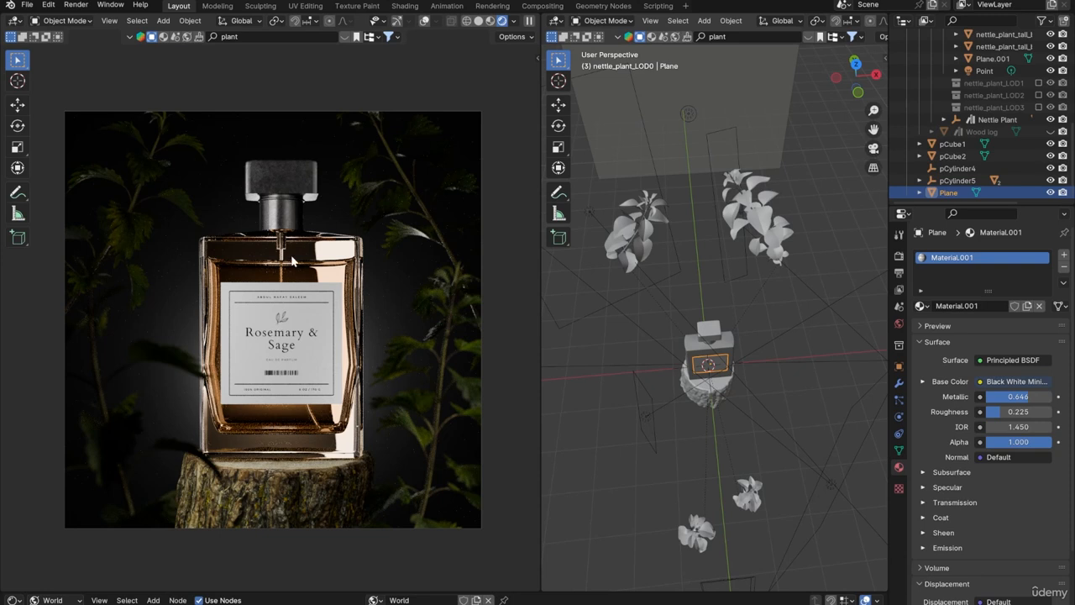
Change the color management view transform to False Color to check the scene's exposure
click(899, 257)
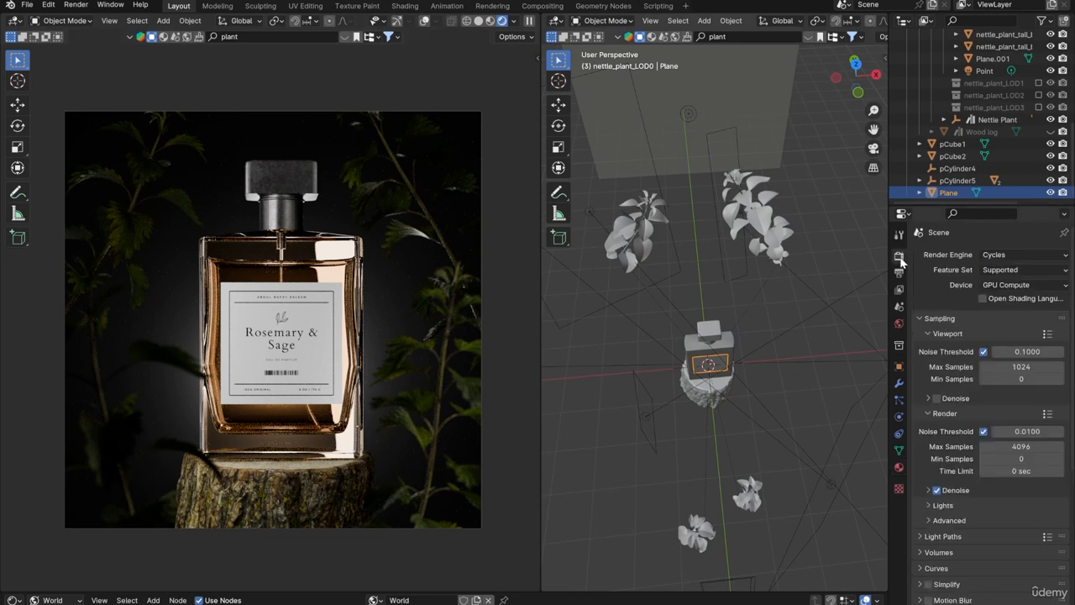
scroll(974, 378, down, 6)
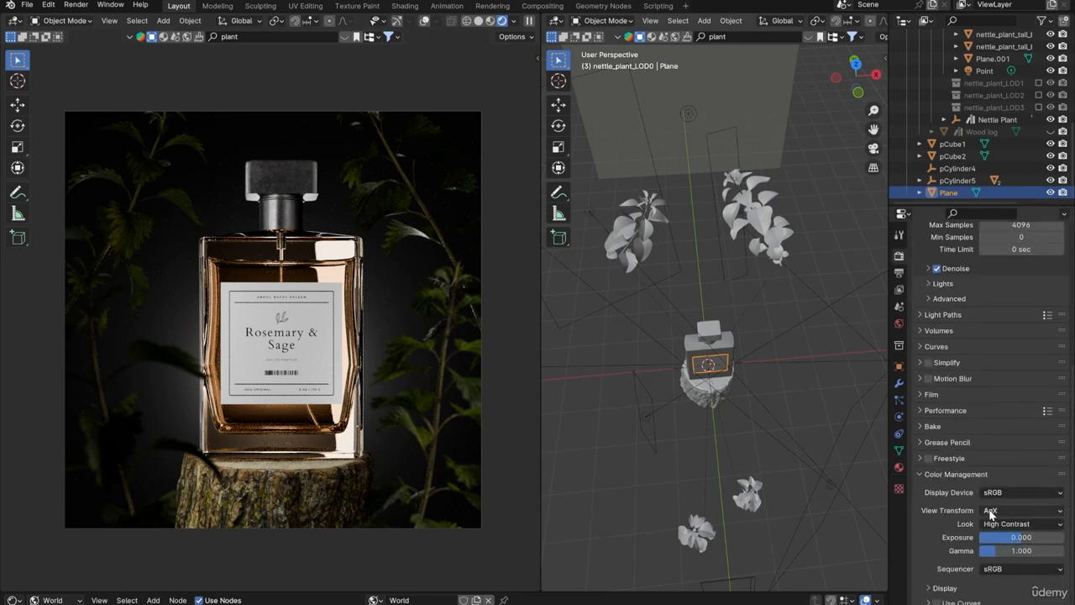
click(989, 511)
click(1003, 577)
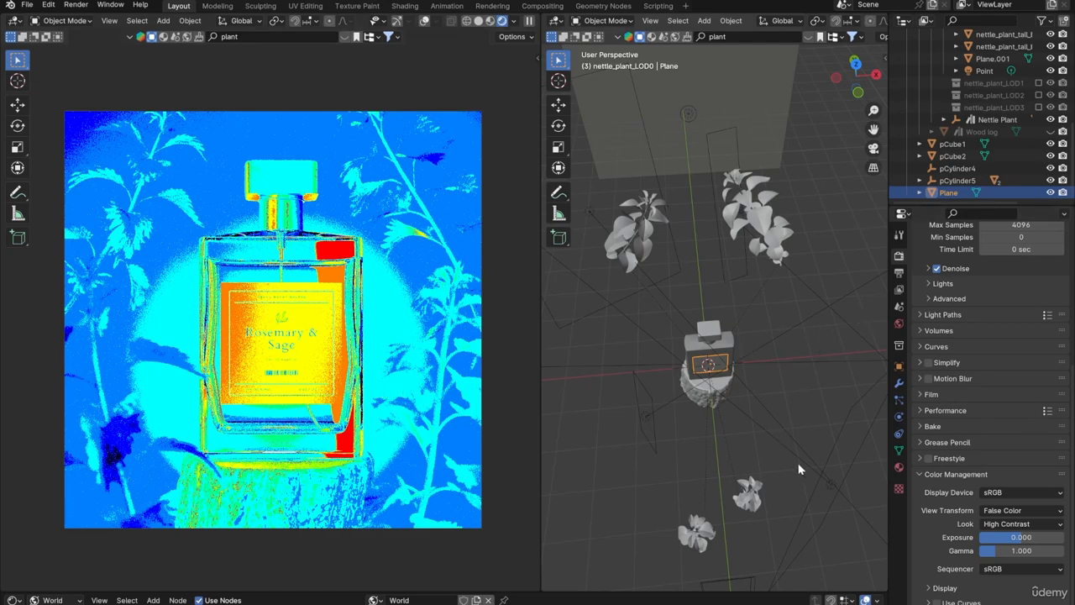
Try powers of 0 W and 771.7 W on area light Area.003 to compare exposure, and undo the changes
click(827, 482)
click(898, 417)
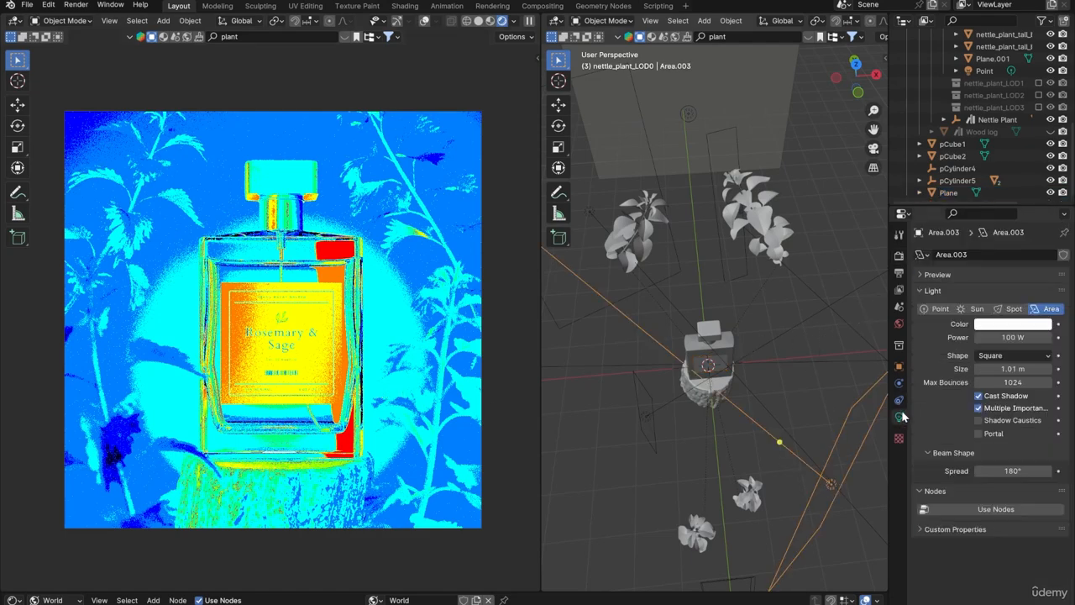
drag(1014, 336, 970, 336)
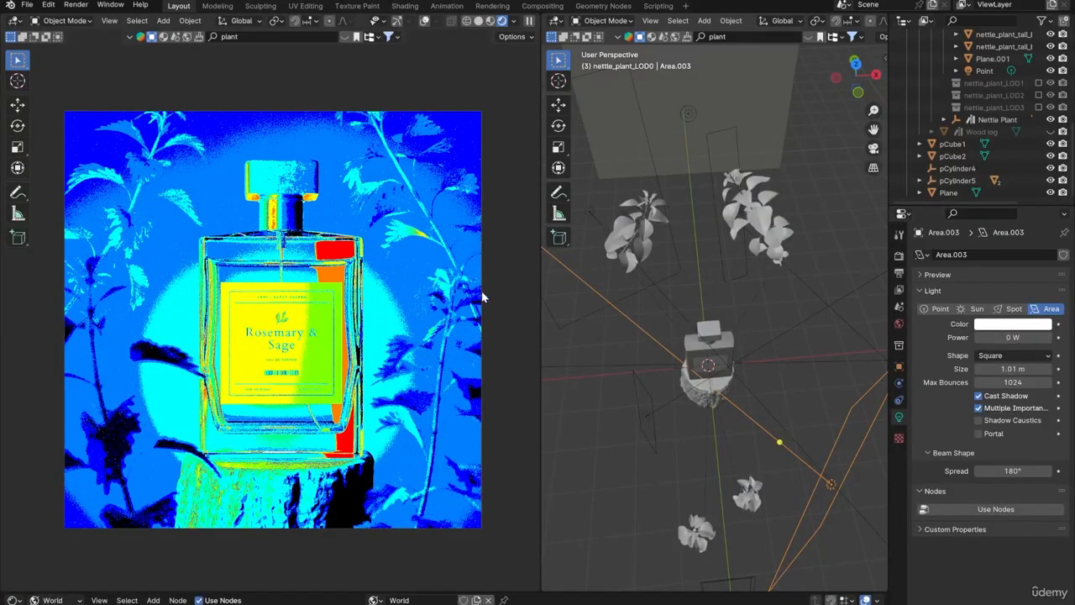
drag(1012, 336, 1051, 337)
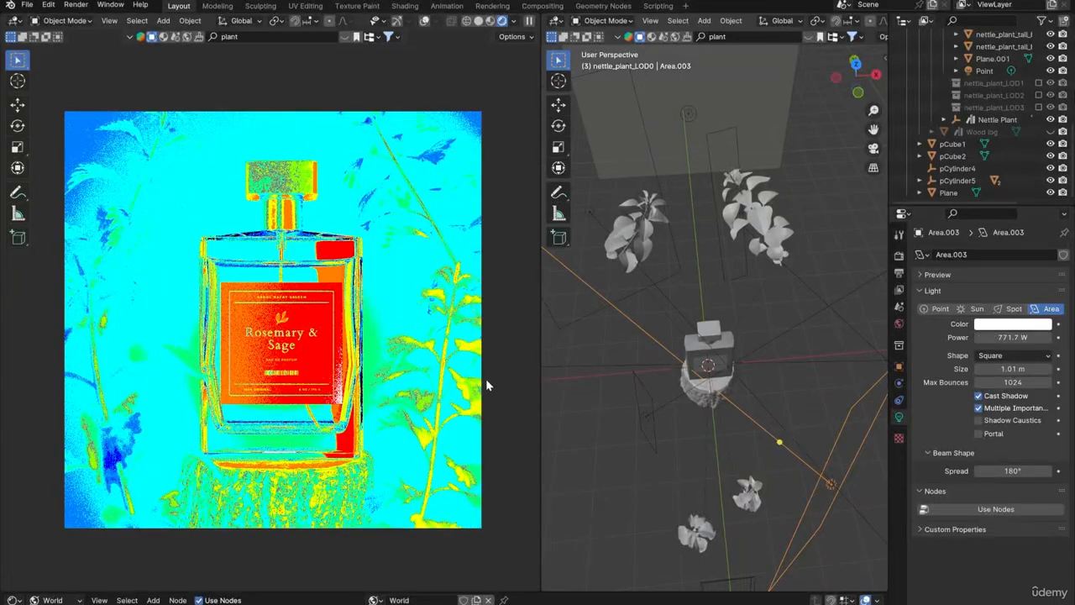
key(ctrl+z)
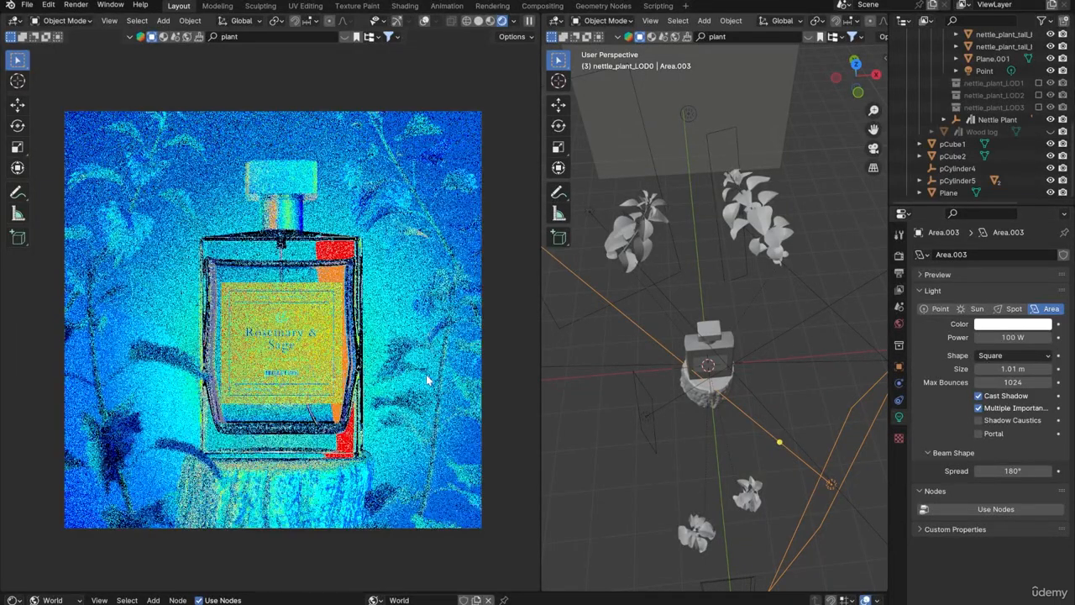
key(ctrl+z)
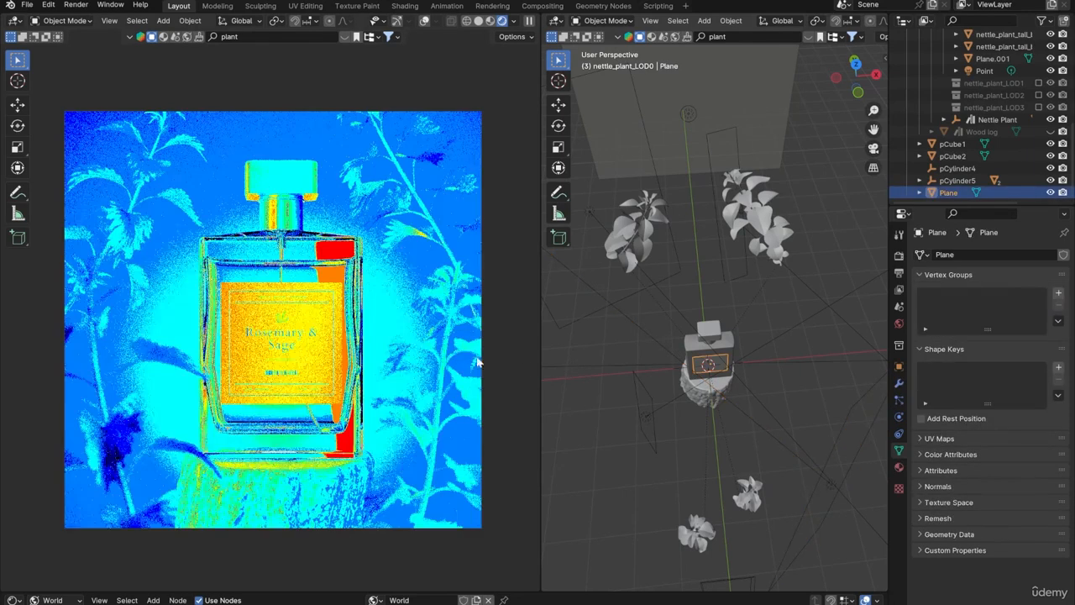
click(578, 355)
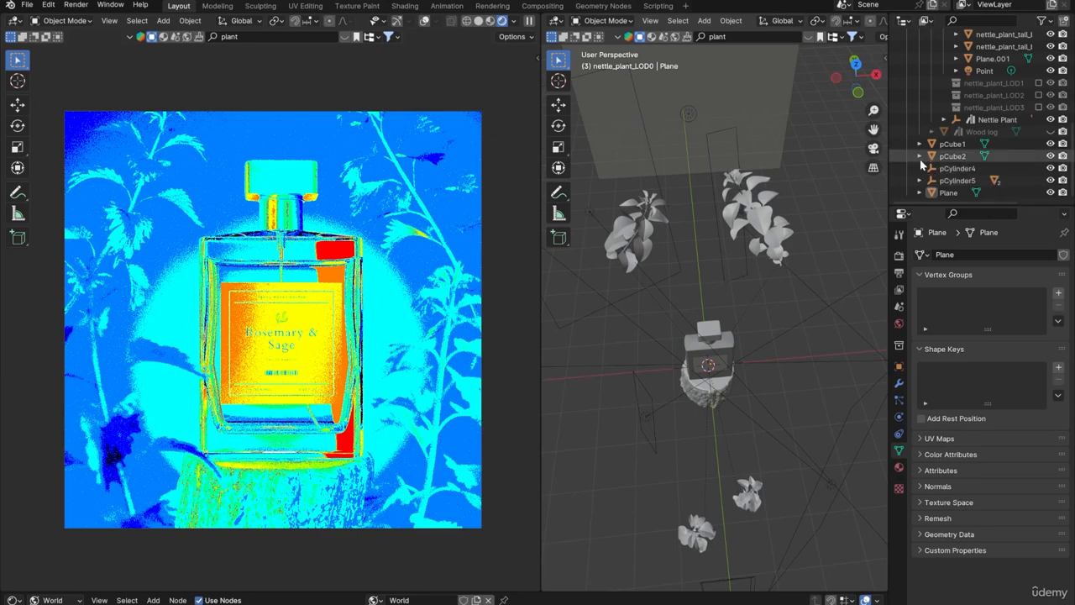
Set the color management view transform back to AgX, keeping the High Contrast look
click(899, 255)
scroll(944, 430, down, 2)
scroll(944, 431, down, 1)
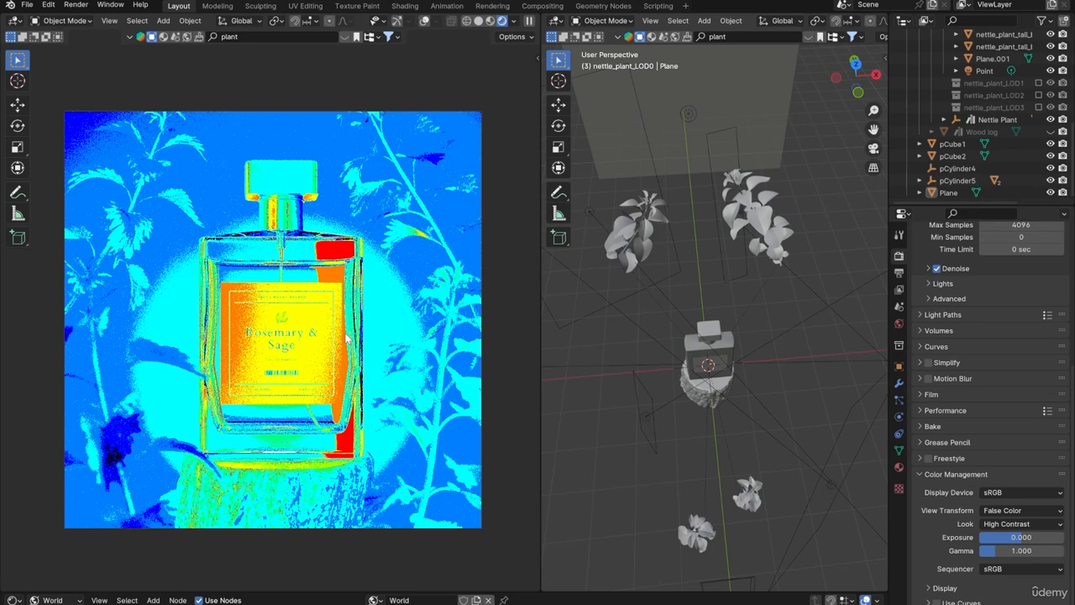
click(1001, 524)
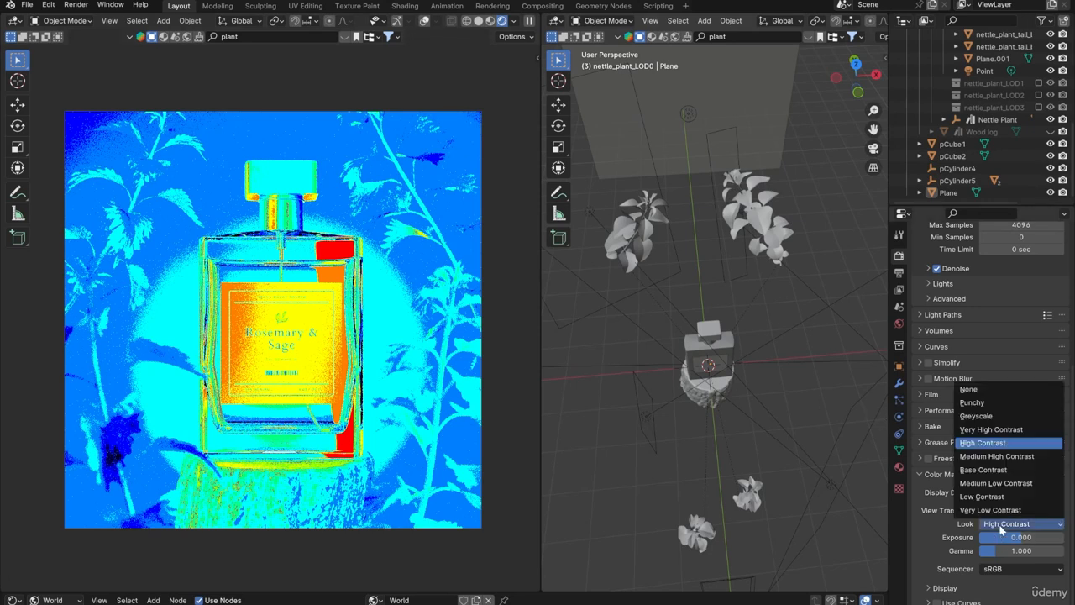
click(1002, 511)
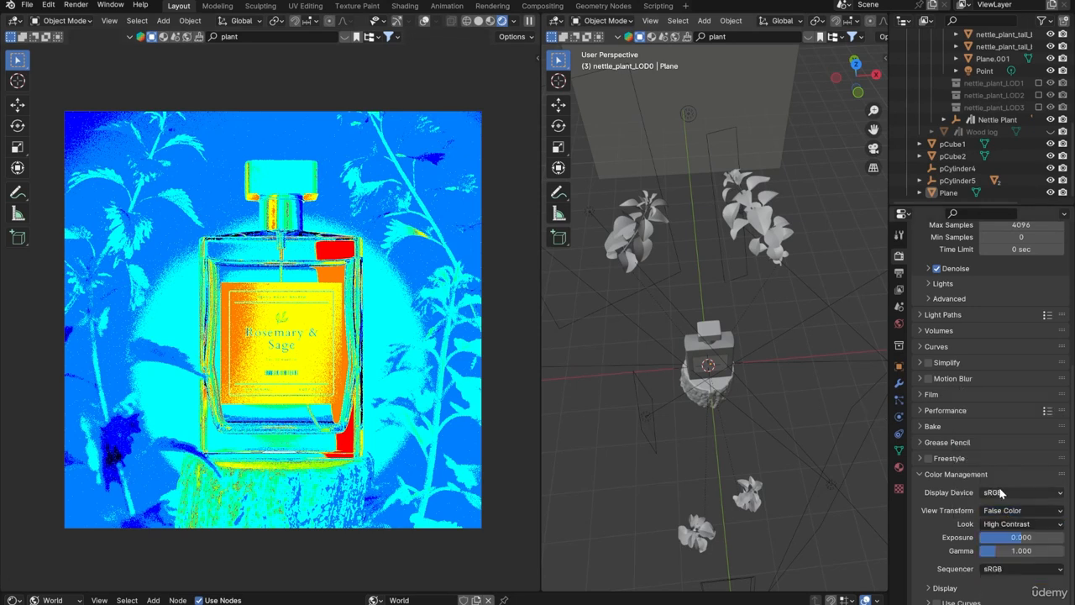
click(1010, 526)
click(1002, 511)
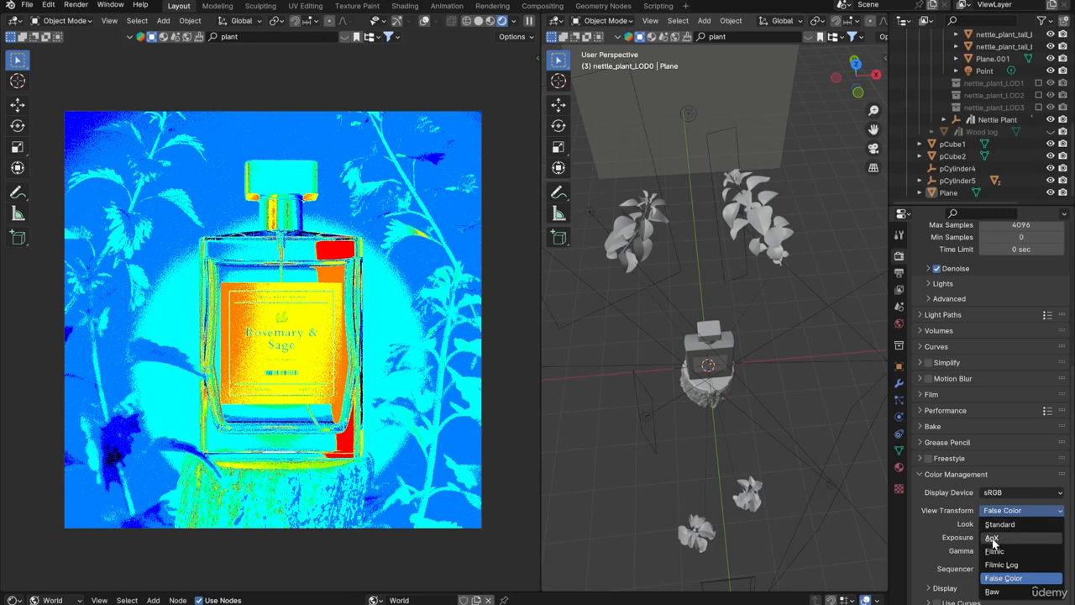
click(994, 538)
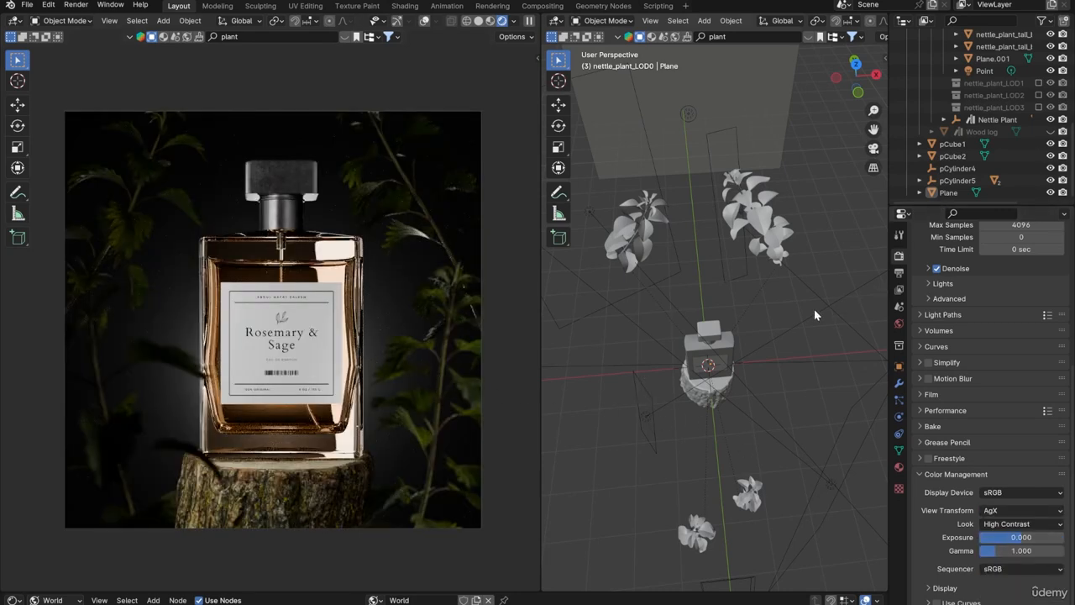
Set the power of area light Area.002 to 150 W
click(641, 414)
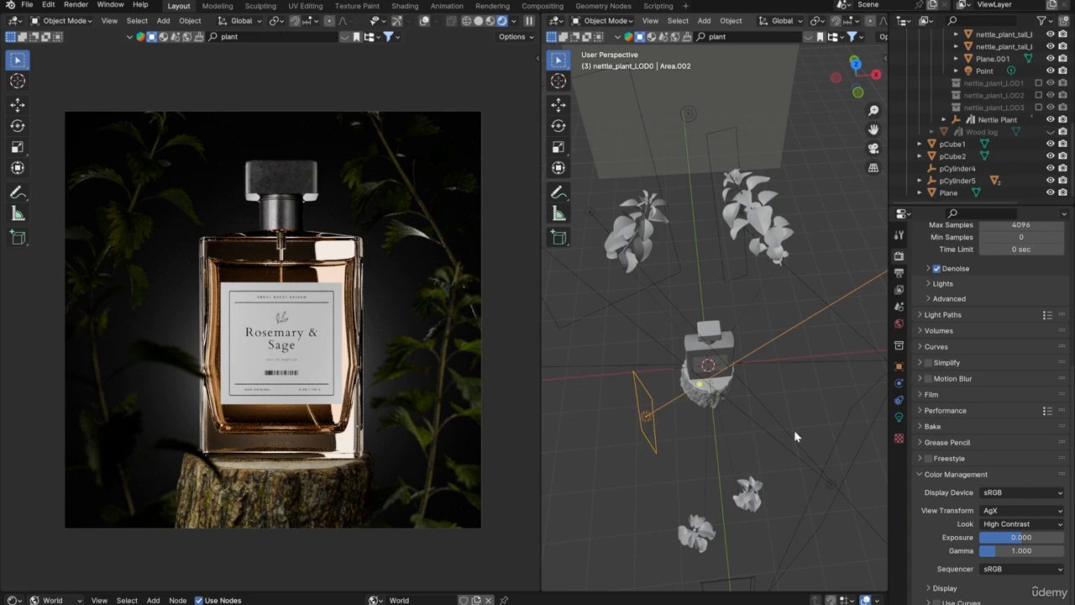
click(899, 418)
click(1010, 338)
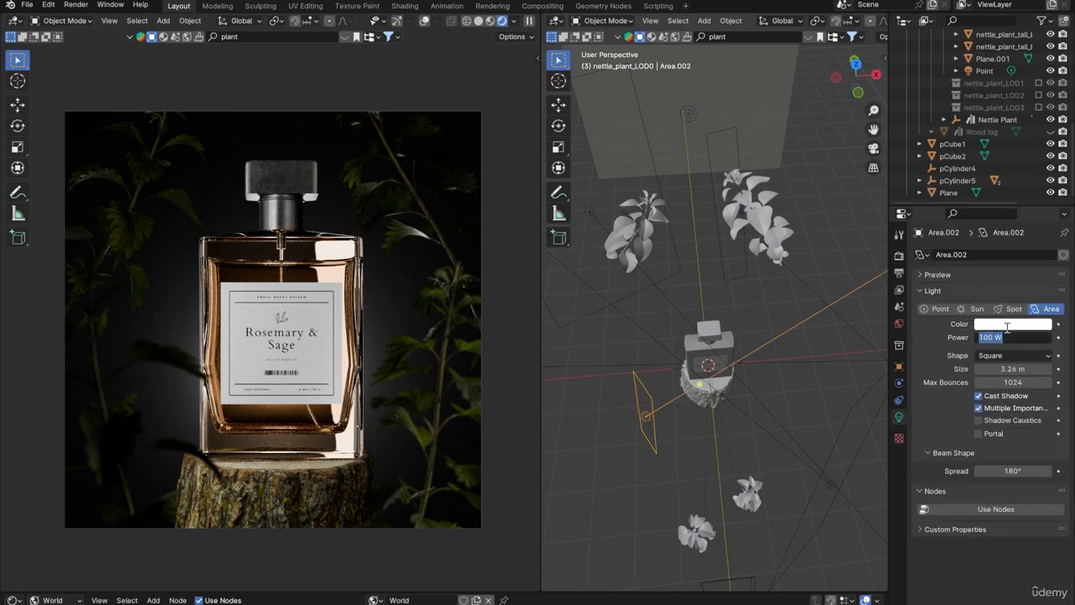
text(150)
key(Return)
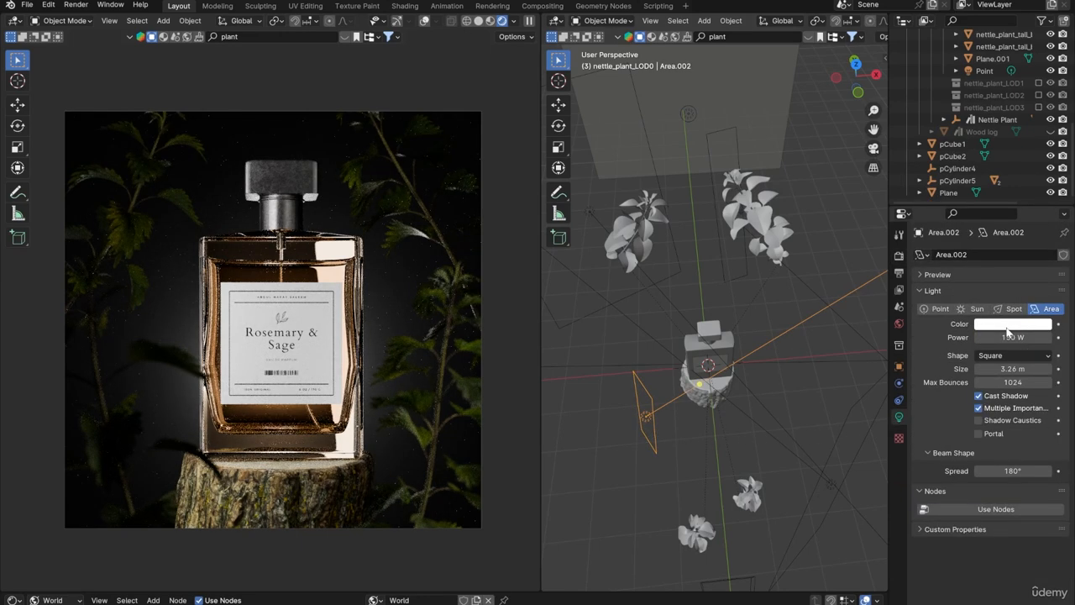
Set the power of area light Area.003 to 150 W
click(833, 480)
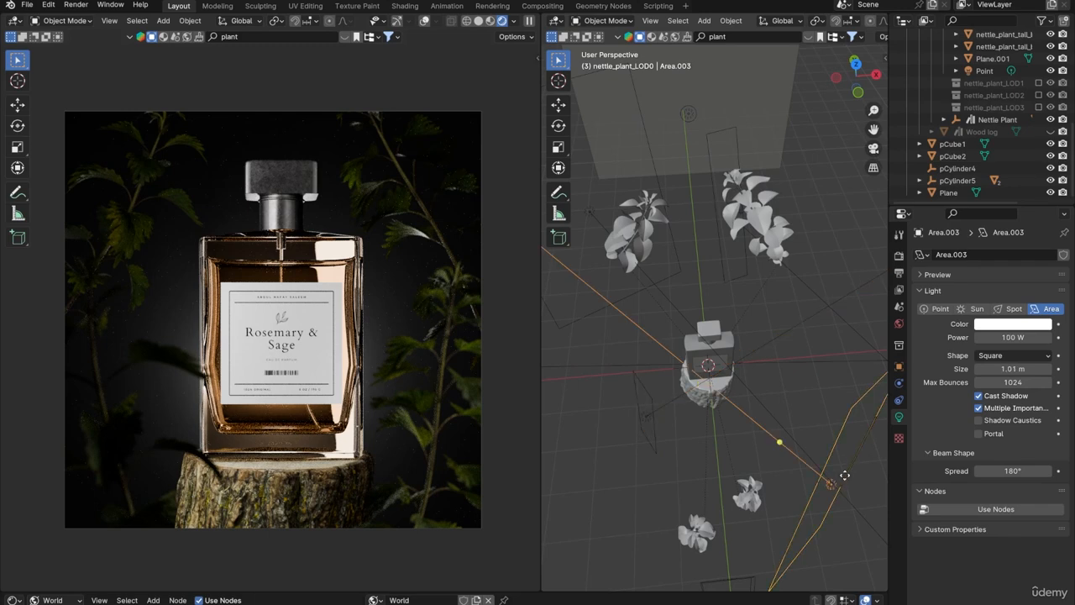
click(997, 336)
text(150)
key(Return)
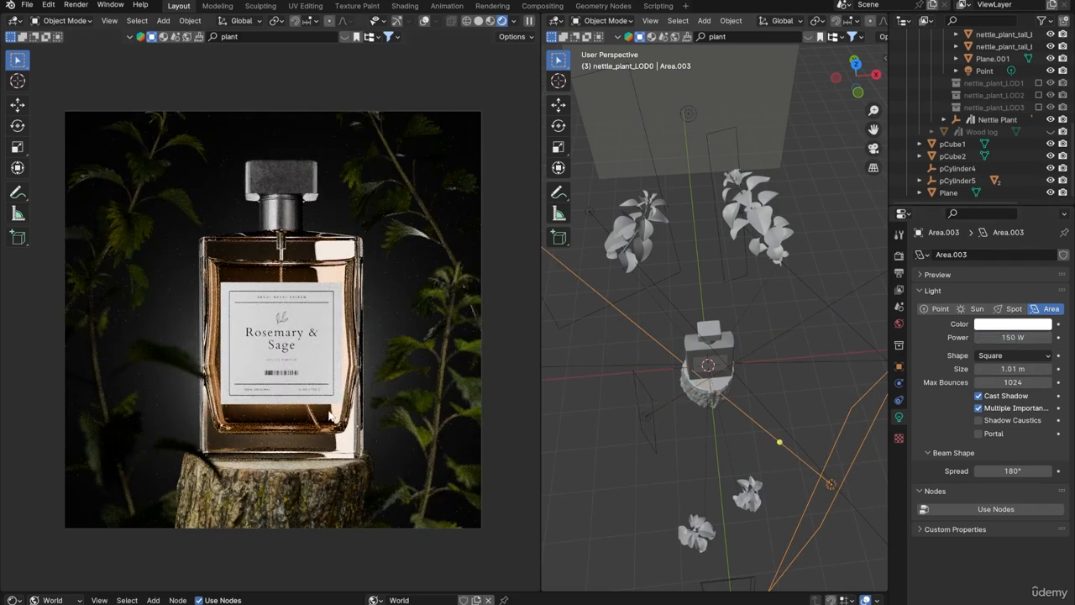
Compare the render's plant lighting with the reference image perfume.png and identify the nettle plant on the bottle's left side
key(alt+Tab)
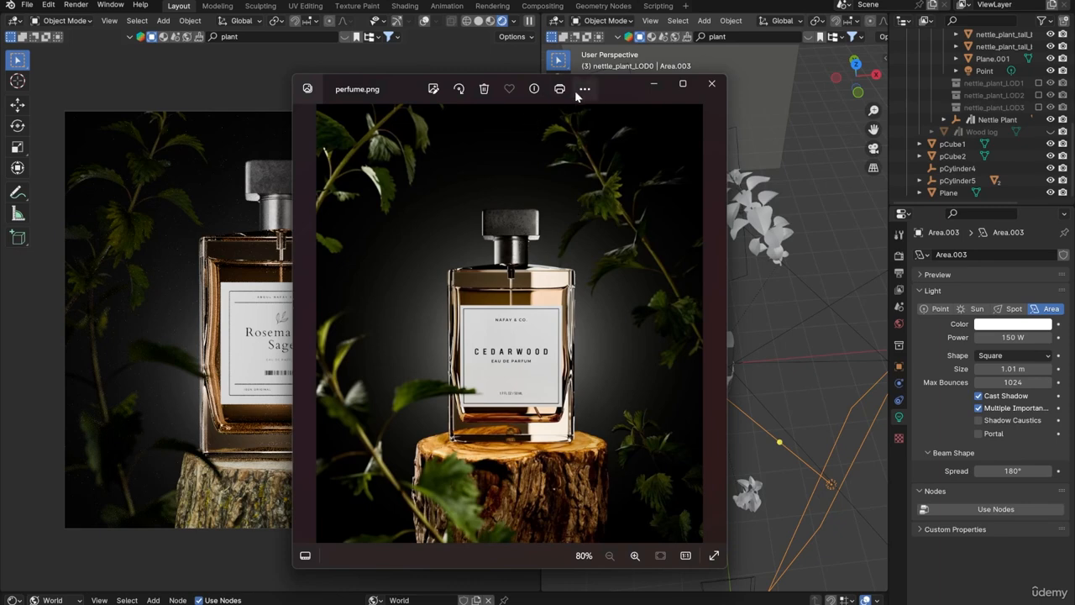
drag(622, 94, 846, 84)
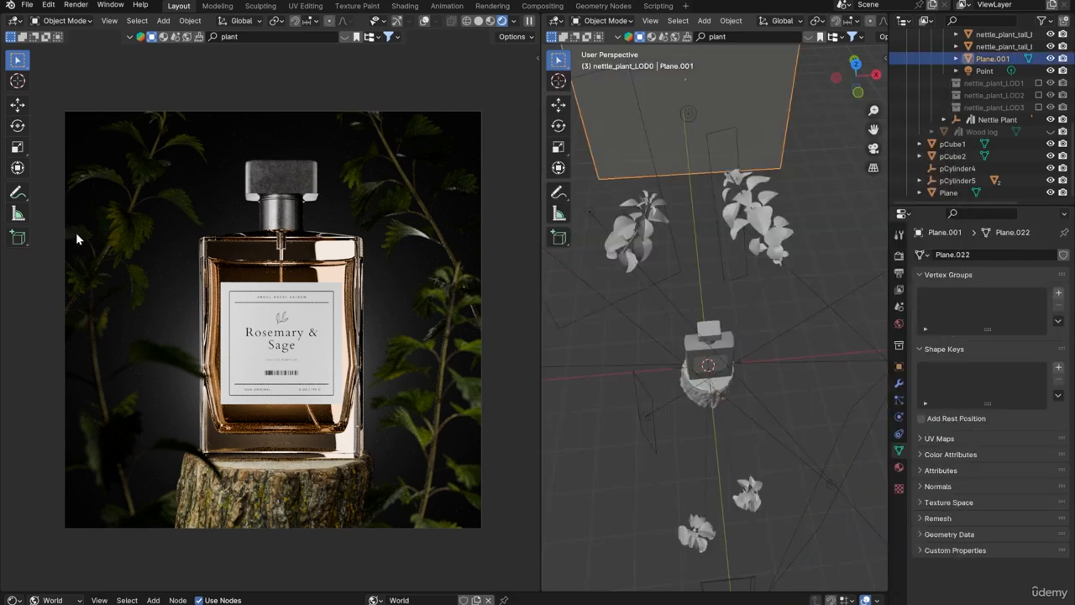
click(142, 173)
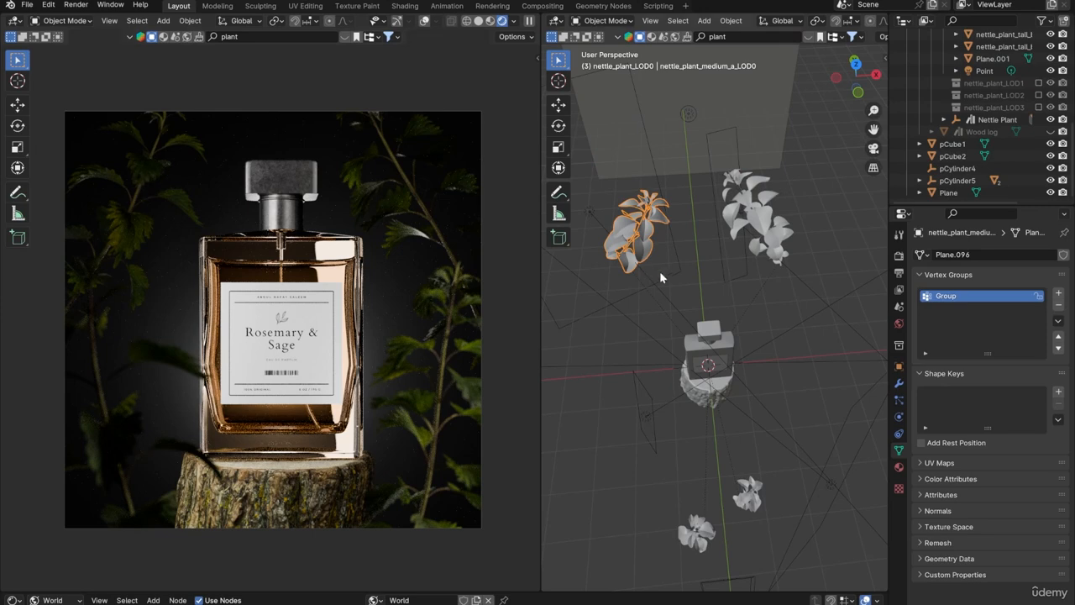
Duplicate area light Area.002 and place the copy to the left of the rear nettle plants
scroll(660, 277, down, 4)
click(689, 348)
scroll(687, 335, up, 5)
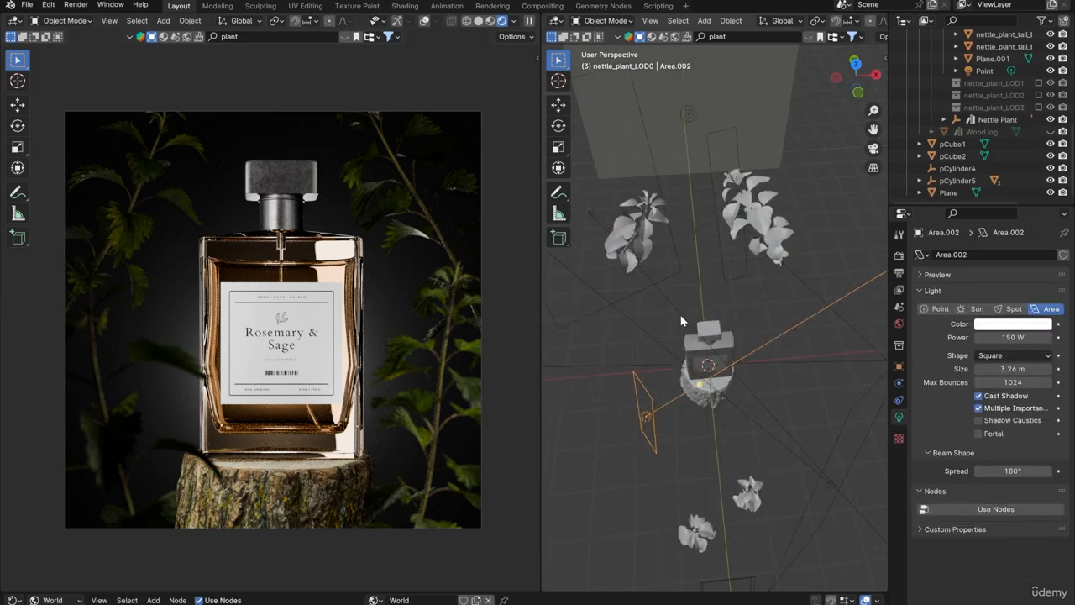
key(shift+d)
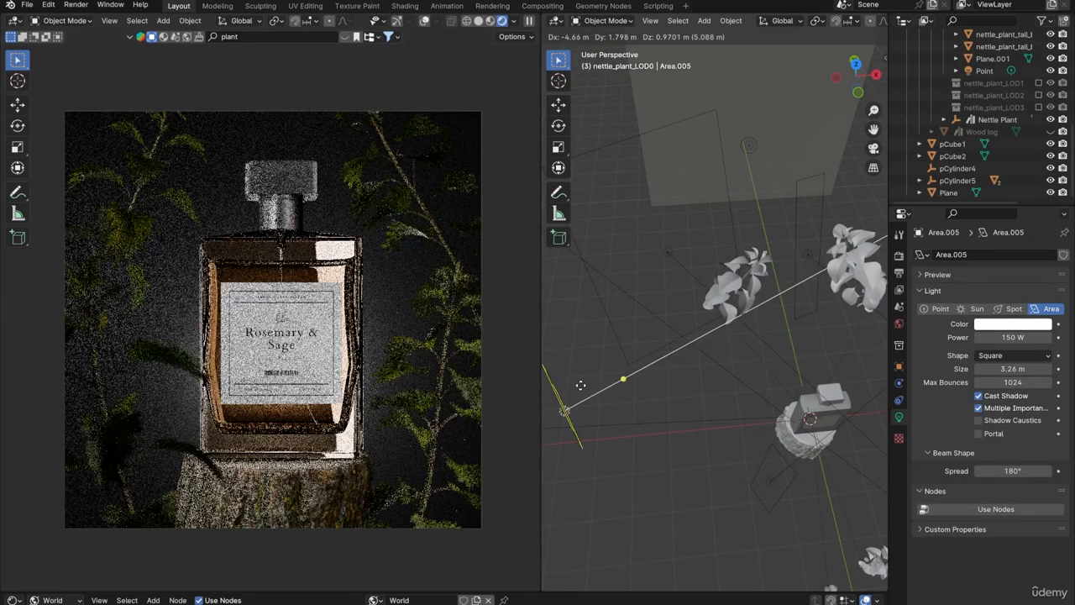
click(595, 357)
middle_drag(595, 357, 632, 309)
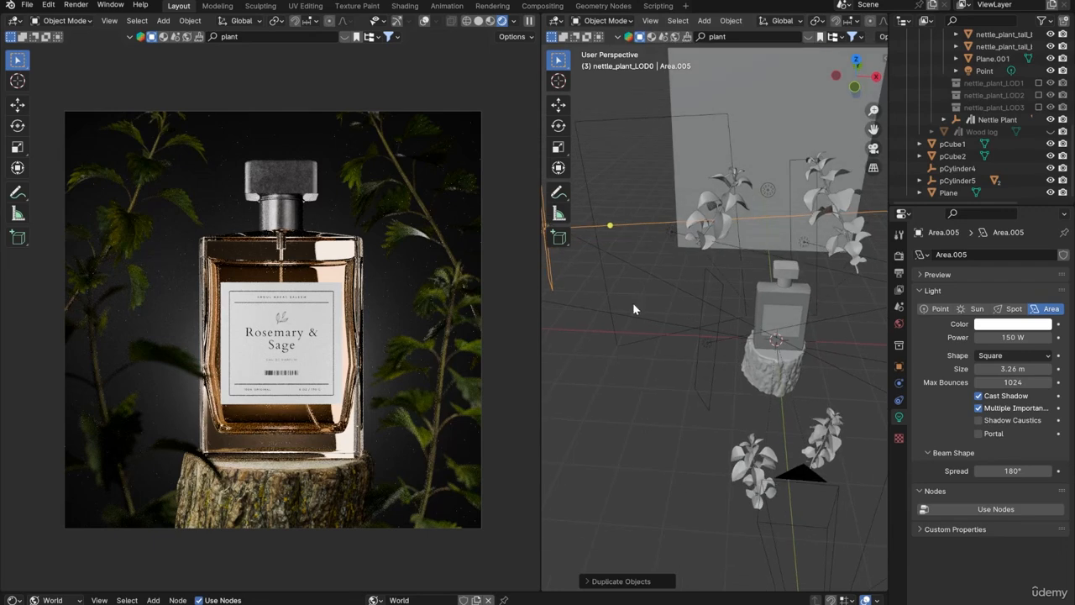
From the top view, rotate the duplicated area light toward the rear plants and move it about 2.5 m to line up with them
key(KP_7)
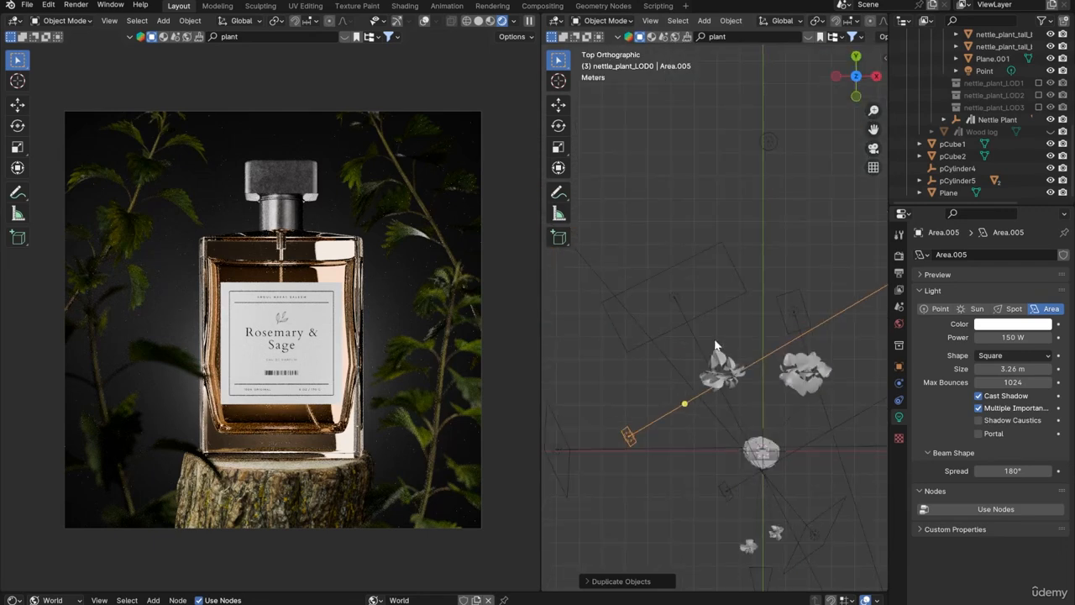
key(r)
click(749, 397)
key(g)
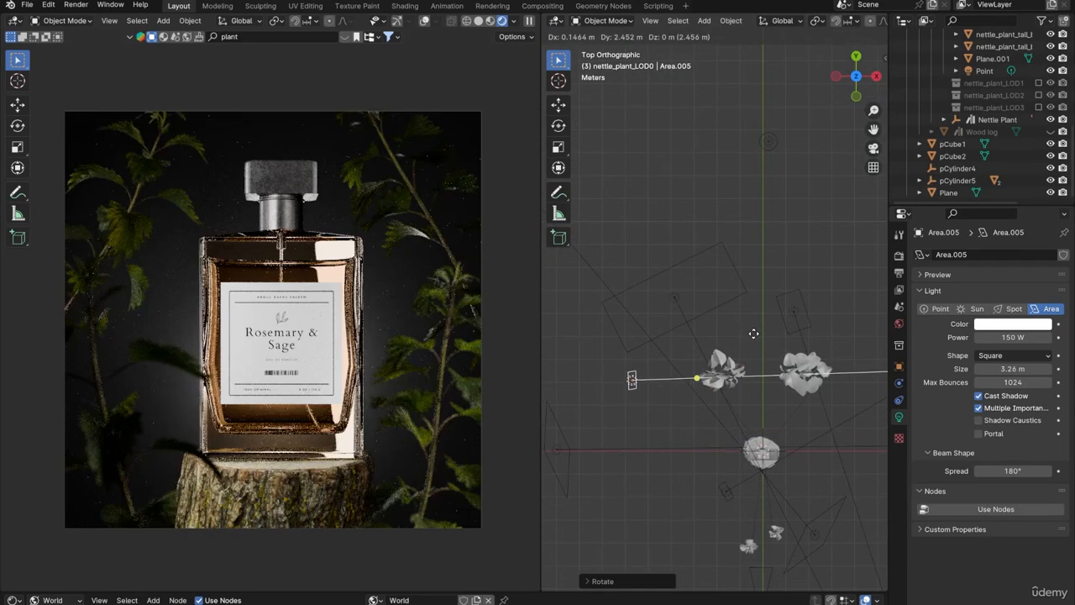
click(754, 335)
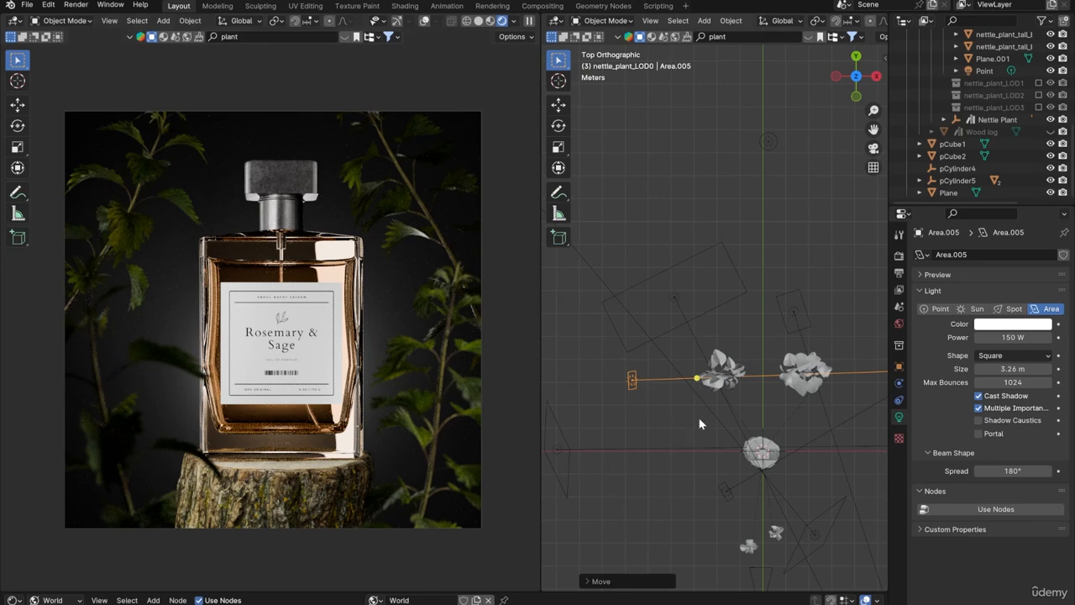
Angle the duplicated area light slightly toward the bottle's side and move it closer to the left rear nettle plant
key(r)
click(732, 384)
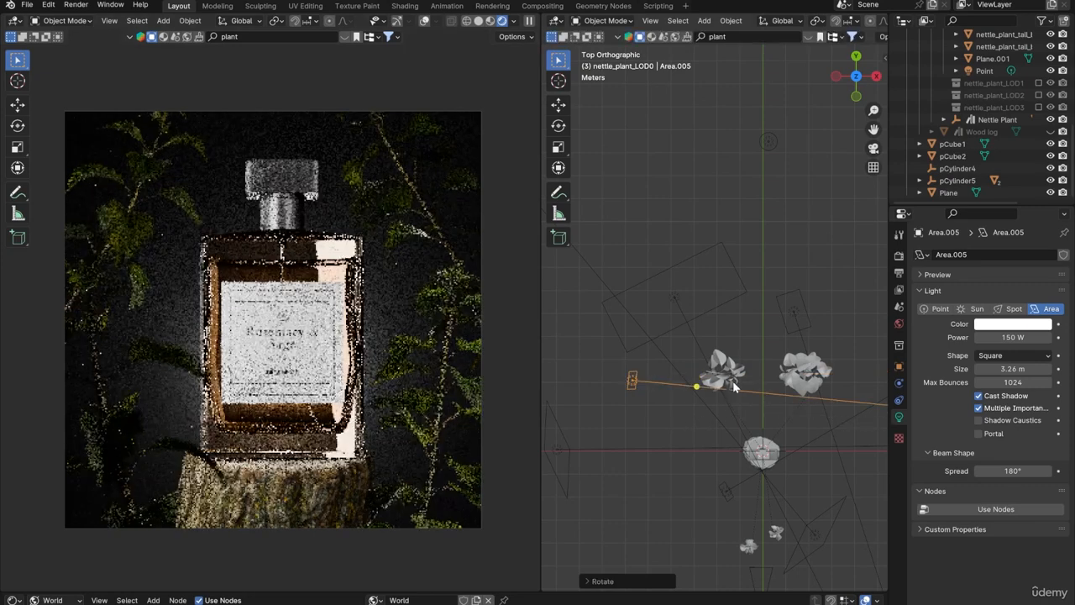
key(g)
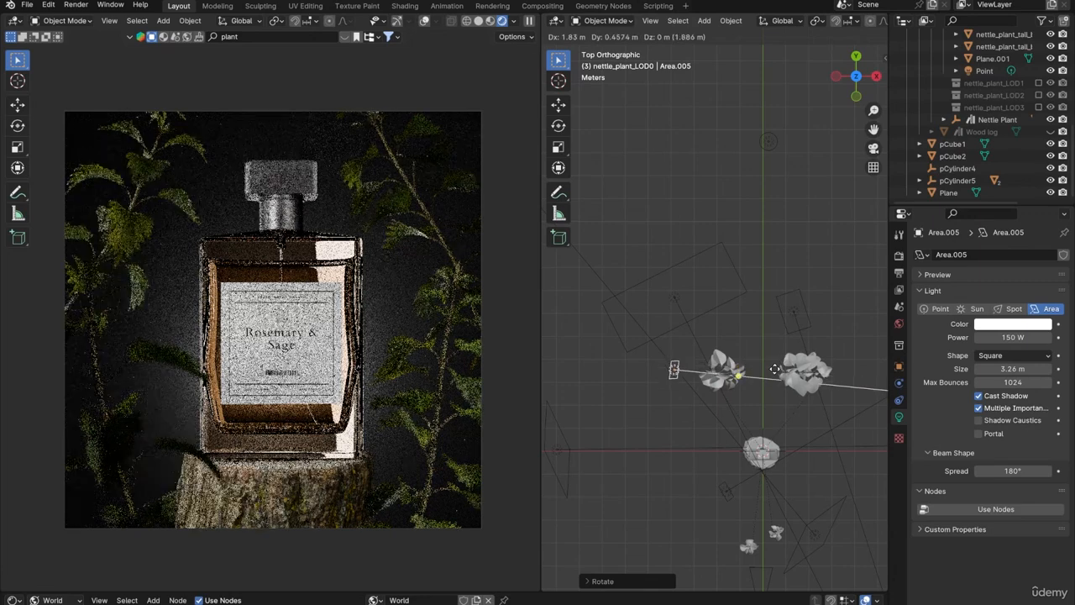
click(774, 370)
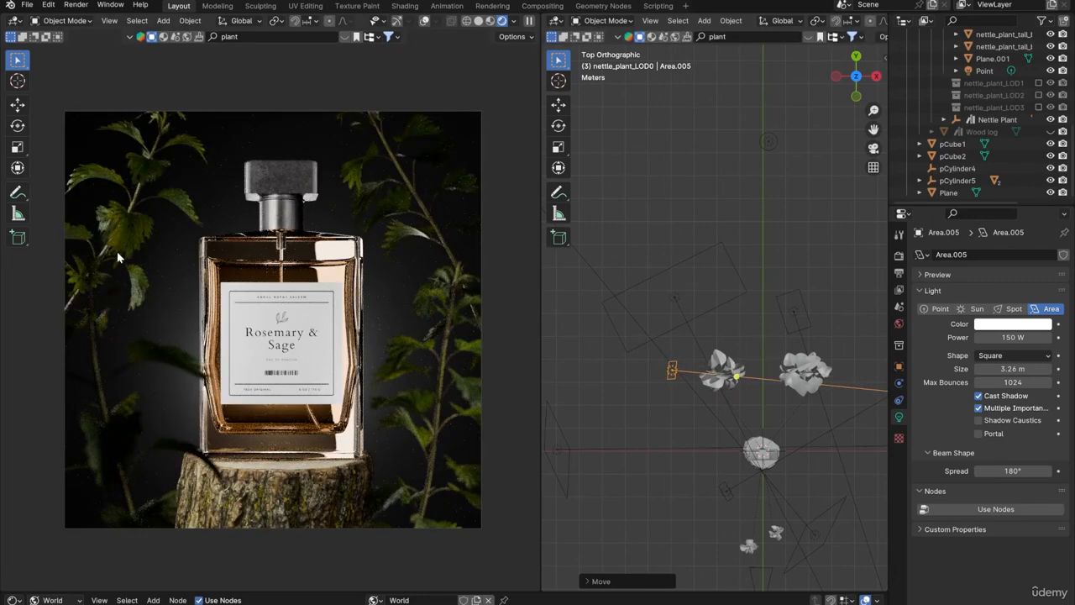
key(g)
click(691, 376)
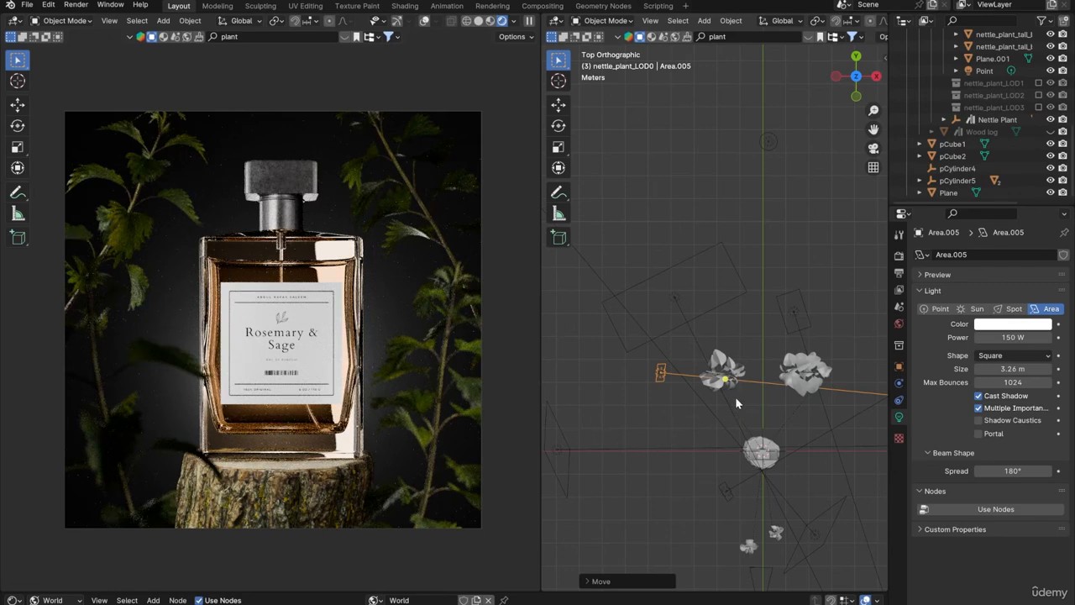
Move the duplicated area light about 7.5 m to the left of the two front nettle plants and check the rendered view
key(g)
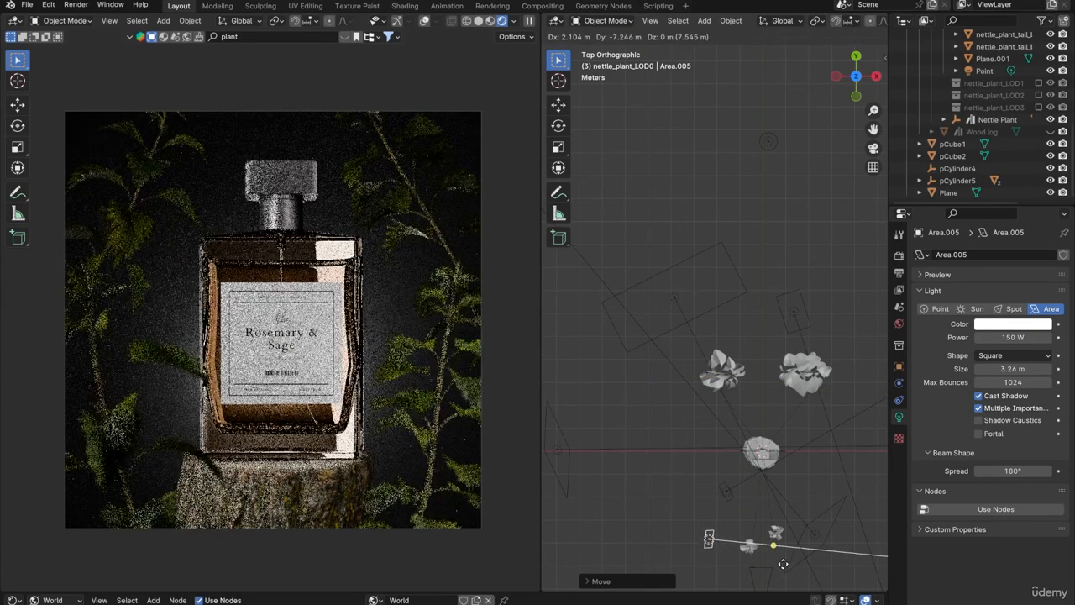
click(782, 563)
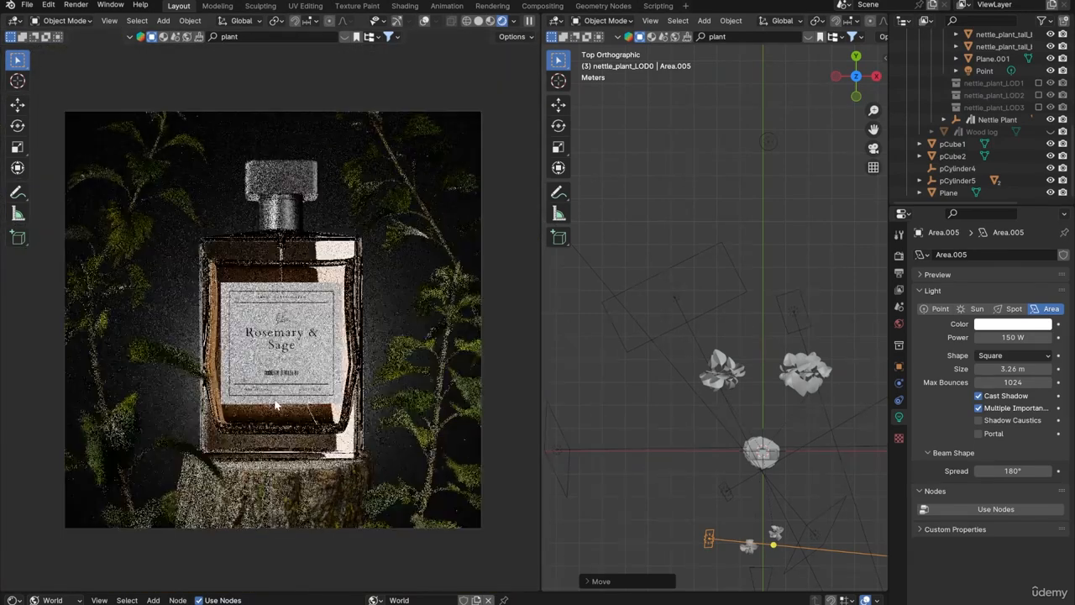
click(641, 162)
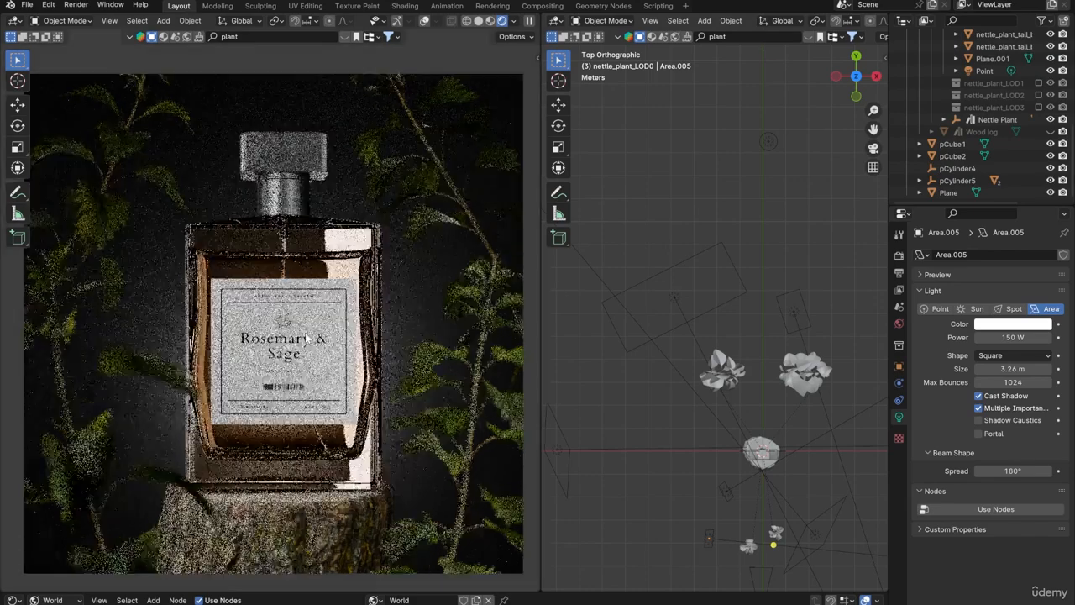
scroll(304, 336, up, 5)
scroll(304, 336, down, 6)
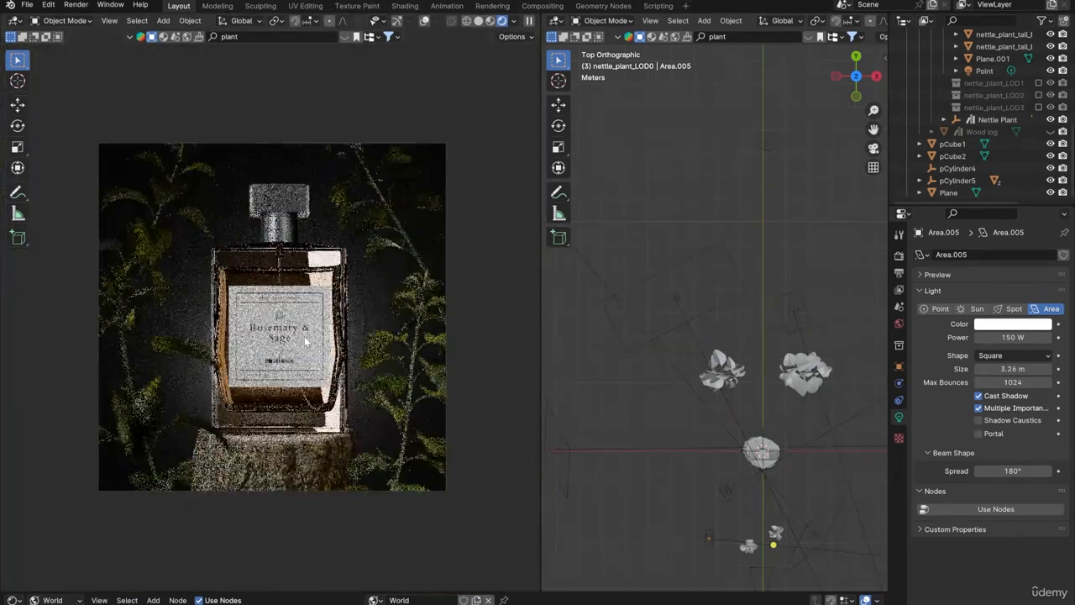
scroll(304, 336, up, 1)
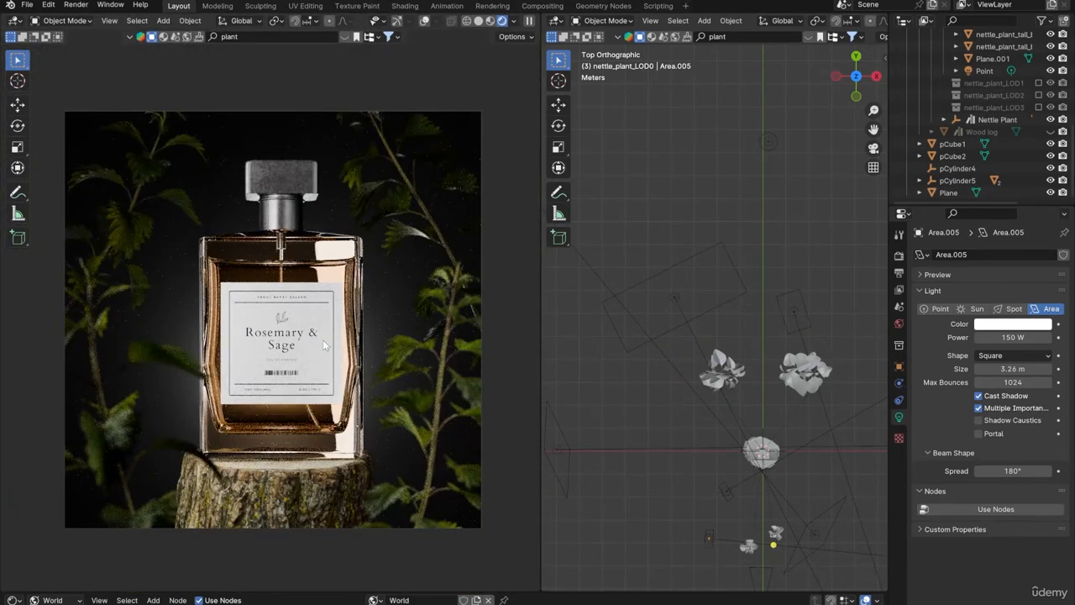
Show the scene's Cycles render settings and render the image
click(75, 5)
click(898, 255)
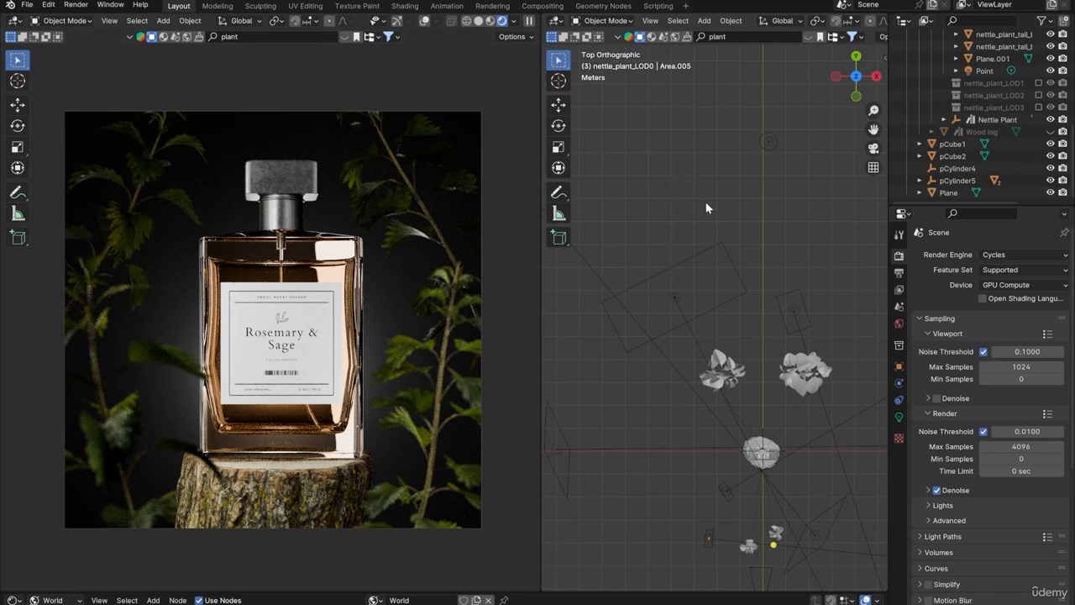
click(76, 5)
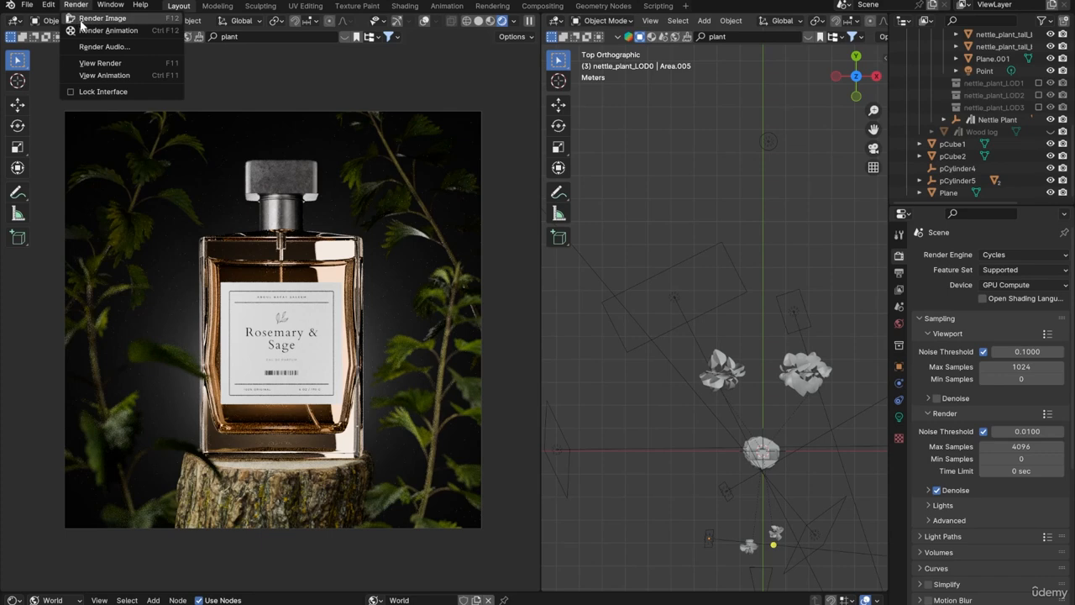
click(80, 22)
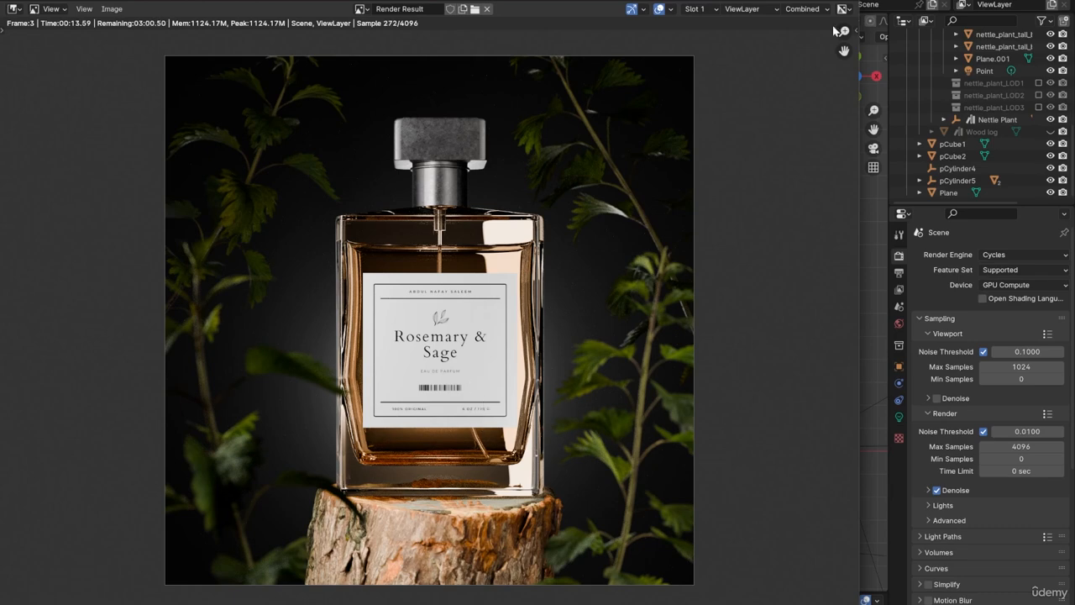
Exclude the hidden Wood log object from renders and render the image again
click(1004, 132)
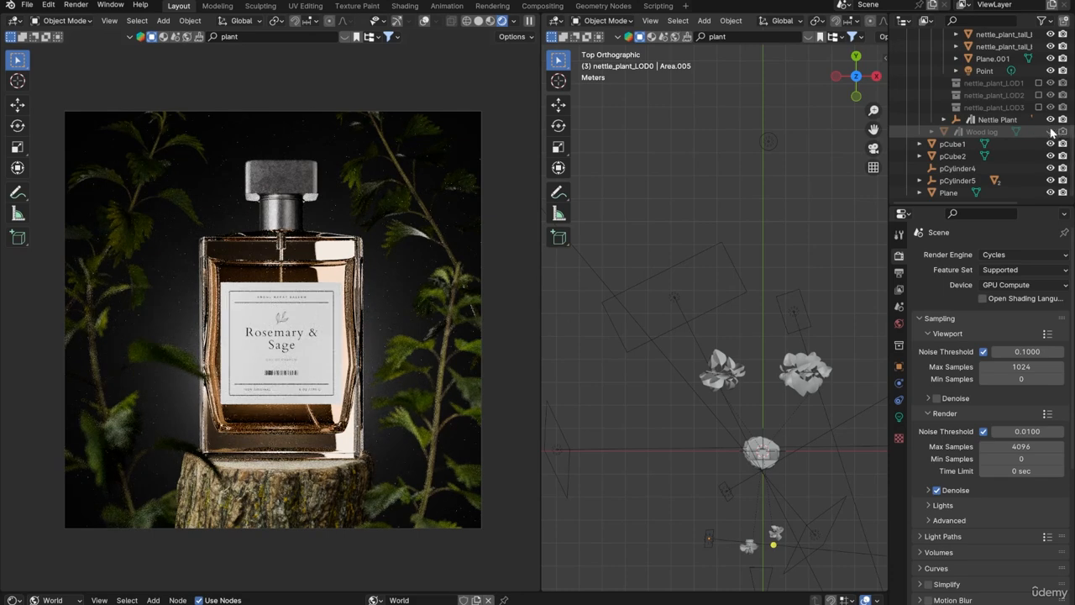
scroll(1062, 147, up, 5)
scroll(1061, 147, up, 4)
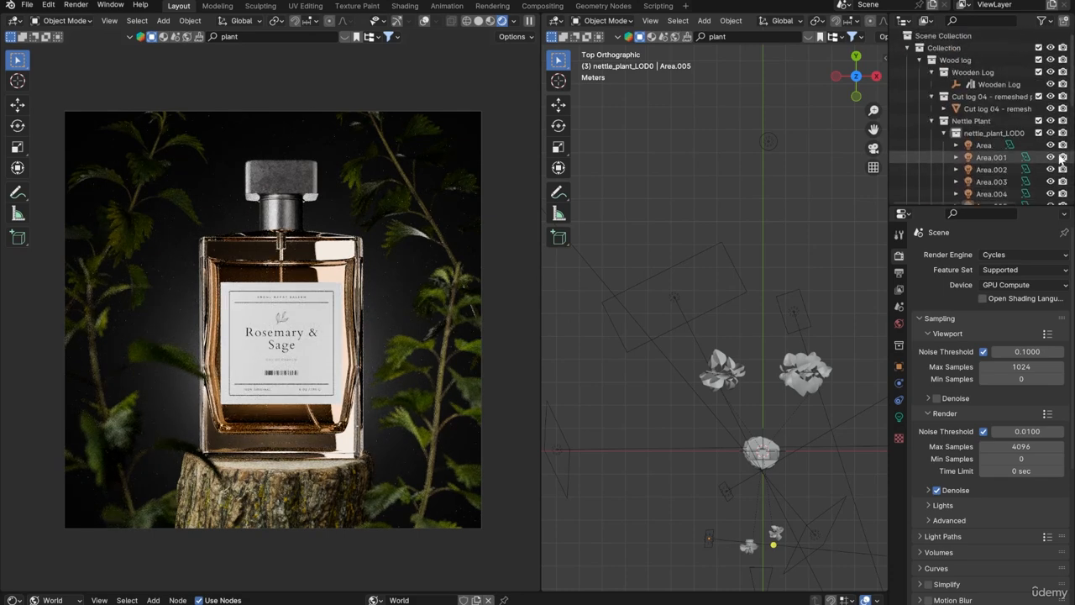
scroll(1060, 122, down, 3)
scroll(1057, 117, down, 5)
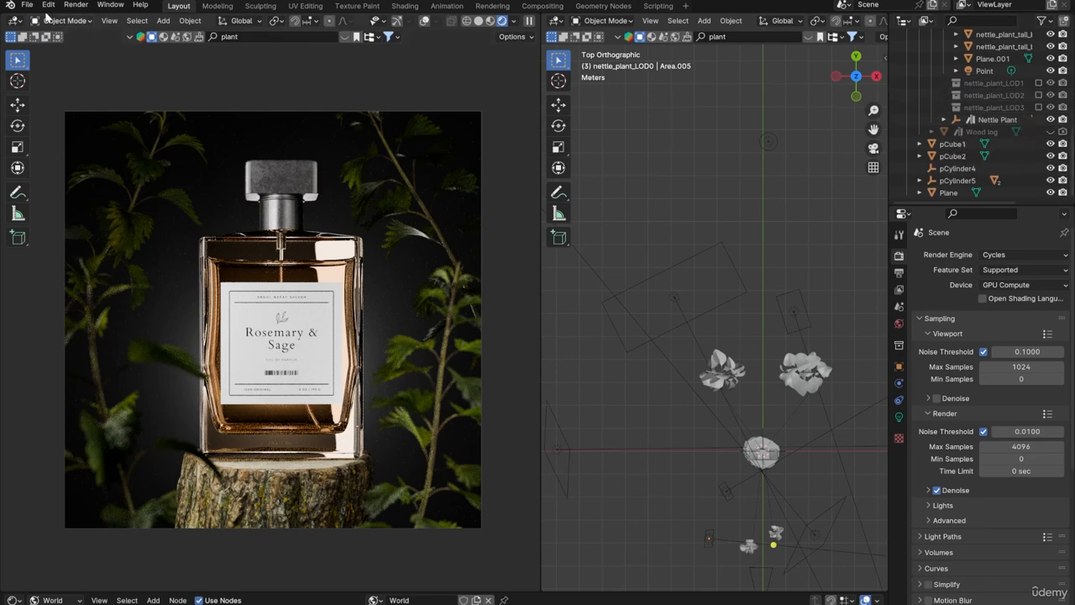
click(76, 5)
click(101, 18)
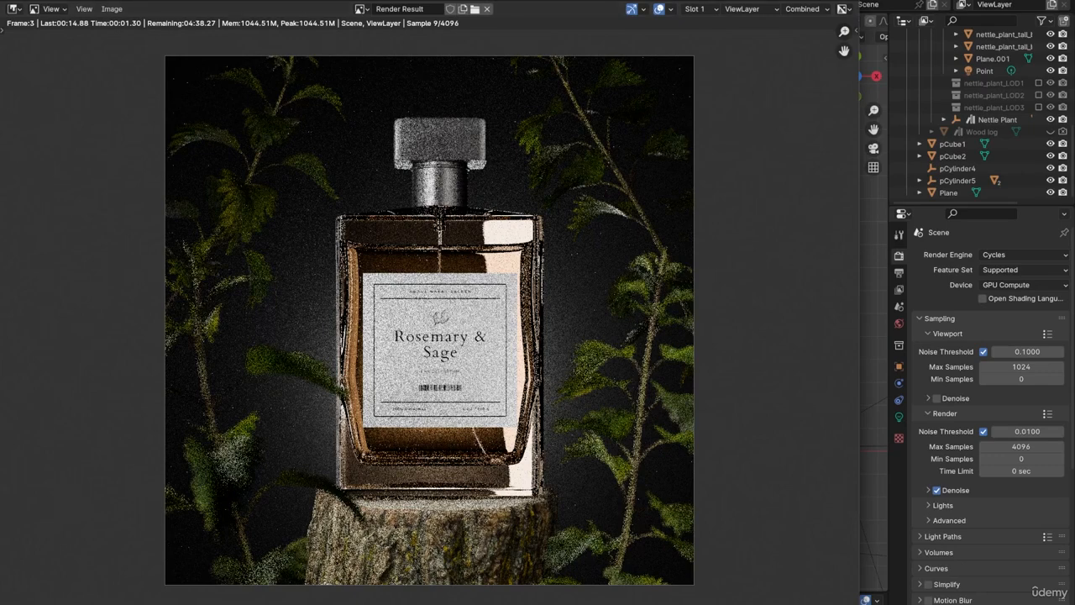
Place the render window beside the camera view and inspect the rendered label, bottle base, wood log and plants
drag(2, 2, 368, 123)
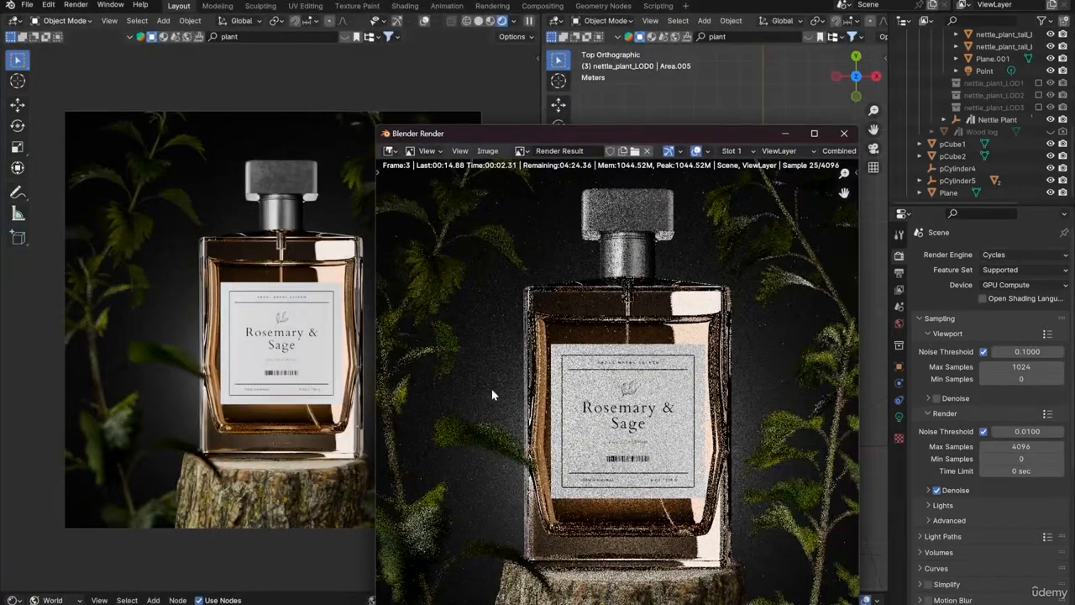
drag(504, 131, 612, 64)
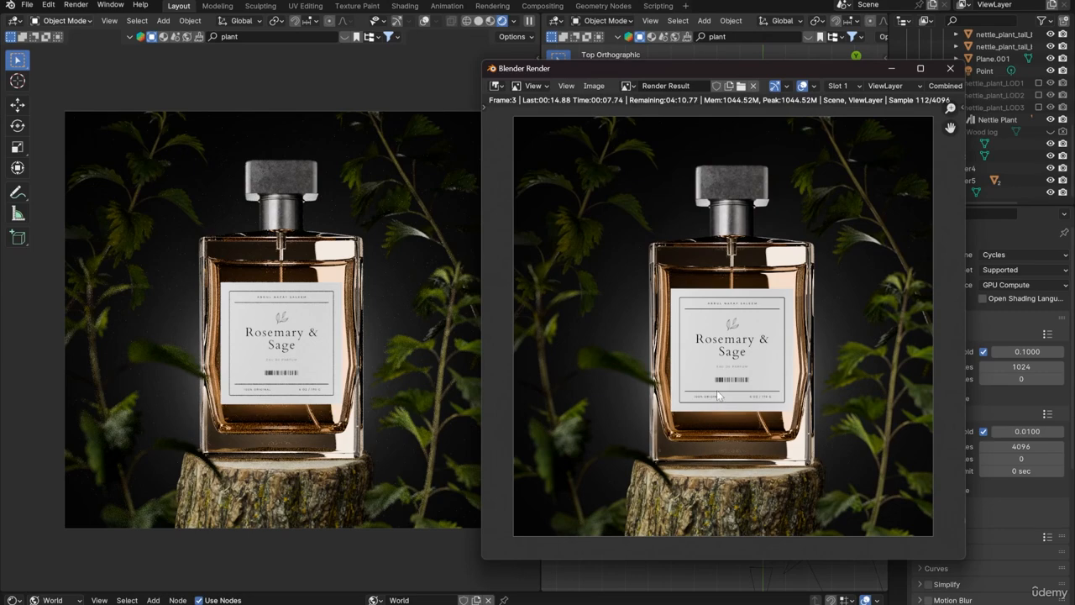
scroll(763, 520, up, 4)
middle_drag(706, 477, 656, 241)
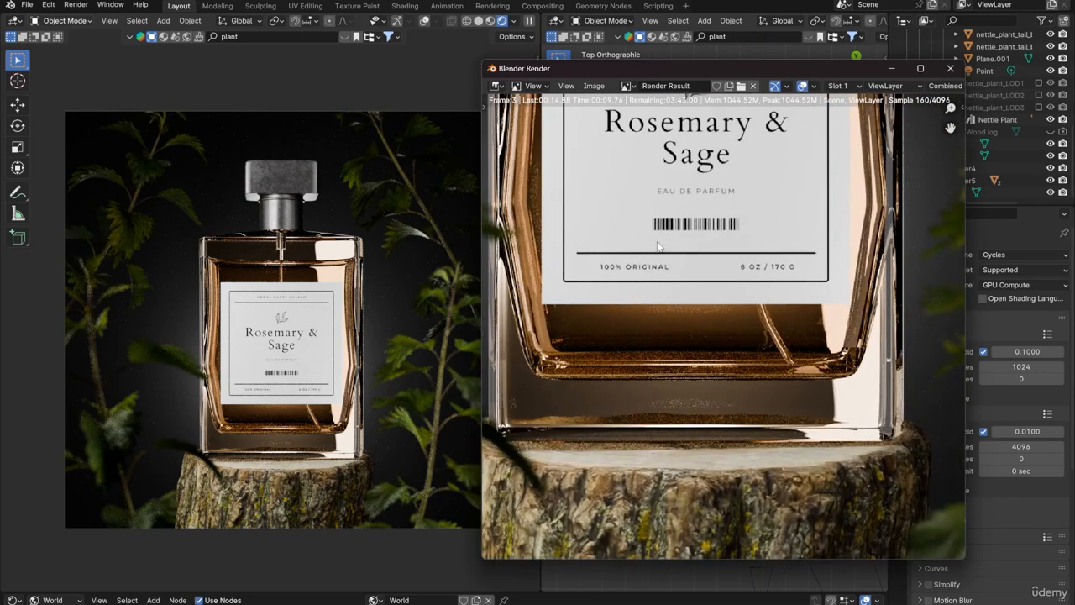
middle_drag(688, 450, 735, 368)
scroll(678, 472, down, 3)
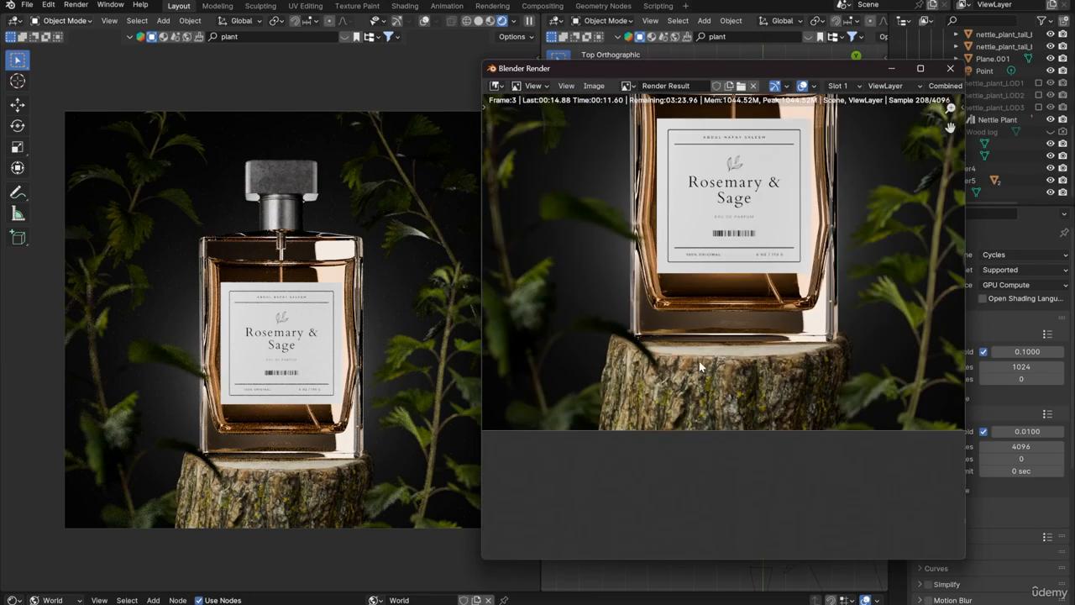
scroll(727, 295, down, 2)
middle_drag(727, 296, 722, 385)
scroll(716, 412, up, 1)
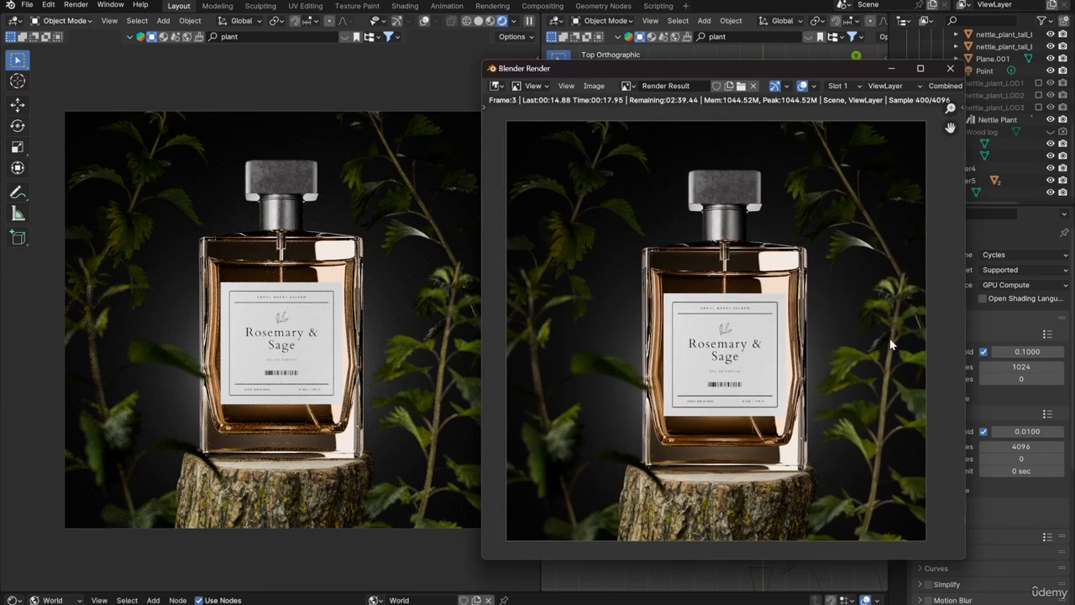
Select the front tall nettle plant on the bottle's right side and show overlays and gizmos in the camera view
click(450, 368)
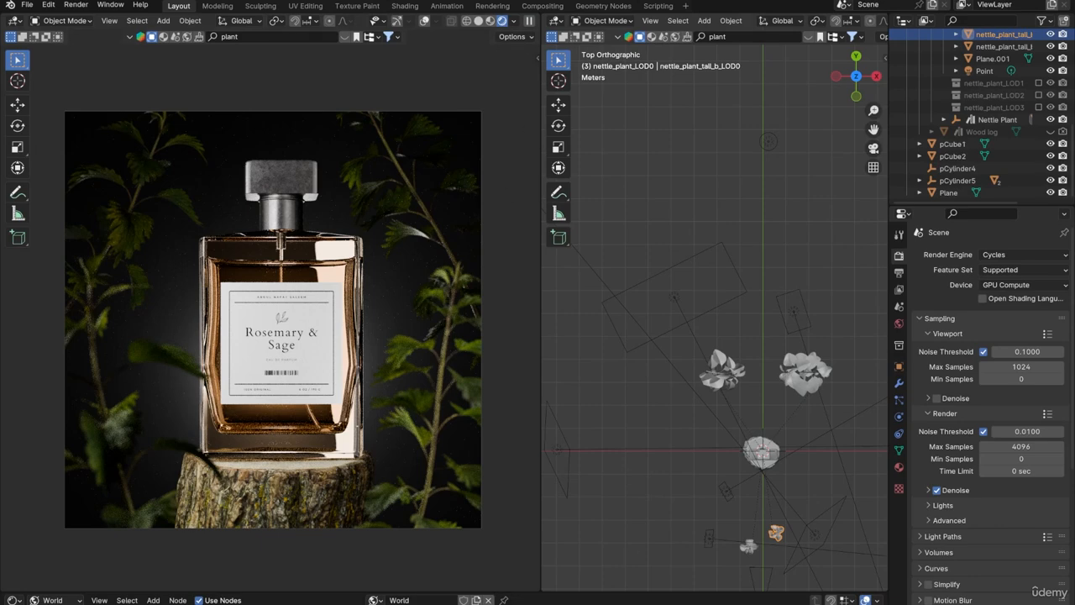
click(645, 546)
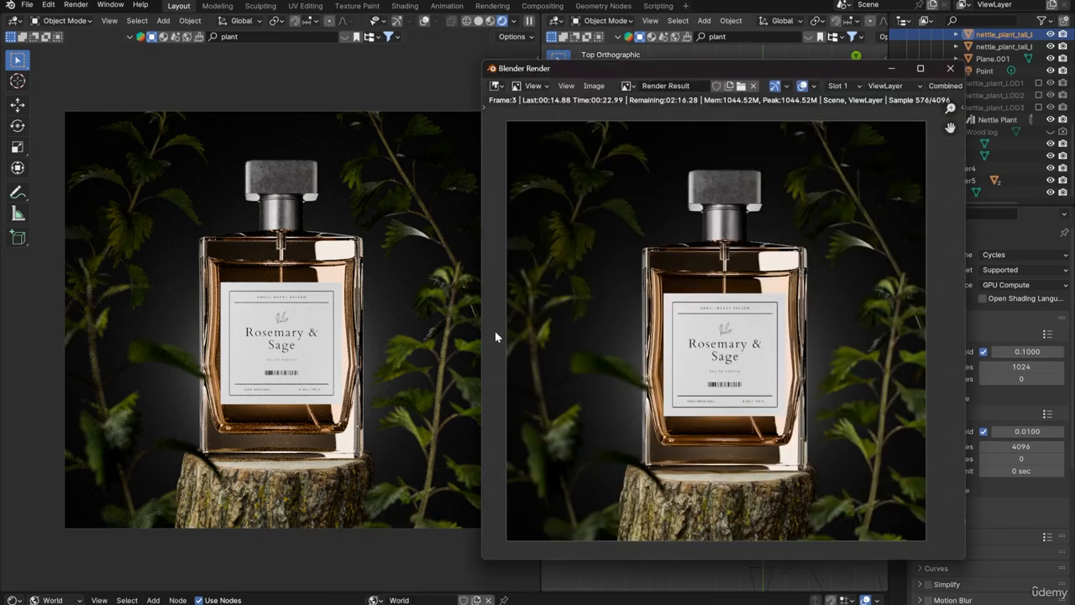
click(458, 331)
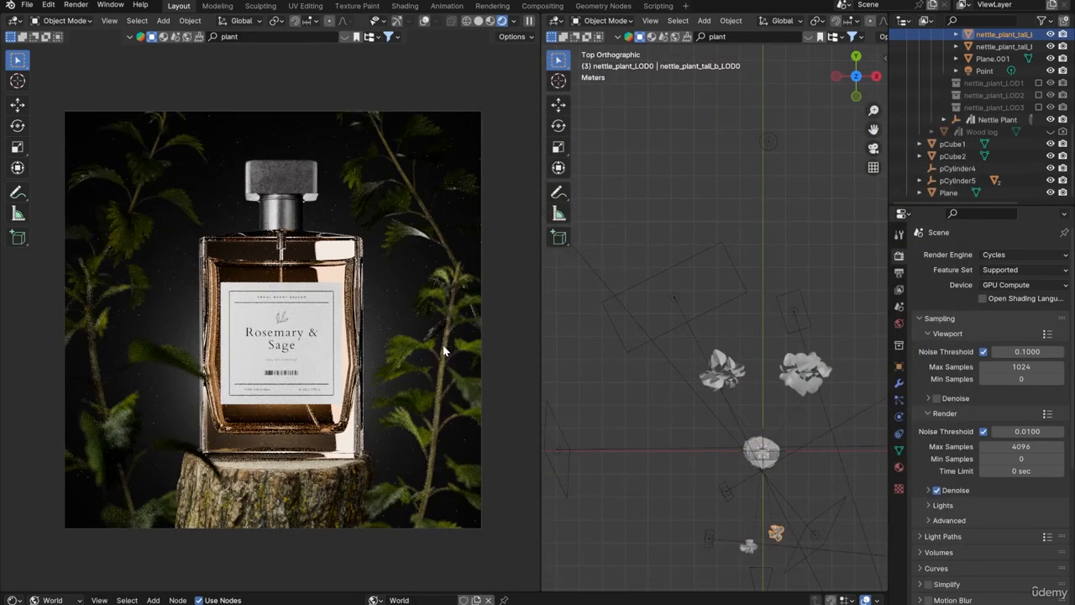
click(424, 21)
click(397, 21)
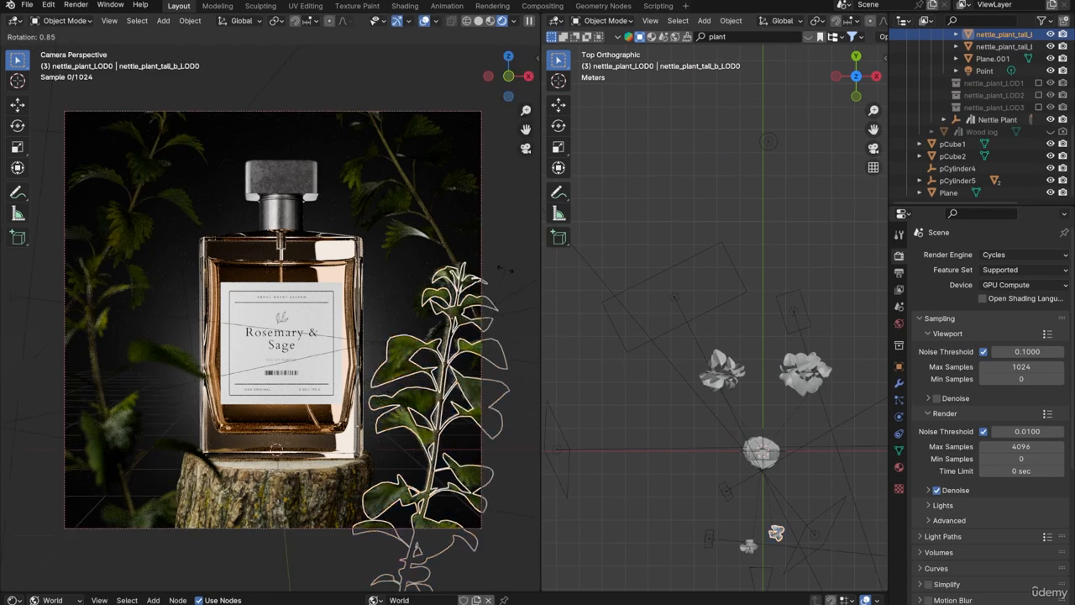
Shift the selected nettle plant lower in the camera frame and render the image again
key(h)
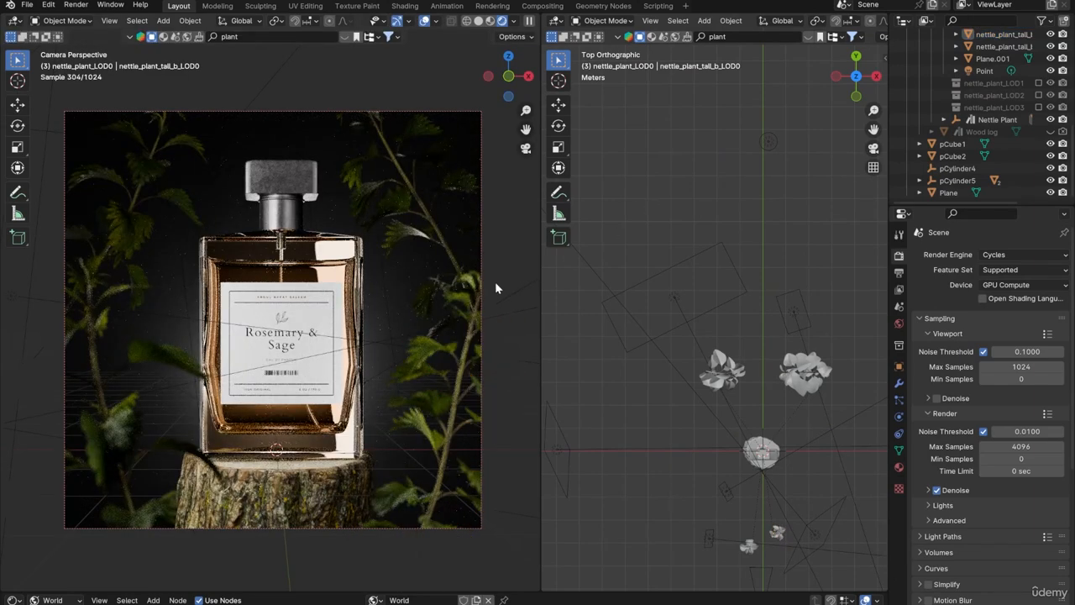
key(alt+h)
key(g)
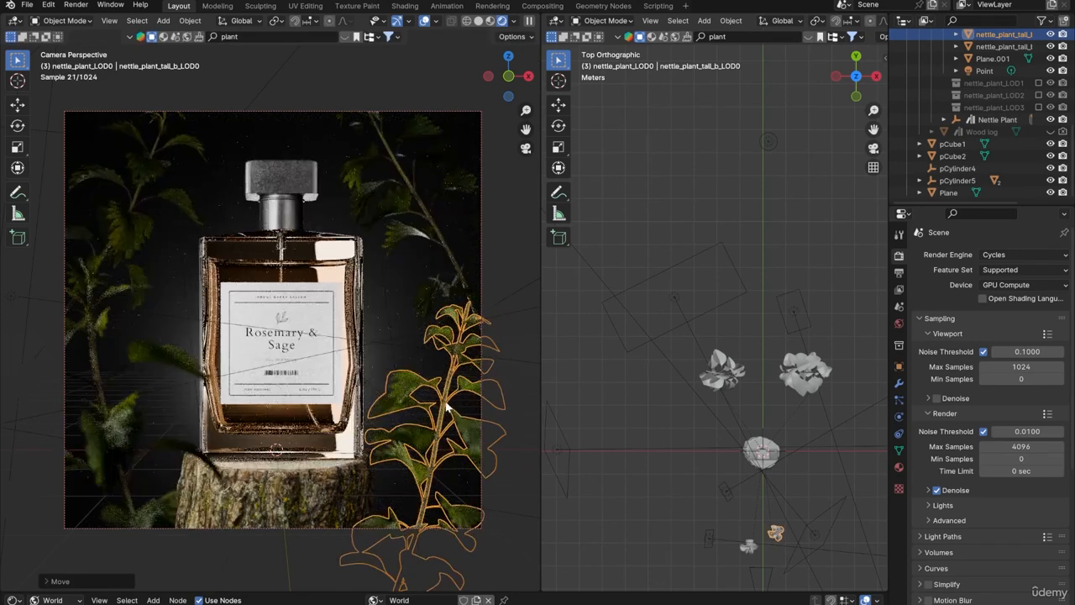
click(617, 336)
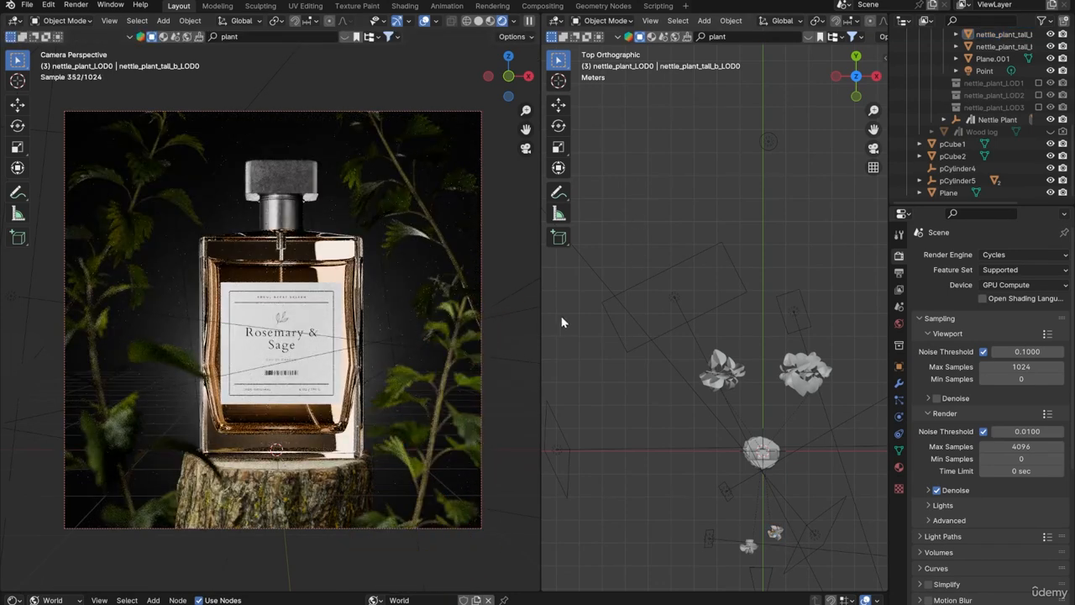
click(76, 5)
click(92, 31)
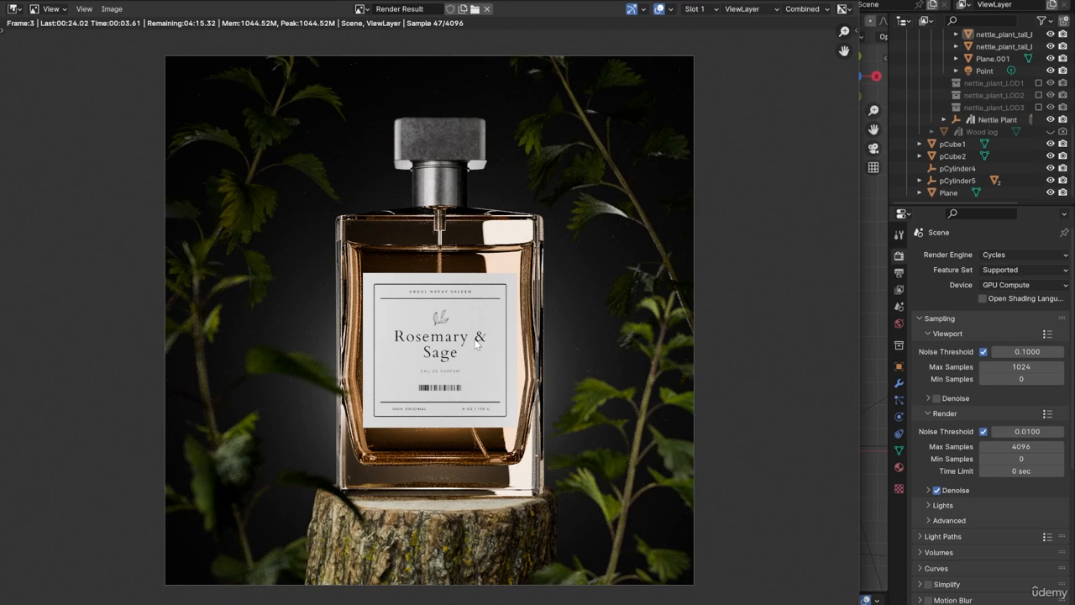
Bring up the perfume.png reference image and narrow the render window to compare the new render with it
scroll(475, 340, down, 1)
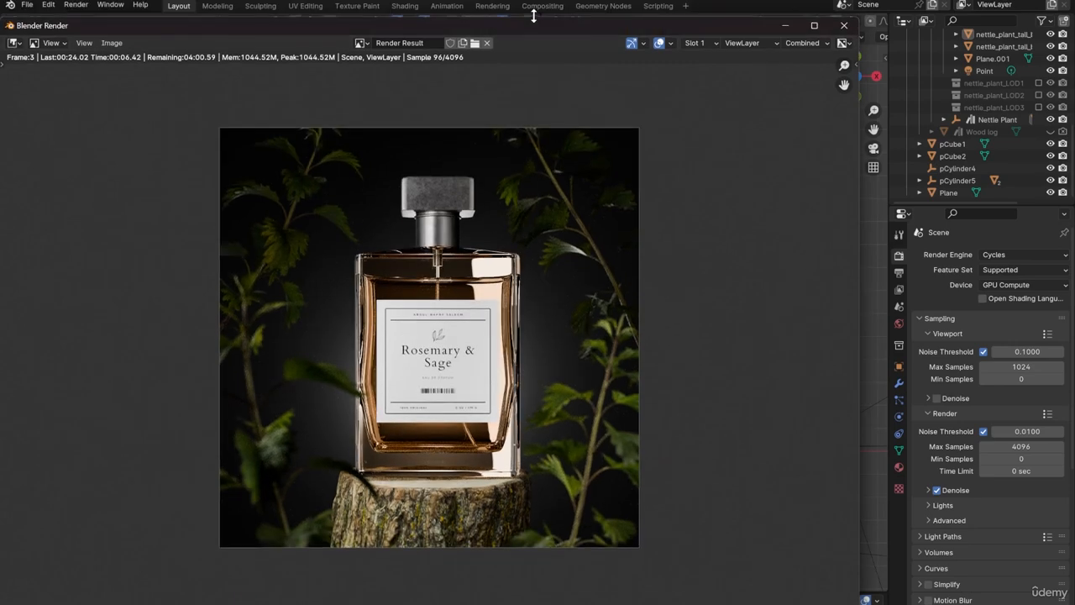
key(F11)
mouse_move(676, 603)
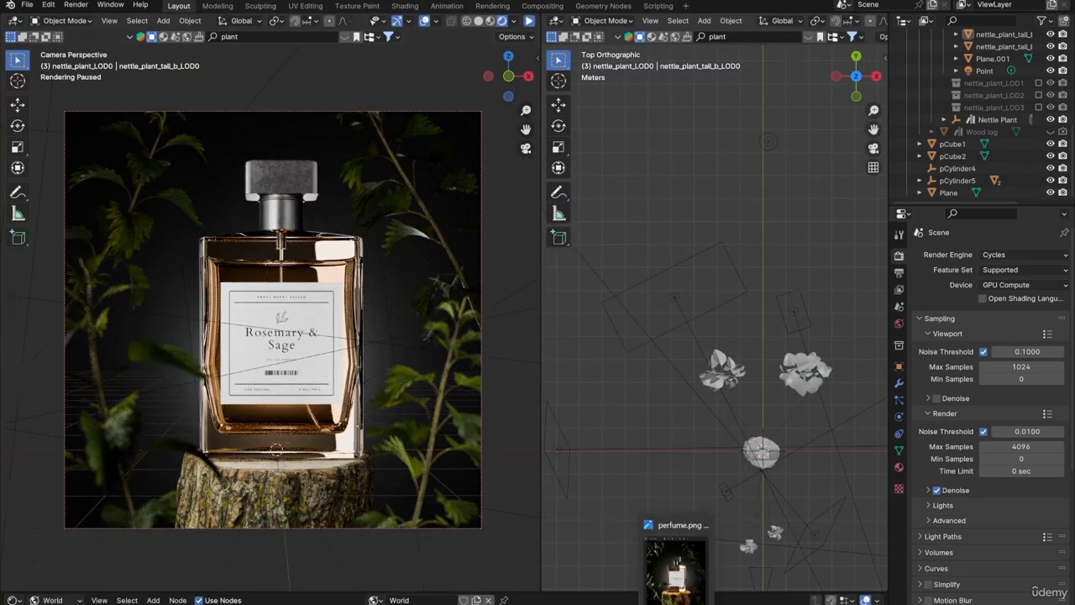
click(656, 571)
drag(393, 14, 493, 81)
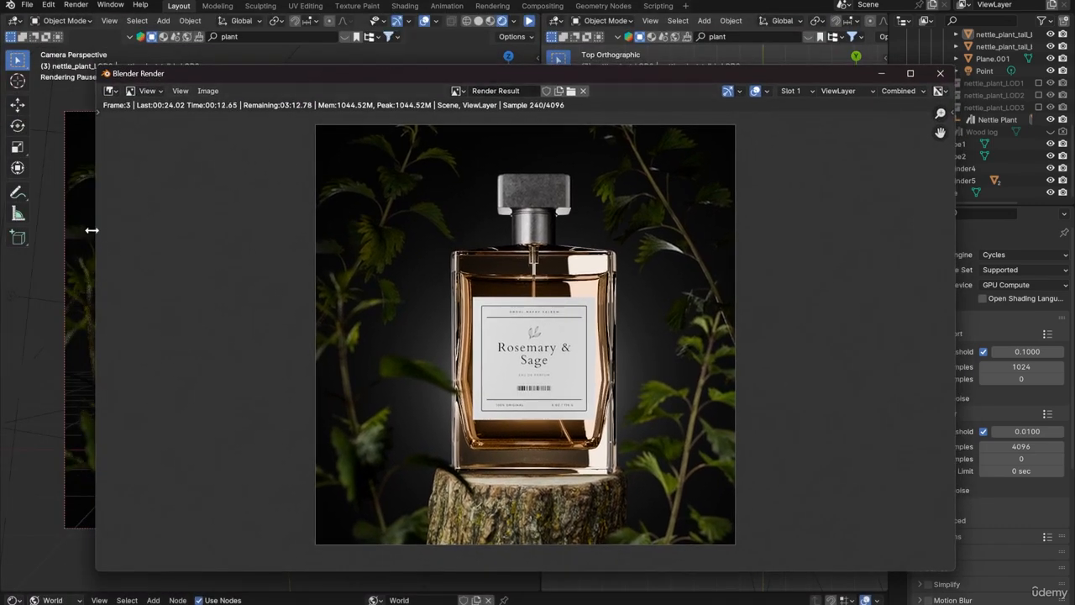
drag(91, 227, 491, 236)
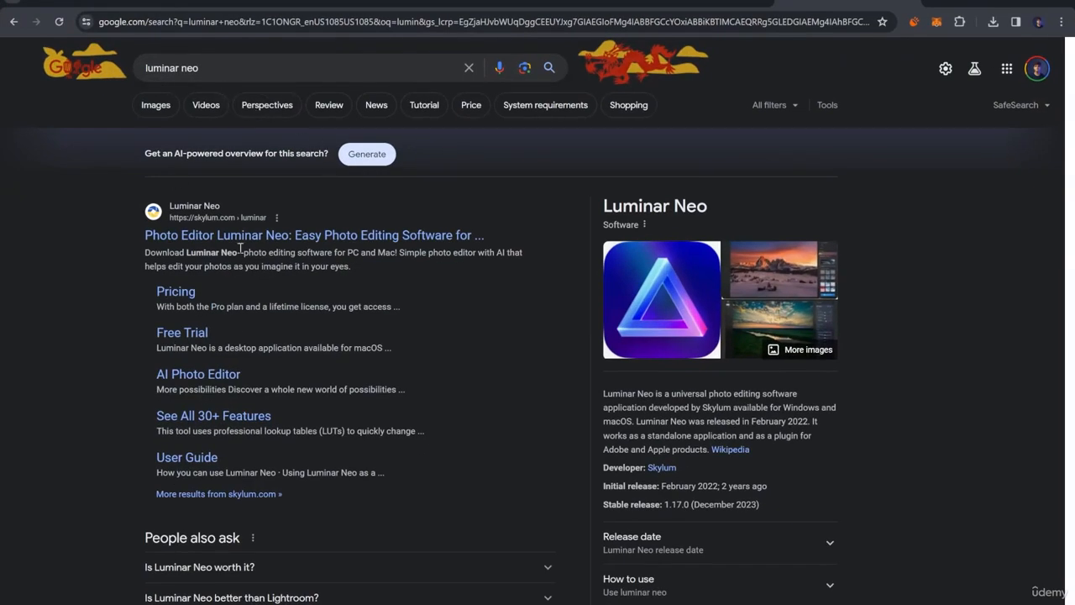
In the web browser, open Skylum's Luminar Neo page from the search results and accept all cookies
click(231, 235)
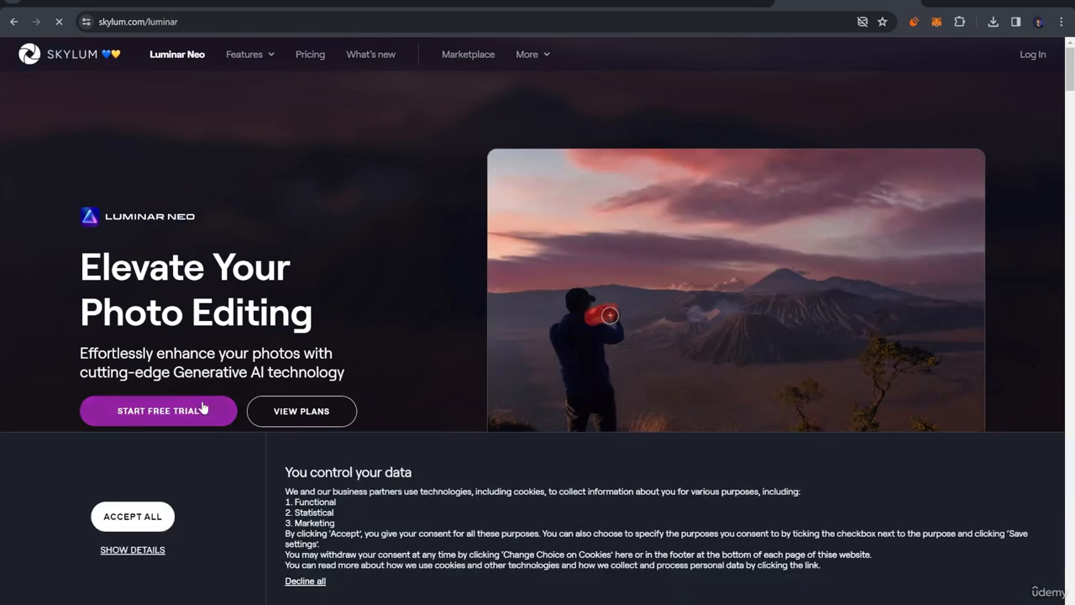
click(132, 516)
Examine the Luminar Neo page's free trial offer and its showcase of AI photo editing features
scroll(368, 298, down, 2)
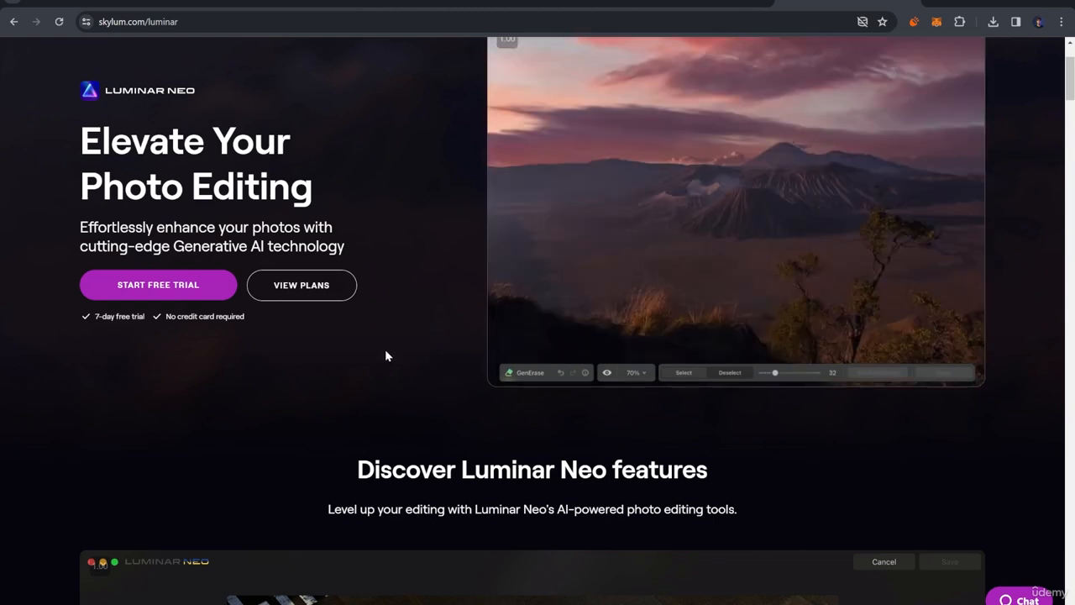
scroll(385, 355, up, 2)
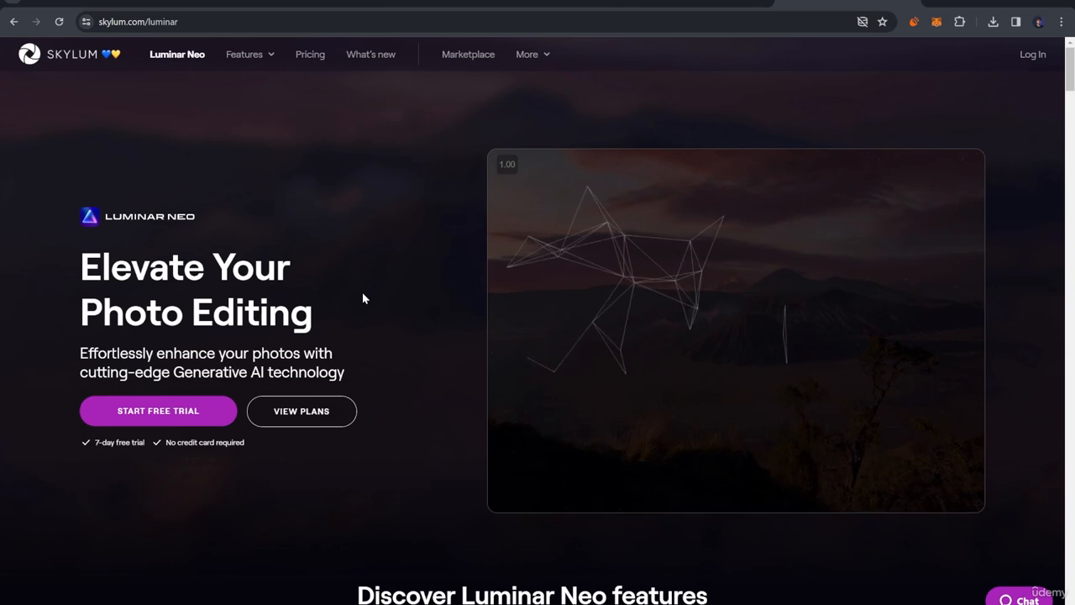
right_click(408, 108)
key(Escape)
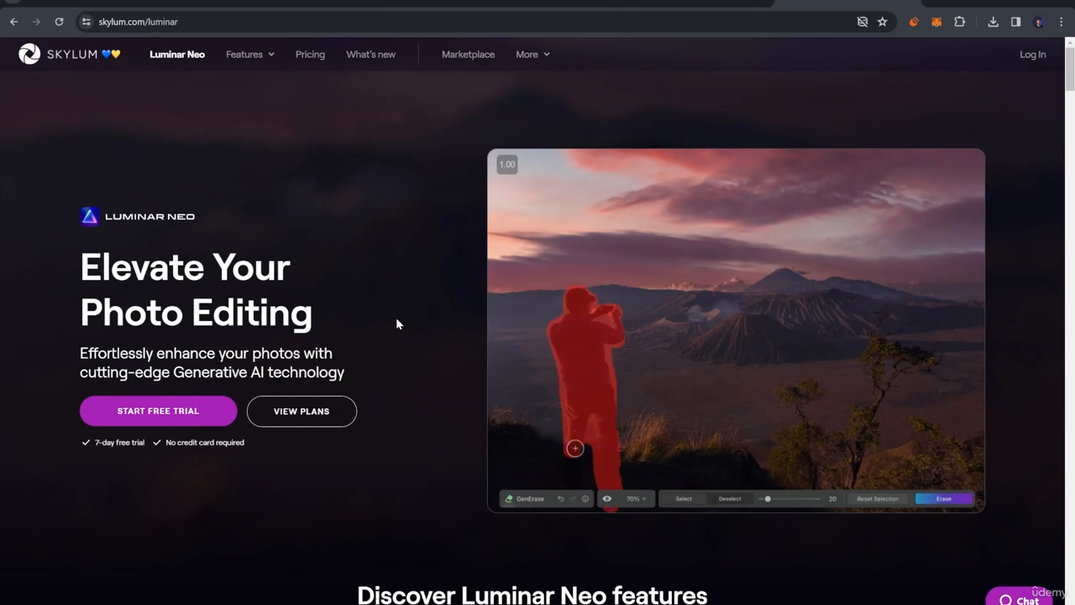
scroll(392, 324, down, 3)
scroll(389, 326, down, 3)
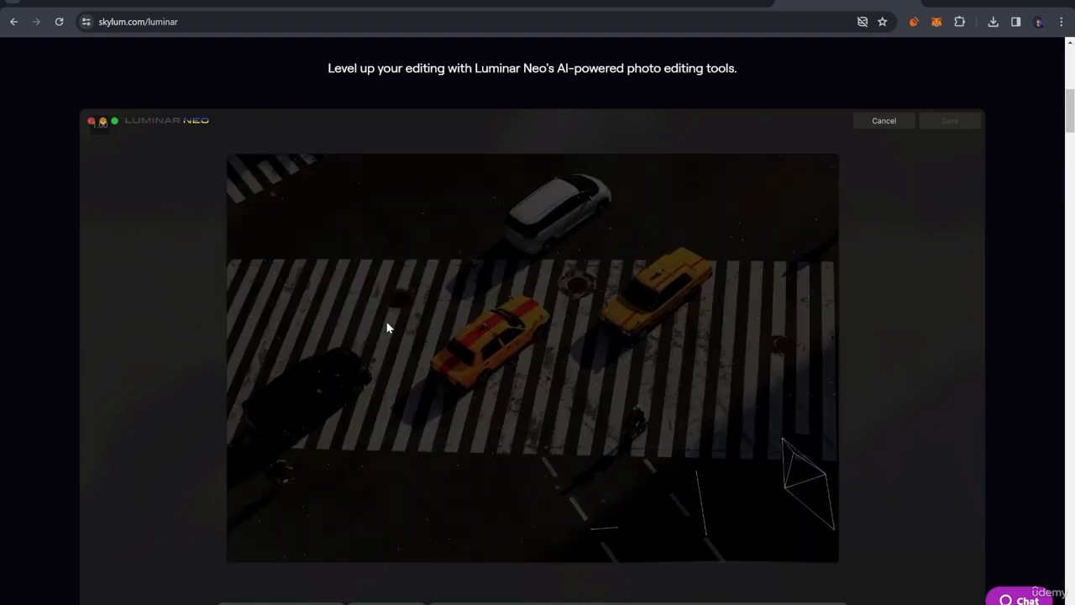
scroll(387, 328, down, 2)
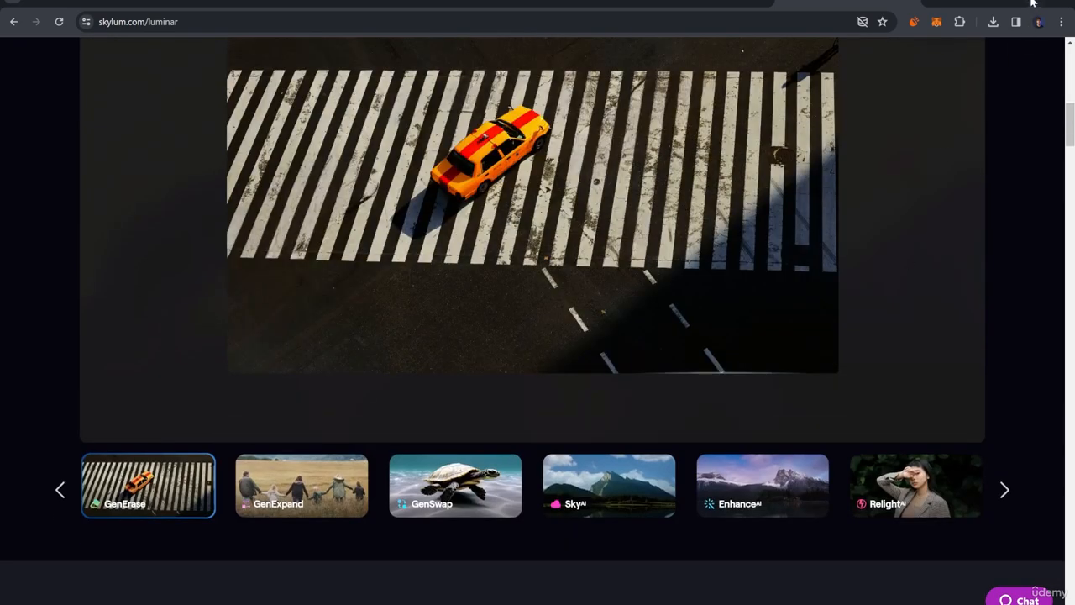
scroll(813, 336, up, 8)
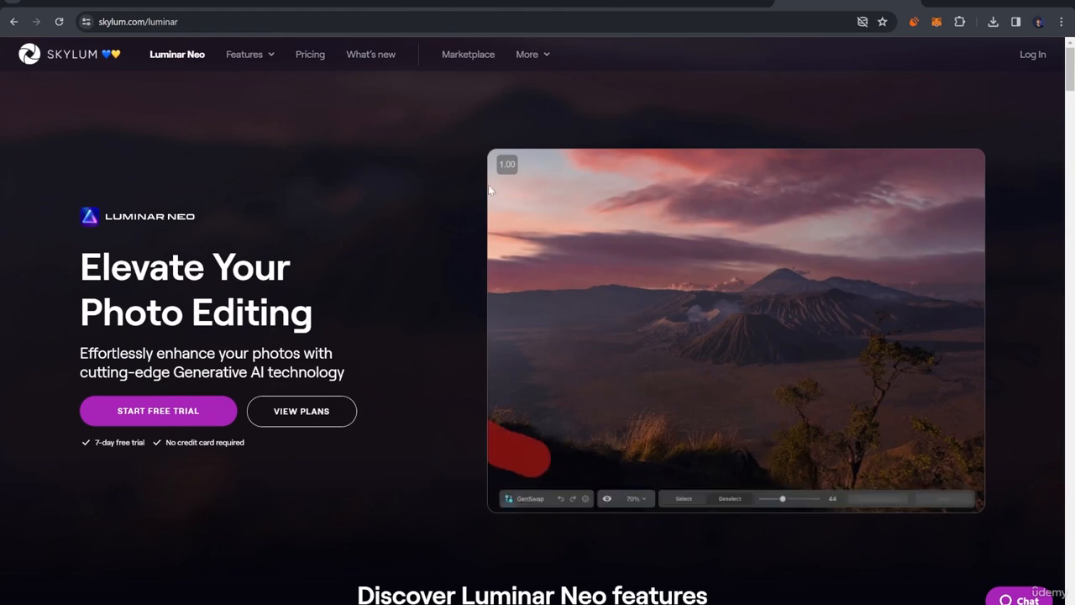